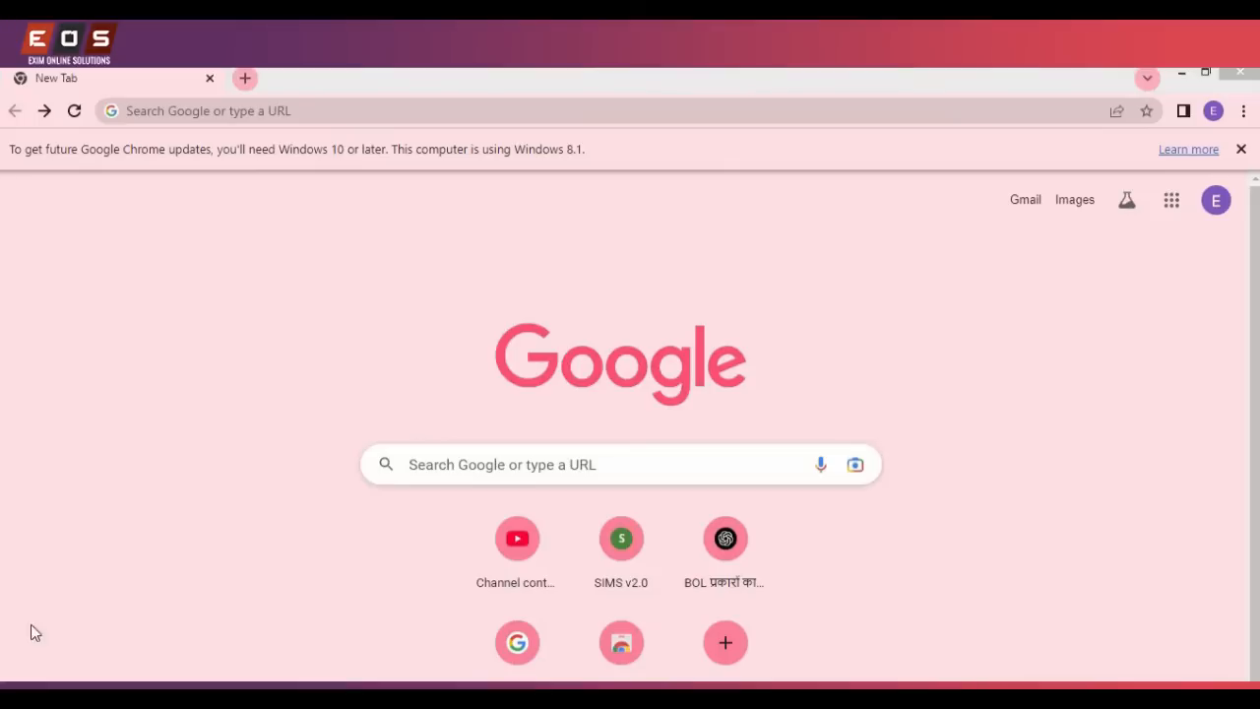
Step: Go to sims.steel.gov.in in Chrome by typing SIMS and accepting the autocomplete
left_click(146, 111)
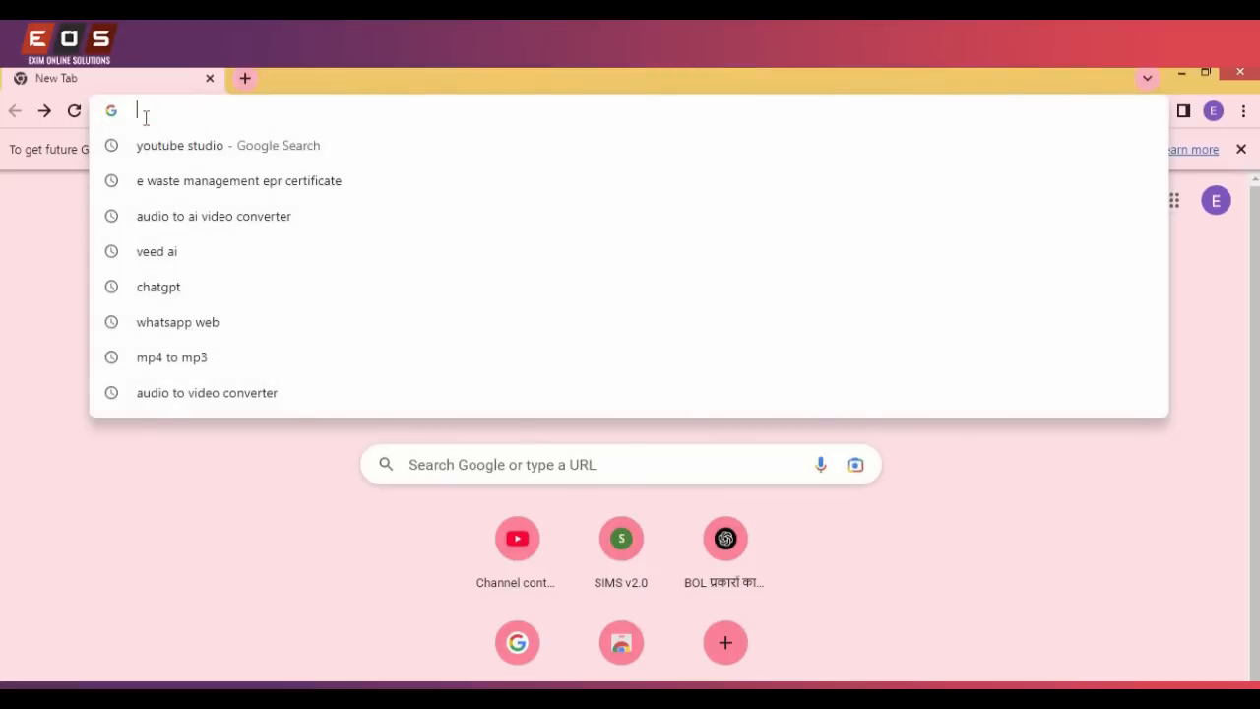
type("SI")
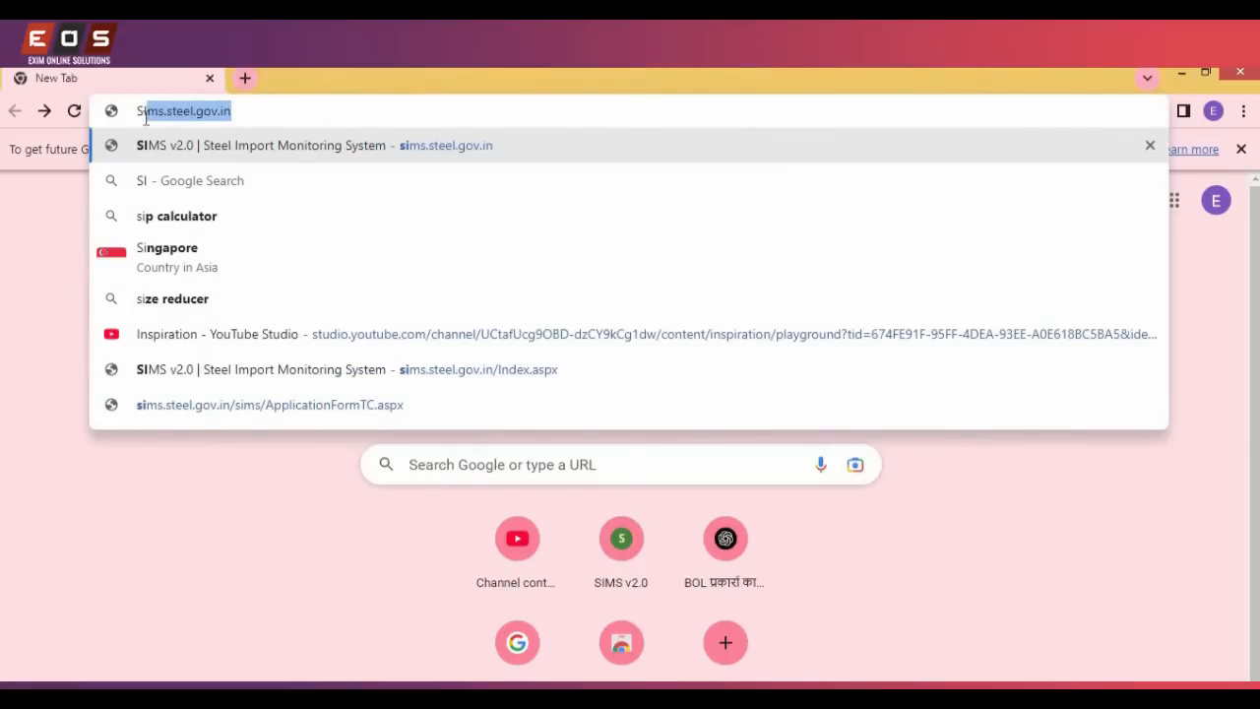
type("MS")
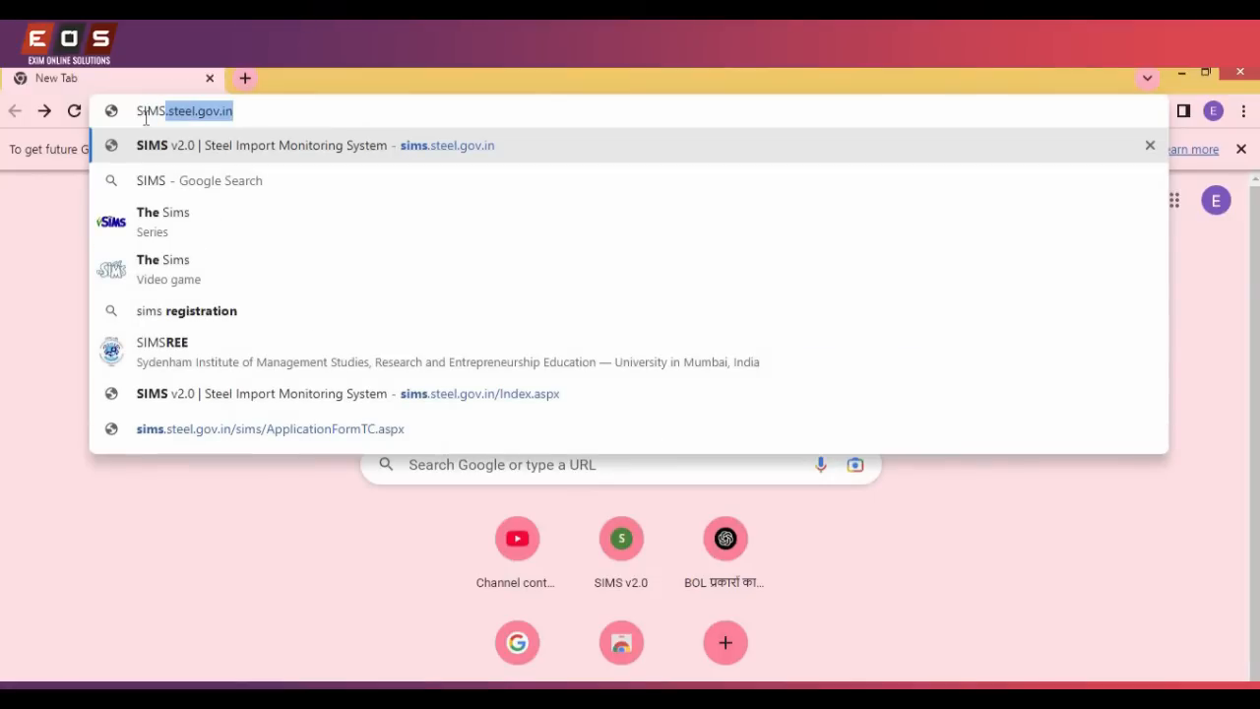
key("Return")
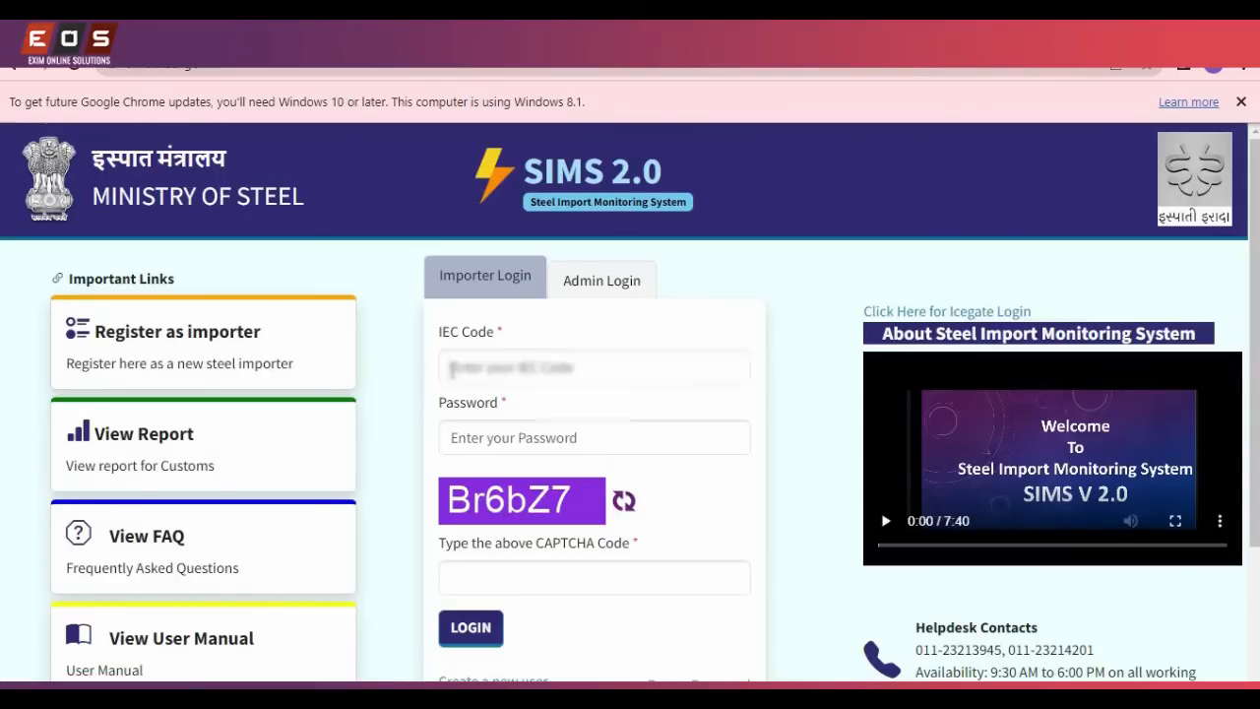
Step: Log in as importer with the saved IEC code, the account password and the displayed CAPTCHA
left_click(451, 369)
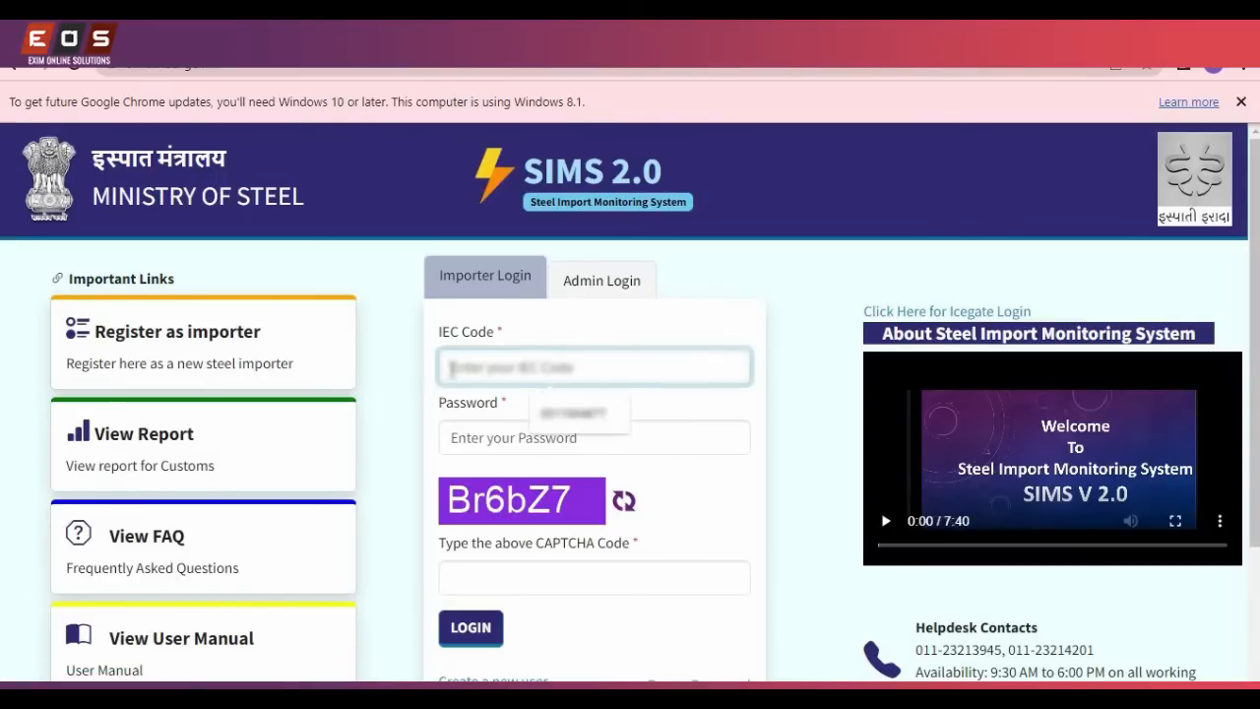
type("05")
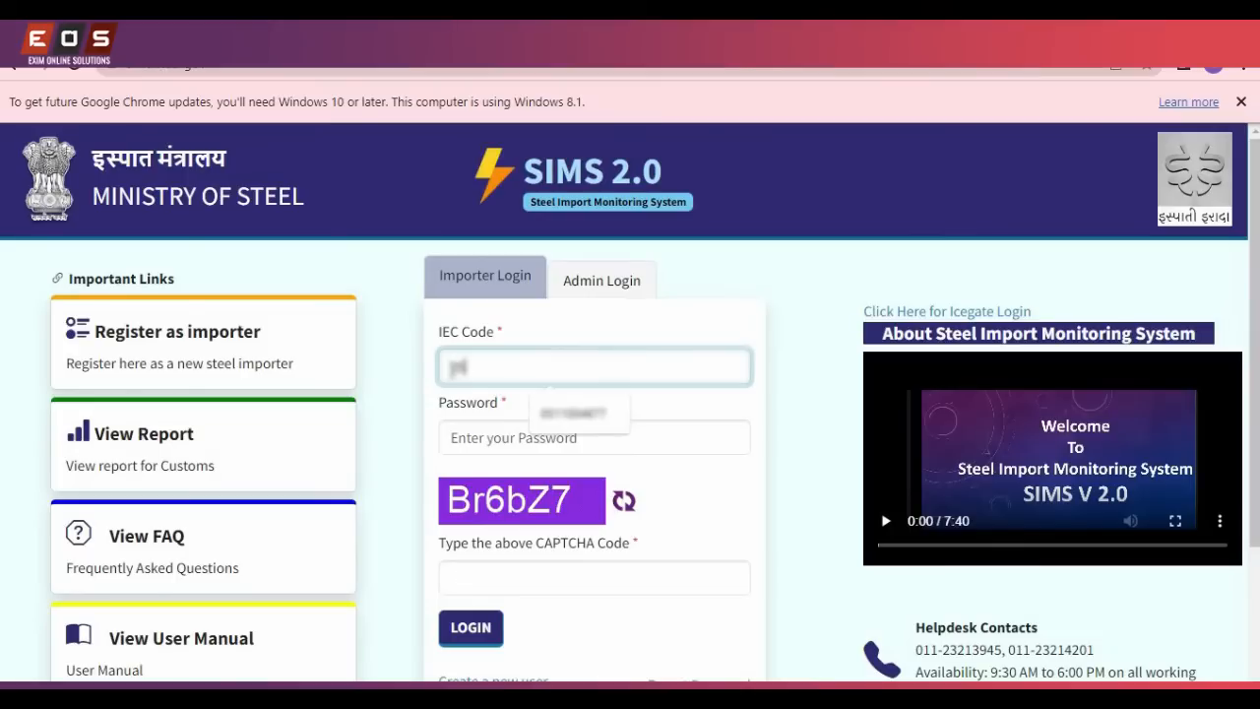
left_click(569, 416)
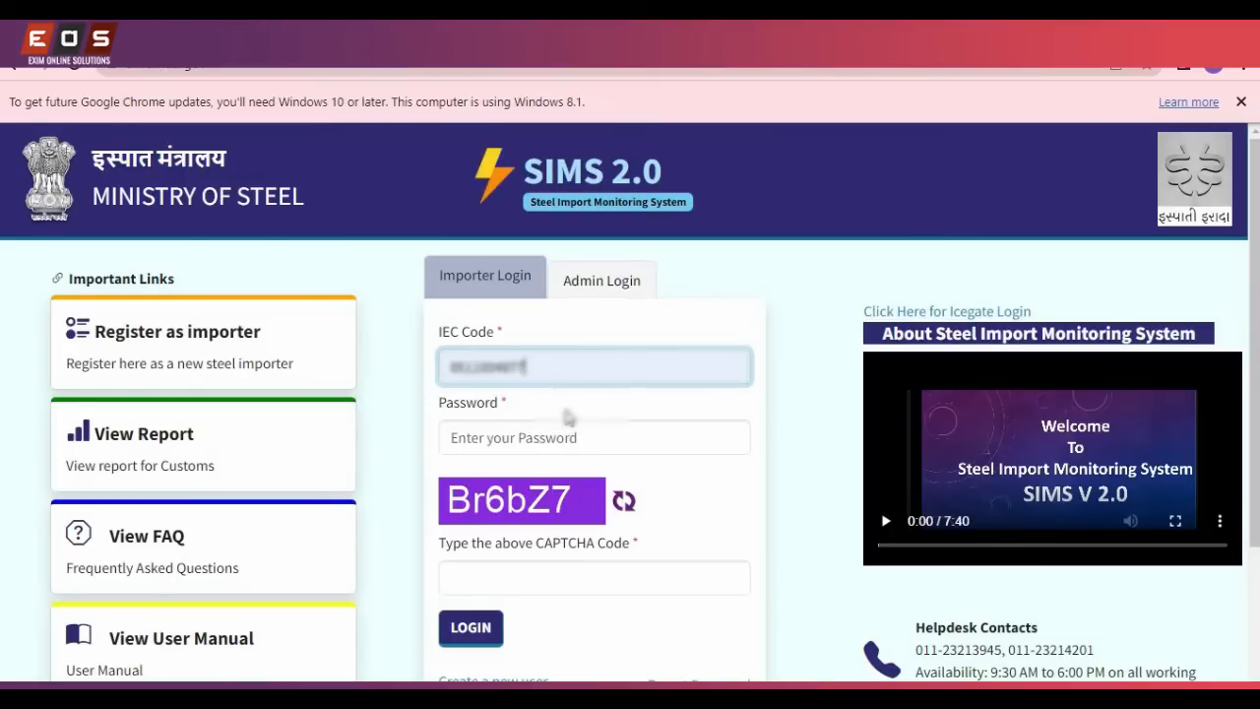
left_click(473, 438)
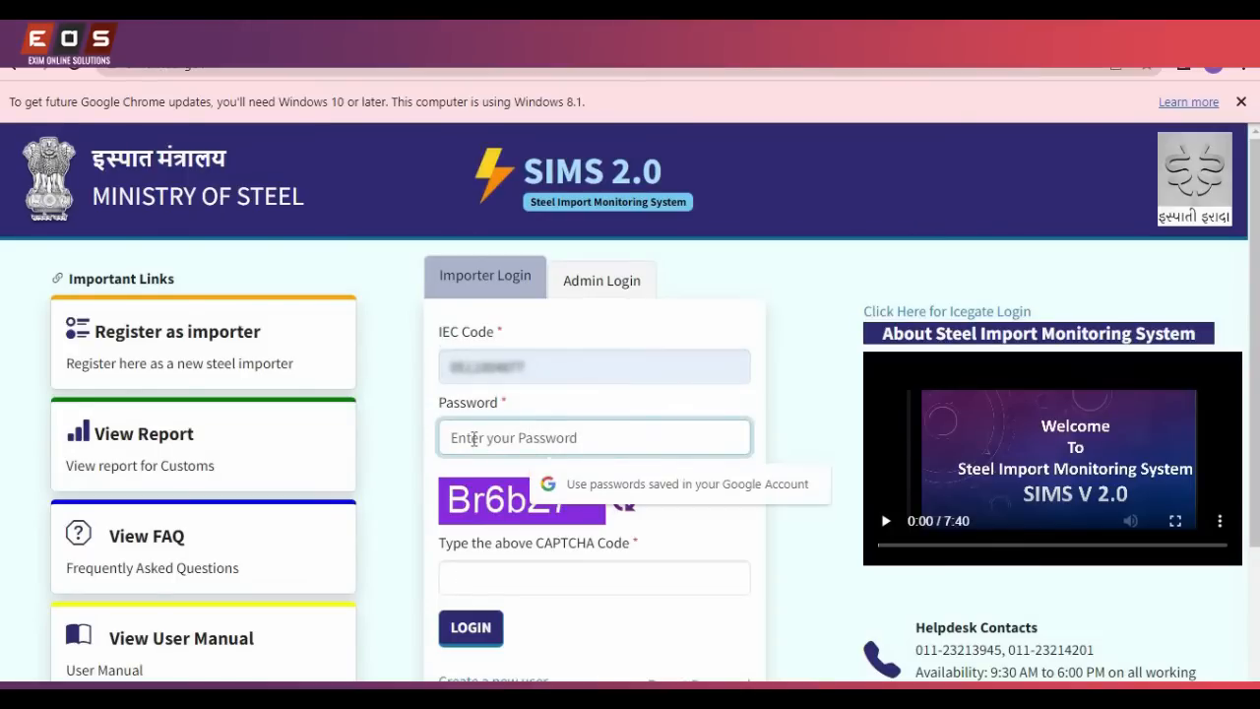
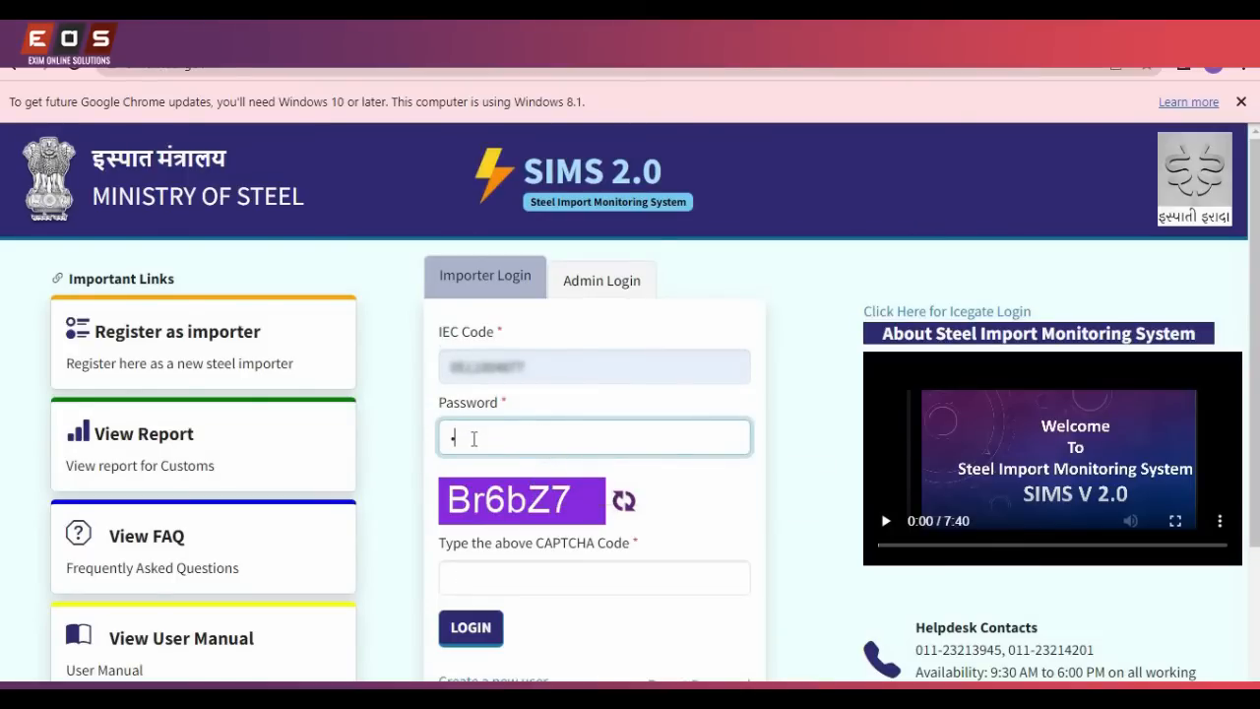
left_click(458, 583)
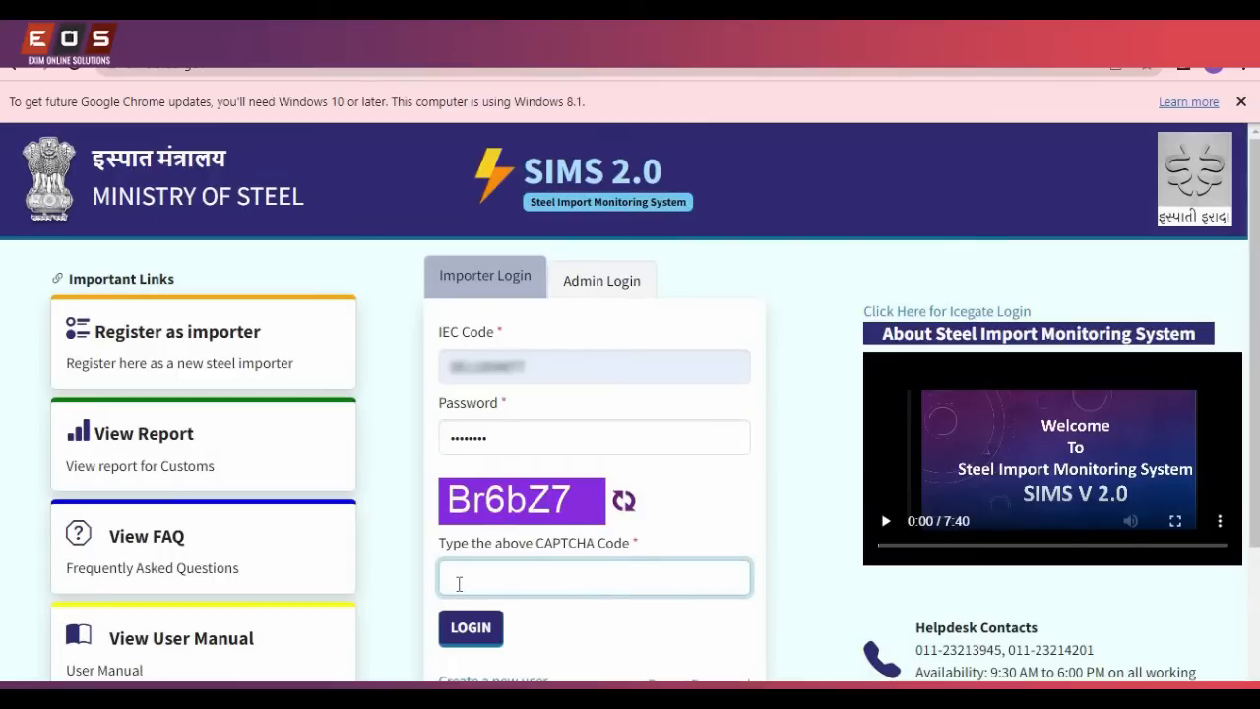
type("Br6bZ7")
left_click(474, 630)
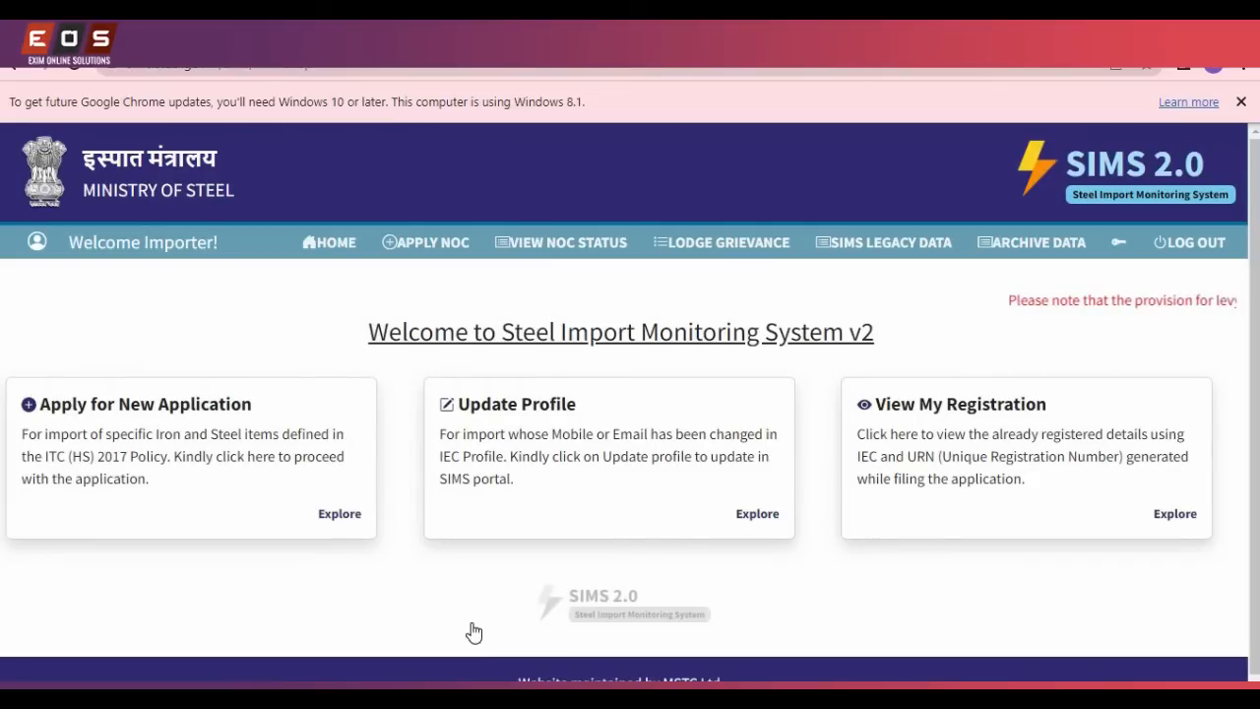
Step: Choose Apply for New Application and continue past the SIMS v2.0 instructions page
left_click(180, 511)
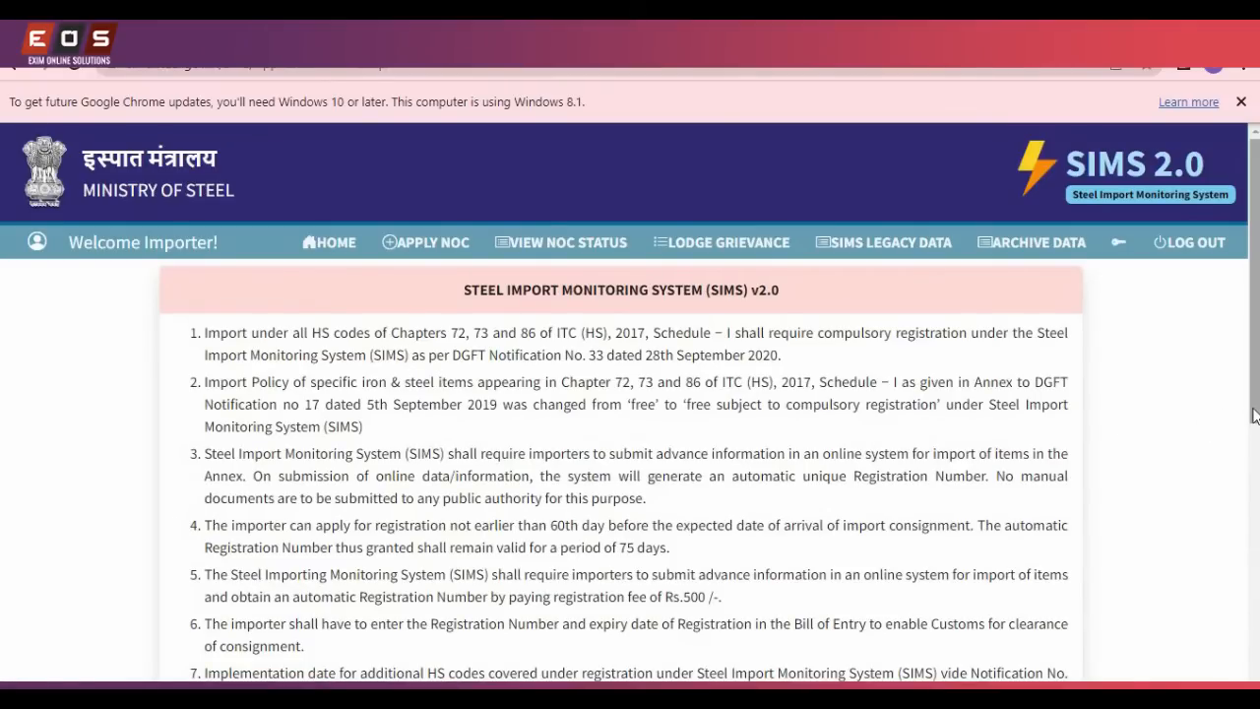
left_click_drag(1254, 410, 1257, 659)
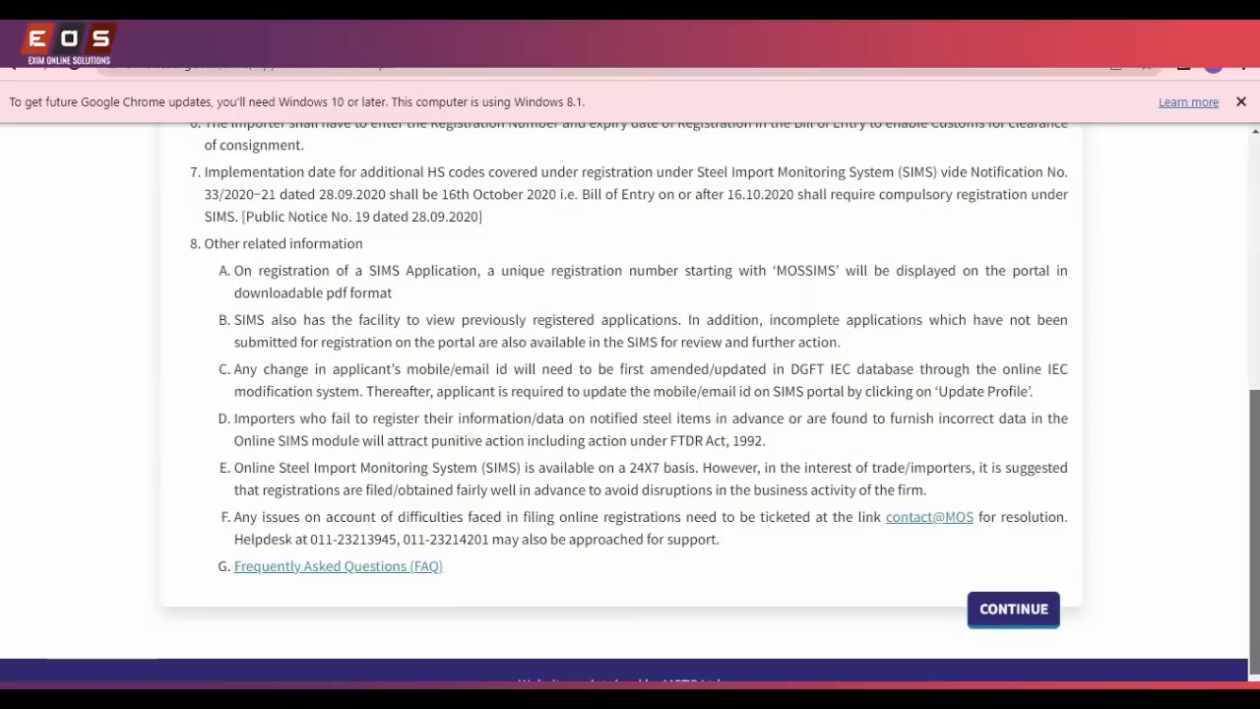
left_click(1001, 614)
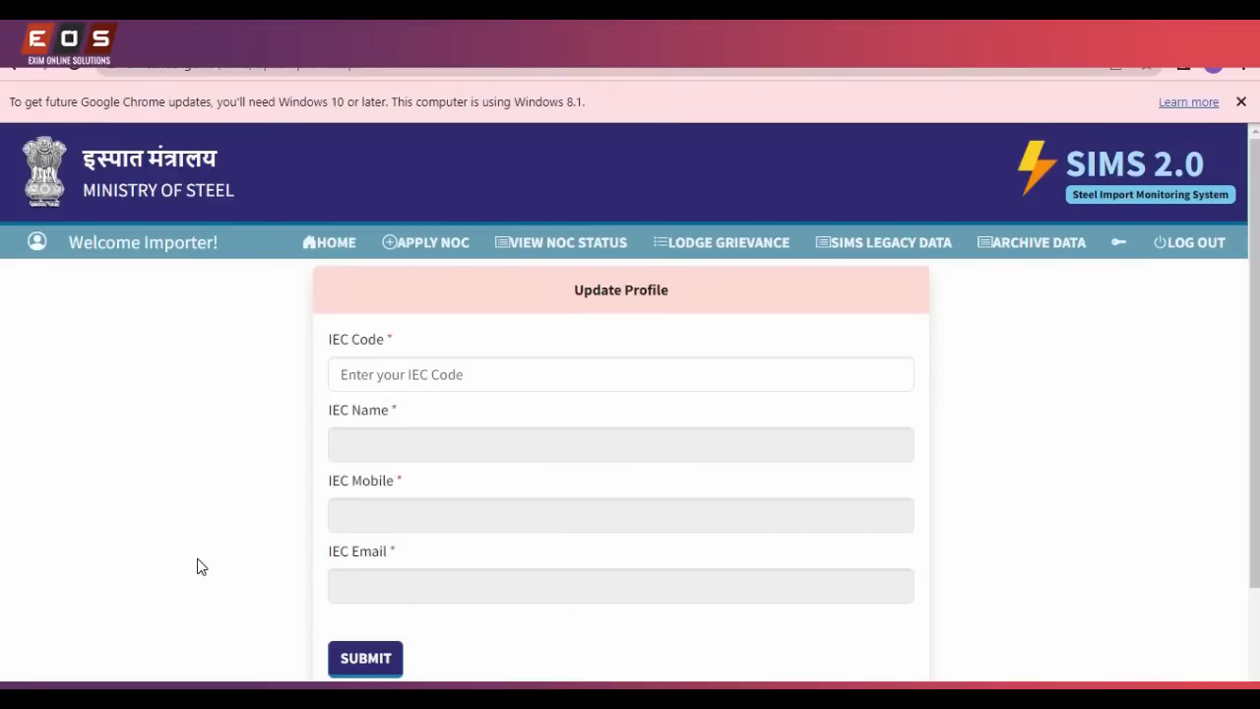
Step: Enter the company's IEC code to load name, mobile and email, then submit to request OTPs
scroll(200, 566, "down", 1)
scroll(201, 567, "up", 1)
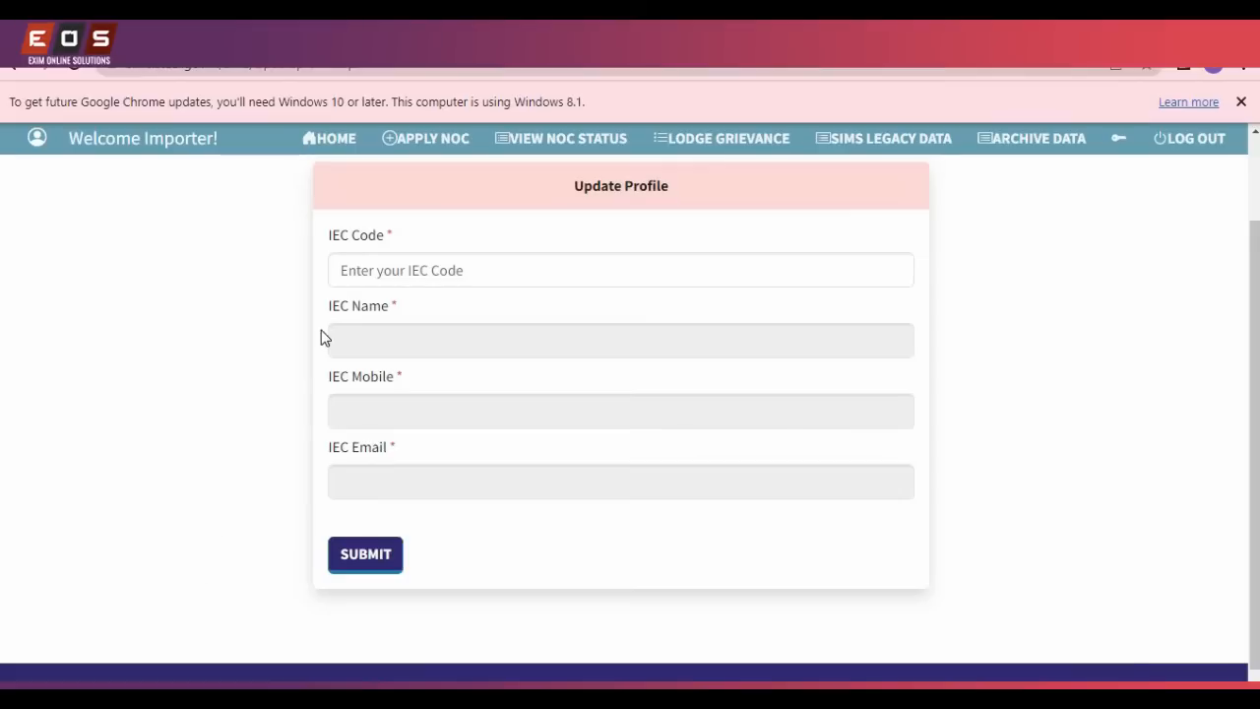
left_click(356, 275)
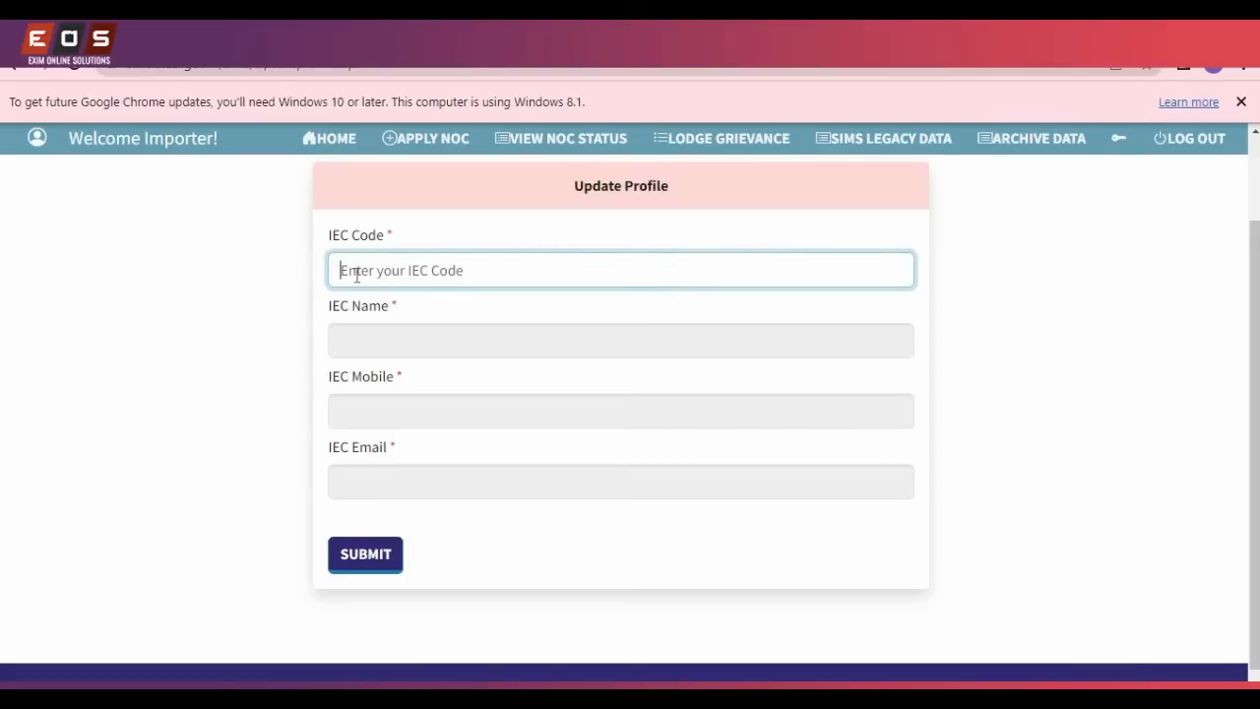
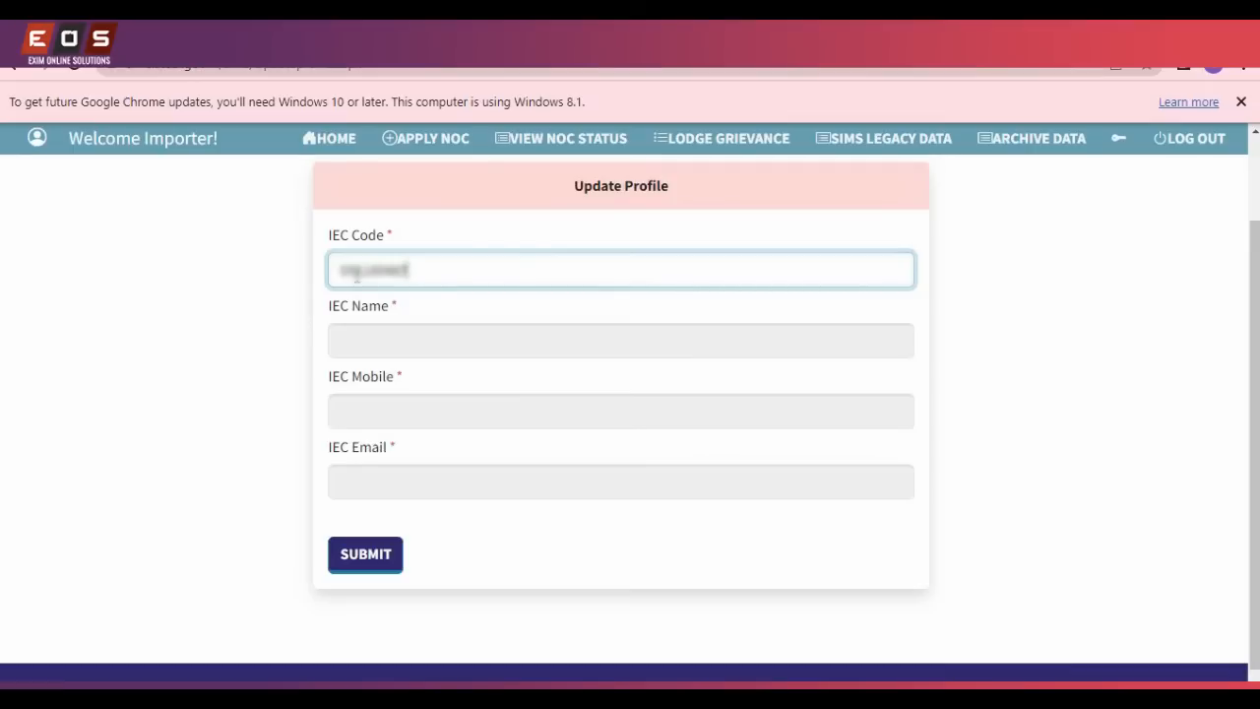
left_click(357, 344)
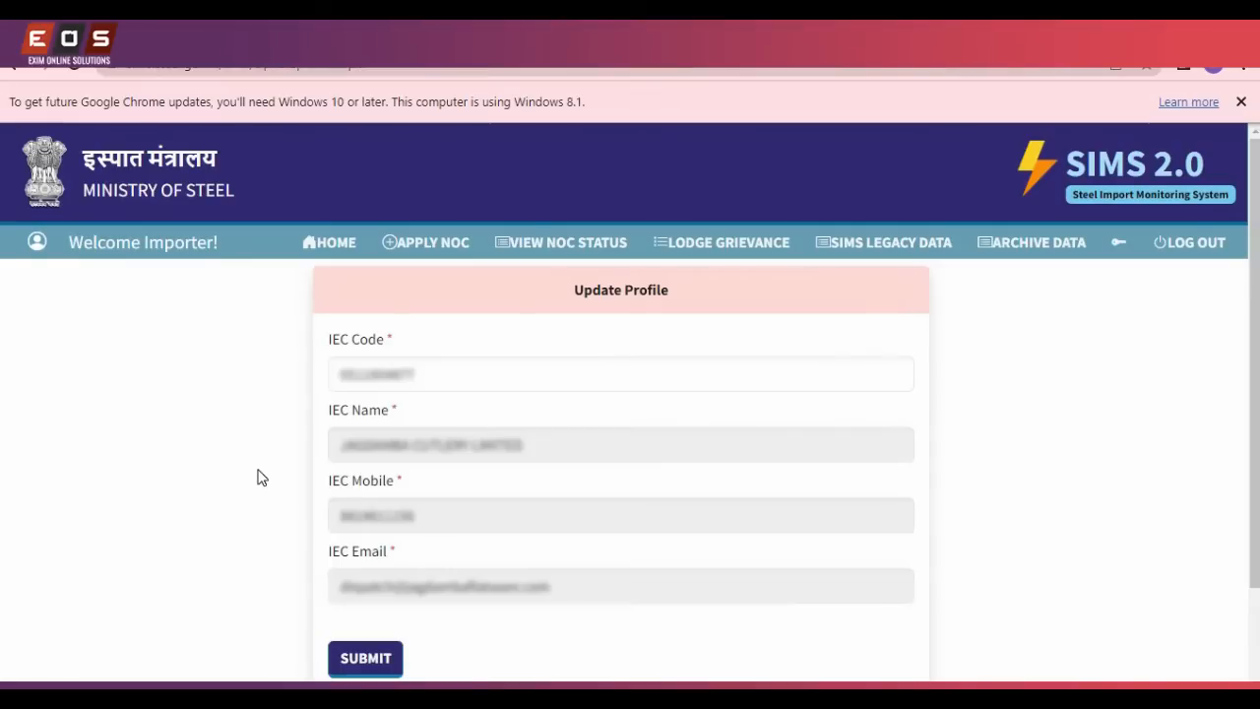
left_click(357, 666)
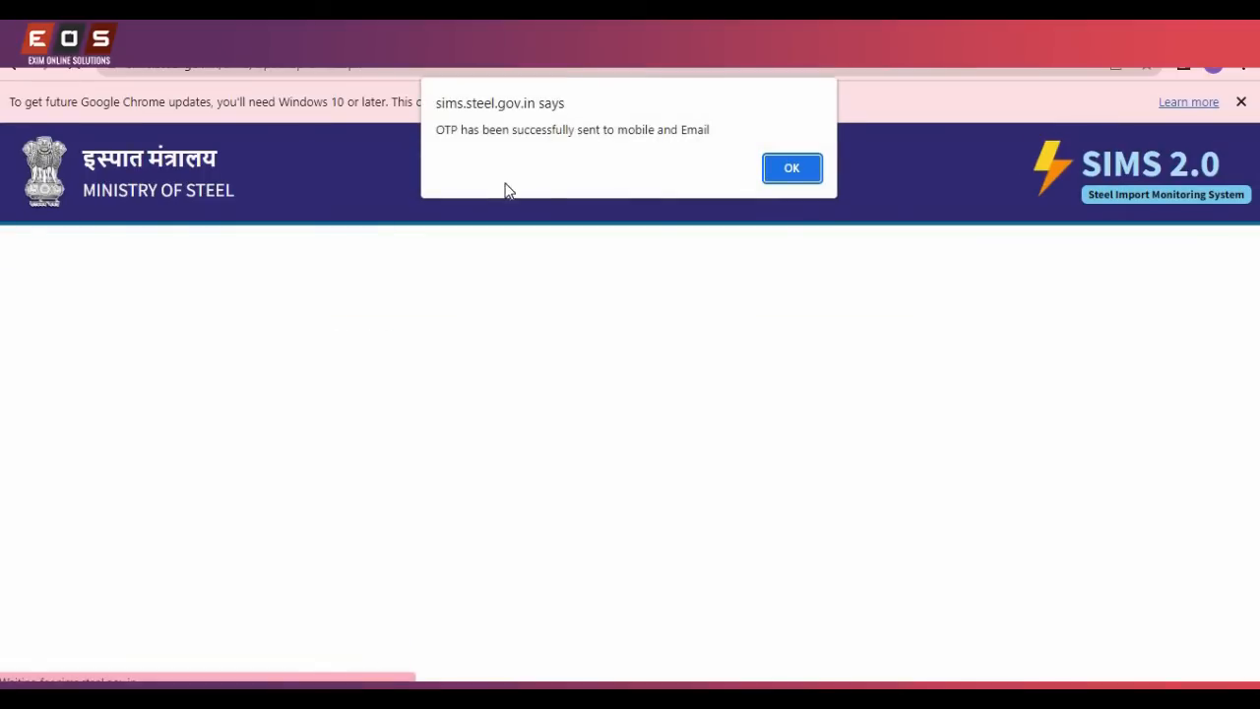
Step: Enter the received mobile OTP and email OTP, submit them, and dismiss the profile-updated notice
left_click(791, 173)
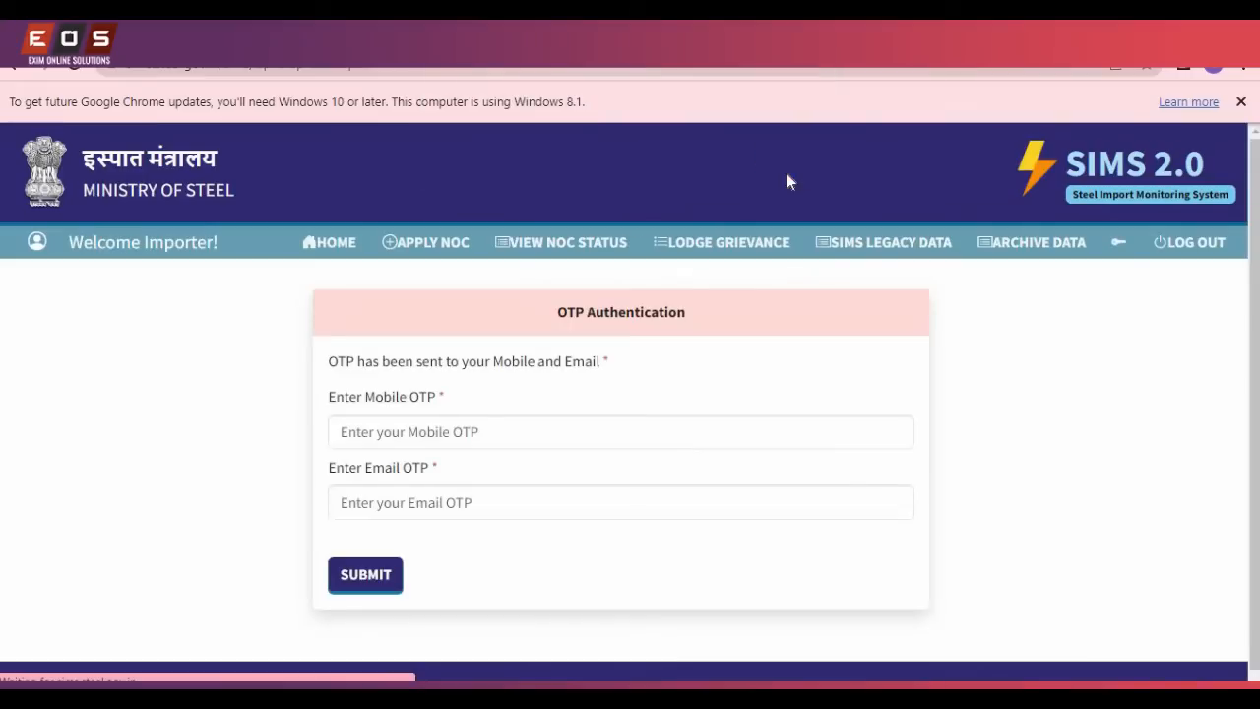
left_click(345, 435)
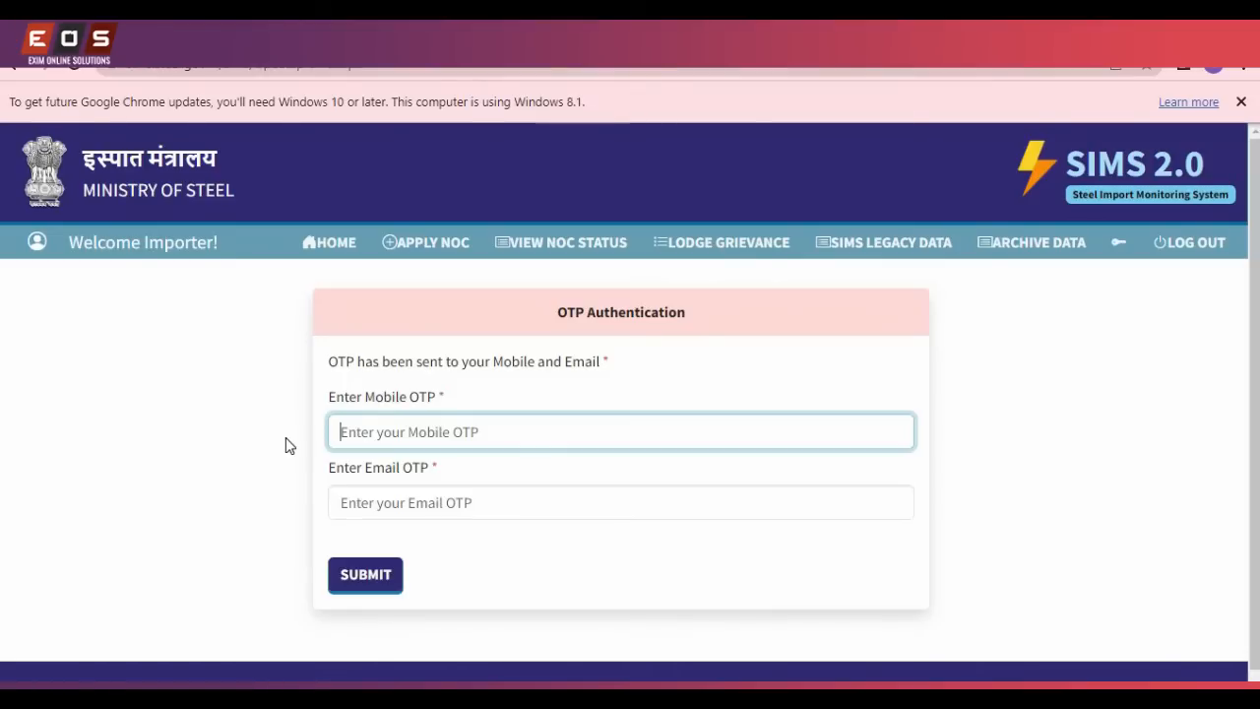
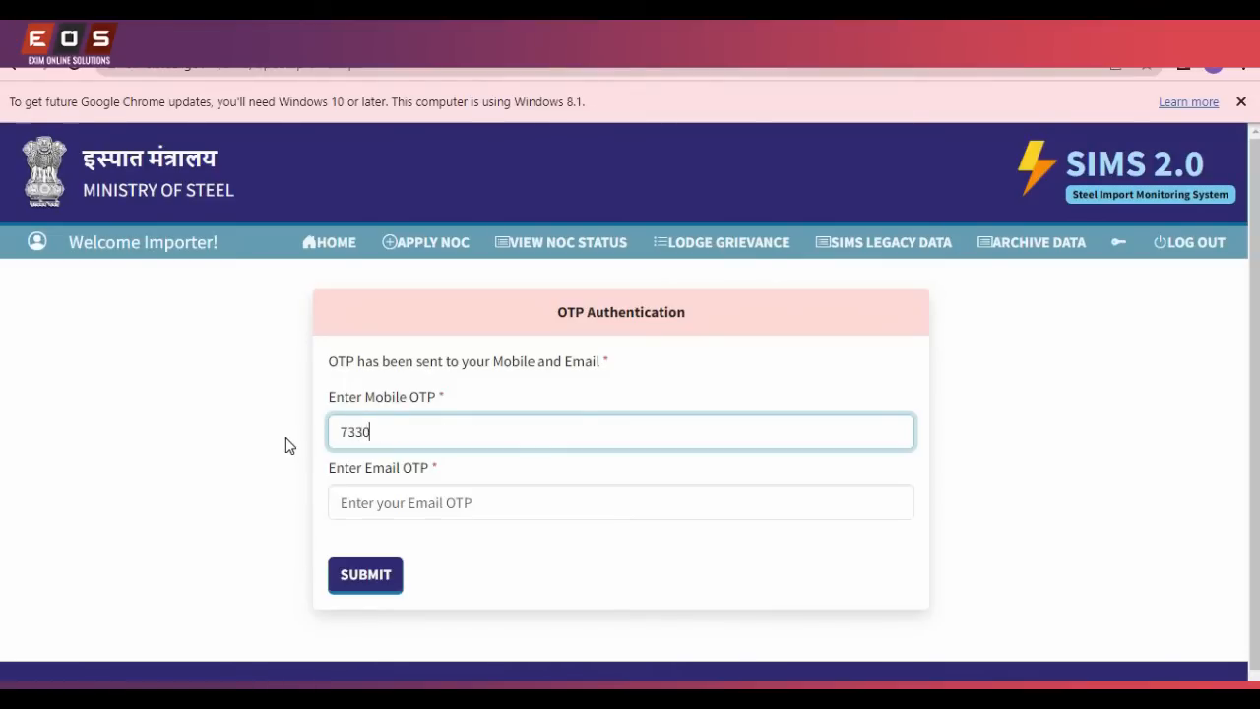
left_click(345, 505)
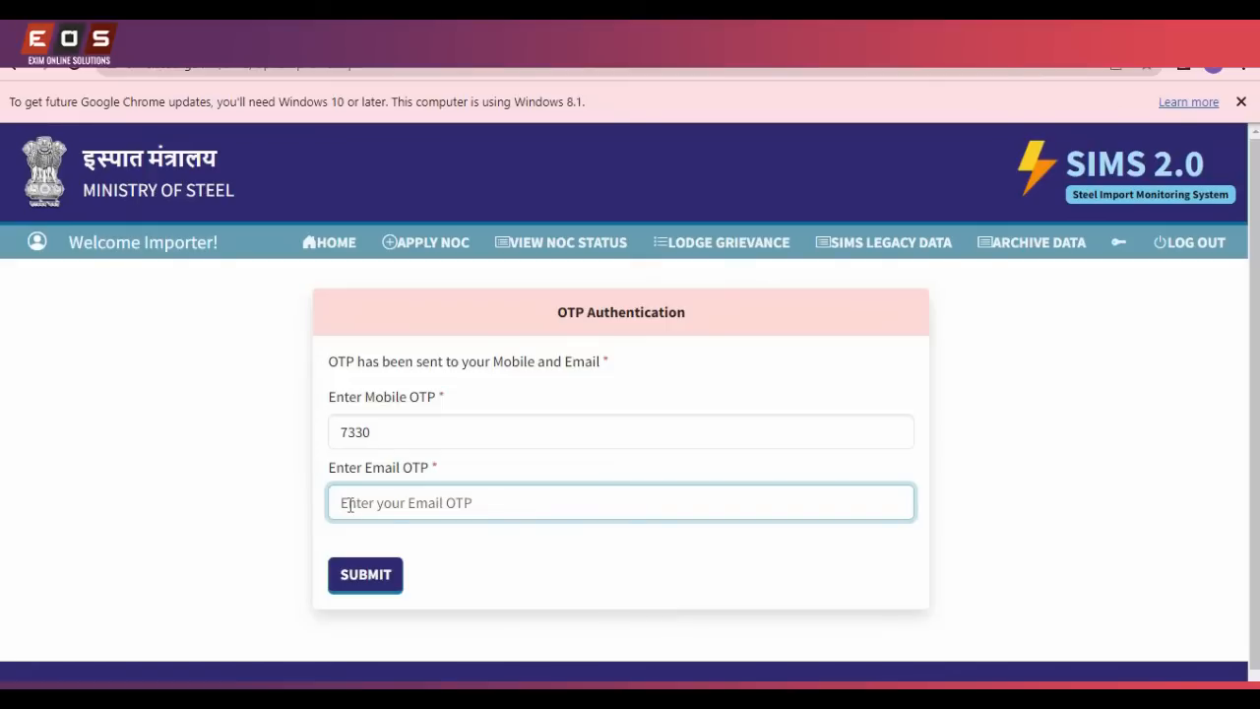
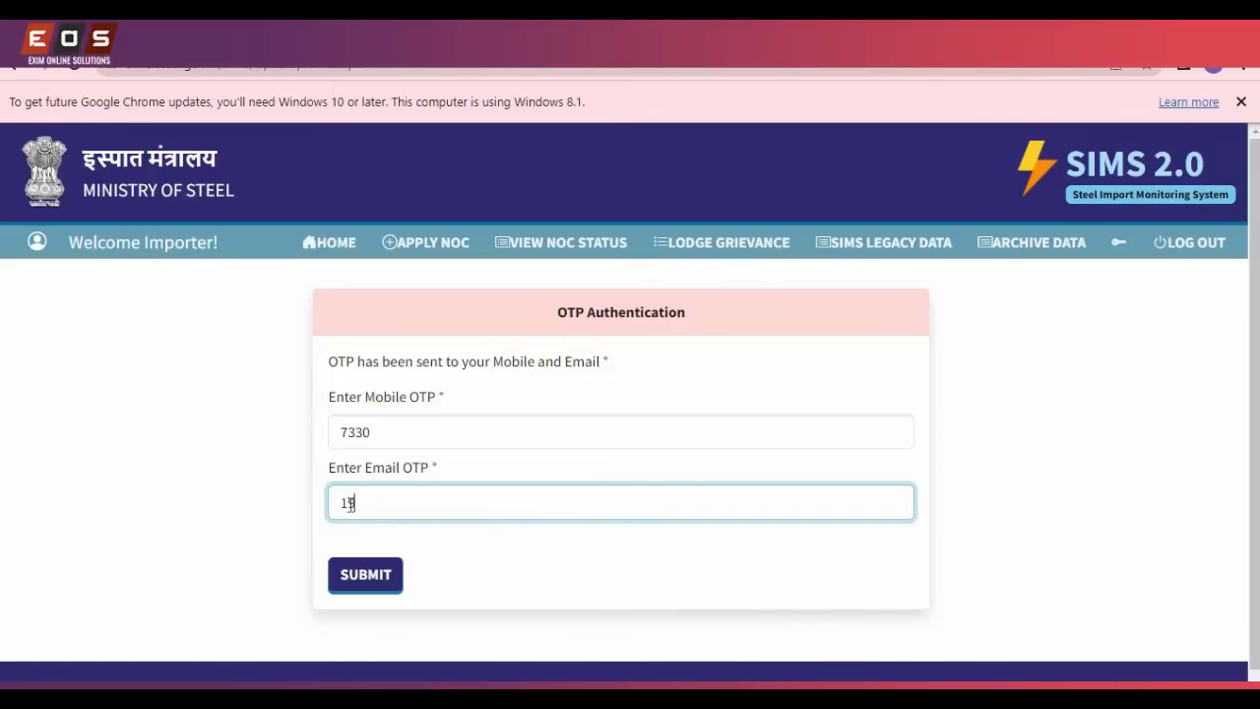
left_click(356, 575)
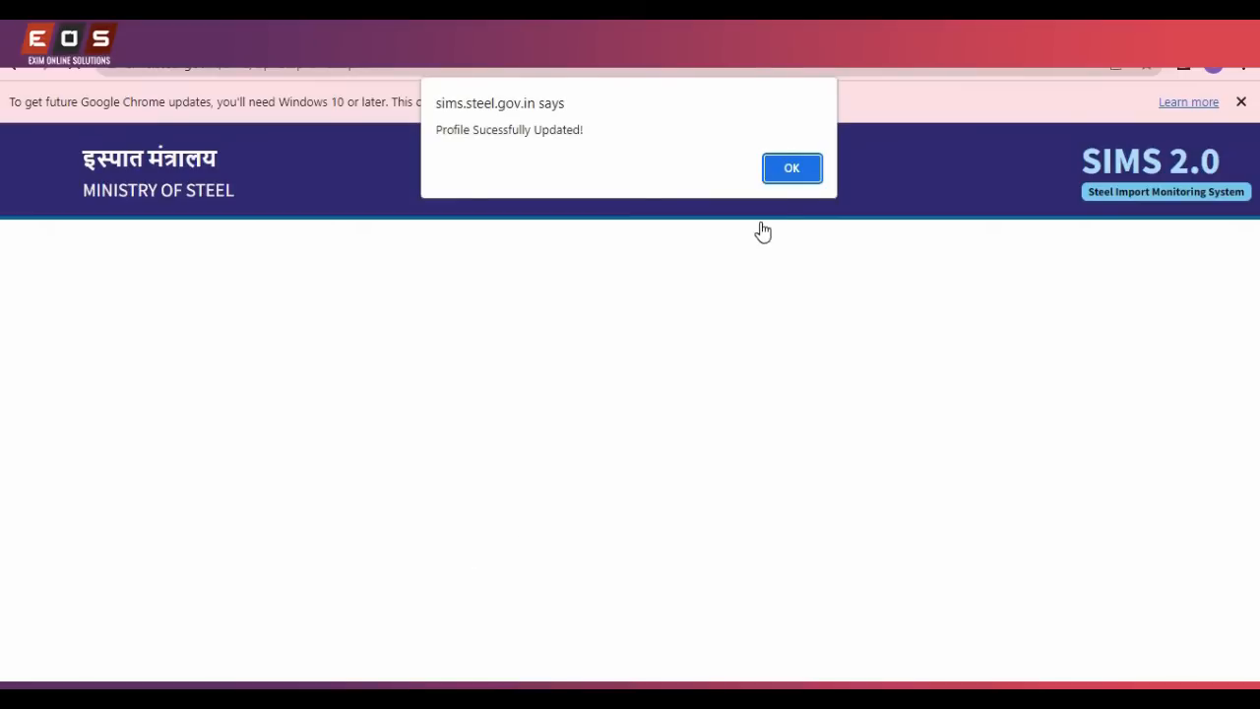
left_click(794, 170)
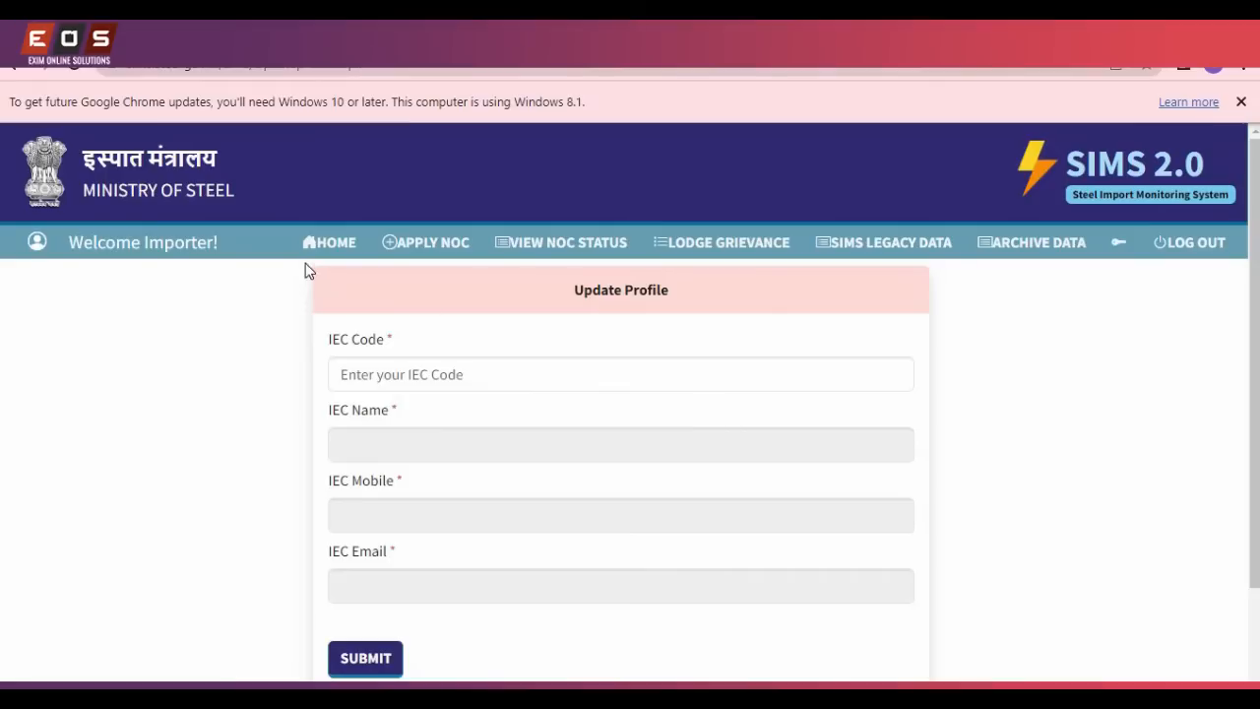
Step: Return home, start a new application and continue from the instructions to Importer Details
left_click(333, 249)
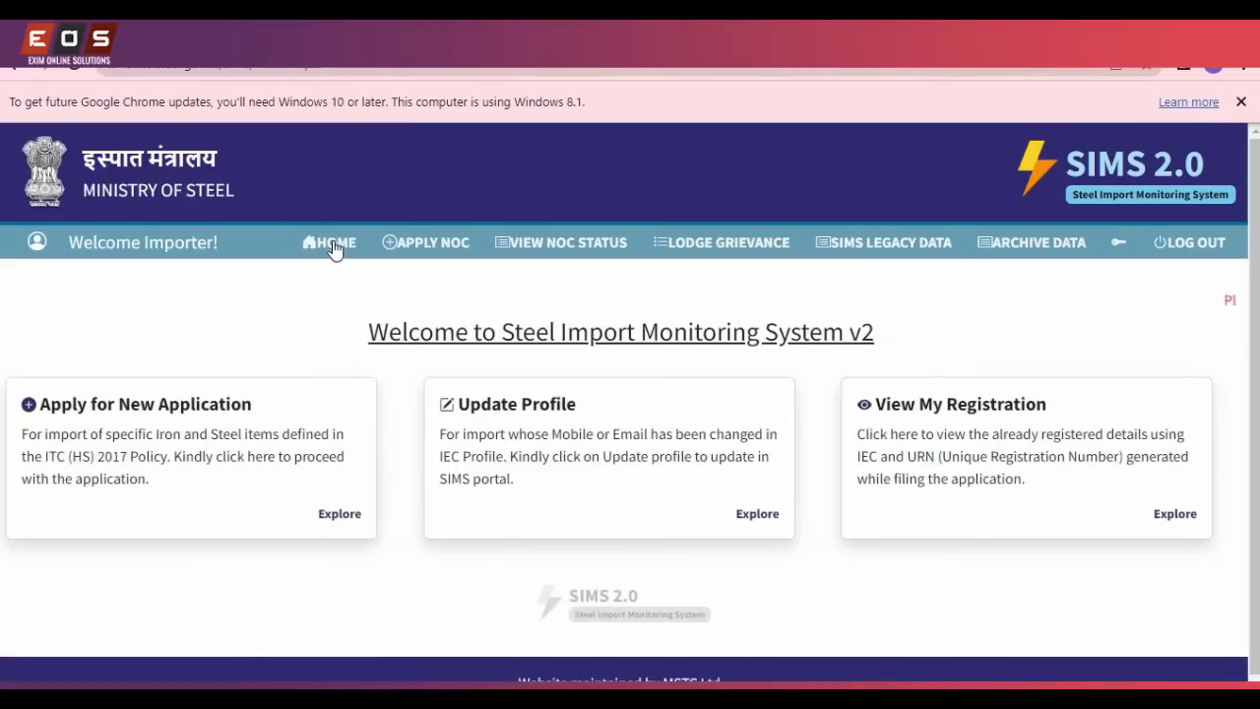
left_click(193, 451)
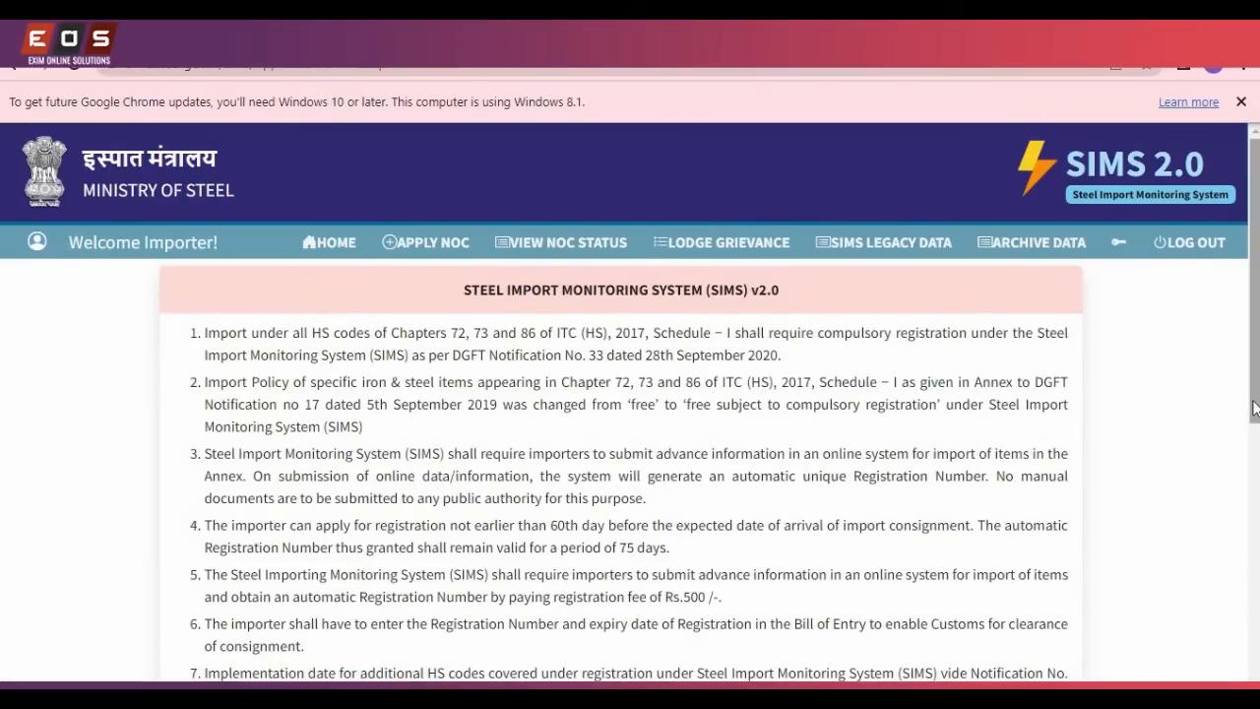
left_click_drag(1255, 408, 1255, 662)
left_click(992, 610)
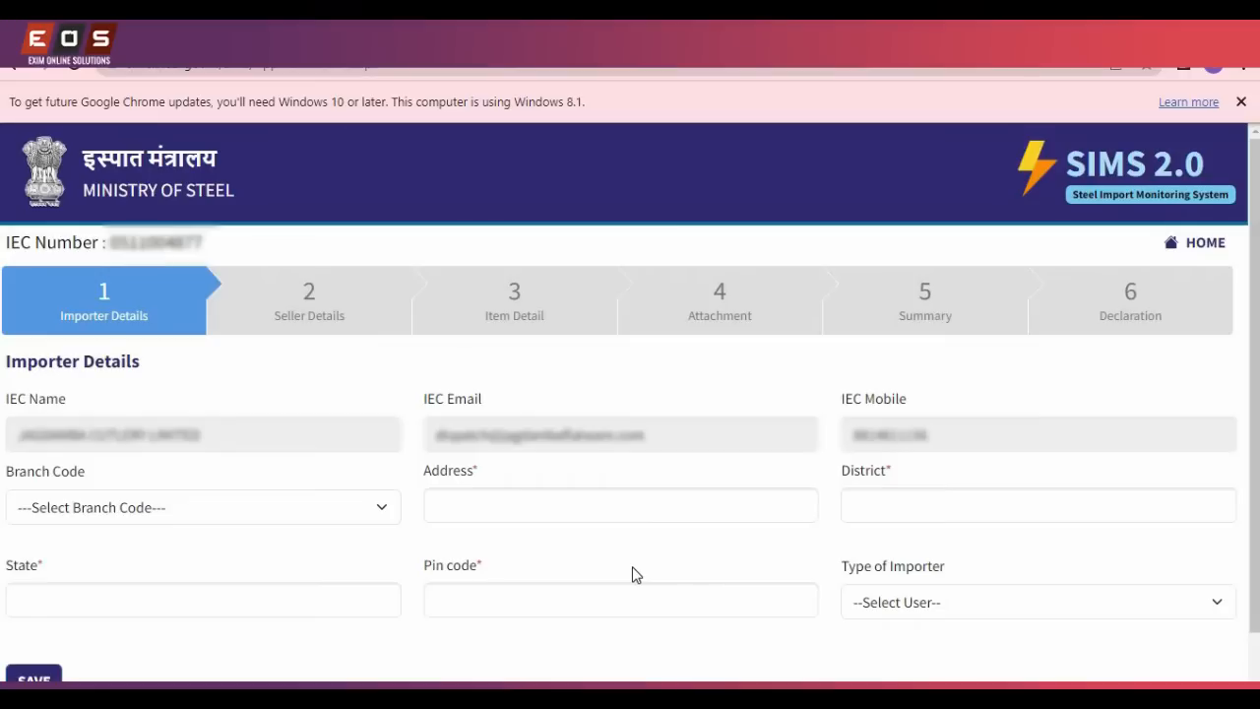
Step: Choose the importer's branch code so the address, district, HARYANA state and pin code autofill
left_click(633, 575)
scroll(620, 551, "down", 1)
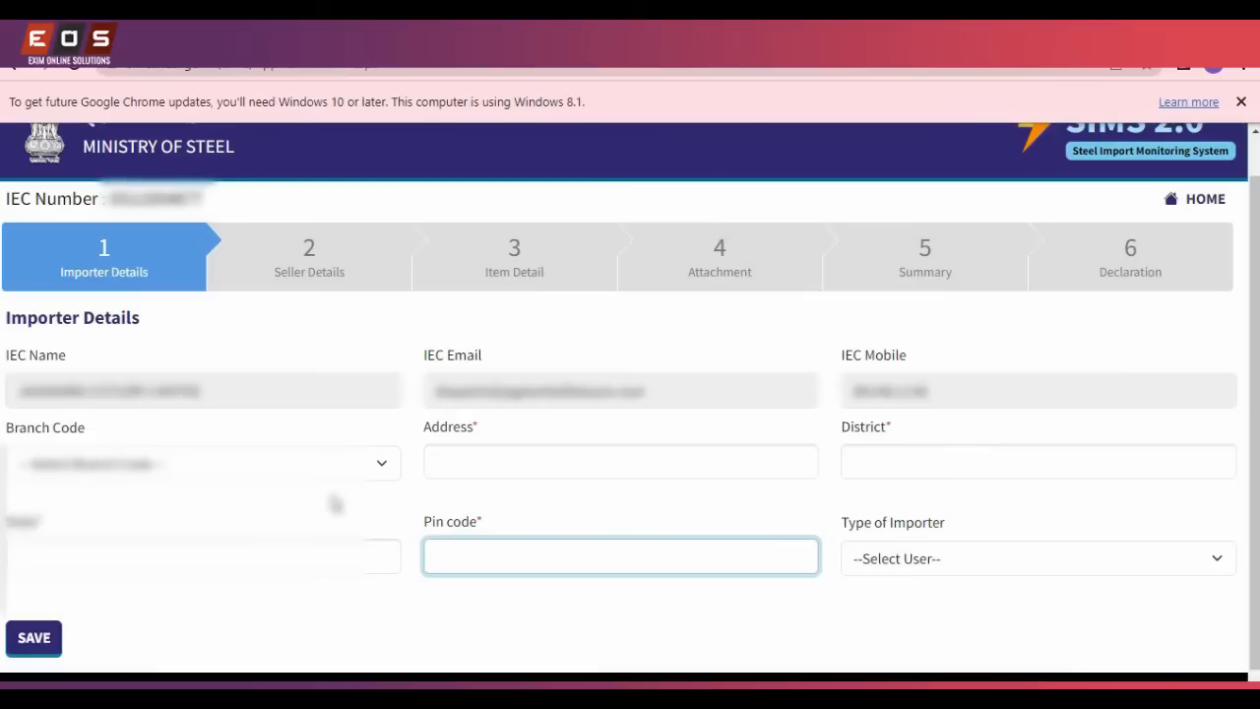
left_click(382, 470)
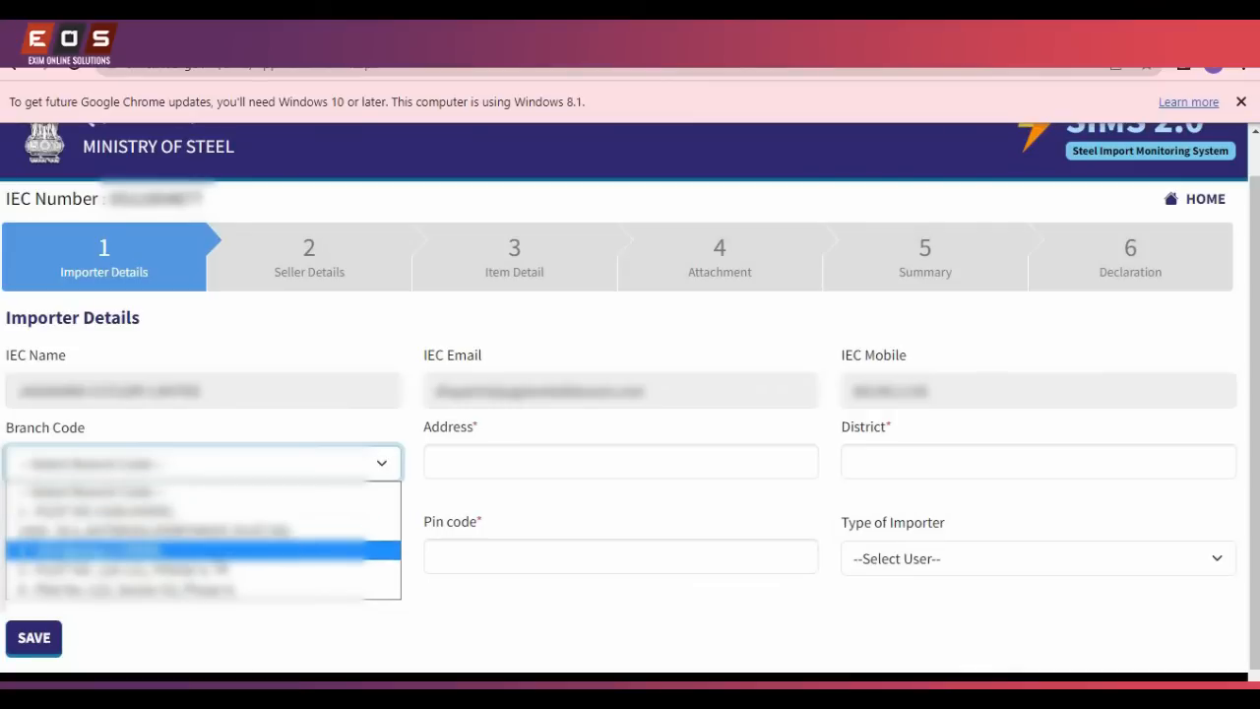
left_click(191, 576)
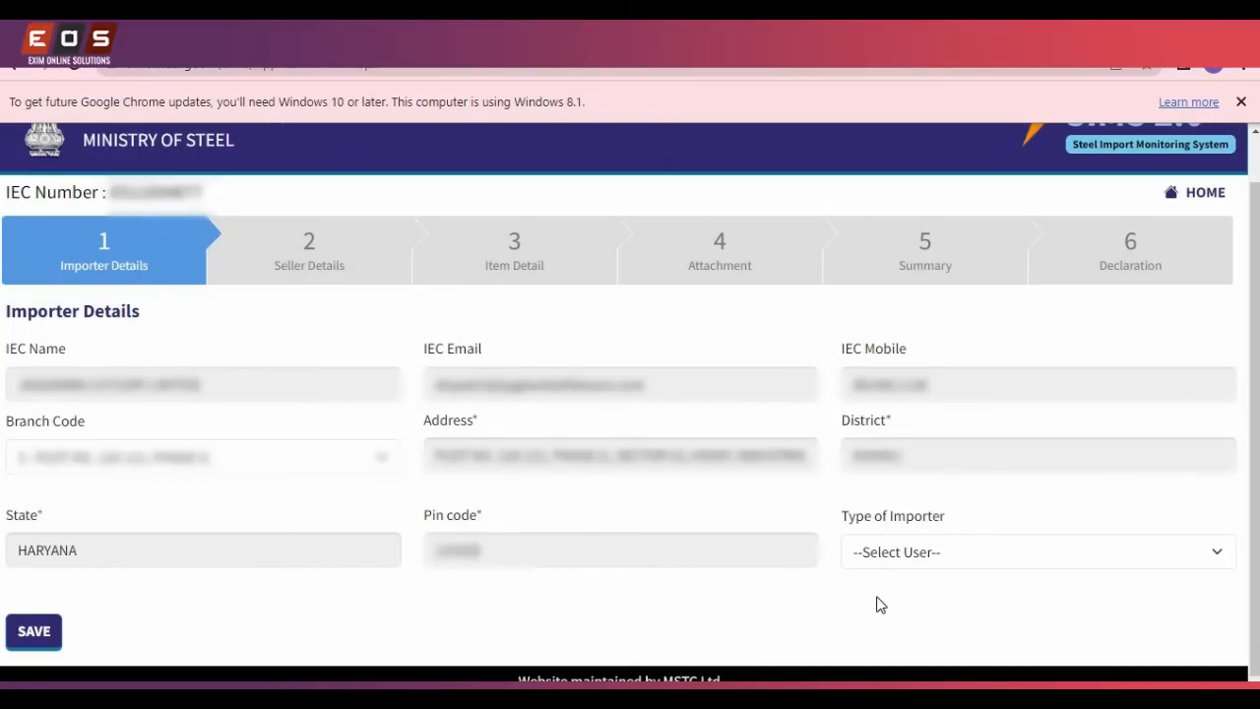
left_click(963, 558)
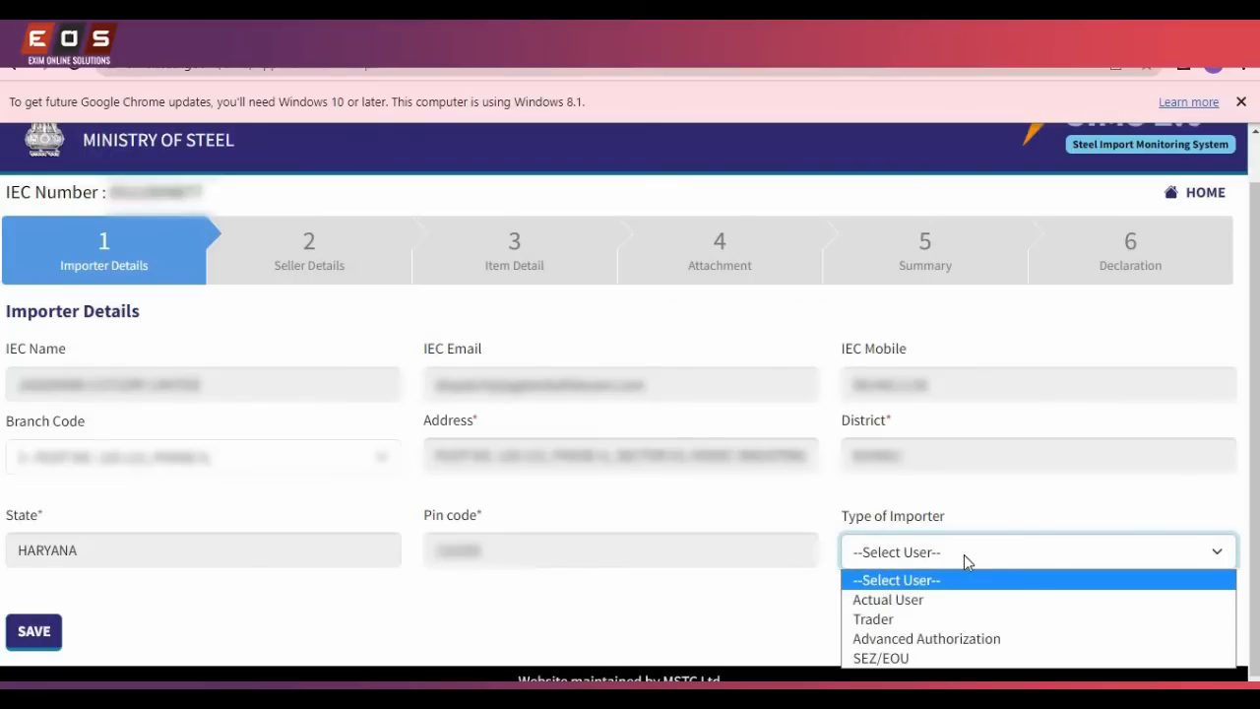
Step: Select Advanced Authorization as the importer type and type the authorization licence number
left_click(946, 638)
scroll(946, 640, "down", 1)
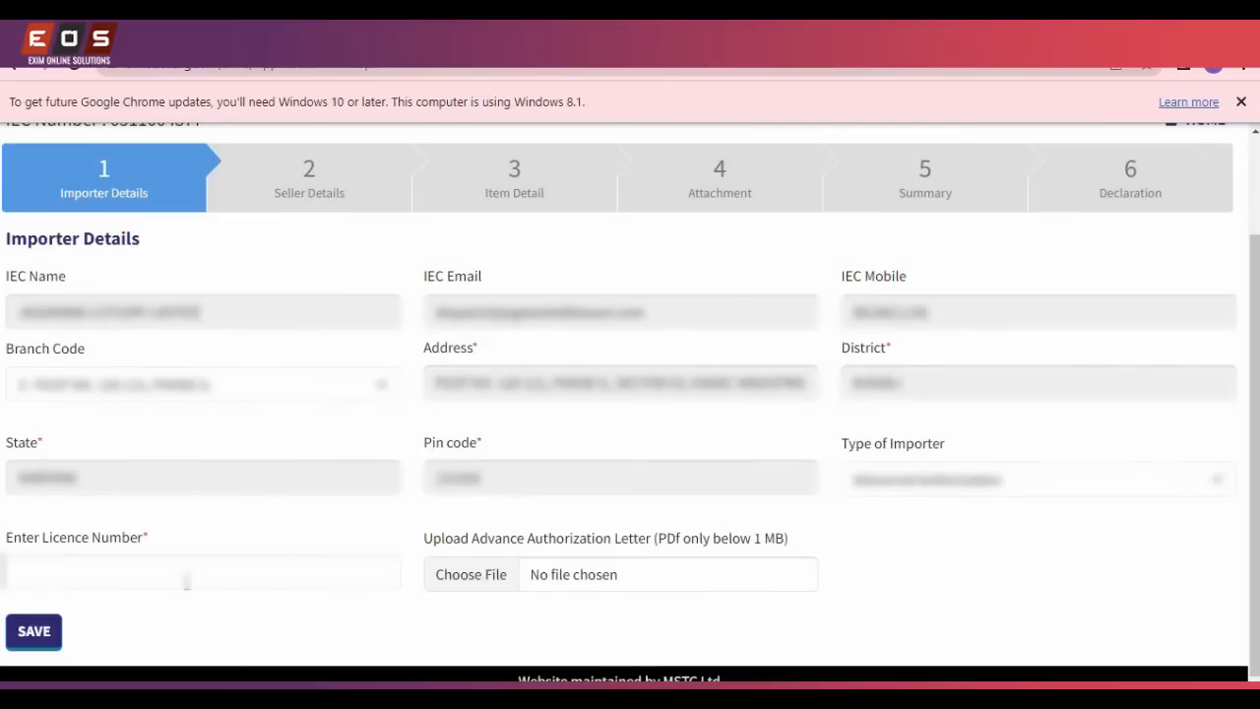
left_click(65, 565)
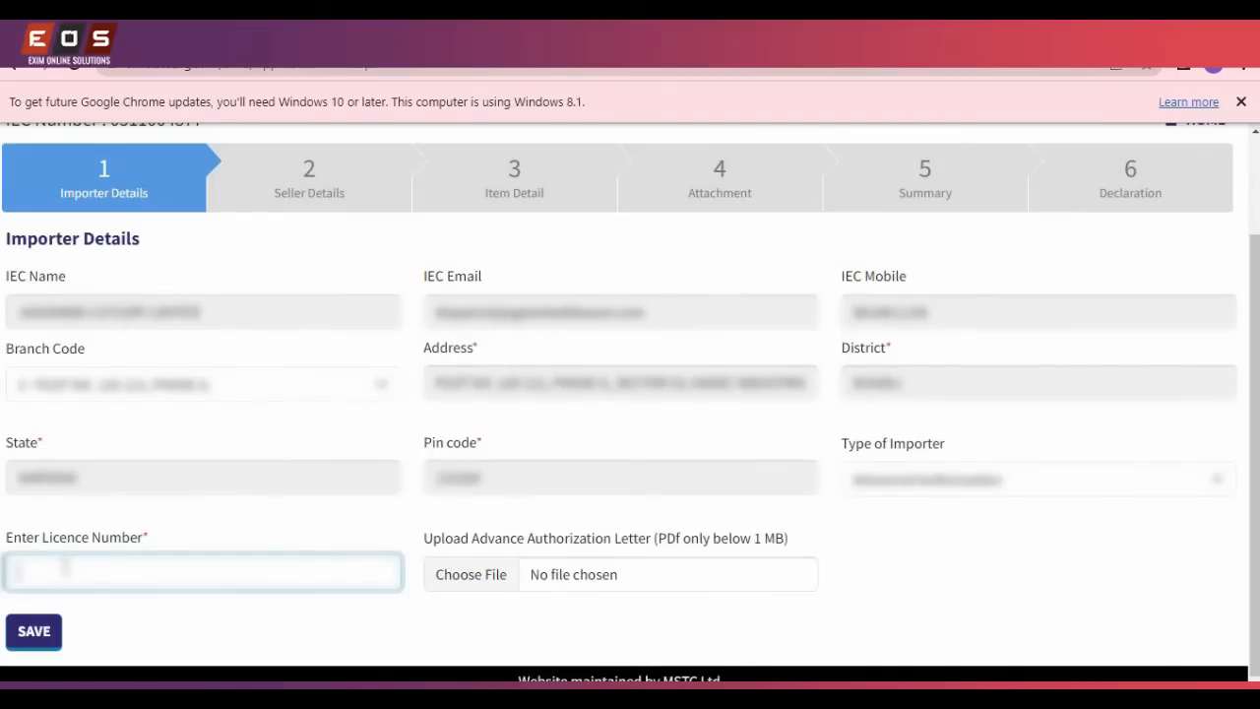
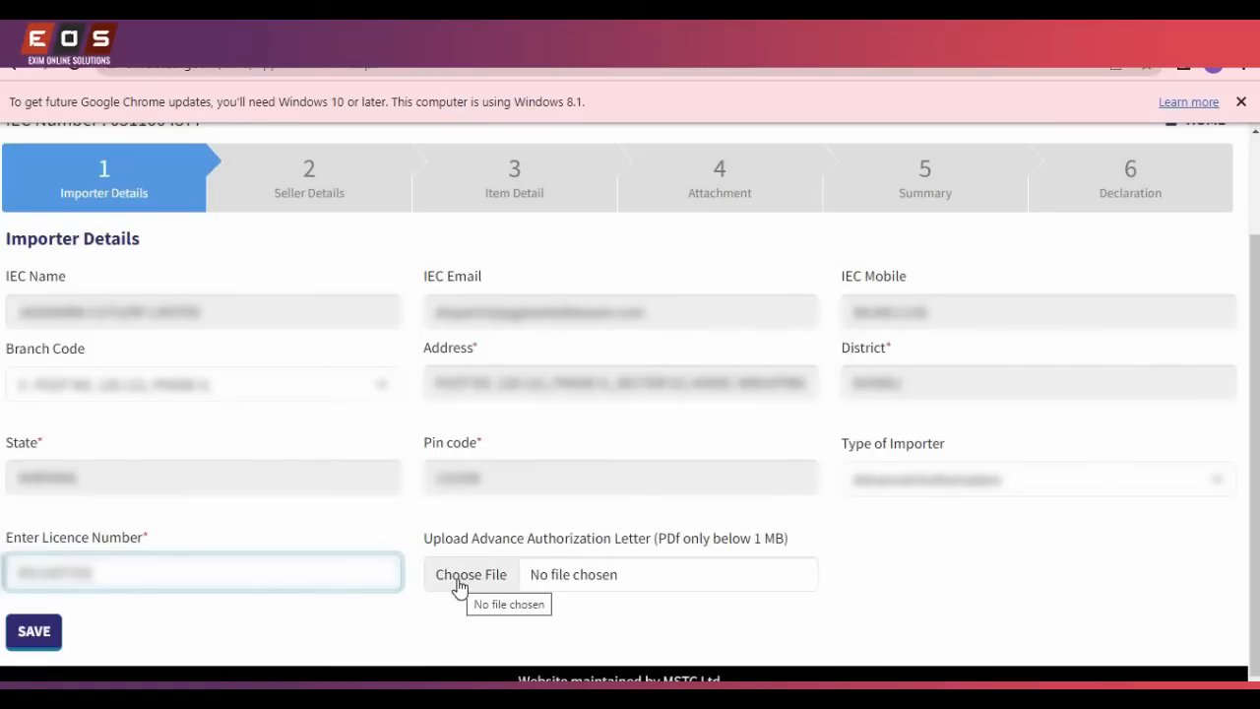
Step: Attach the Advance Authorization letter PDF from the Desktop folder
left_click(457, 585)
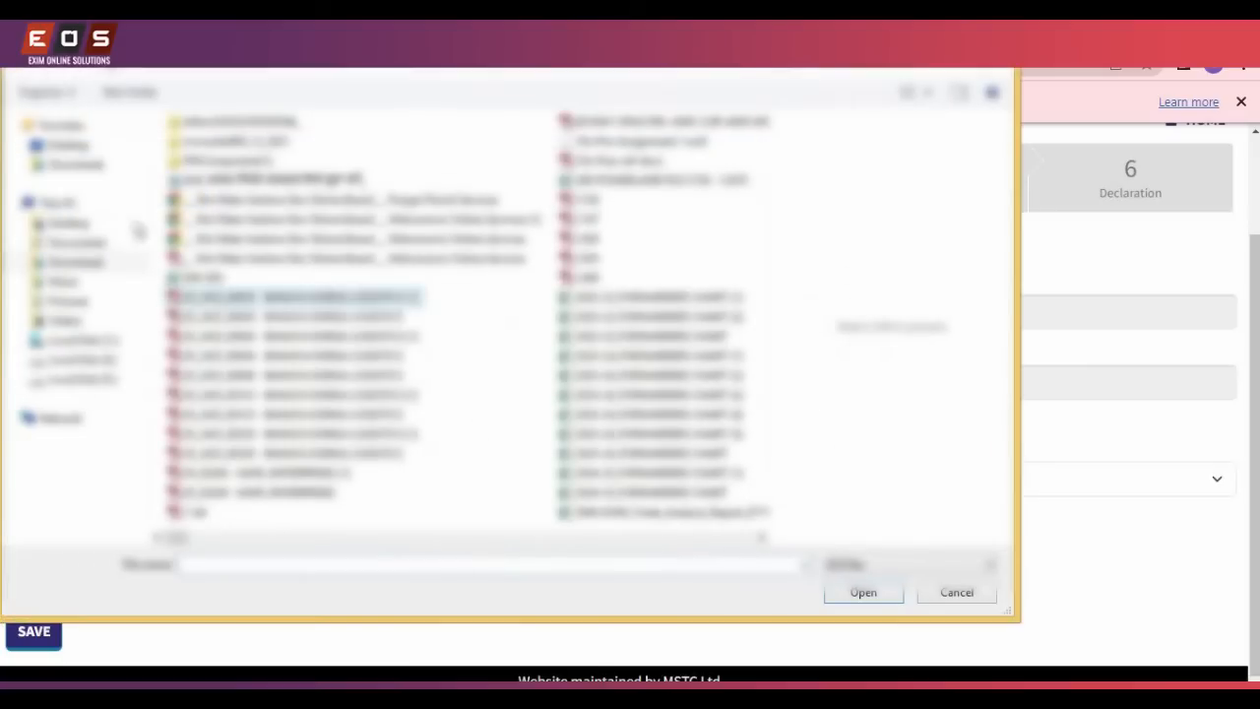
left_click(71, 224)
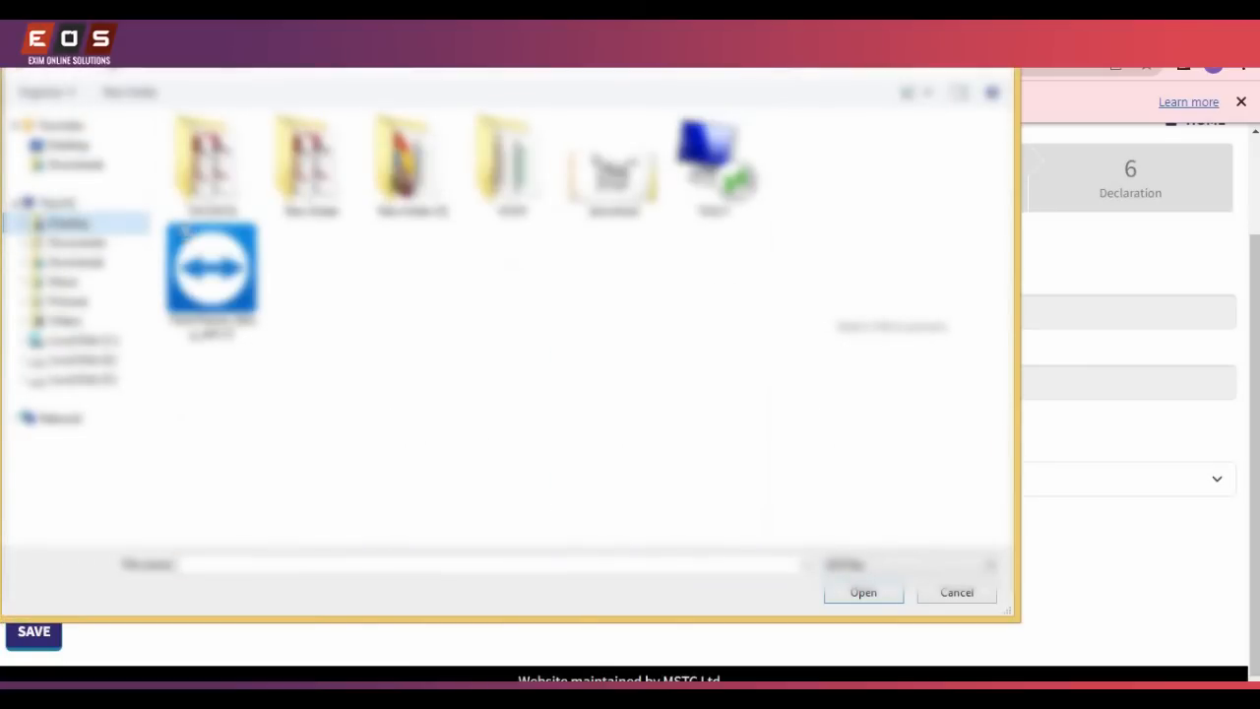
double_click(311, 192)
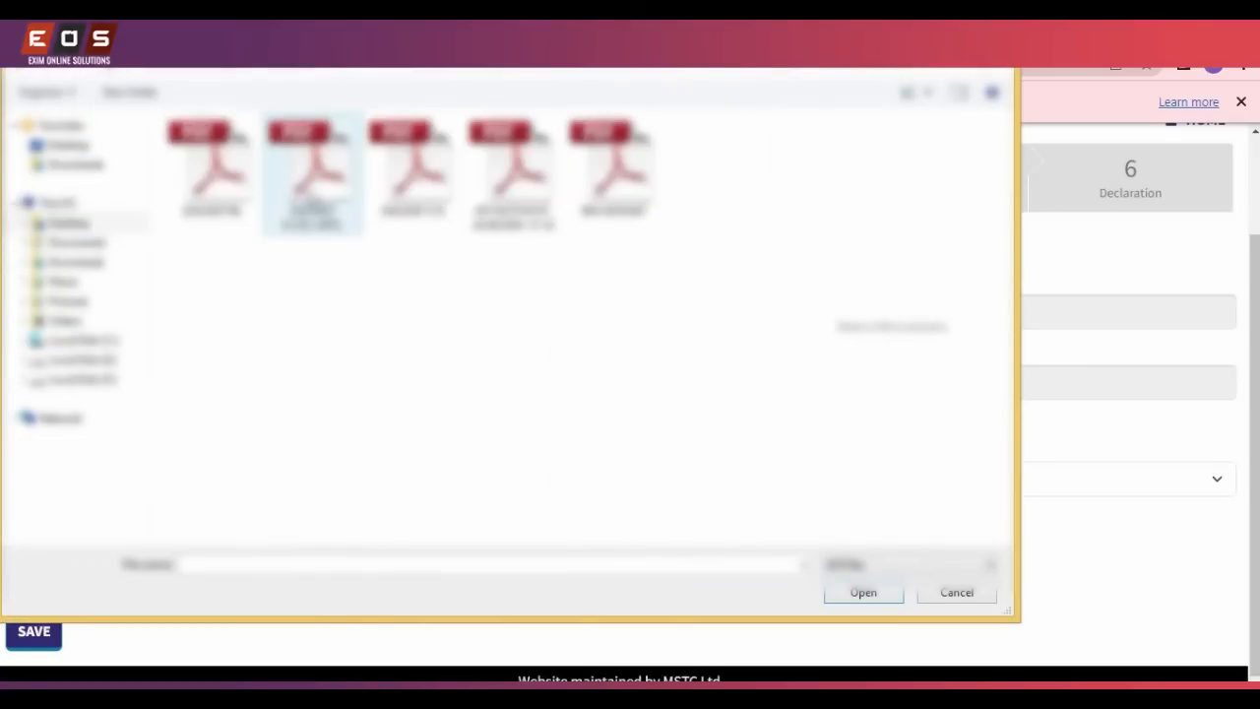
left_click(512, 197)
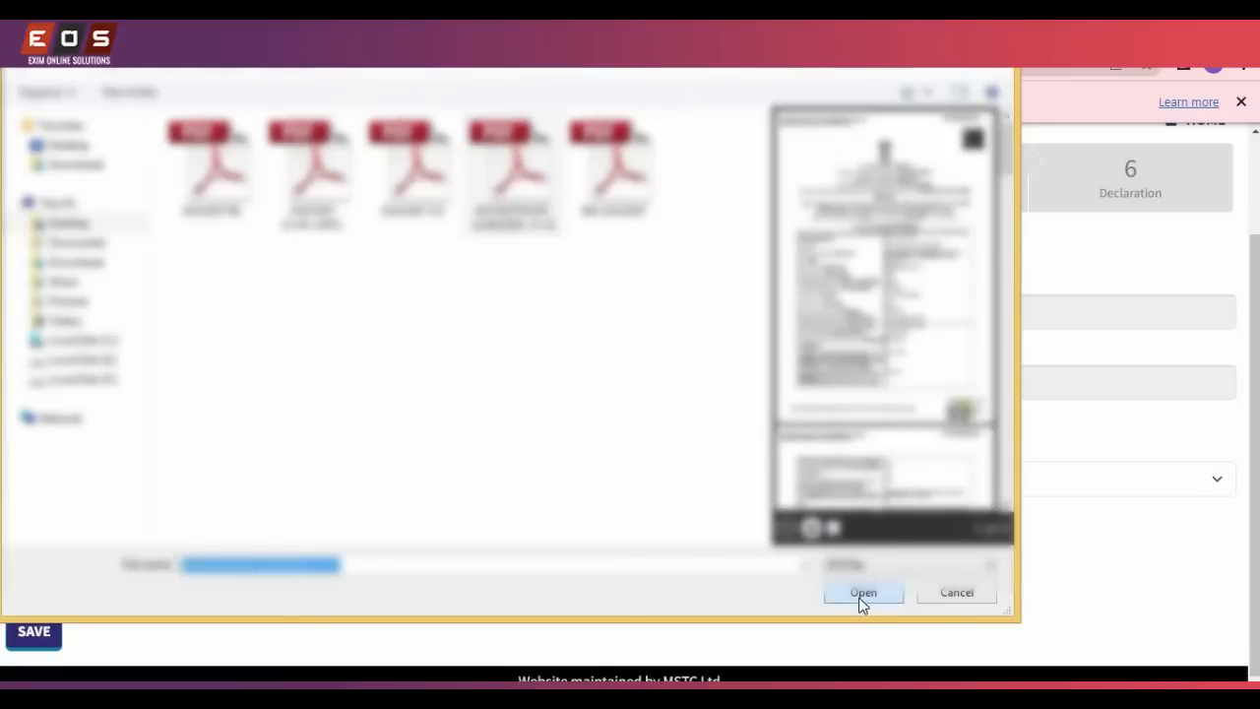
left_click(862, 595)
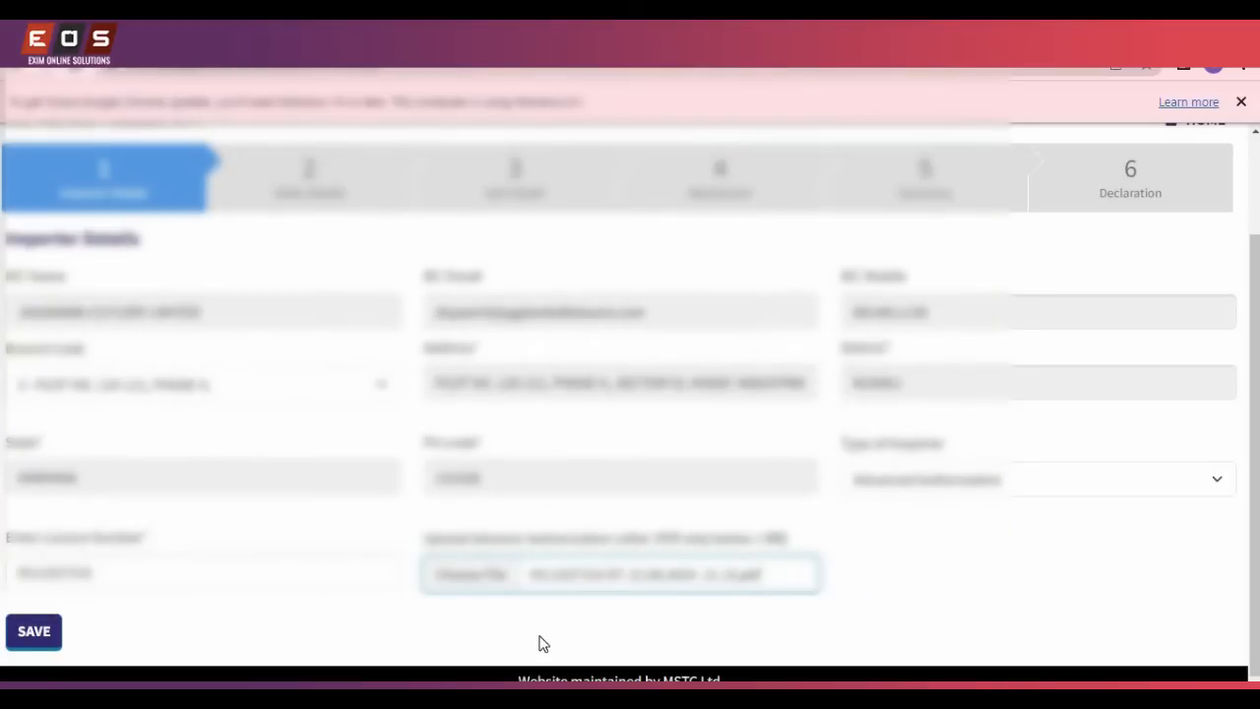
Step: Save the importer details and acknowledge the temporary importer ID message
left_click(33, 633)
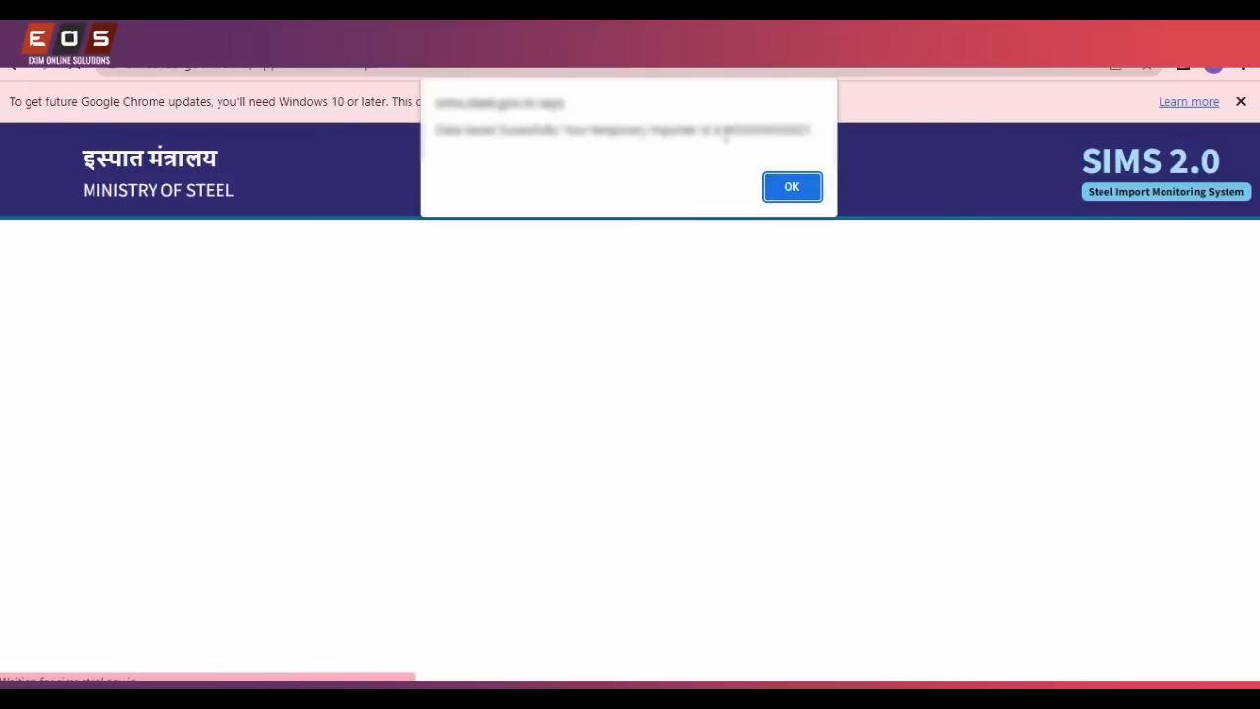
left_click_drag(724, 131, 815, 131)
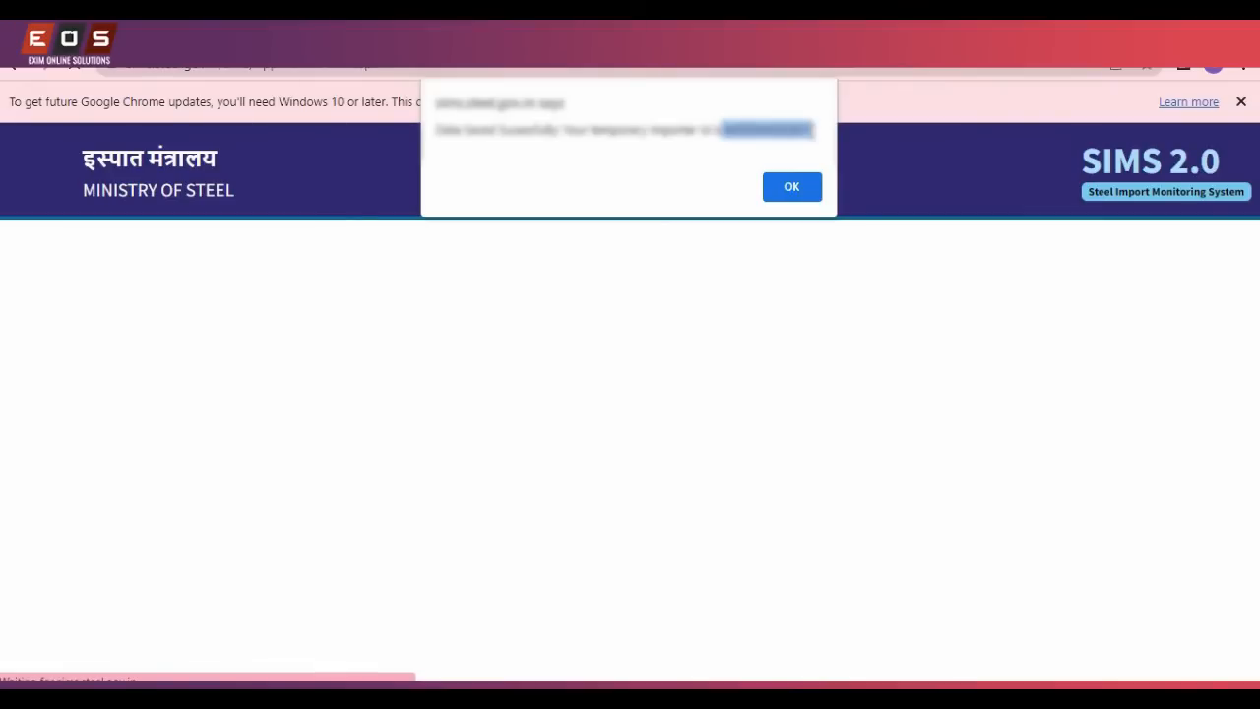
left_click(791, 189)
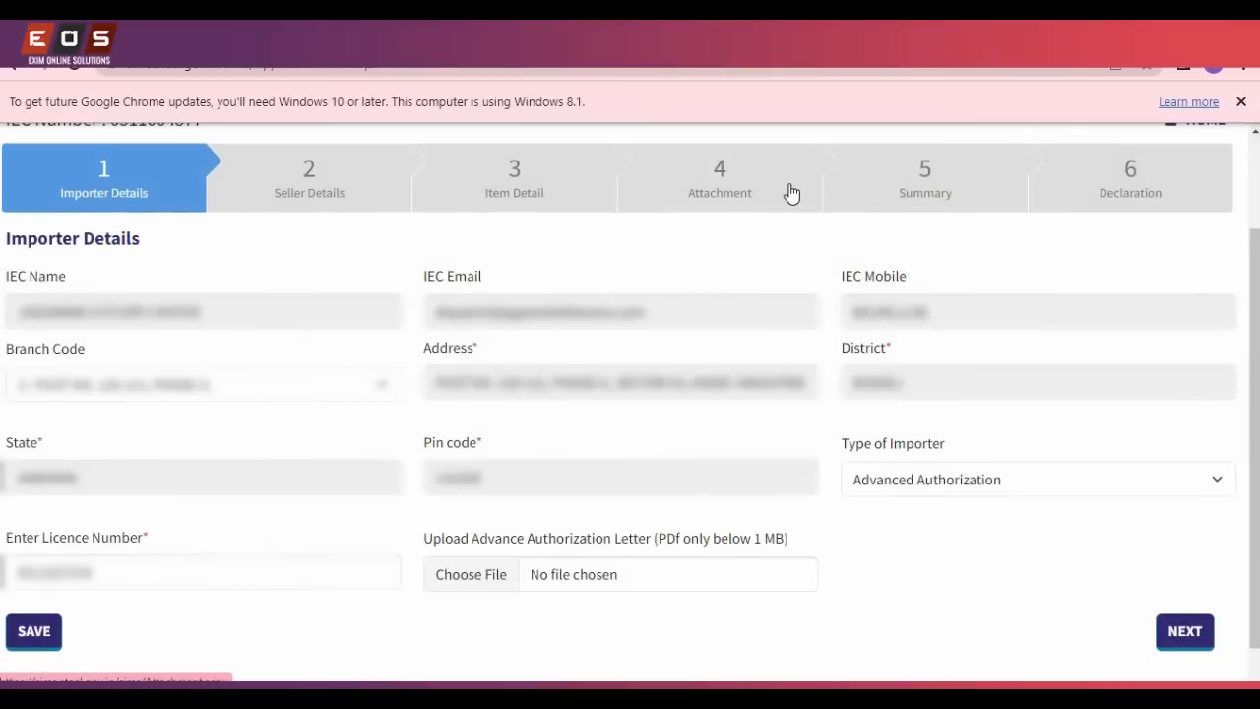
Step: On Seller Details, enter the exporter's company name and full address, then tab to Exporter's Country
left_click(1181, 634)
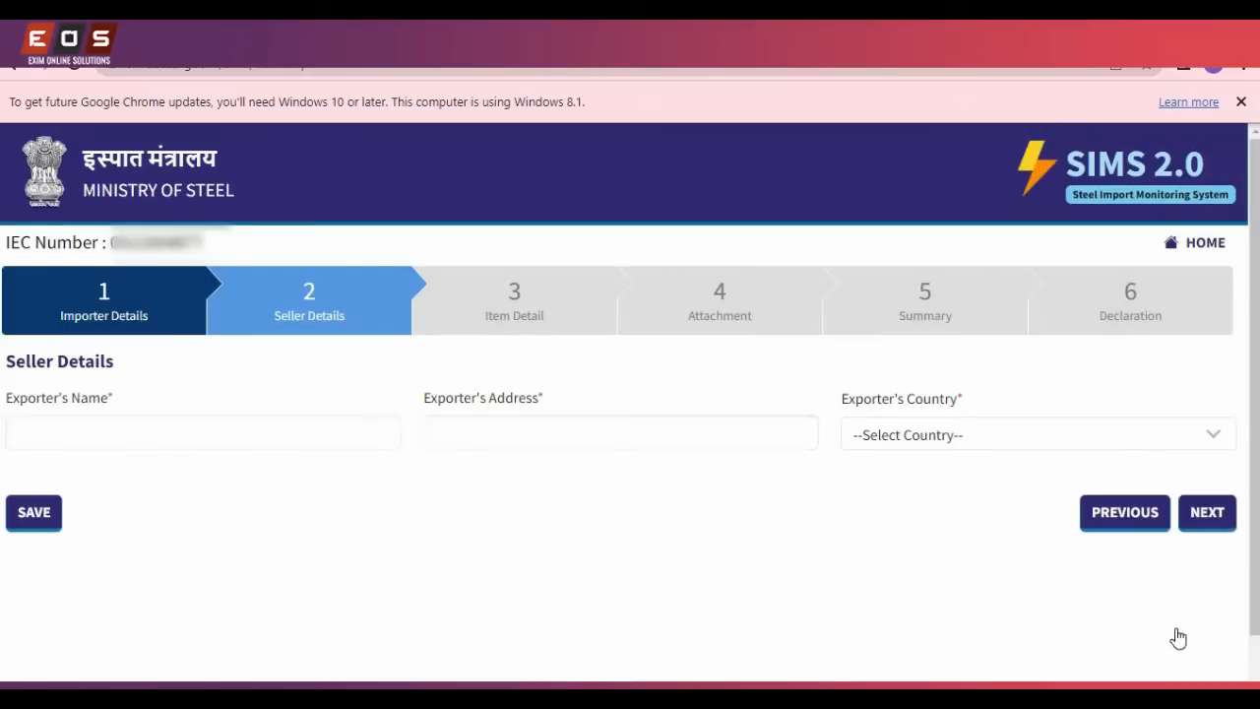
left_click(91, 437)
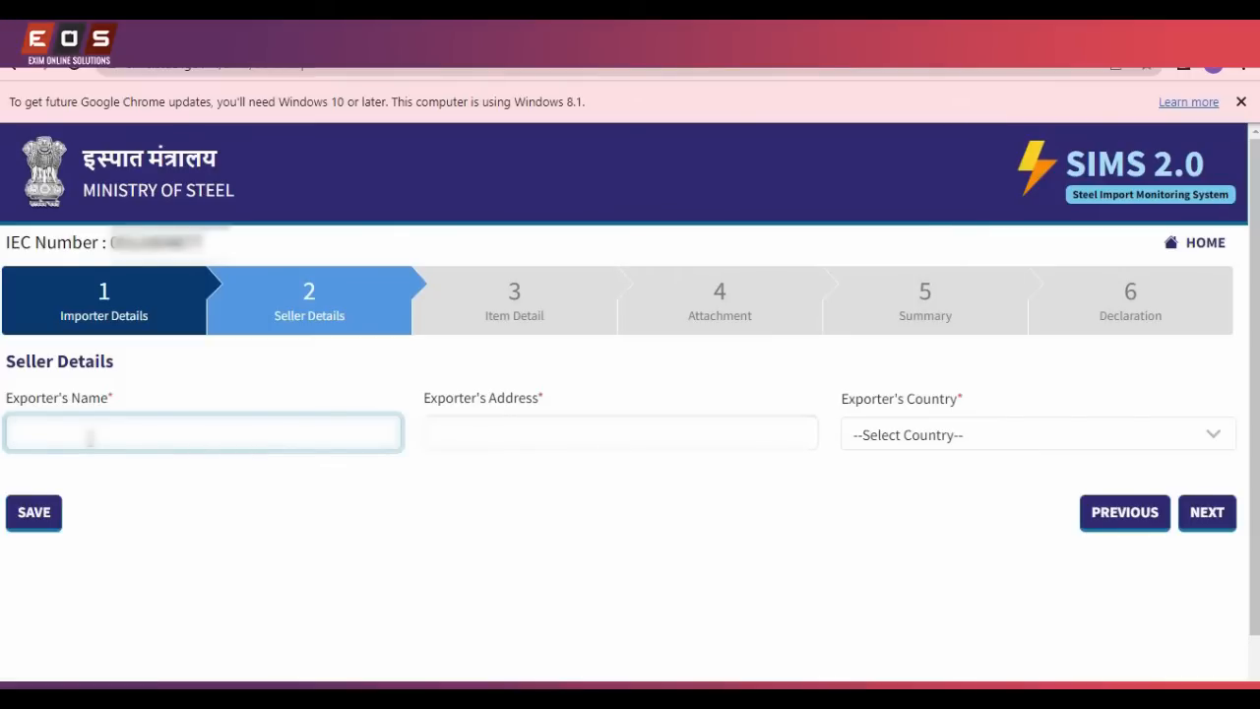
type("abc")
type("ABCDEF")
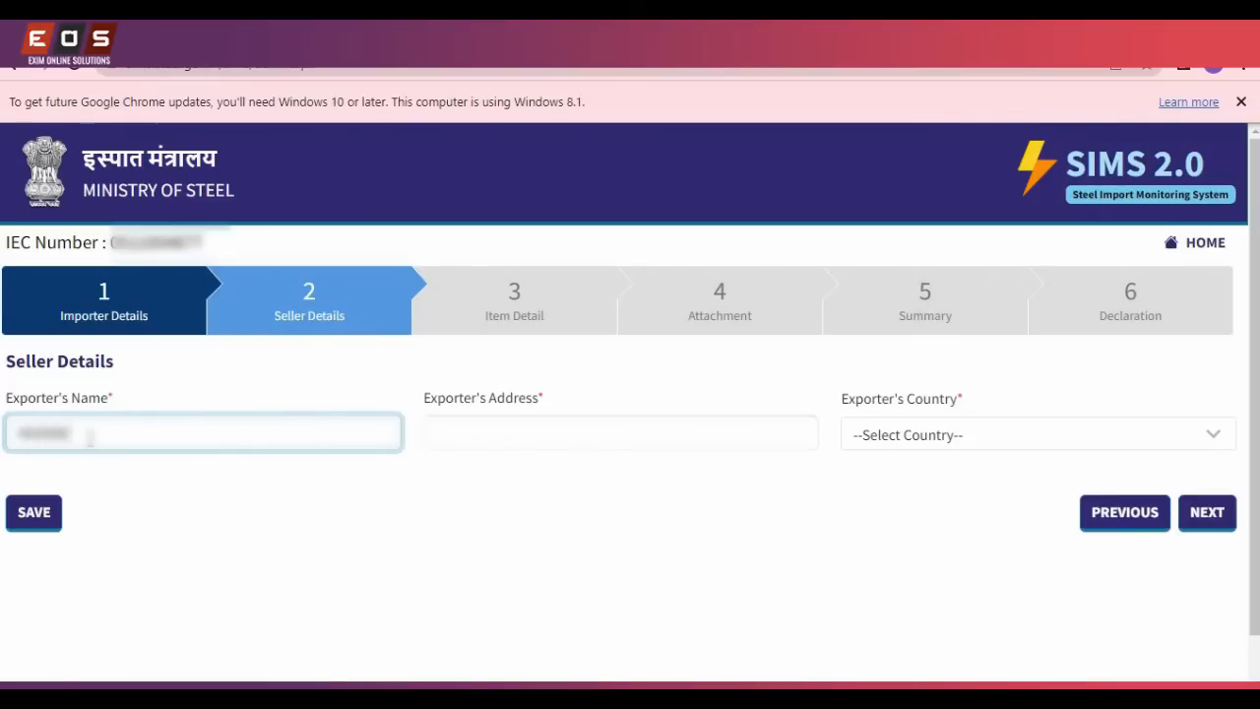
type("GHIJKLMNO LIMITEDCOIMITED")
left_click(620, 433)
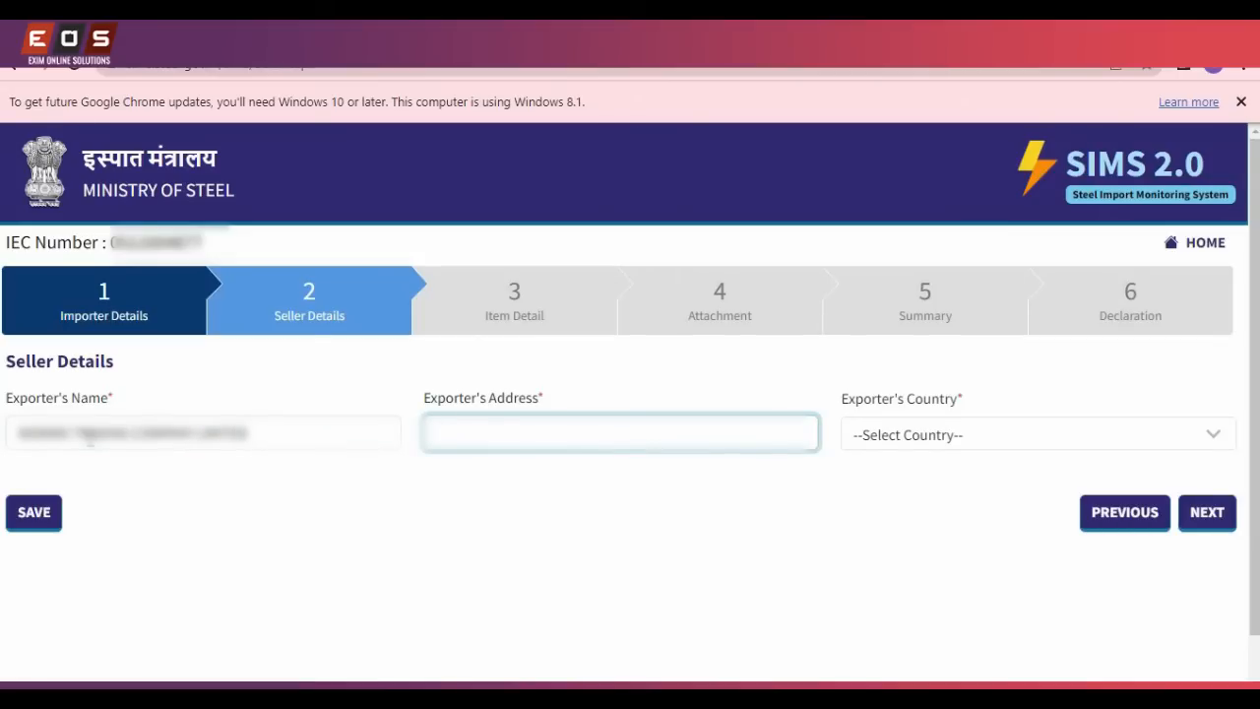
type("A-1-28")
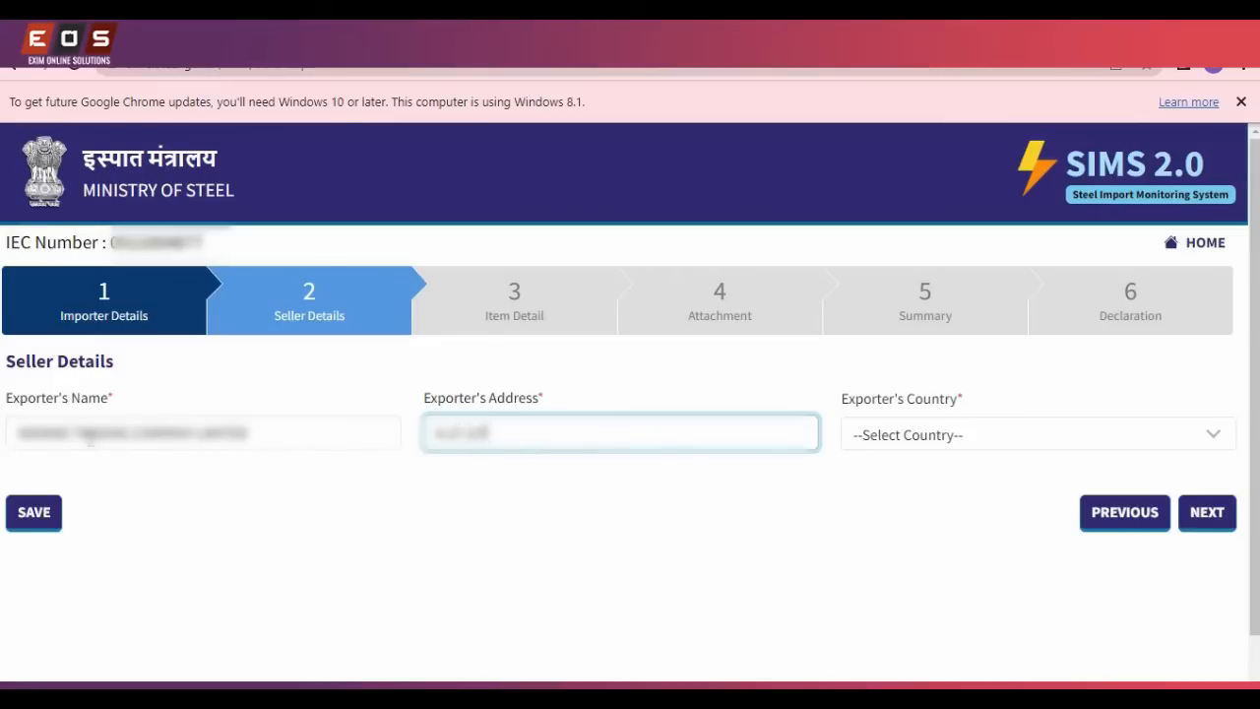
type(" WING HE")
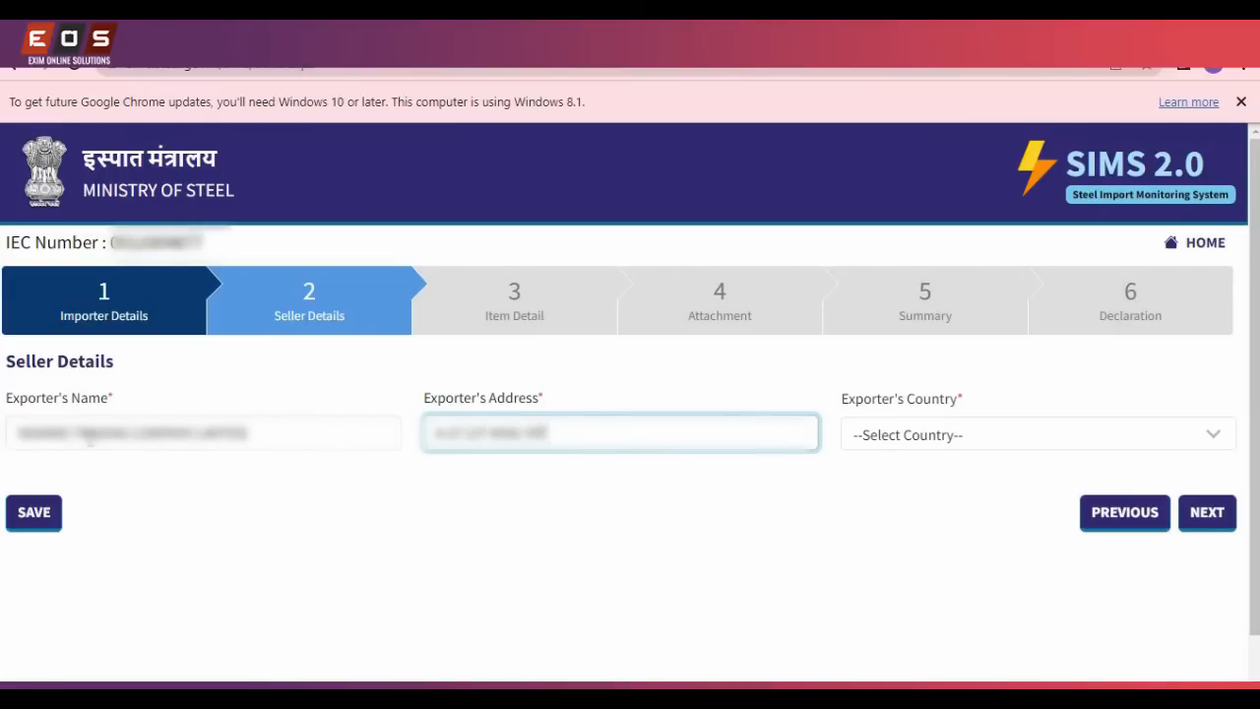
type(" GATERE, ")
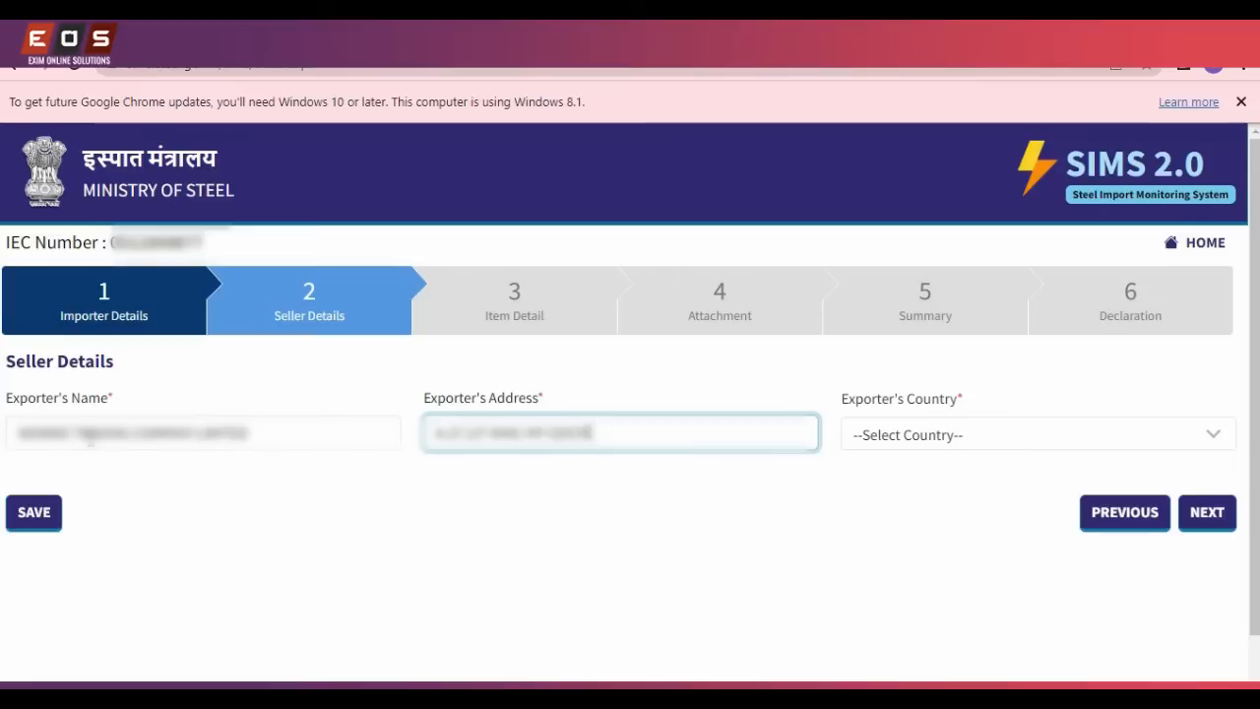
type("IL")
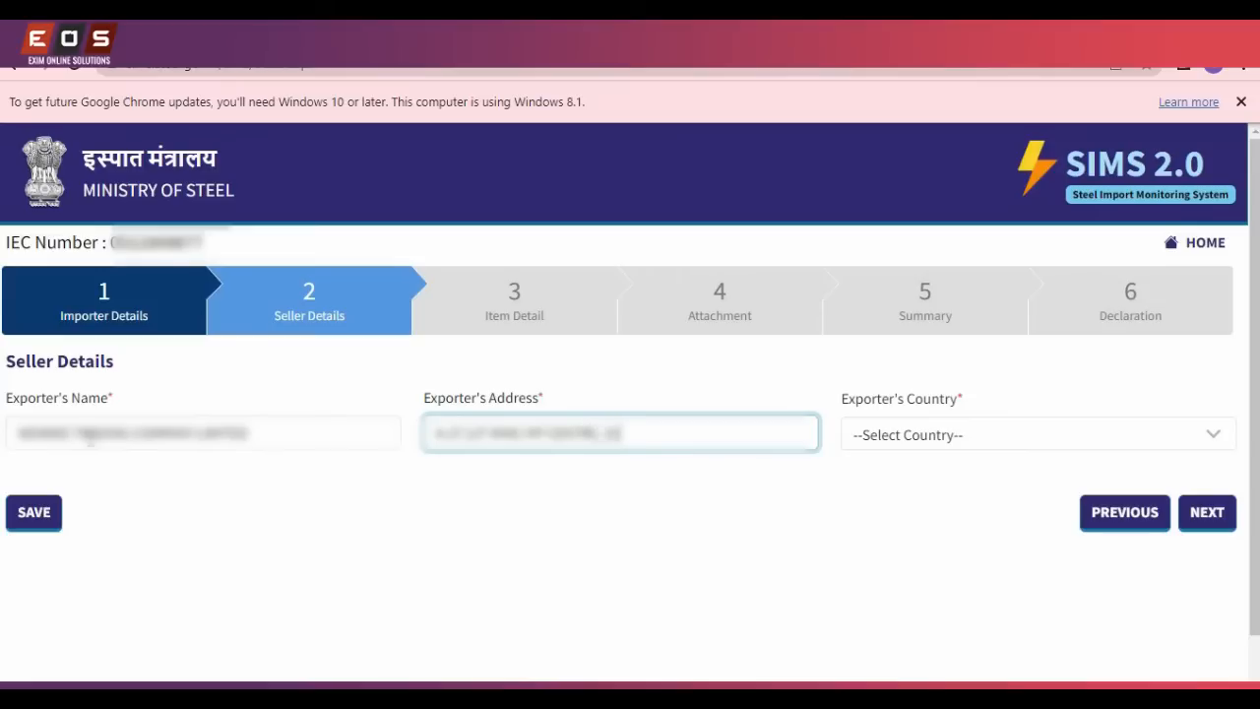
type("-390 YIP")
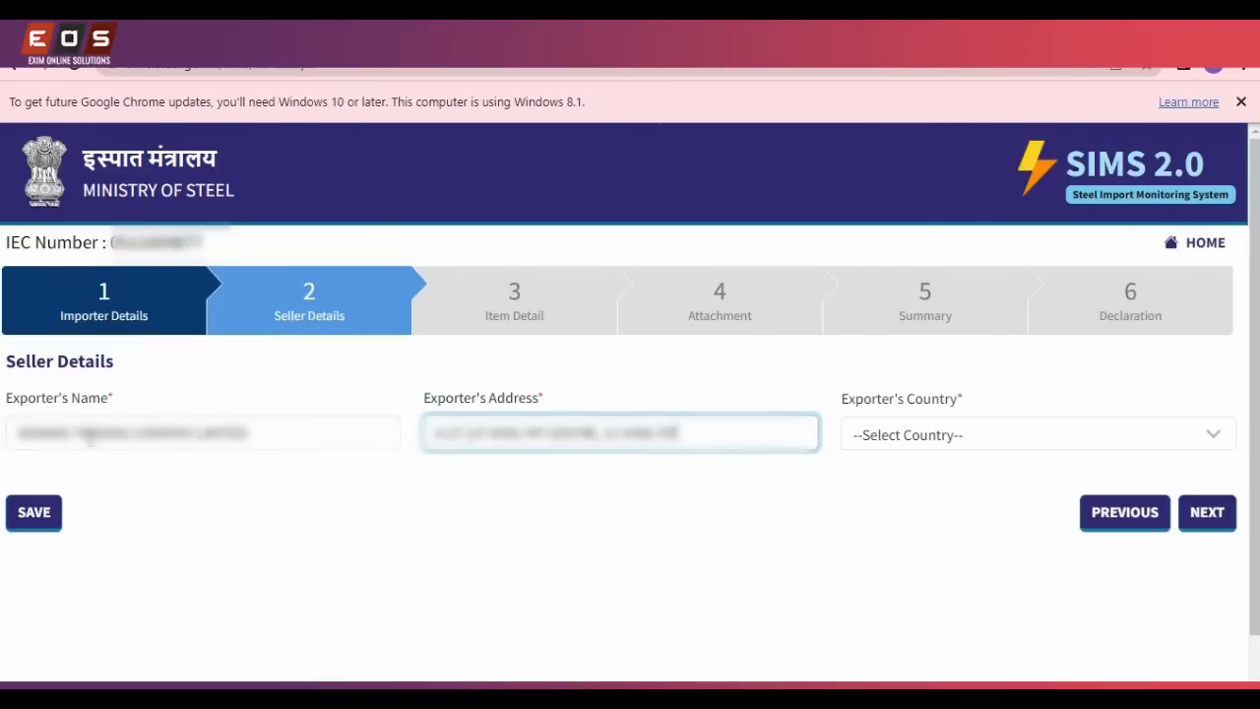
type(" STREET")
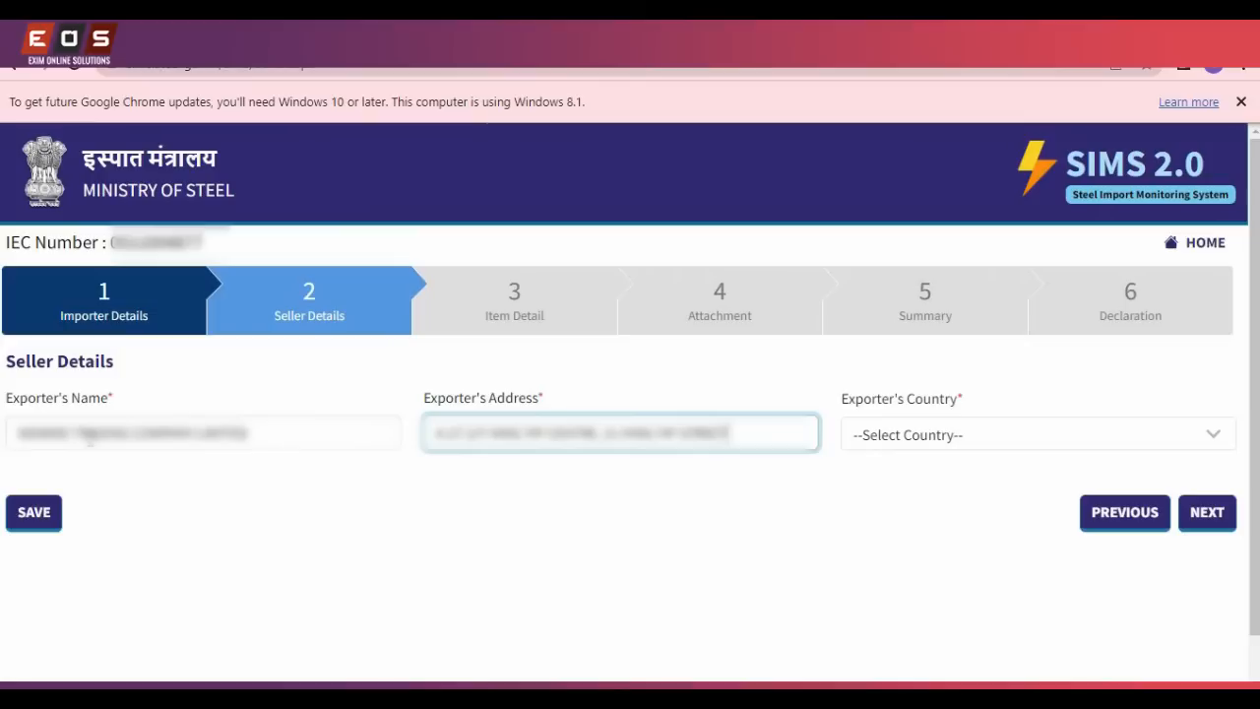
type(",KWUN TONG")
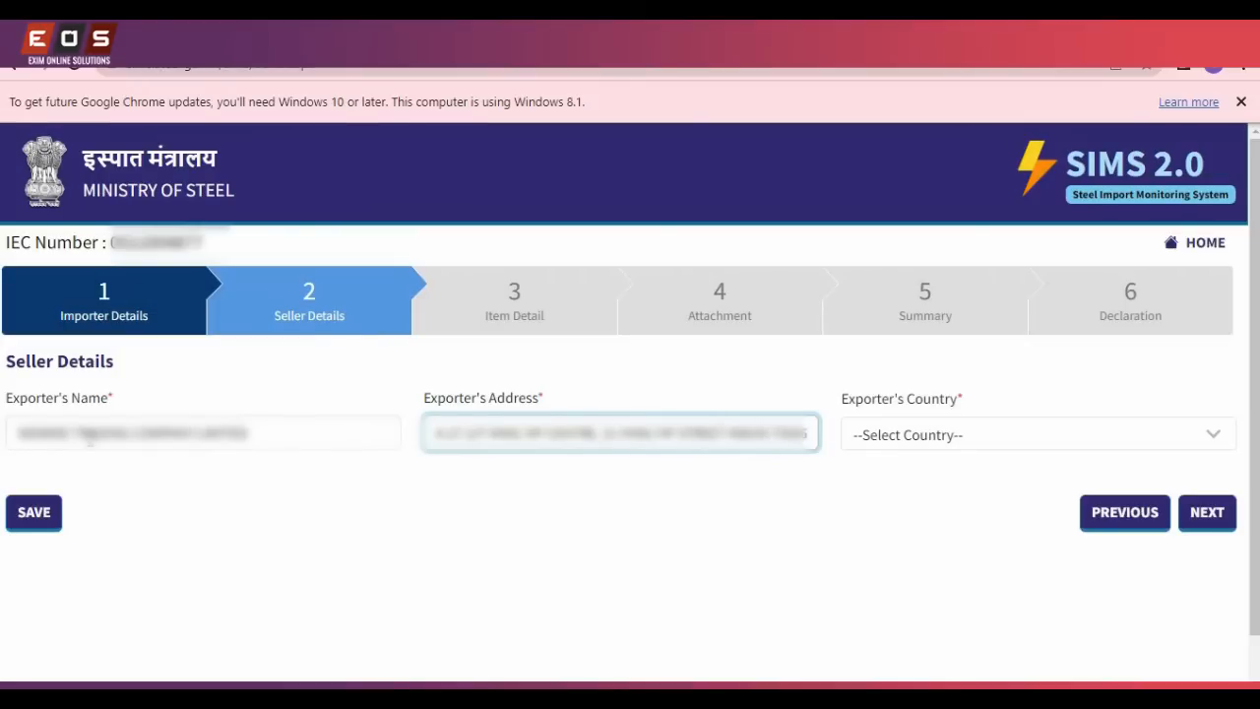
type(",H.")
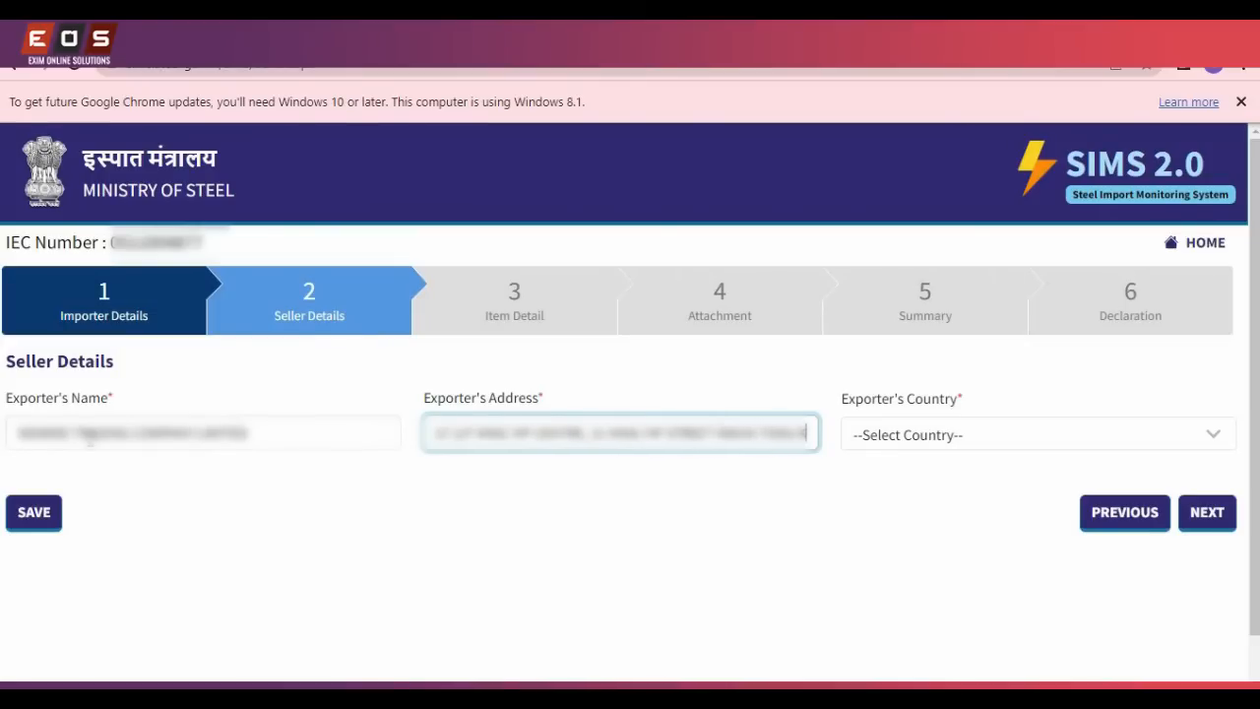
type(" HONGK")
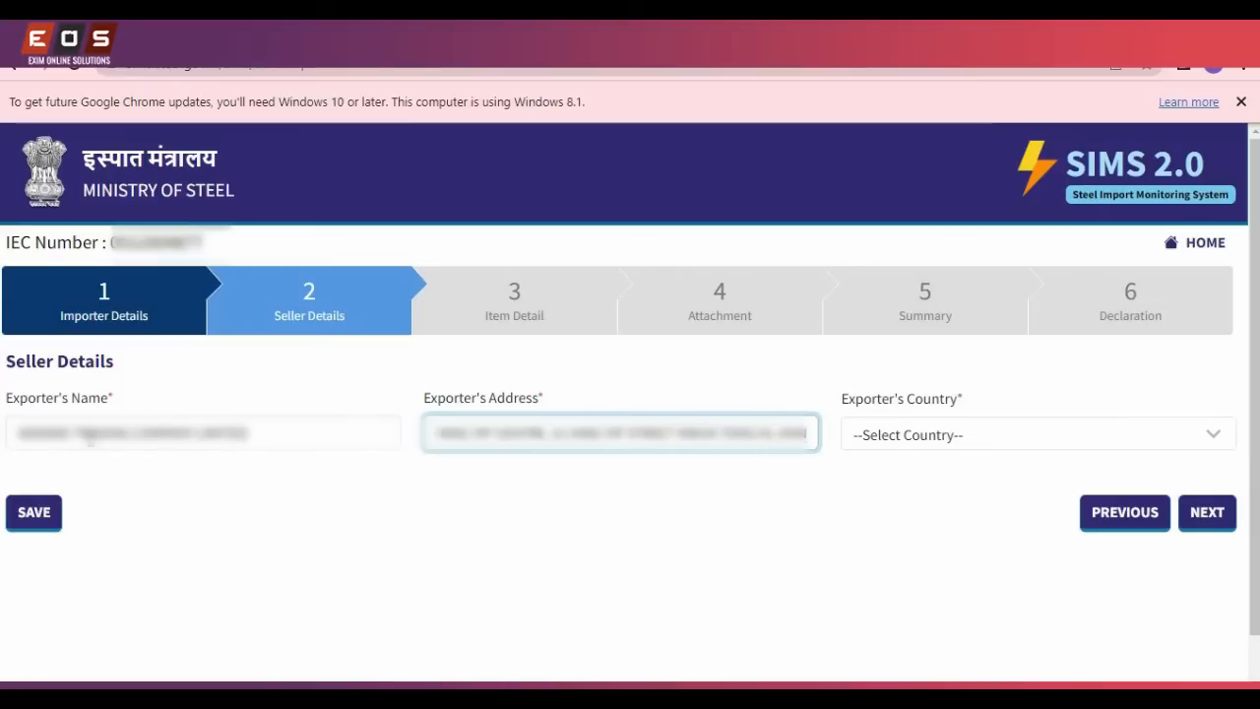
type("ONG")
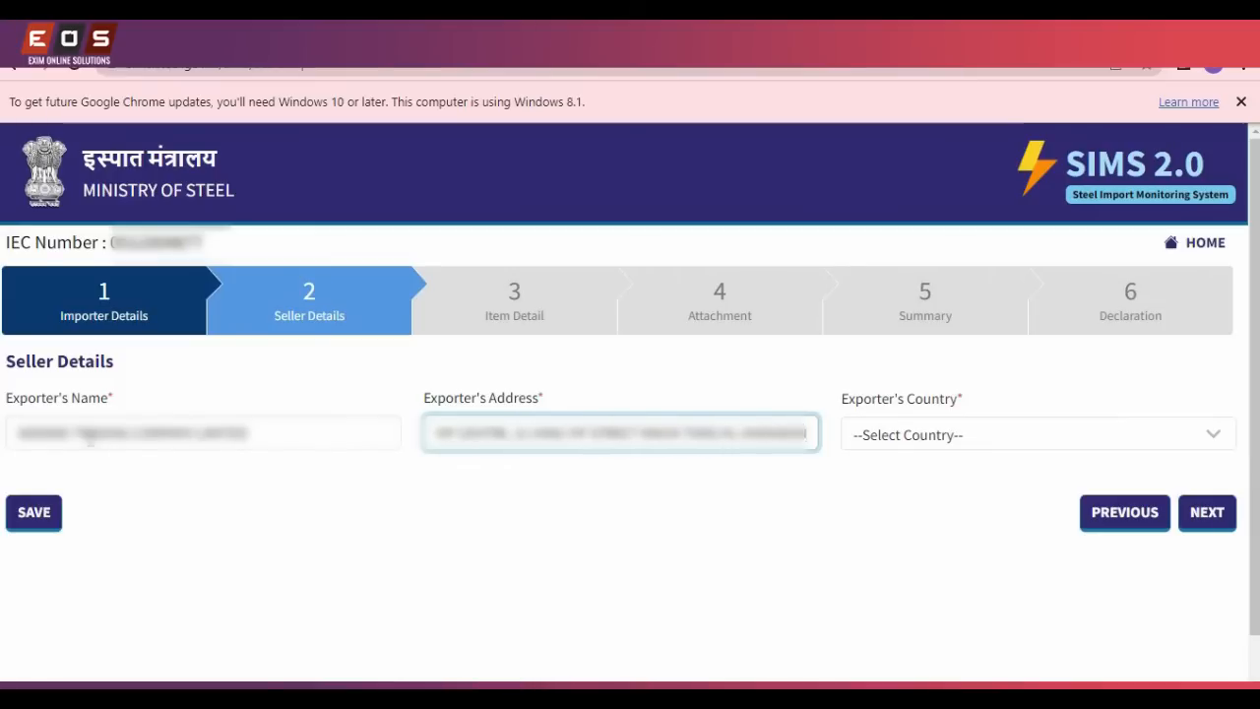
key("Tab")
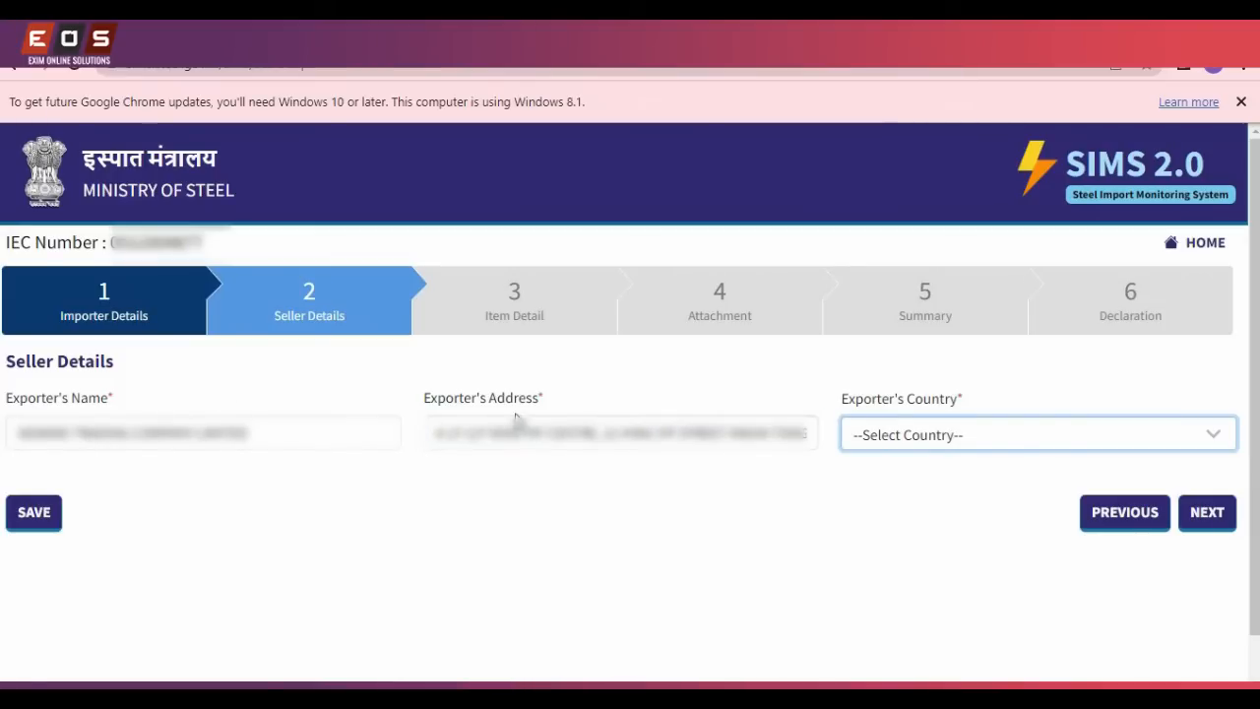
Step: Choose HONG KONG as the exporter's country, save the seller details and acknowledge the confirmation
left_click(1034, 433)
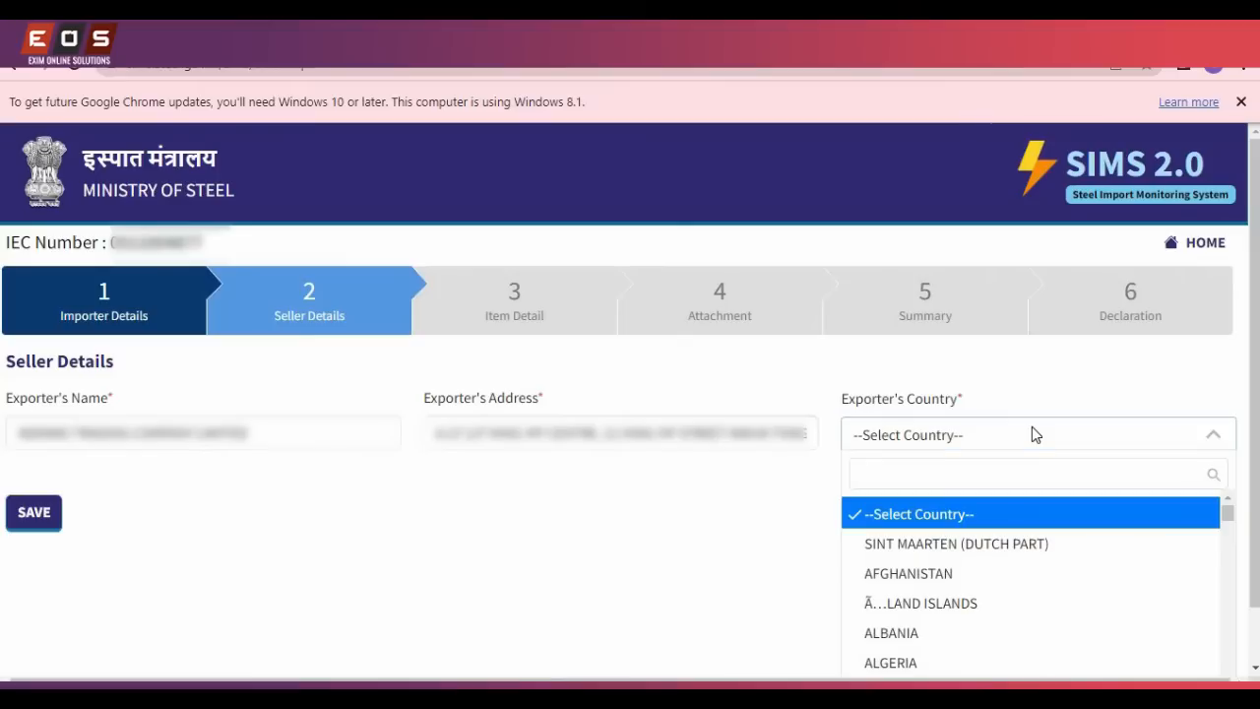
type("HONG")
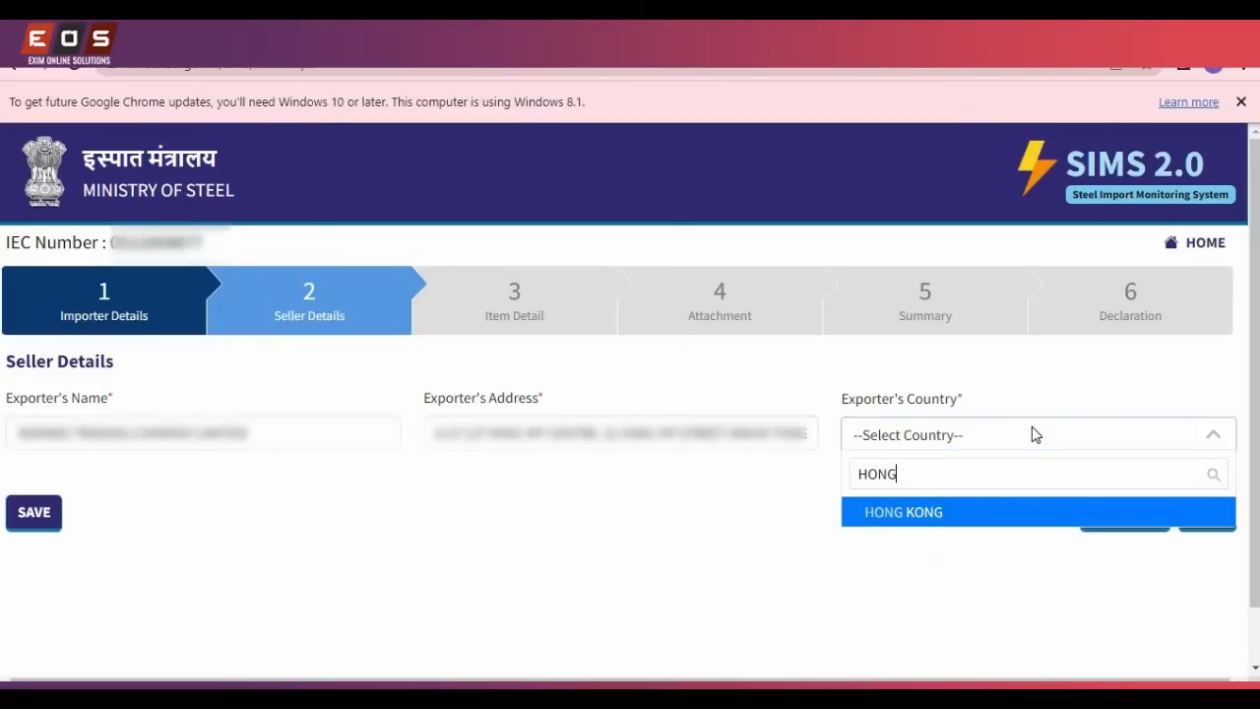
left_click(931, 517)
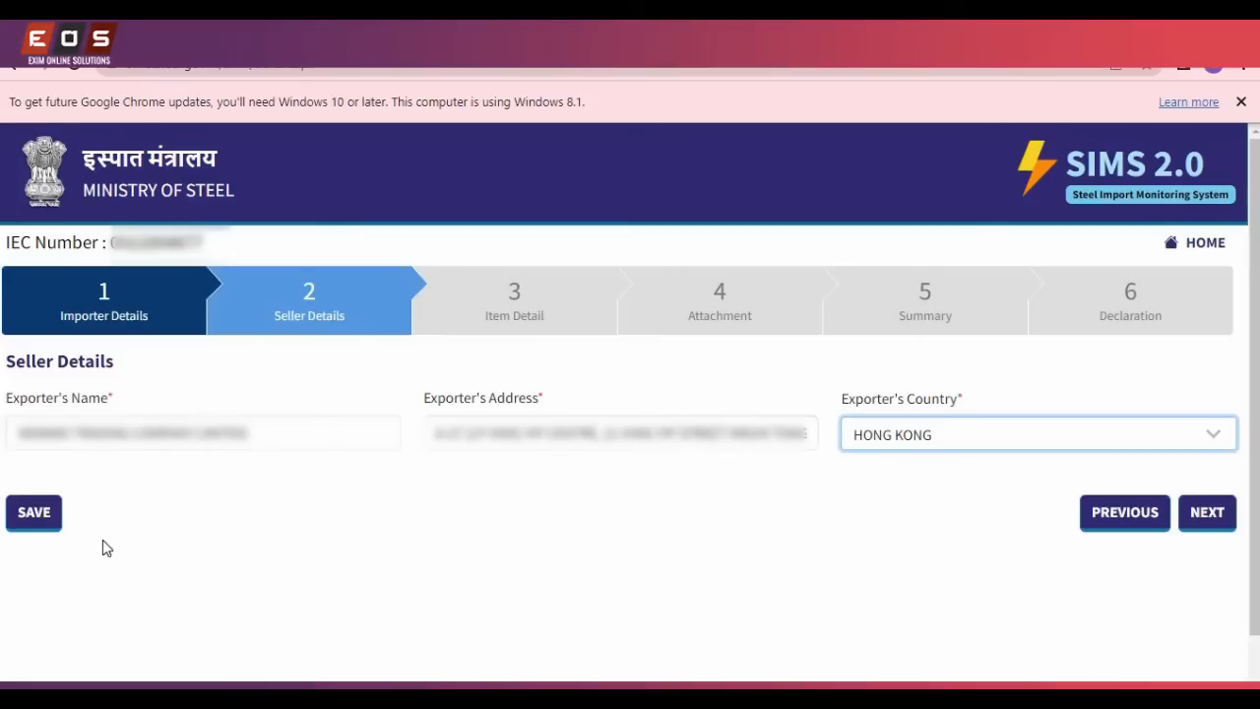
left_click(35, 521)
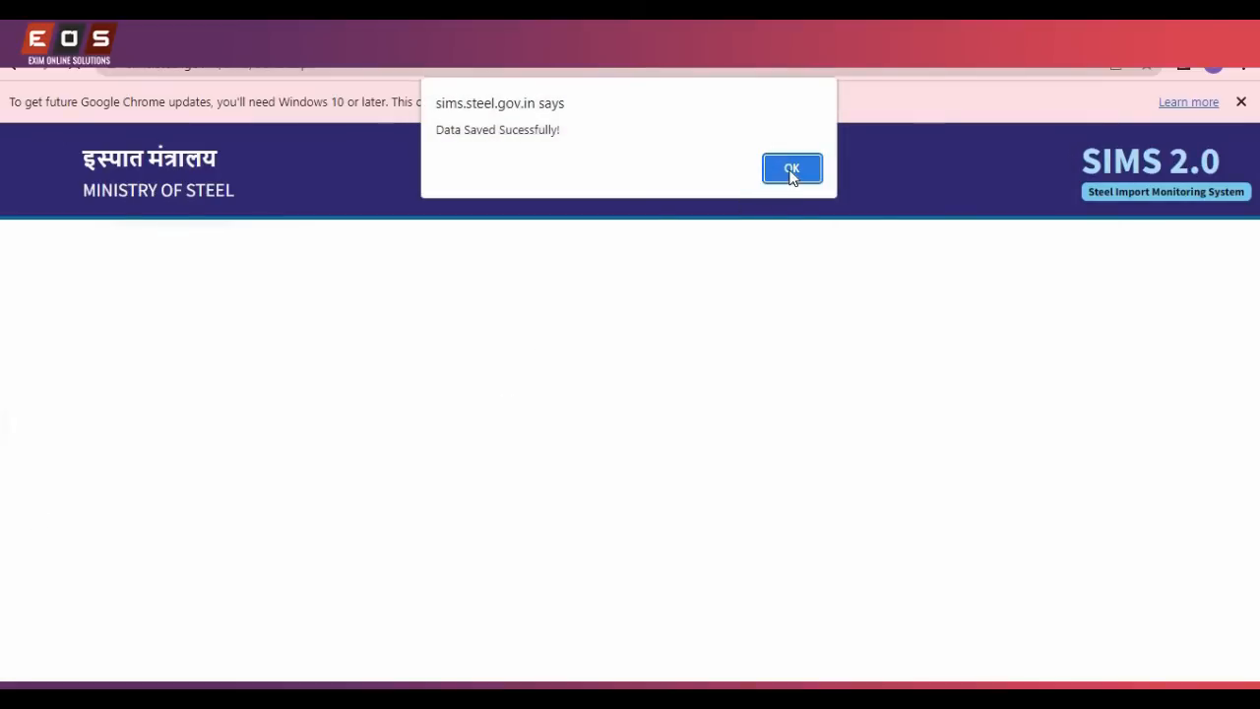
left_click(792, 169)
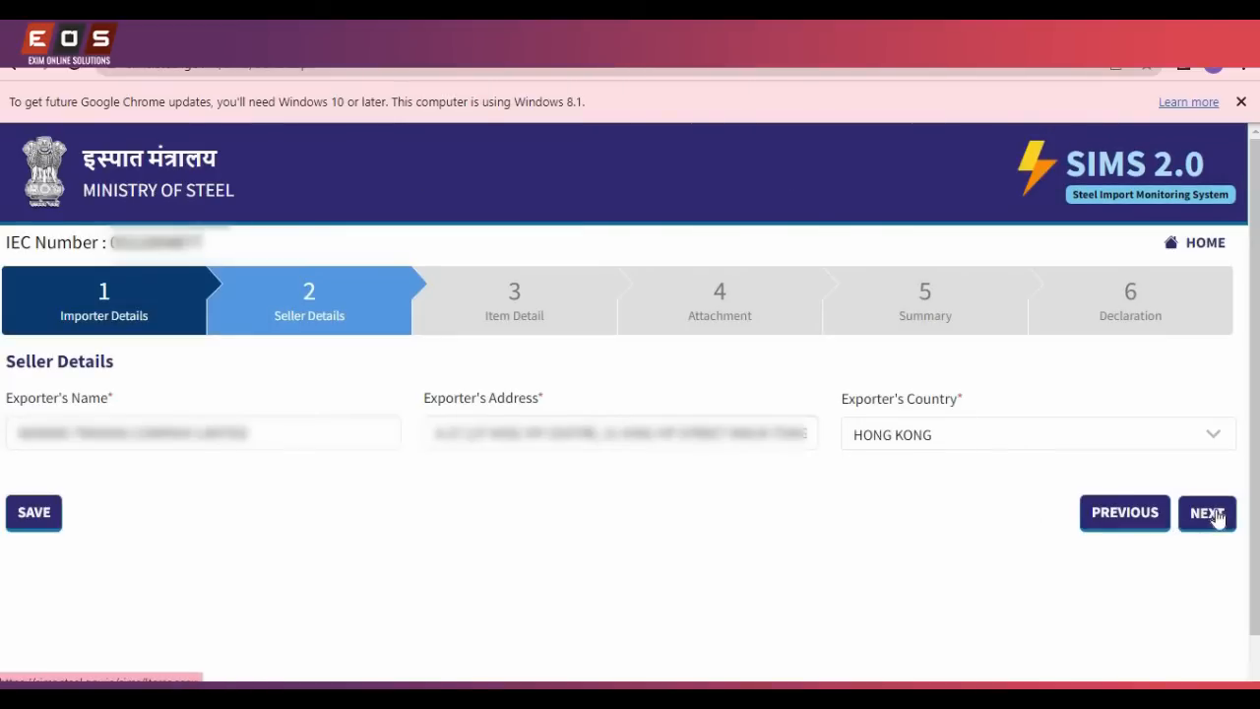
Step: Continue to Item Detail and set the country of origin to CHINA
left_click(1213, 514)
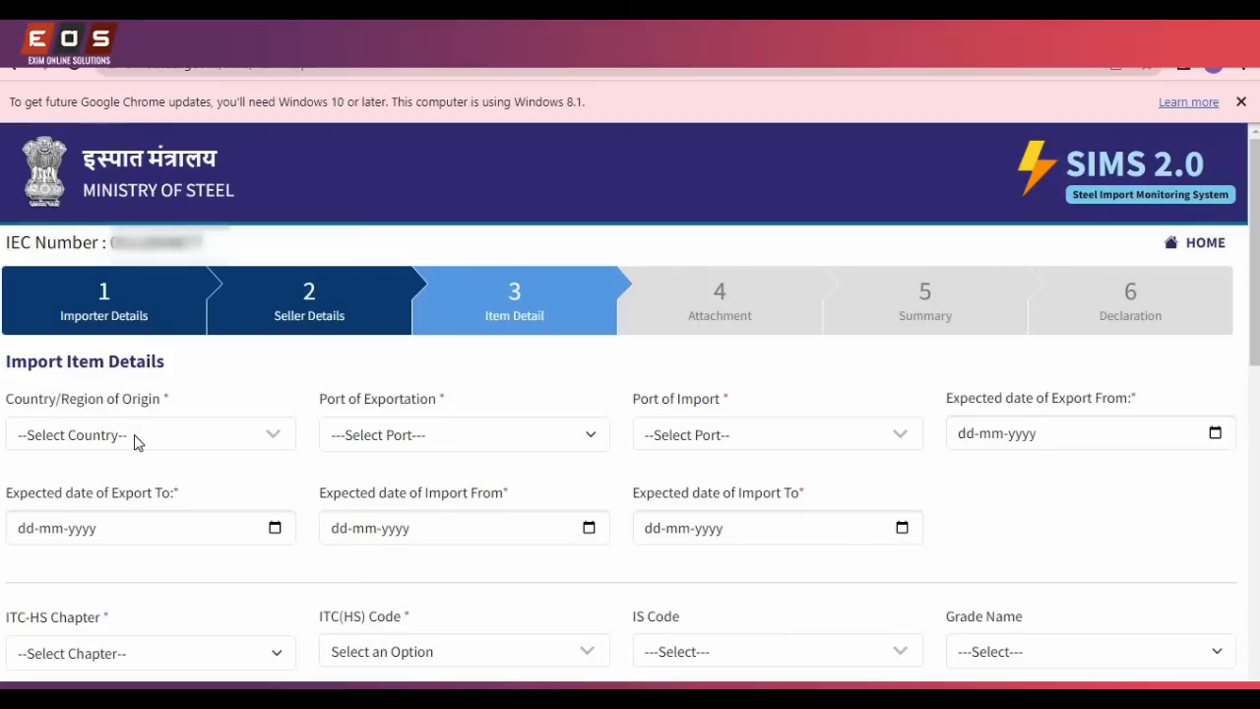
left_click(274, 436)
type("CHIAN")
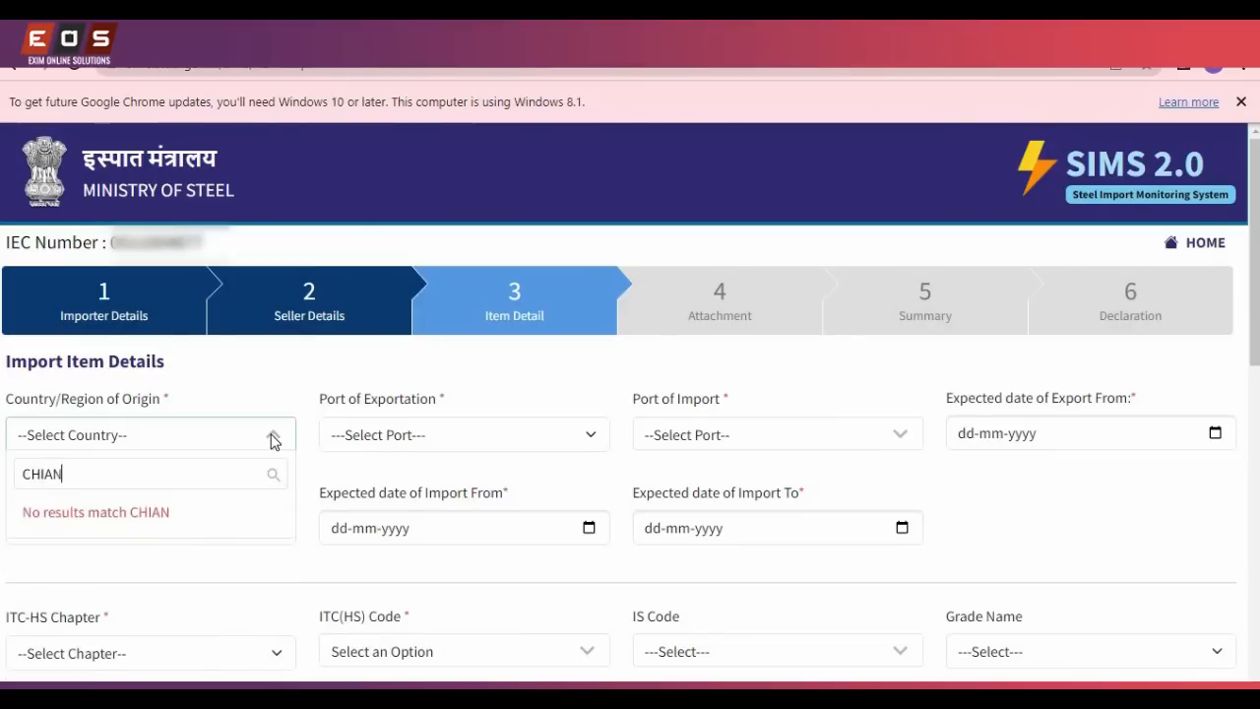
key("BackSpace")
key("BackSpace")
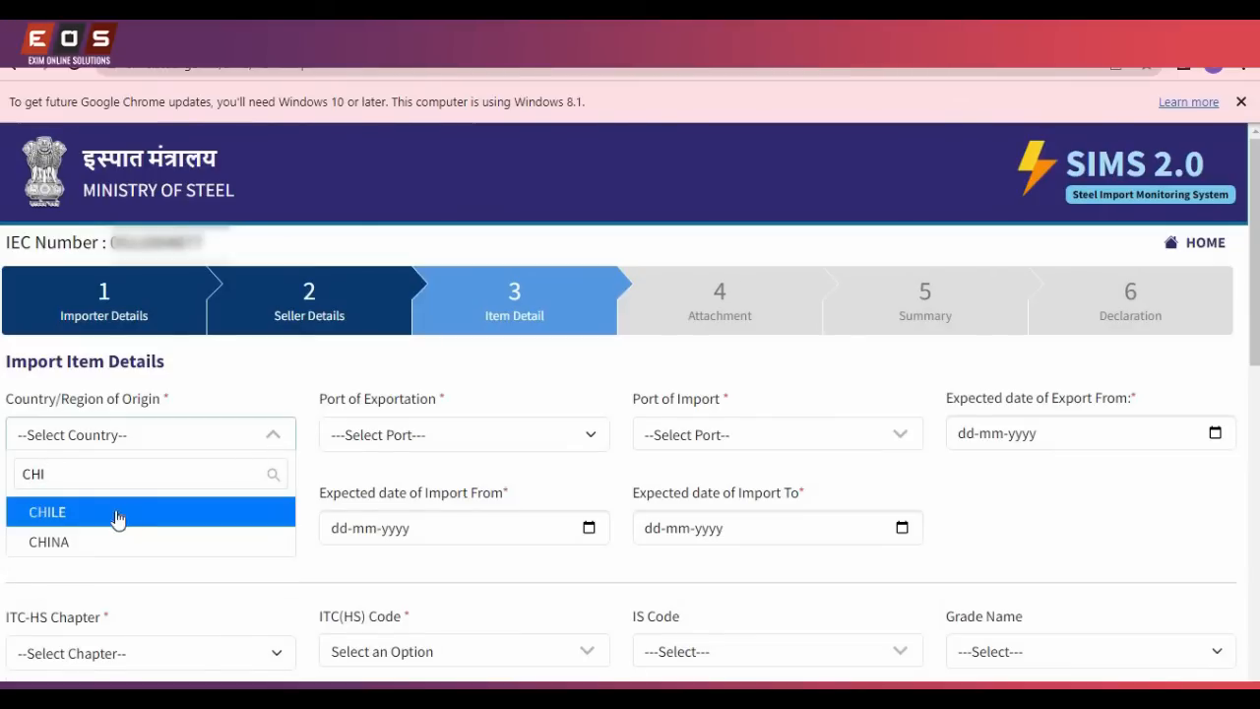
left_click(54, 544)
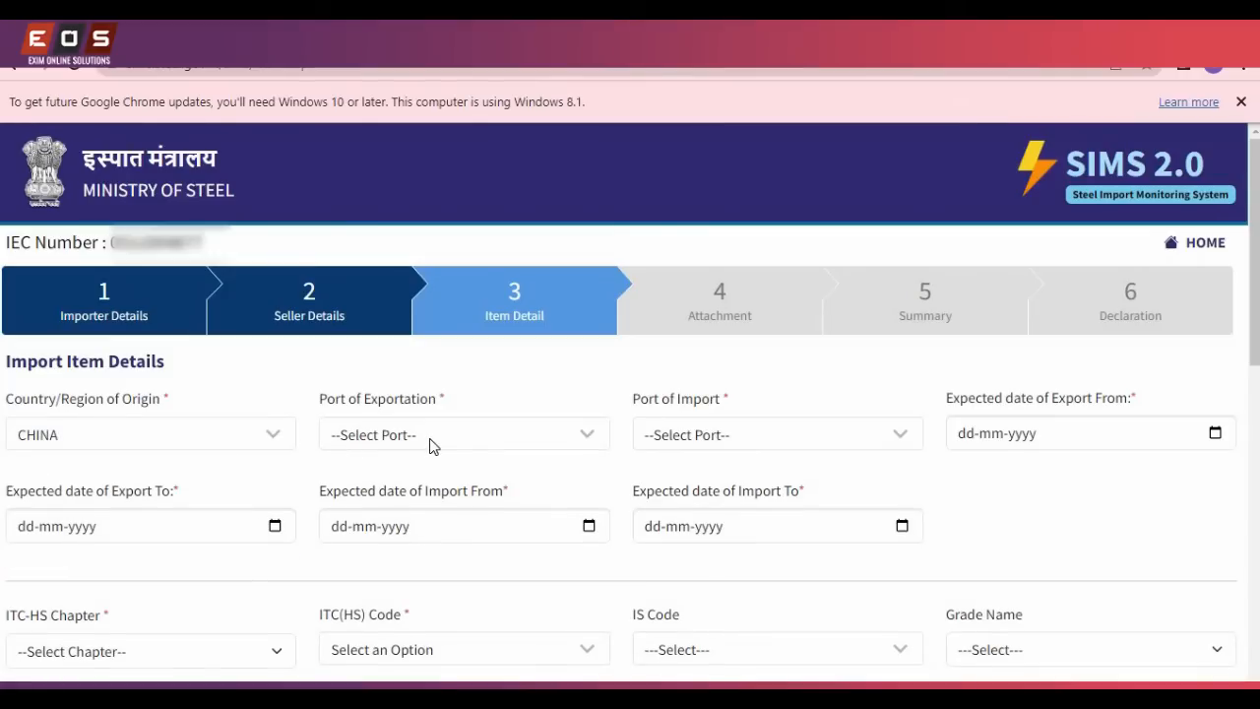
Step: Set the port of exportation to Shekou Pt and port of import to INMUN1 - MUNDRA SEZ PORT
left_click(588, 443)
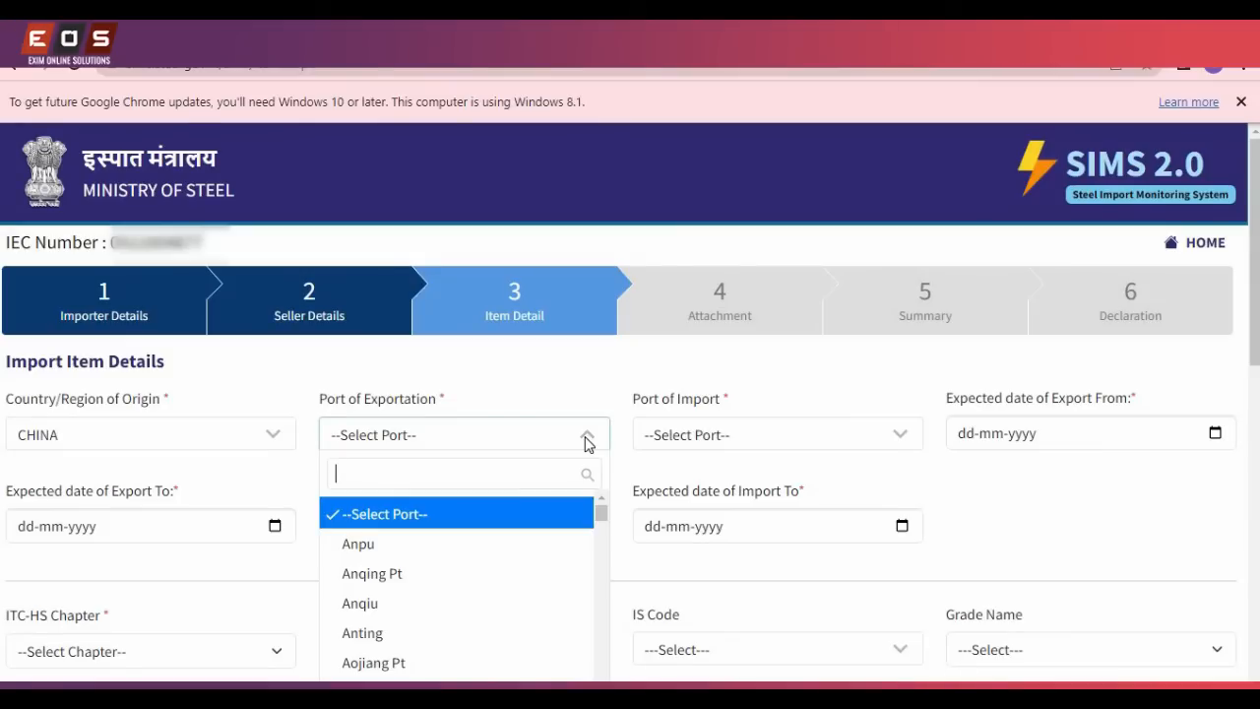
type("SHEKOU")
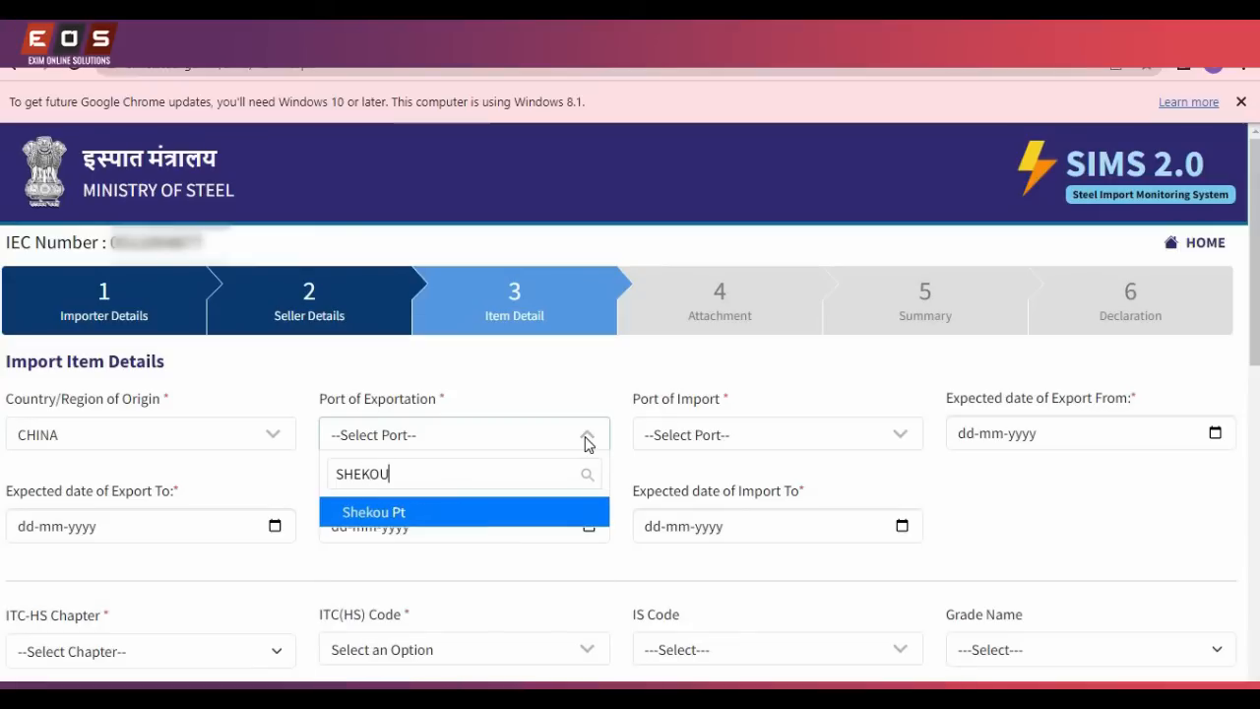
left_click(431, 520)
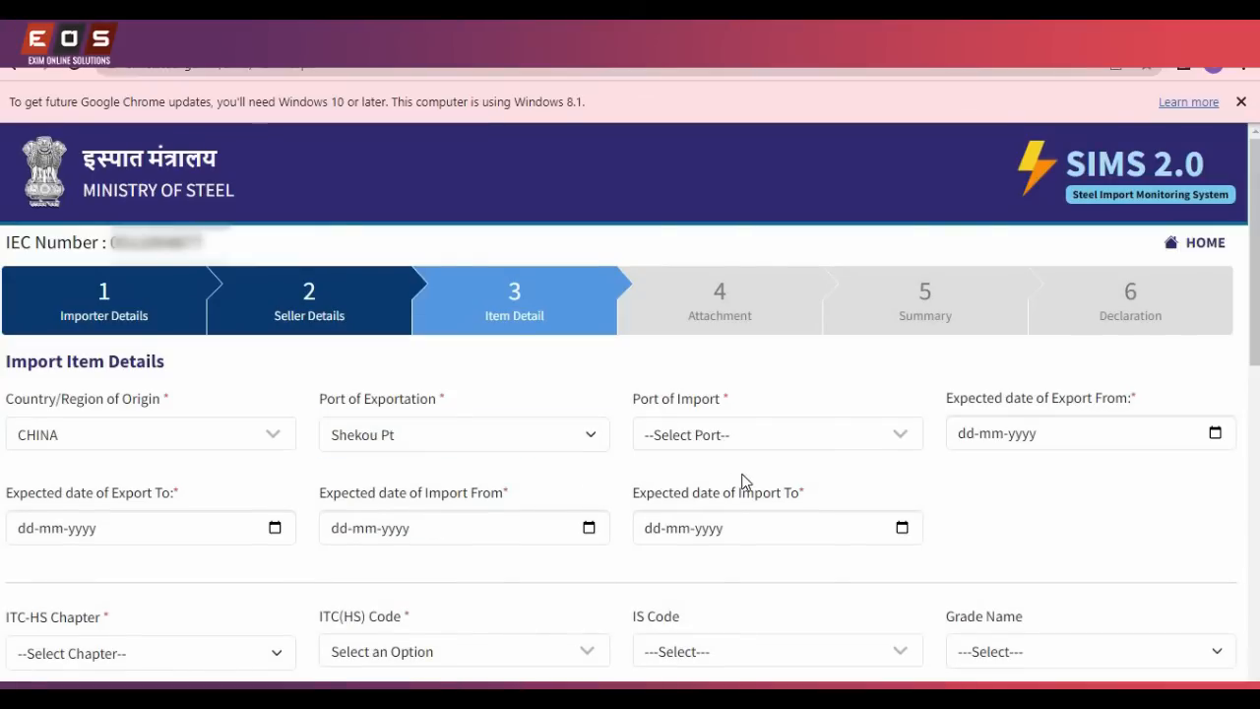
left_click(898, 435)
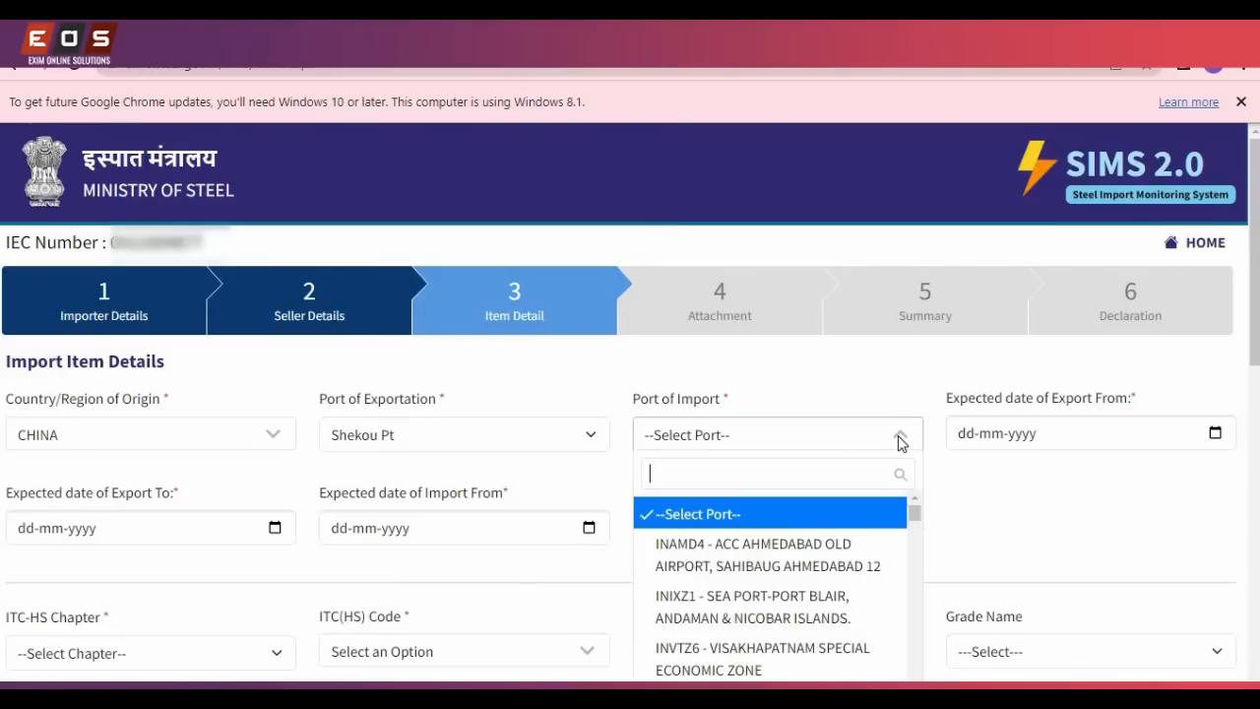
type("MUNDR")
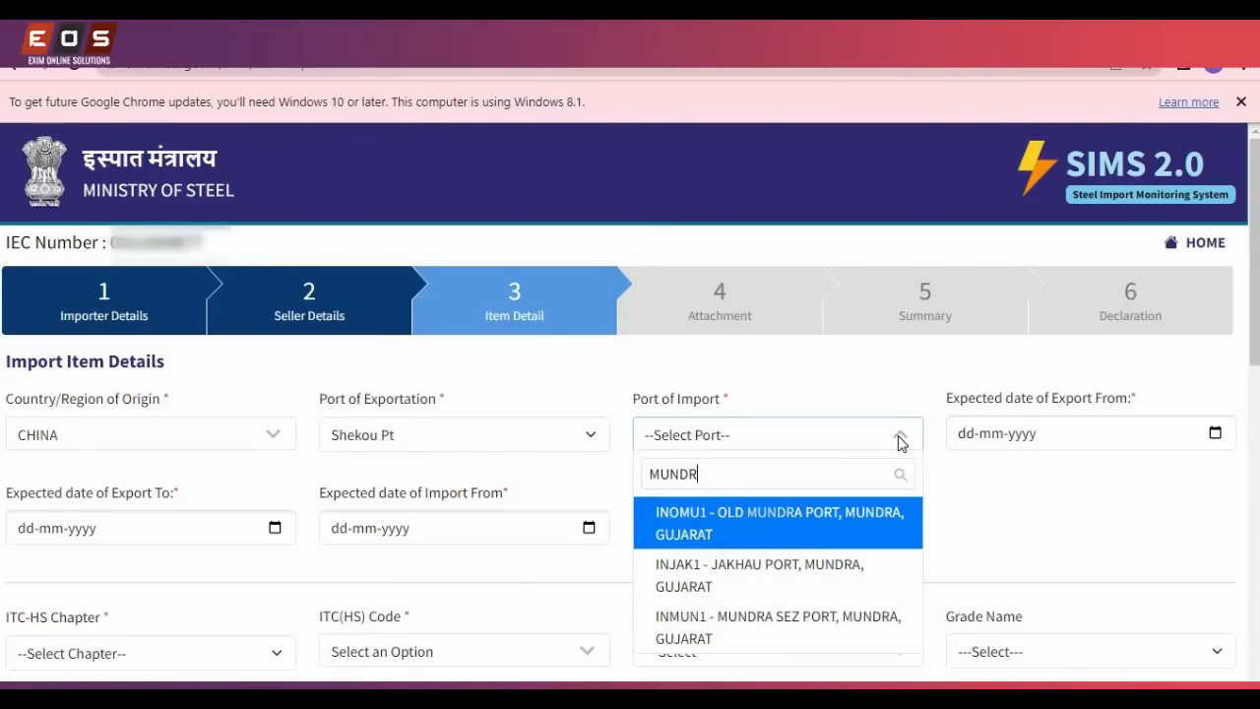
left_click(773, 622)
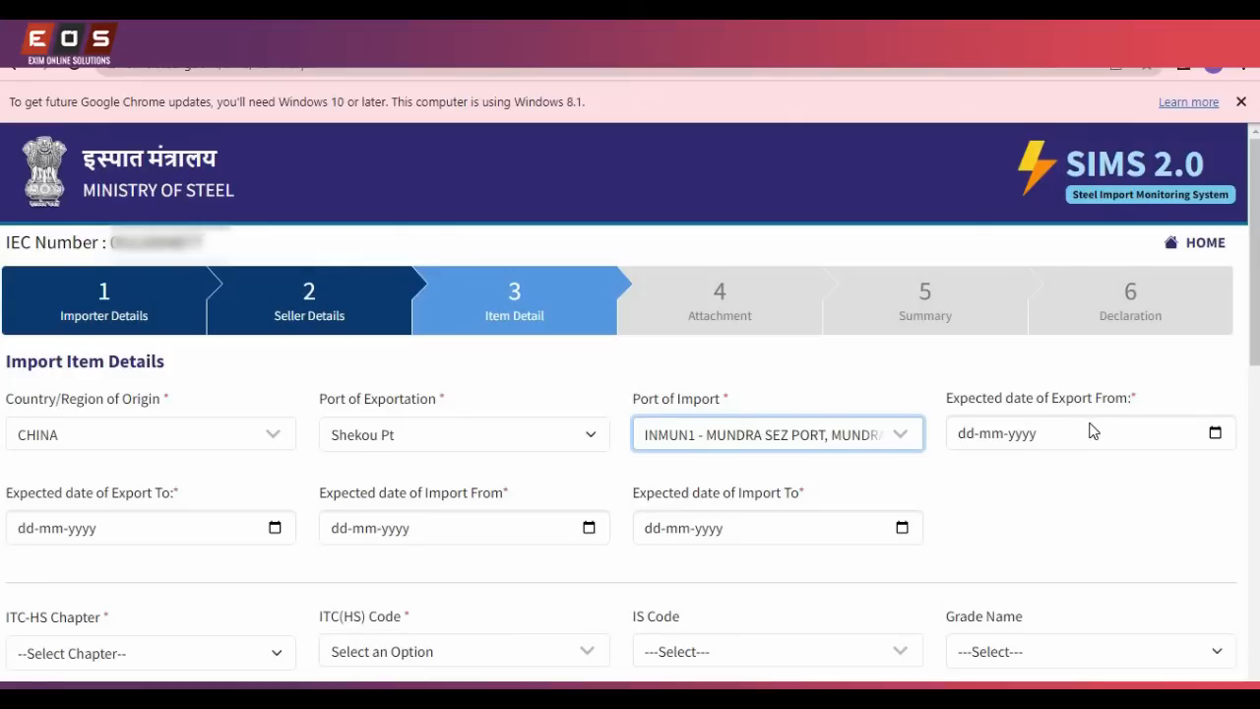
Step: Set the expected export dates from 26-02-2025 to 28-02-2025
left_click(1216, 434)
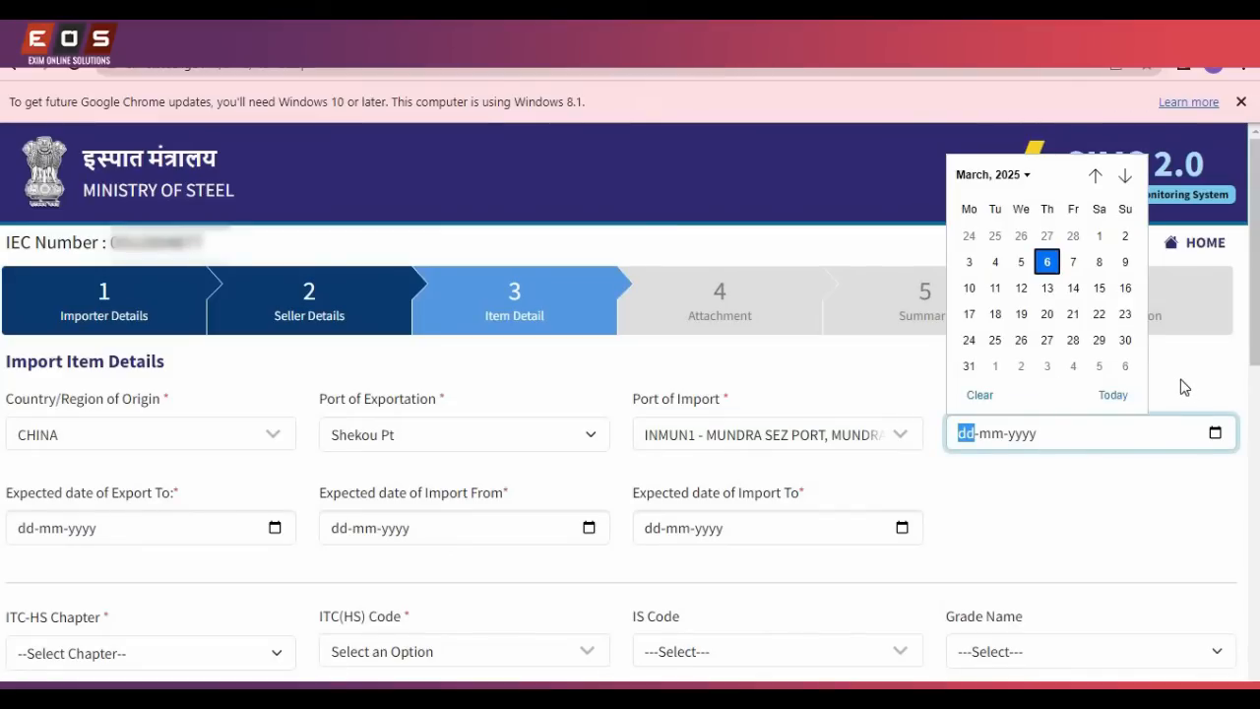
left_click(1095, 175)
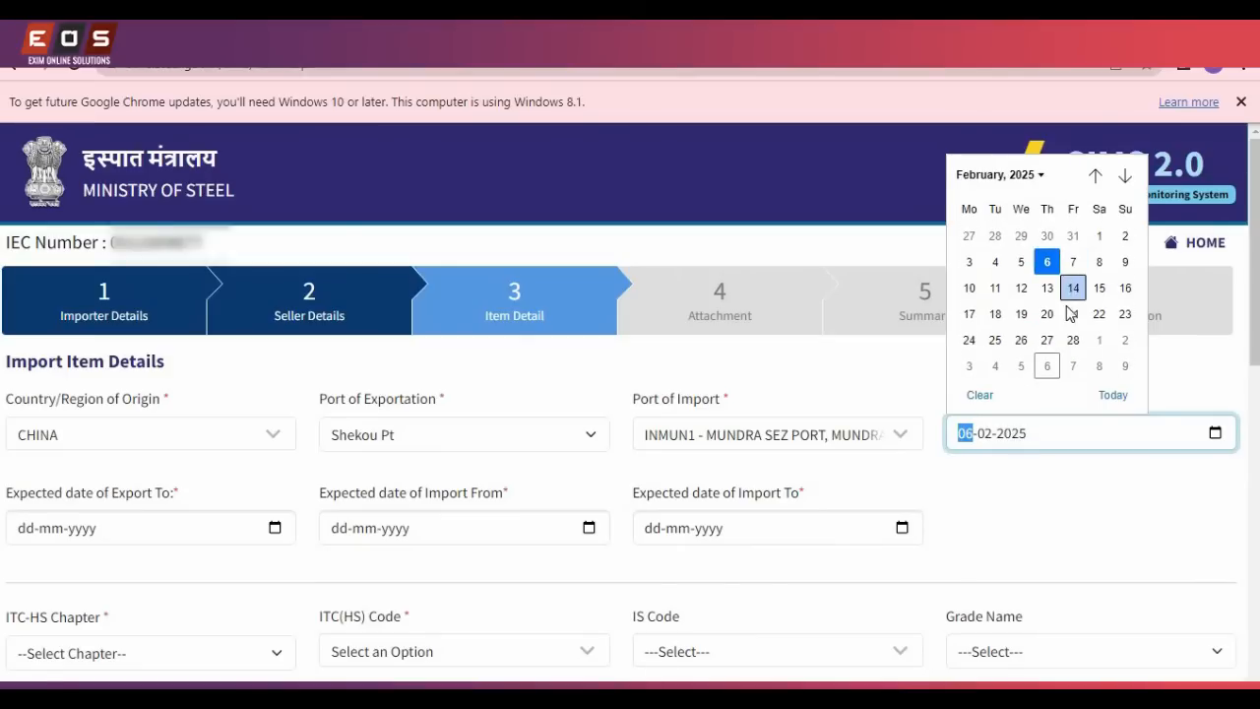
left_click(1021, 340)
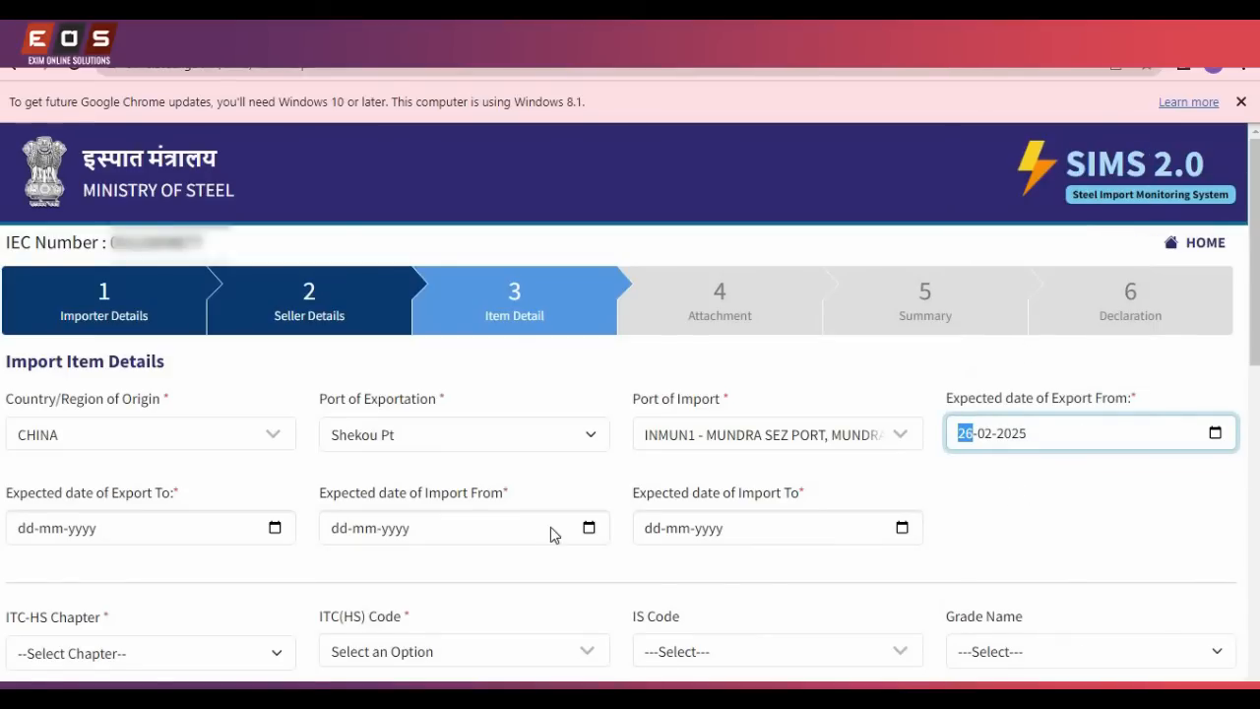
left_click(274, 530)
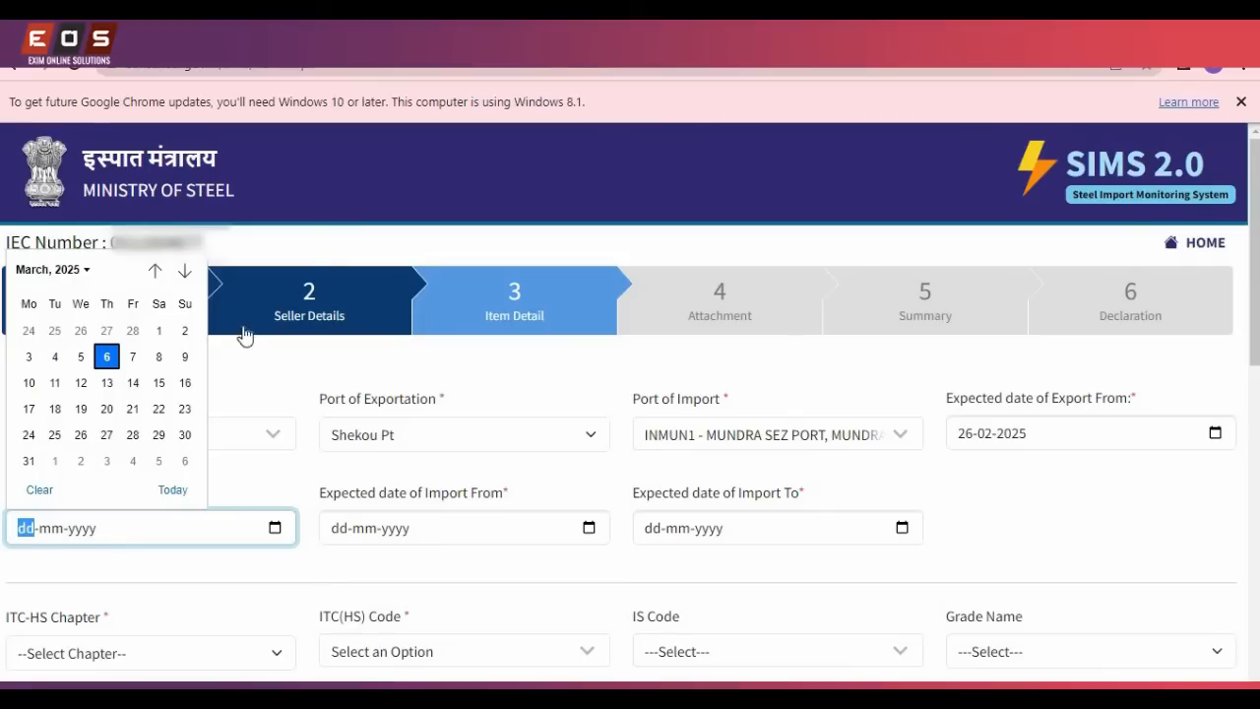
left_click(154, 270)
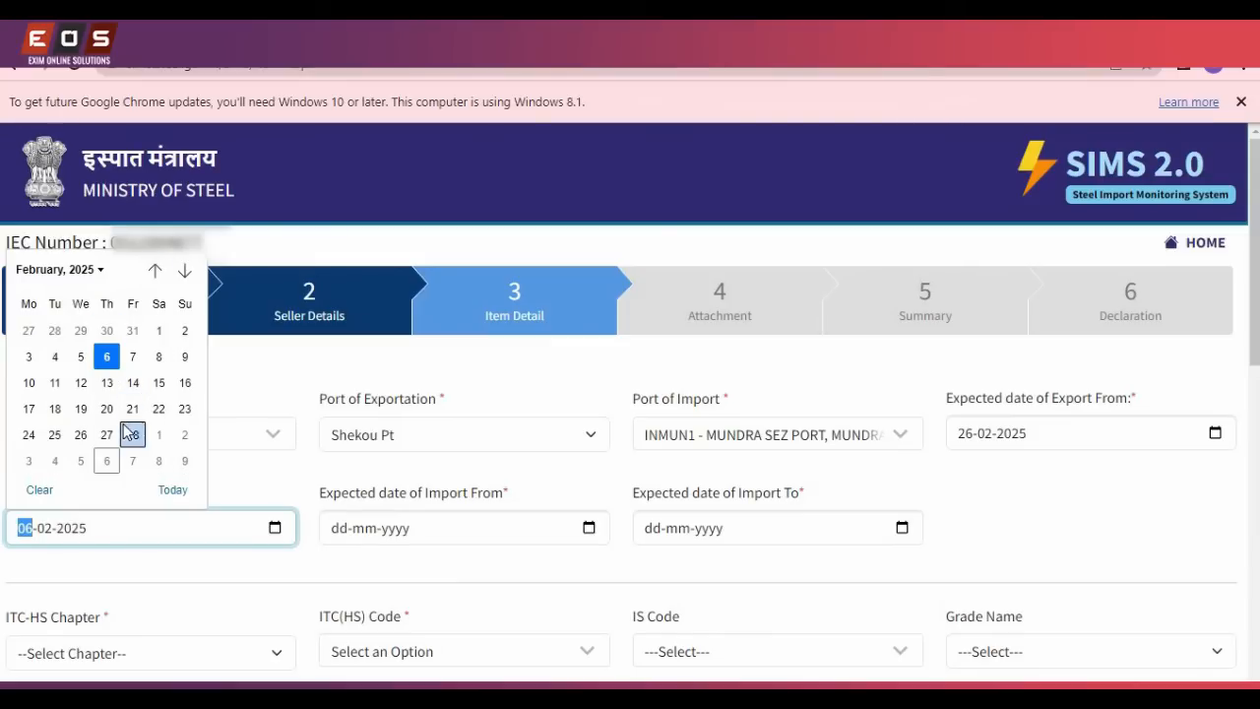
left_click(133, 435)
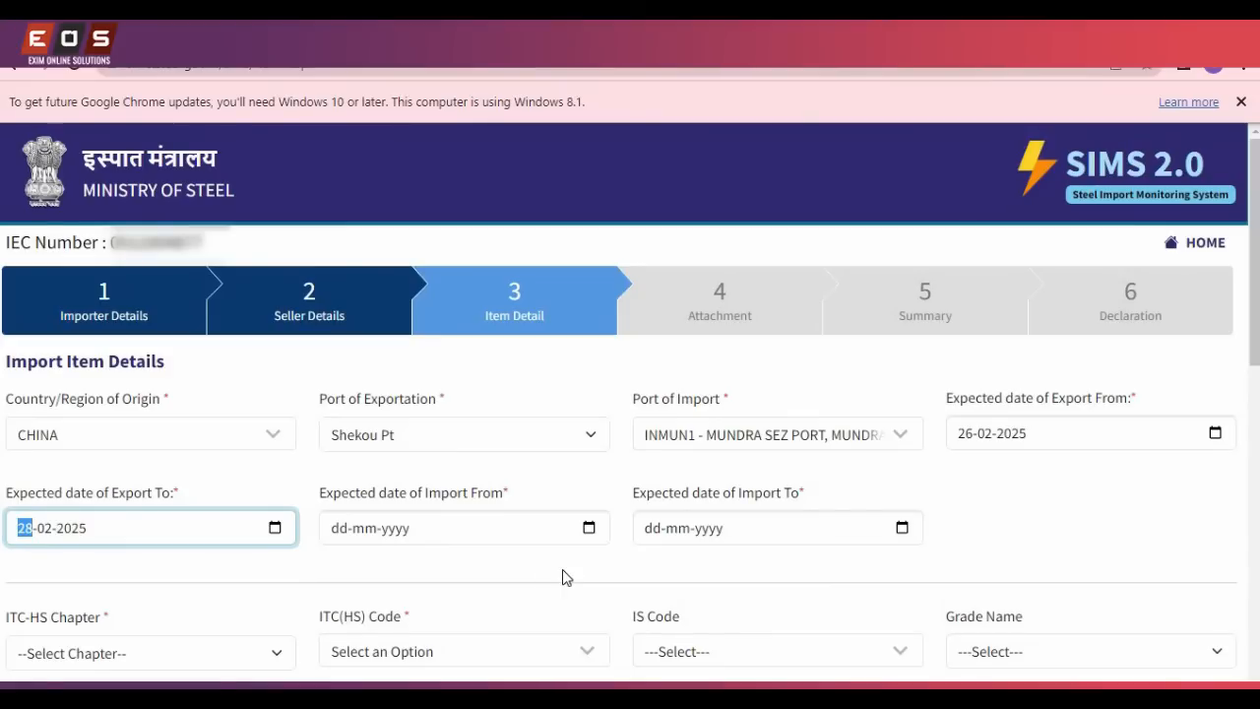
Step: Set the expected import dates from 12-03-2025 to 19-03-2025
left_click(588, 536)
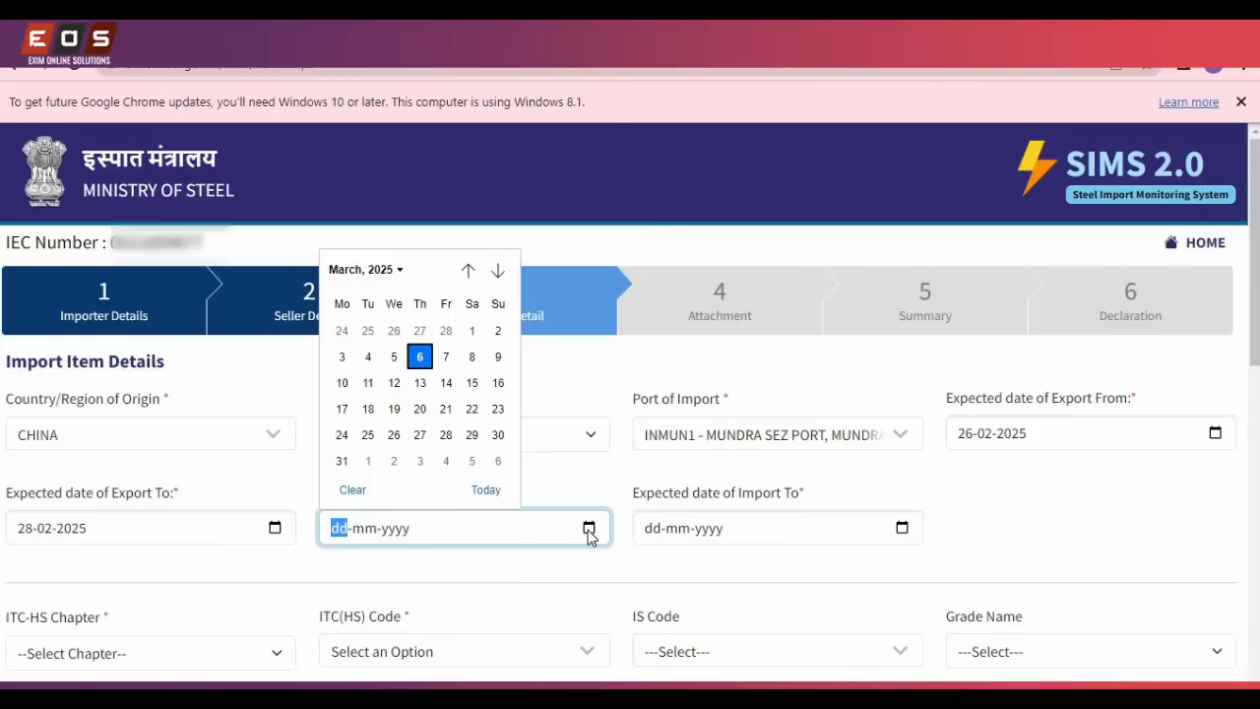
left_click(395, 383)
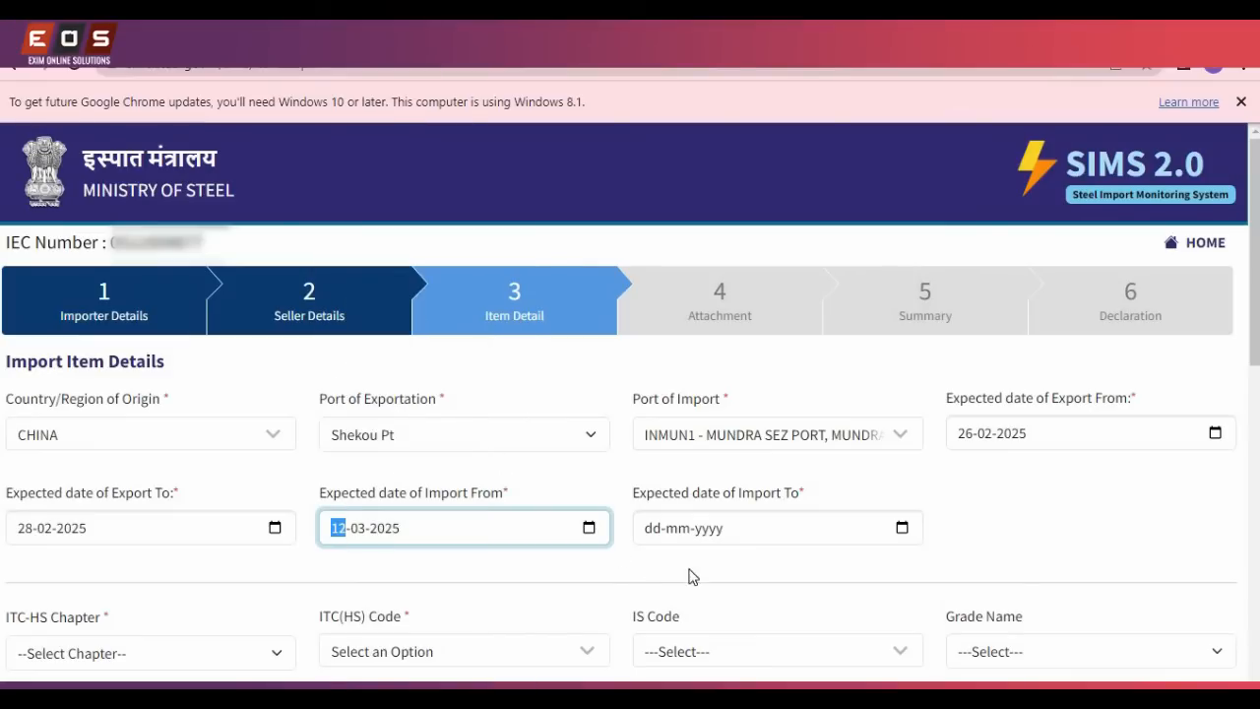
left_click(903, 530)
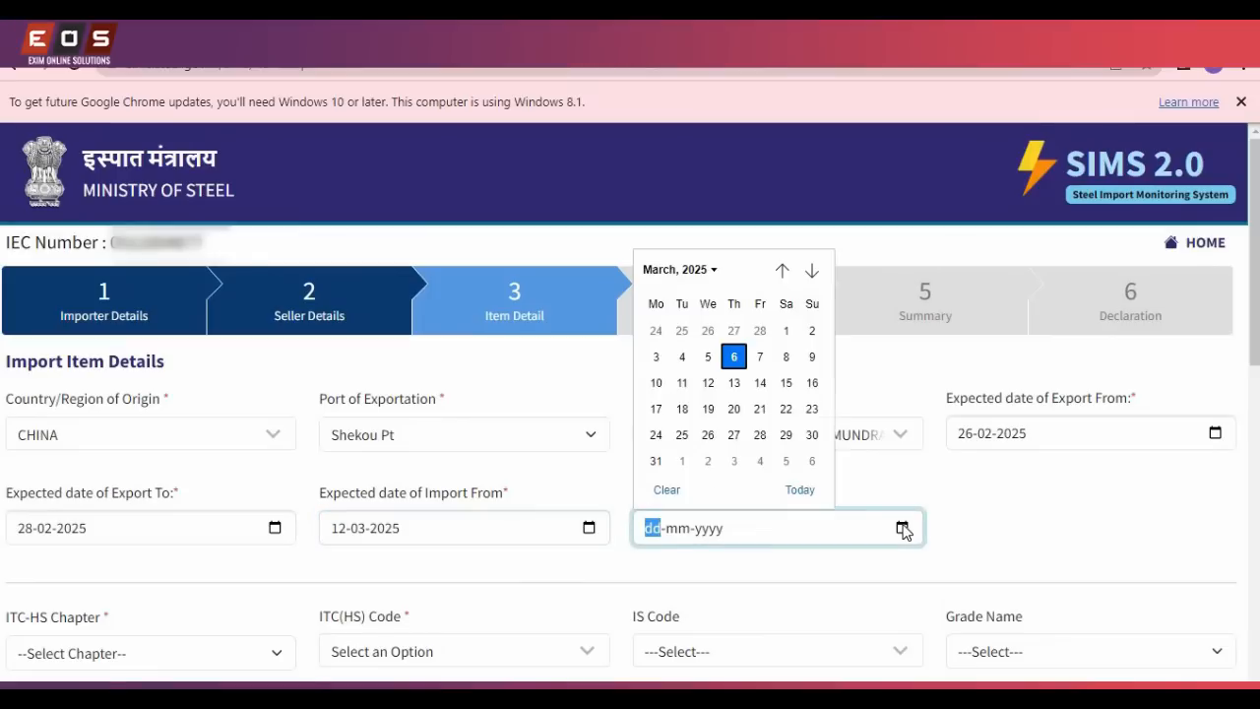
left_click(708, 410)
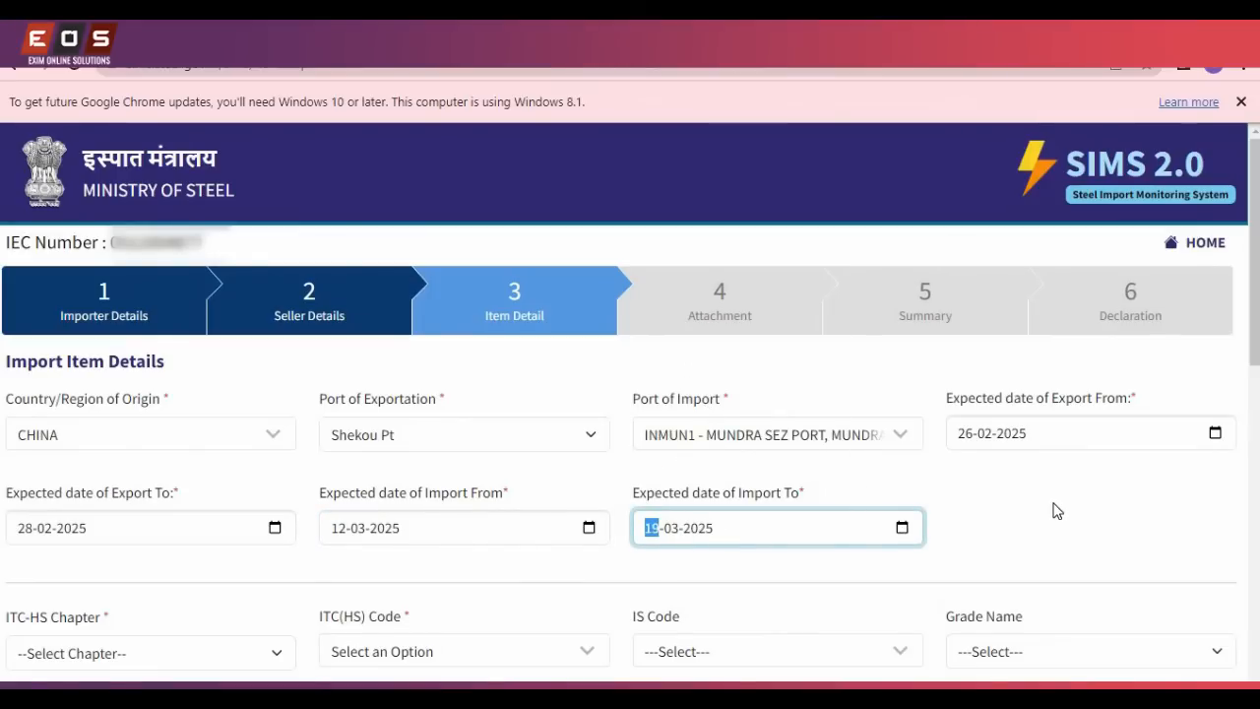
scroll(1056, 509, "down", 3)
Step: Select ITC-HS chapter 72 and ITC(HS) code 72199090 for other sheets and plates
scroll(1004, 435, "down", 1)
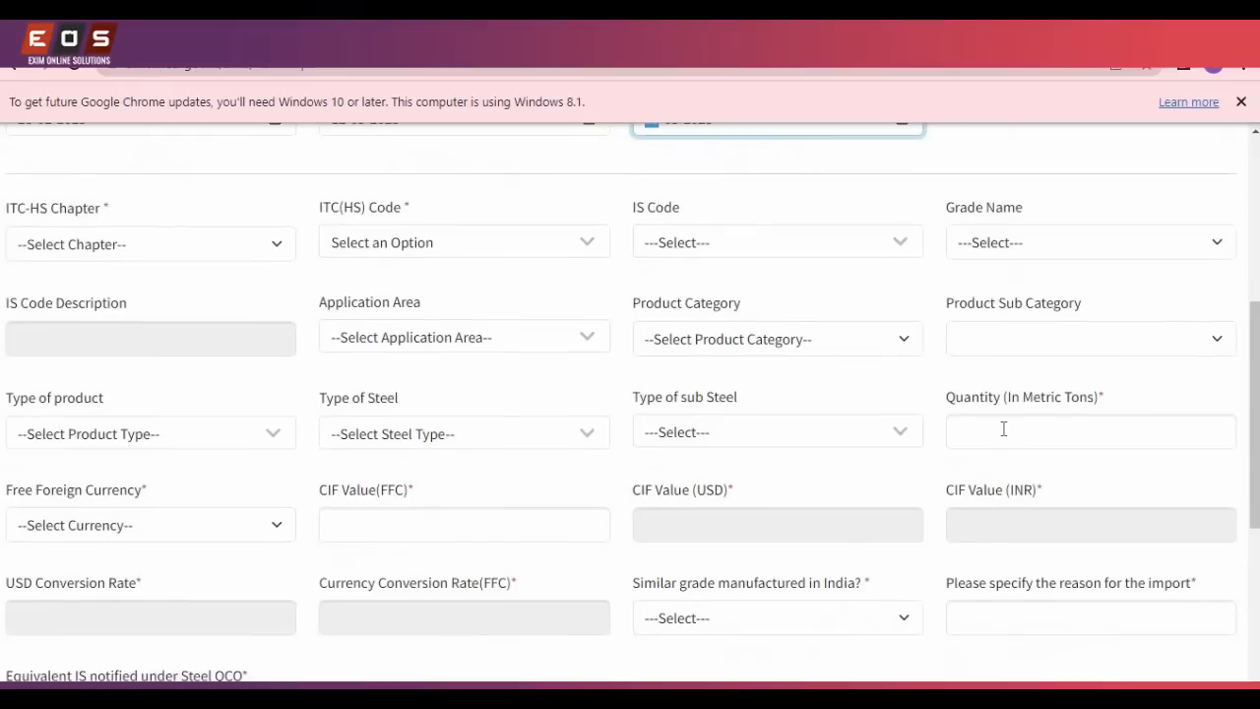
left_click(277, 247)
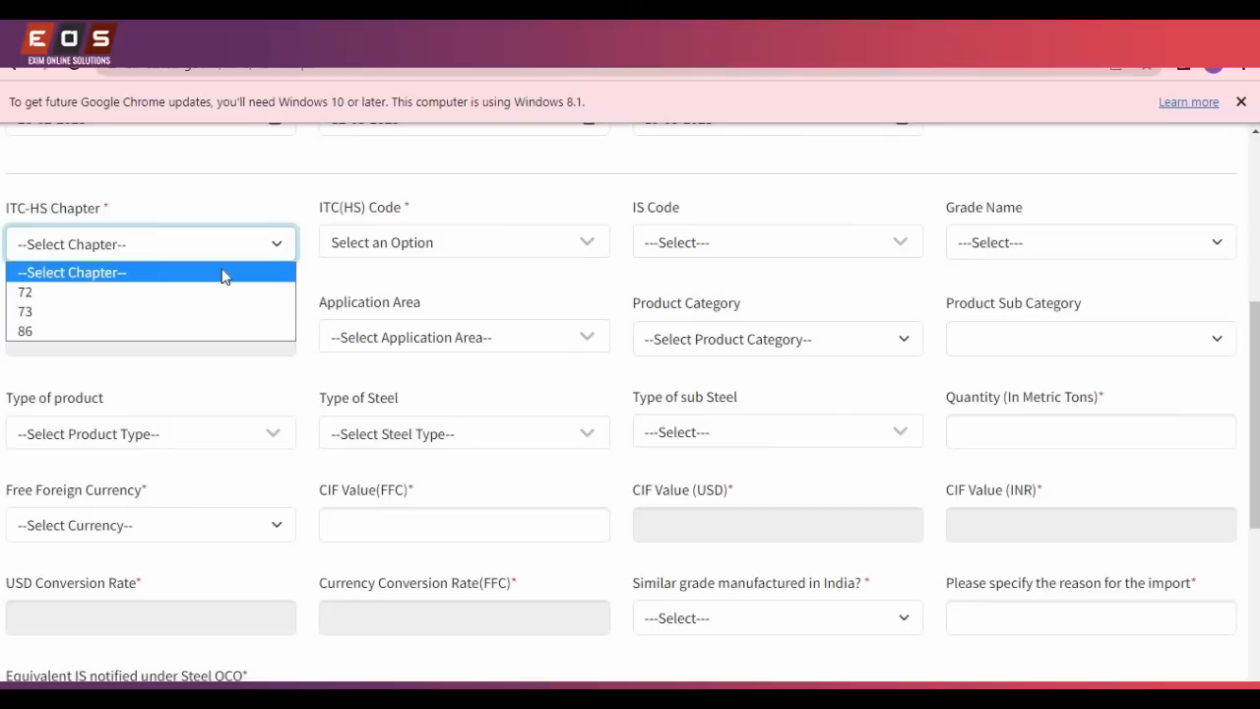
left_click(147, 300)
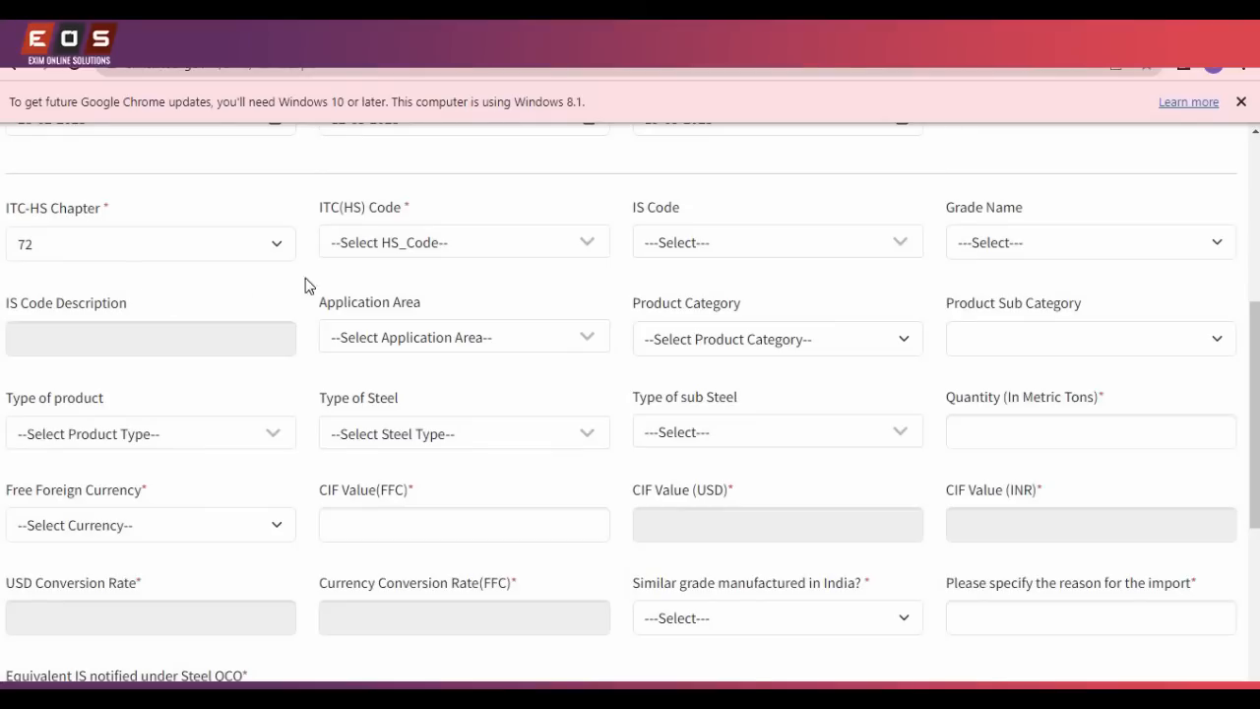
left_click(588, 244)
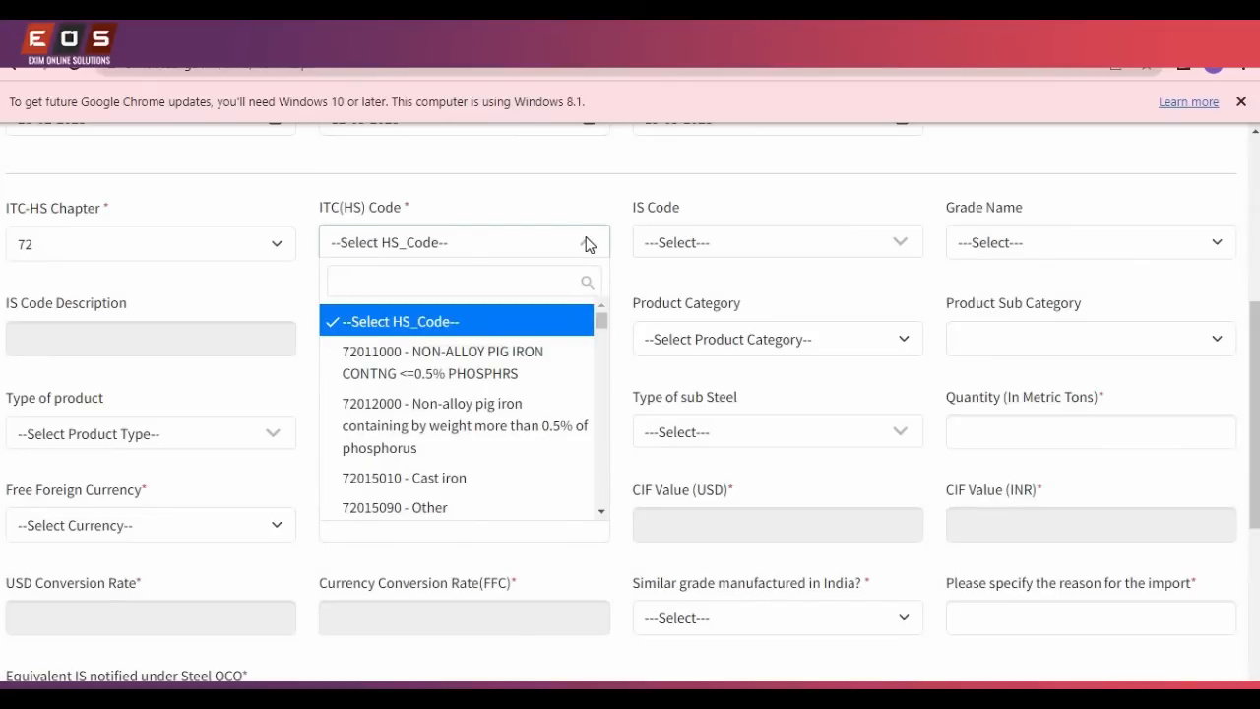
type("72199")
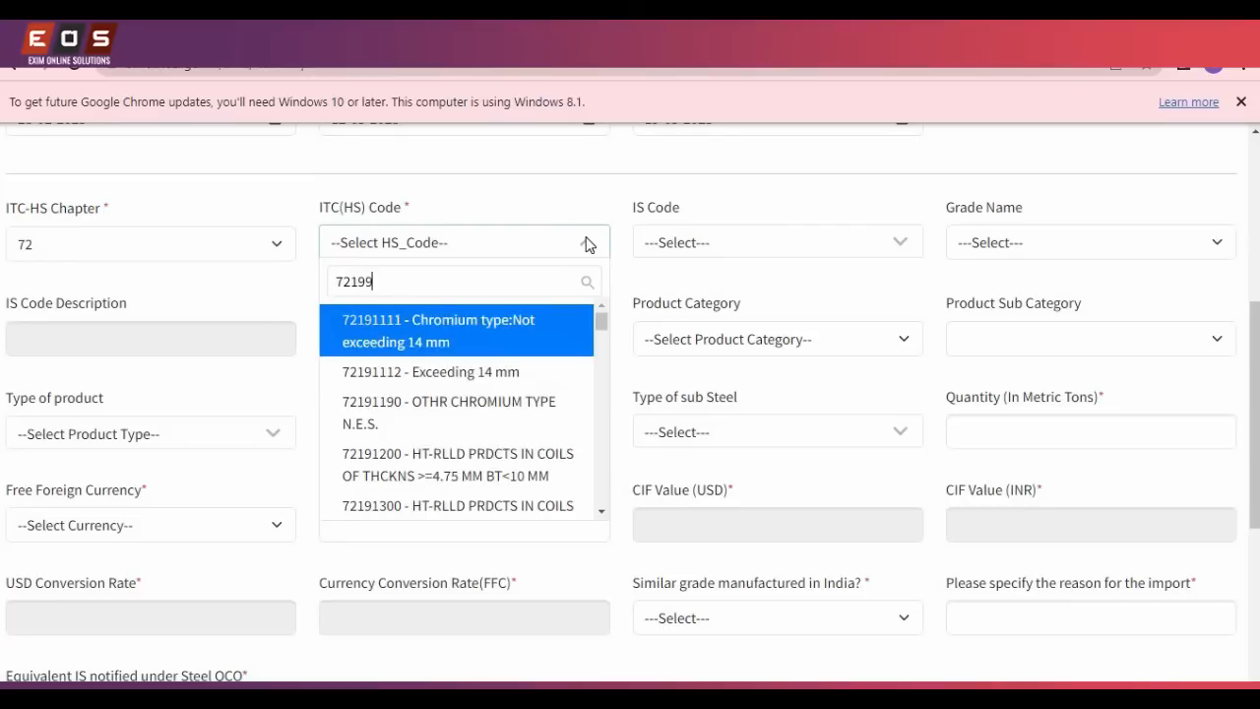
type("090")
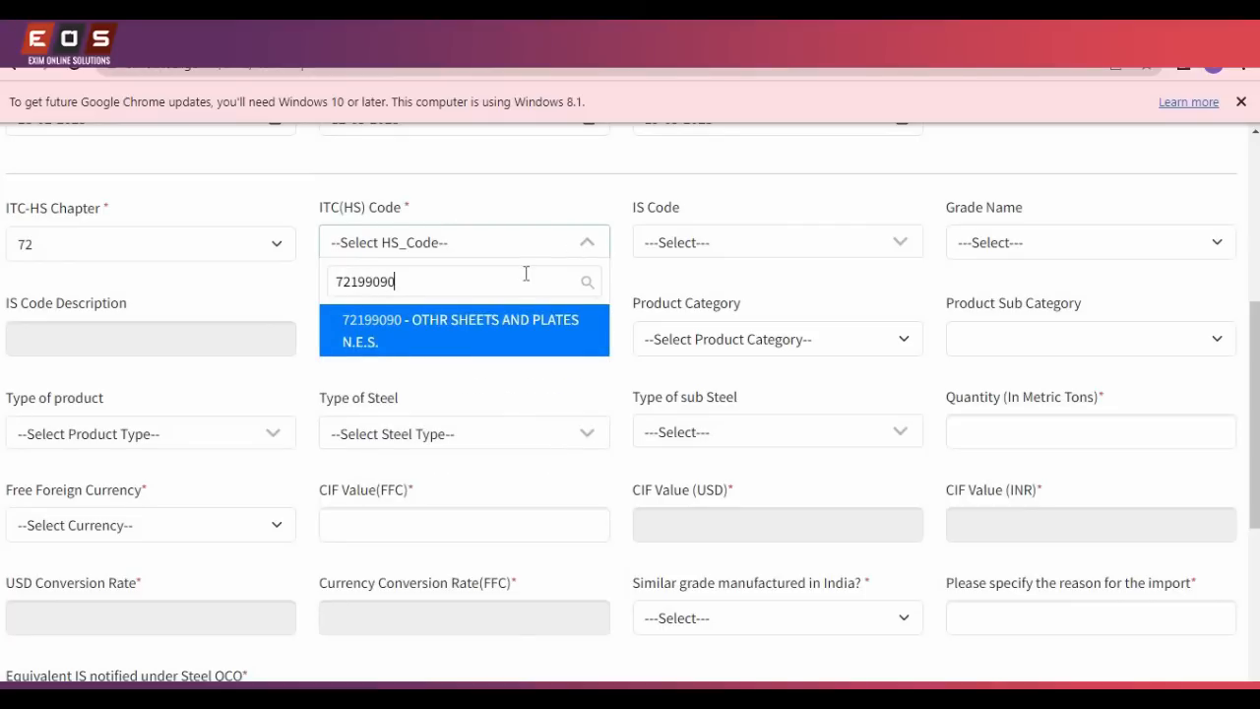
left_click(465, 322)
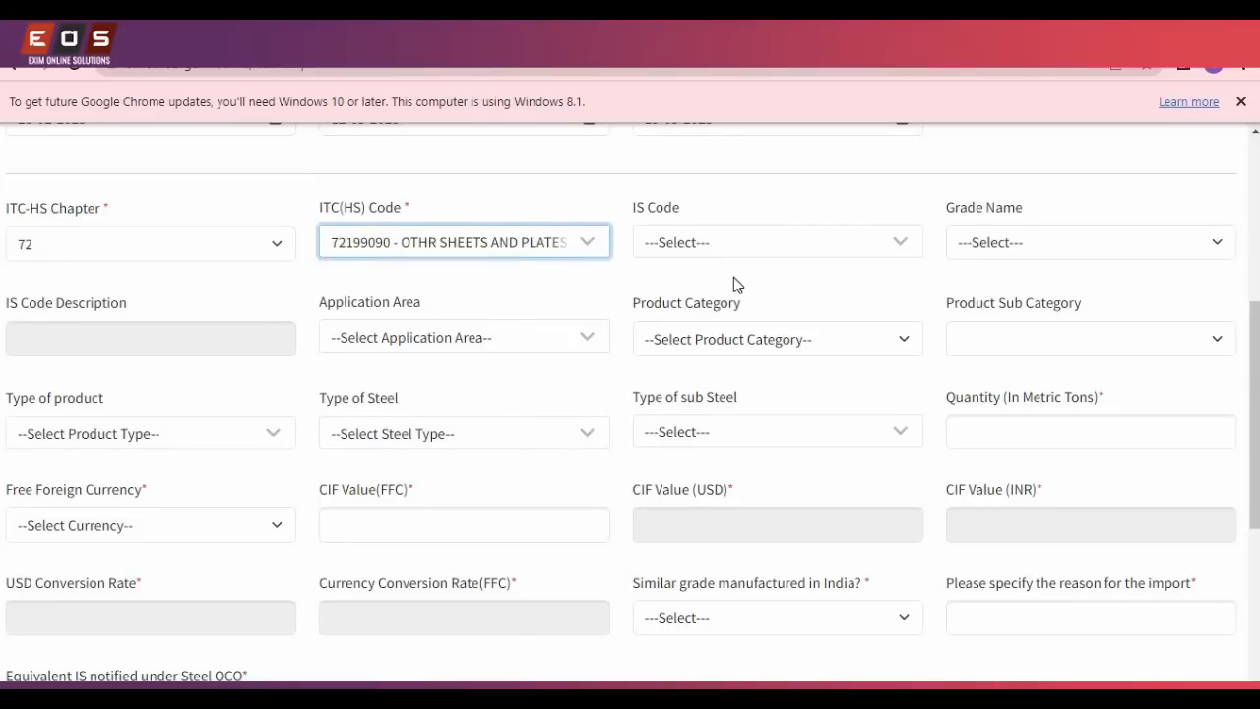
Step: Choose IS 15997: 2012 as the IS code
left_click(767, 278)
left_click(863, 242)
left_click(859, 246)
left_click(896, 244)
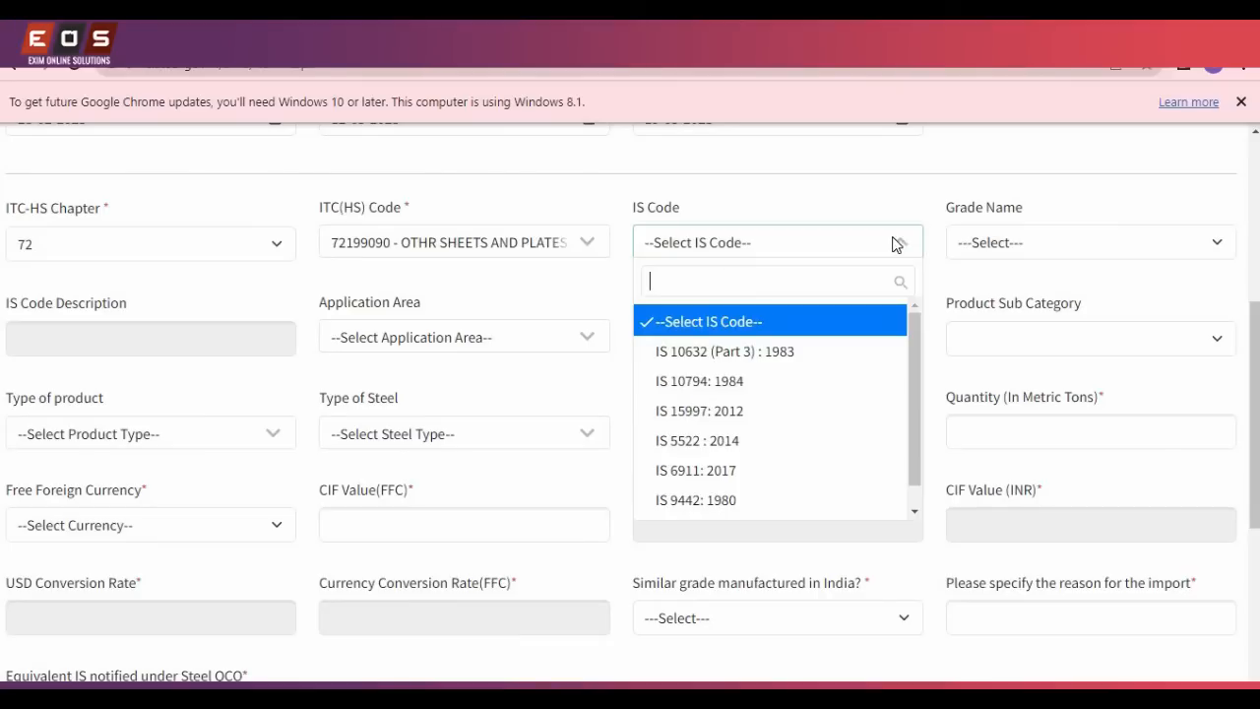
left_click(734, 415)
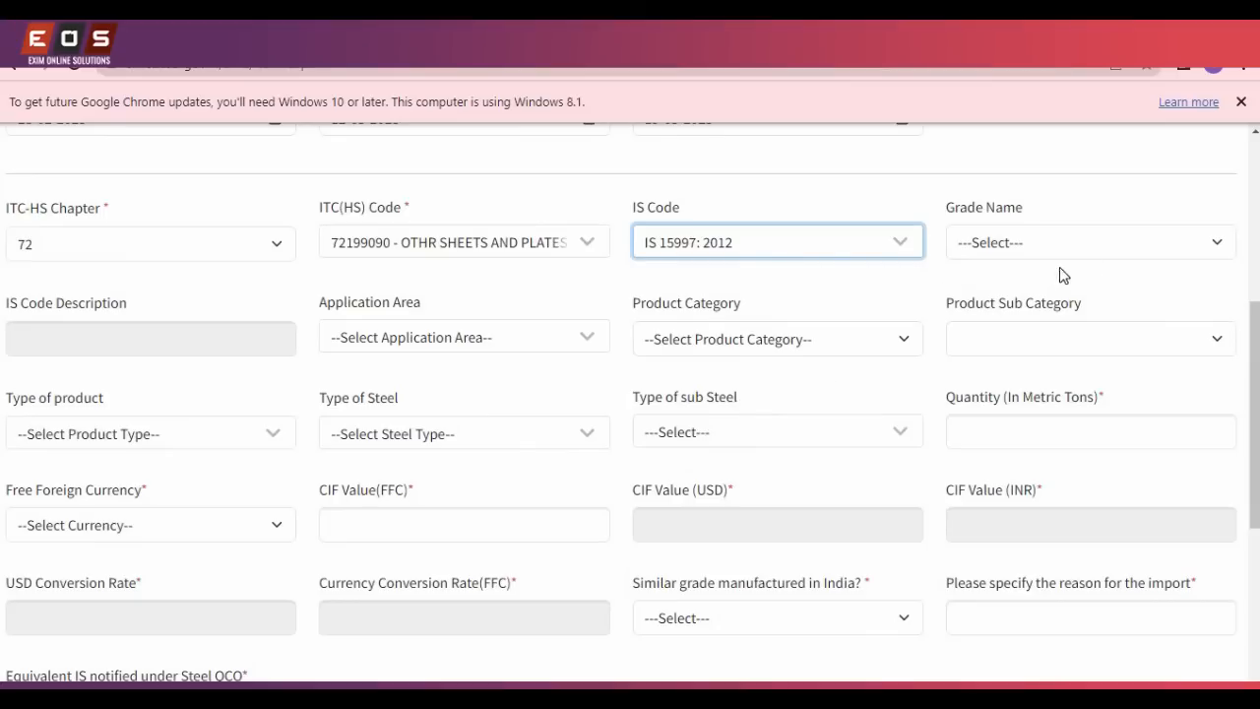
Step: Choose Other as the grade name and enter J1 as the custom grade
left_click(1117, 247)
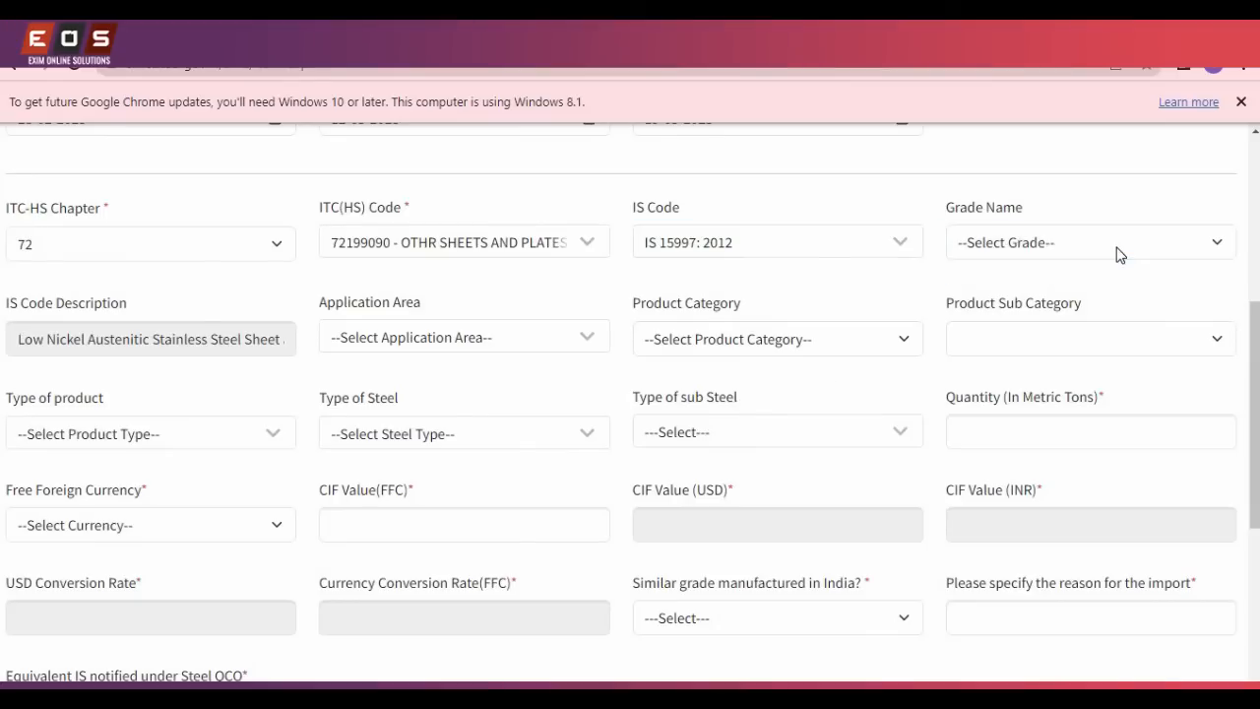
left_click(1114, 245)
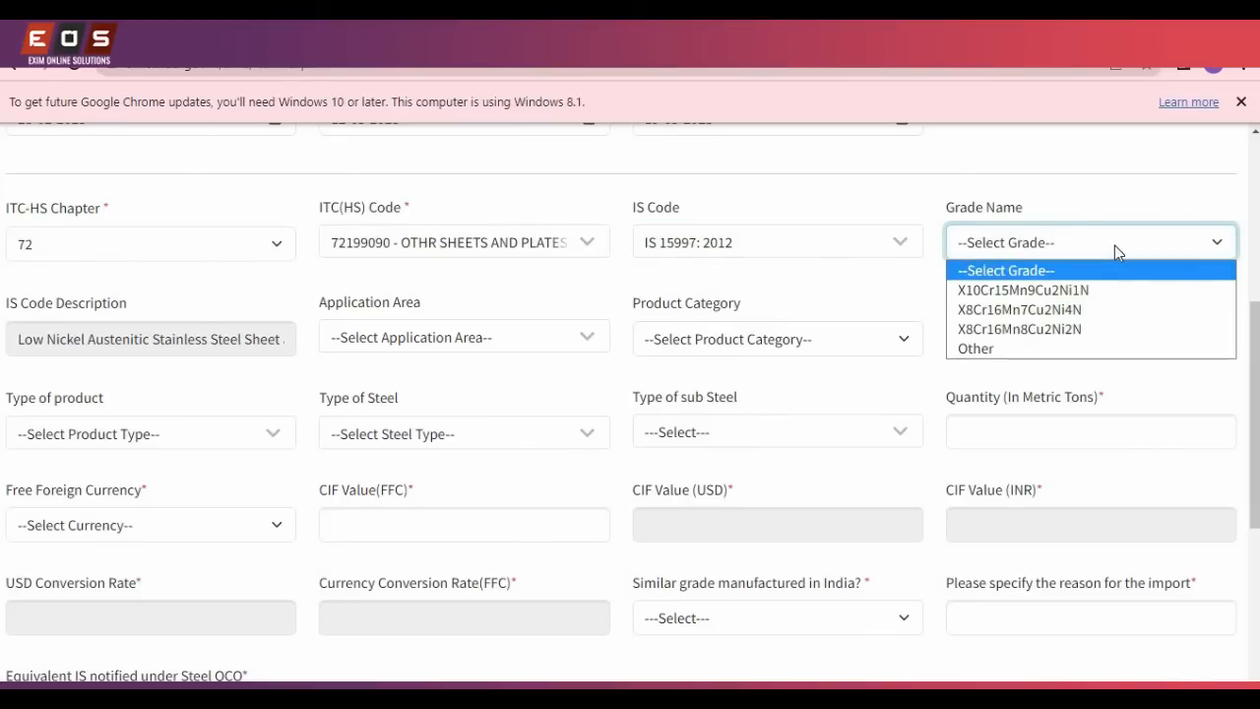
left_click(1022, 350)
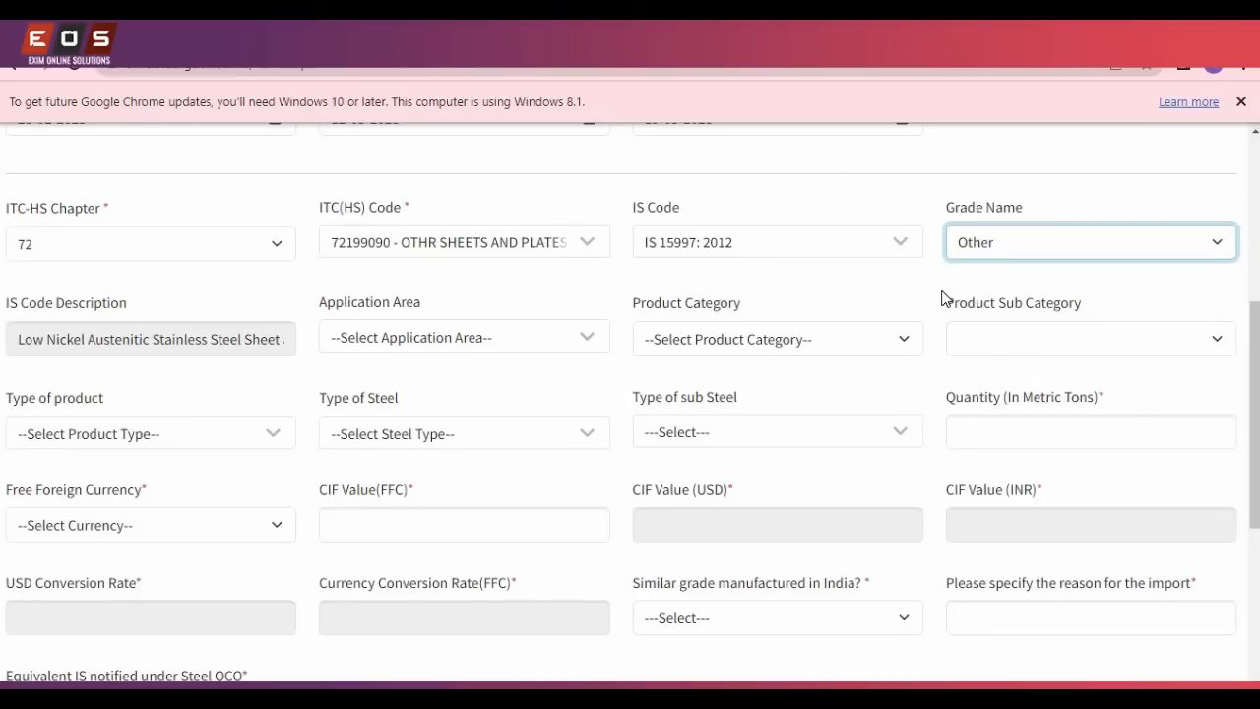
left_click(968, 276)
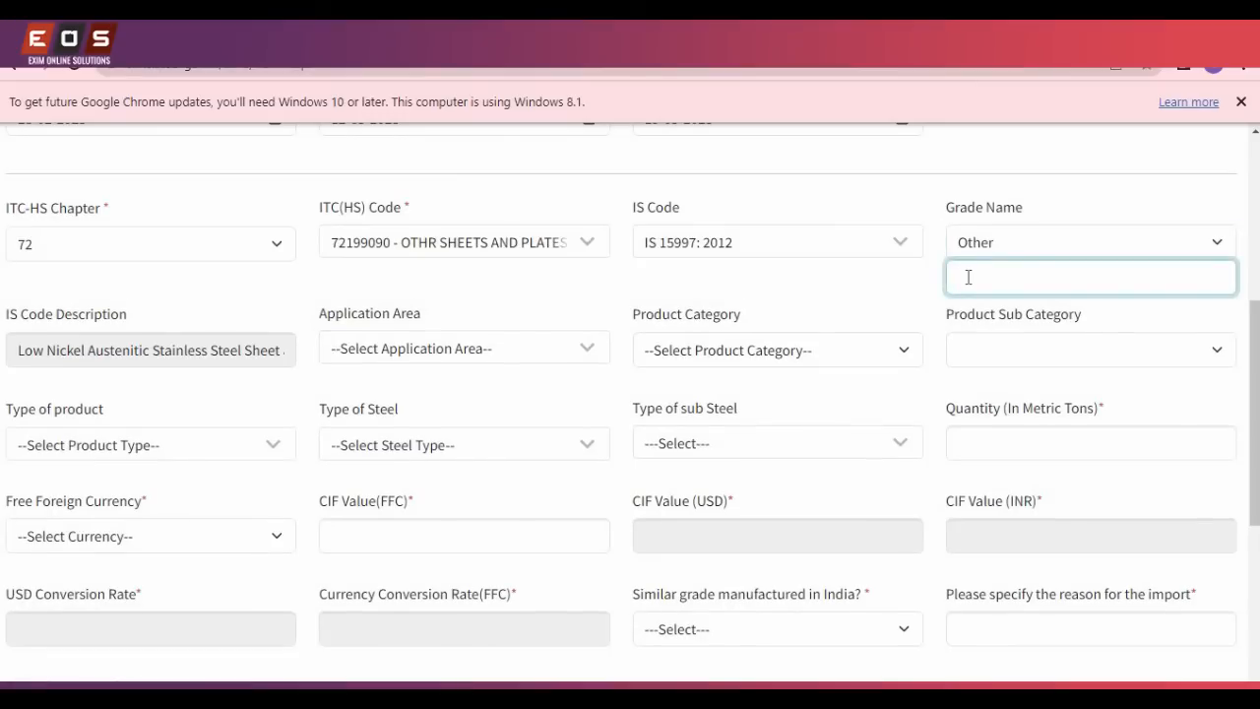
type("J")
type("1")
Step: Choose Kitchen Equipments as the application area
left_click(587, 350)
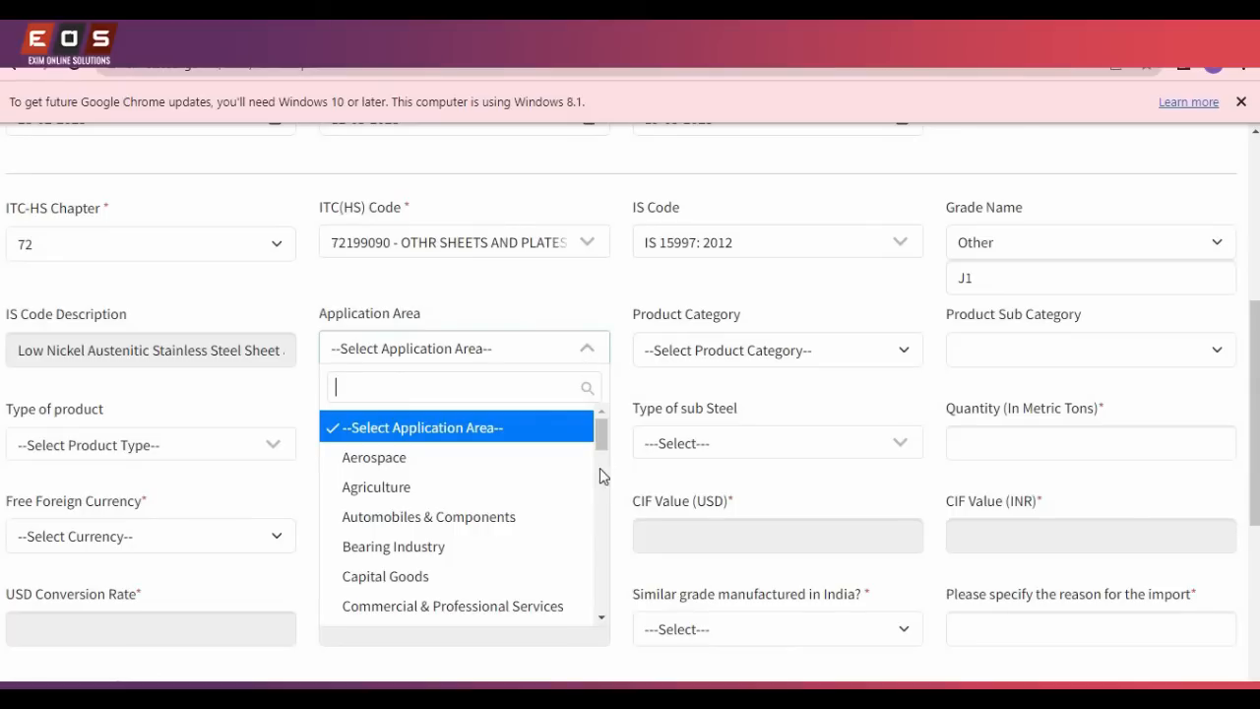
left_click_drag(603, 621, 602, 620)
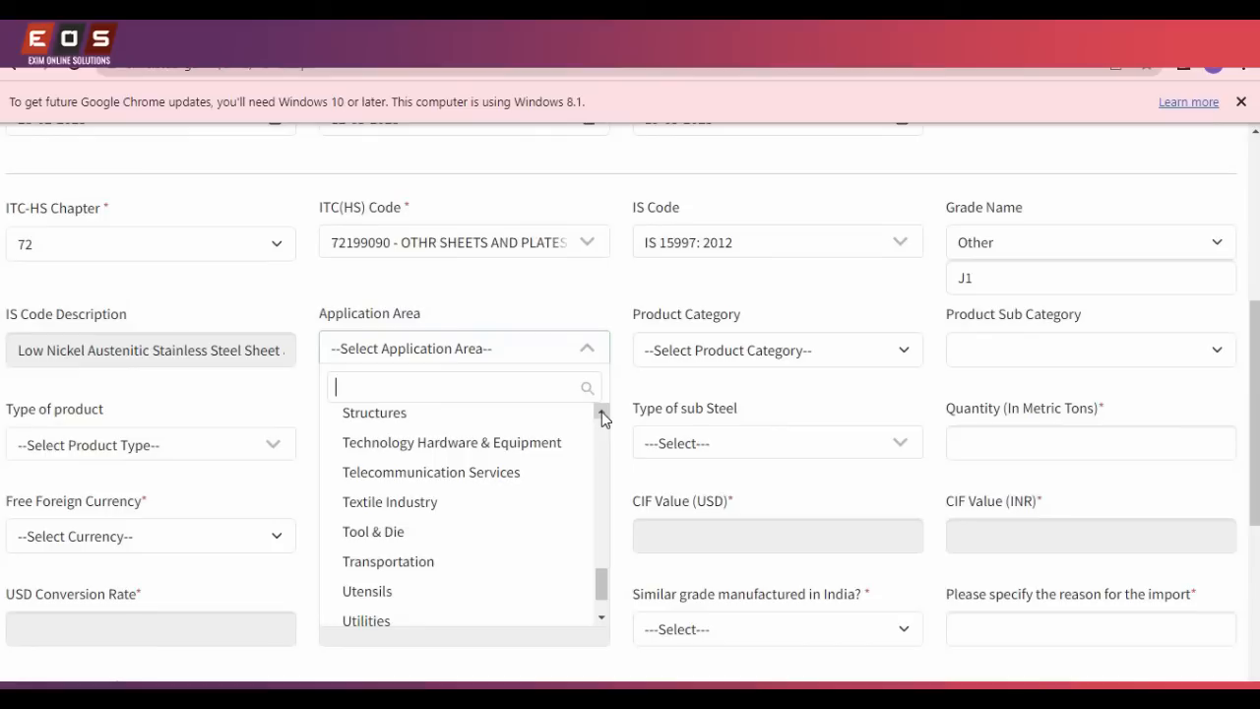
left_click_drag(602, 411, 601, 411)
scroll(401, 600, "down", 1)
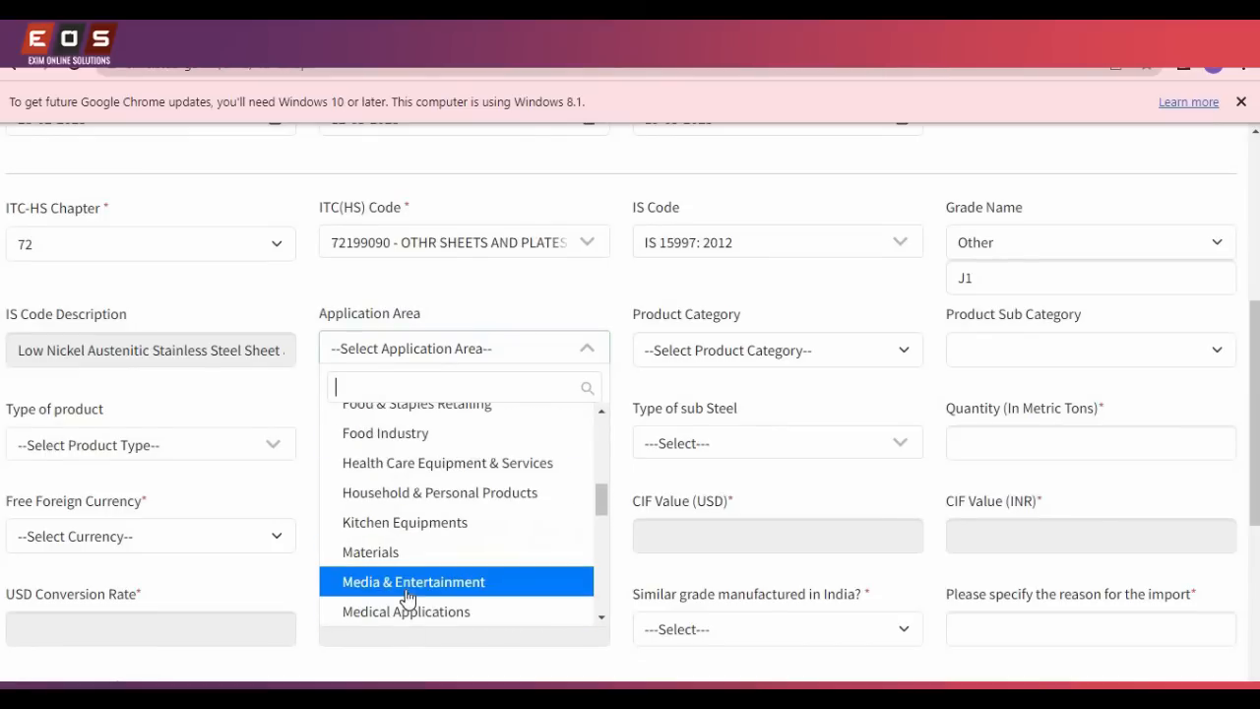
left_click(411, 524)
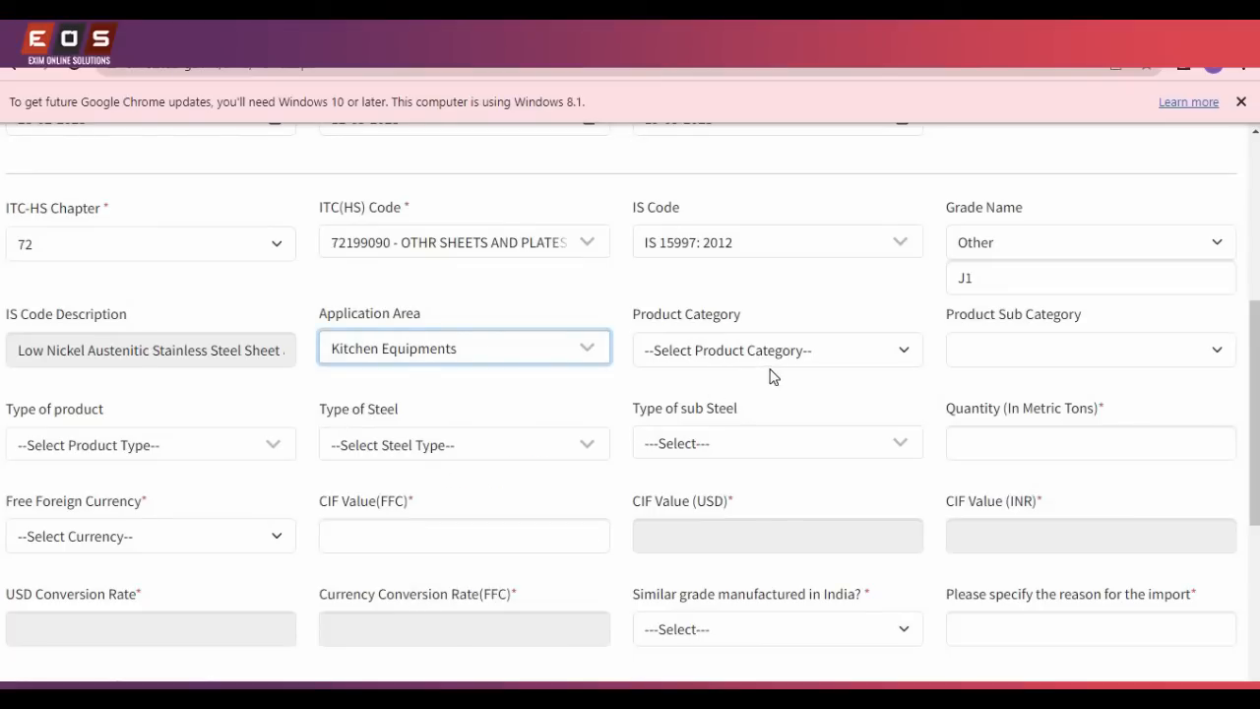
Step: Set product category to Finish Products and sub category to Flat Products - CR - Coil
left_click(903, 356)
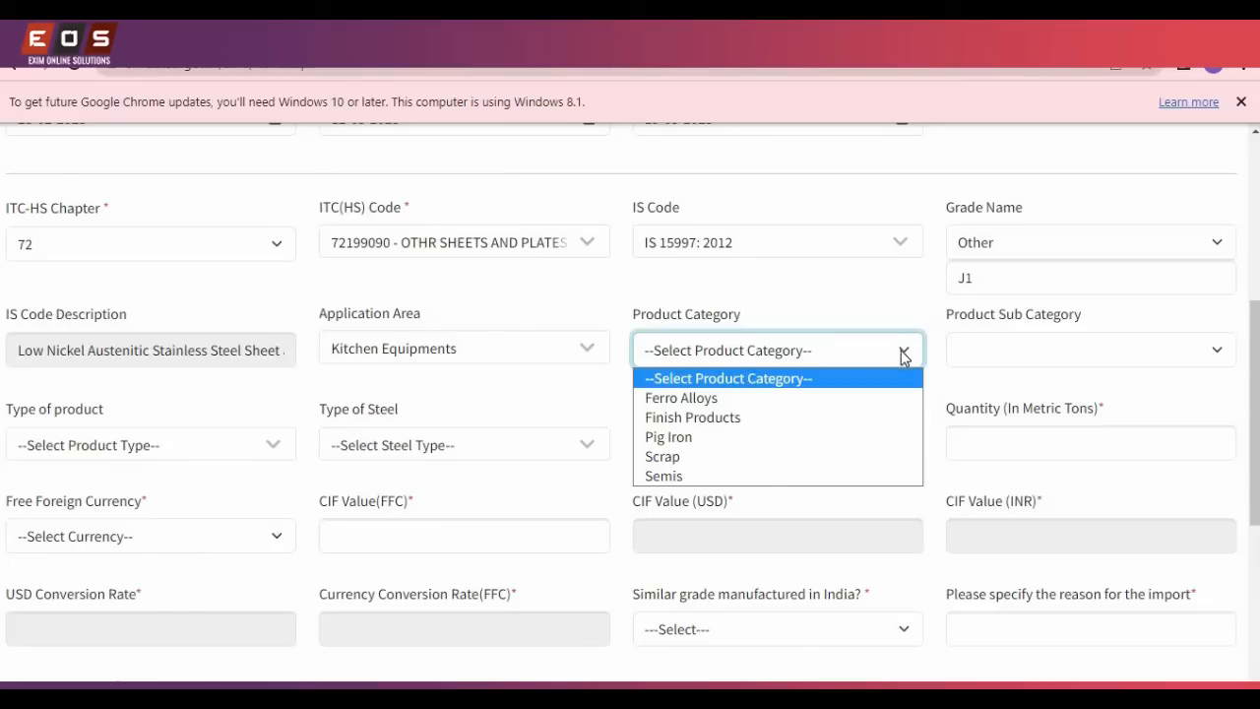
left_click(753, 417)
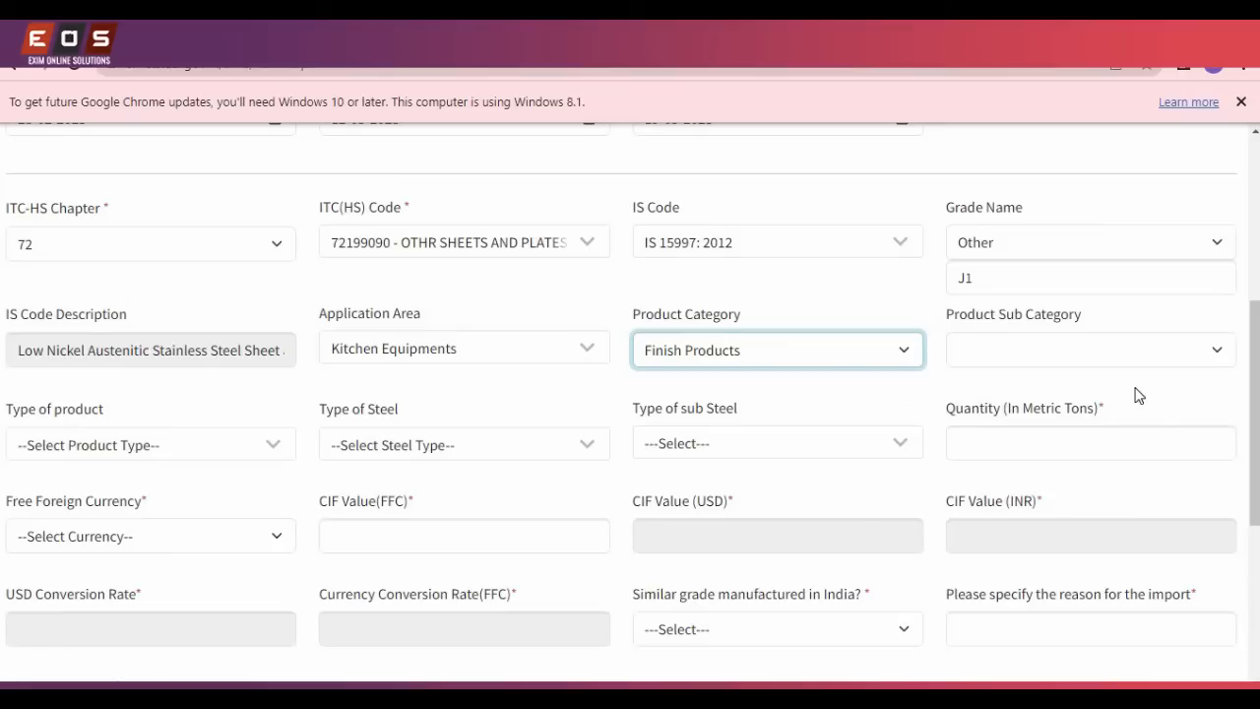
left_click(1219, 356)
left_click(1210, 356)
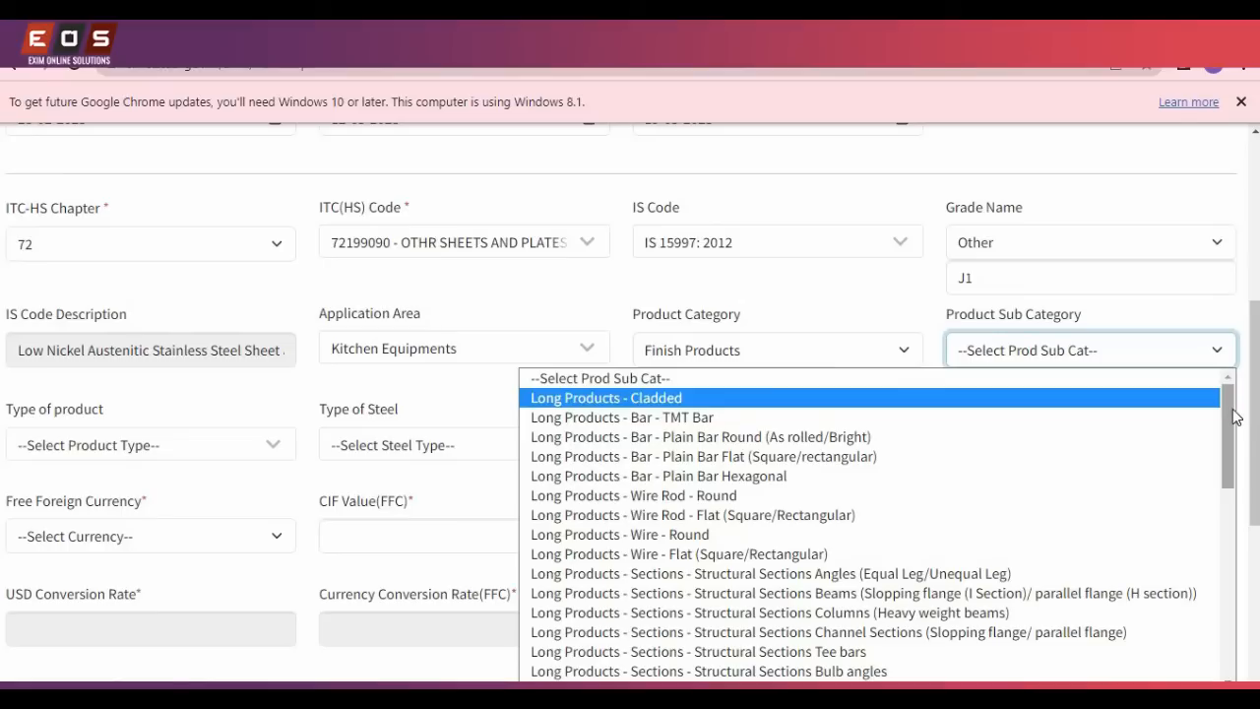
left_click_drag(1236, 418, 1255, 524)
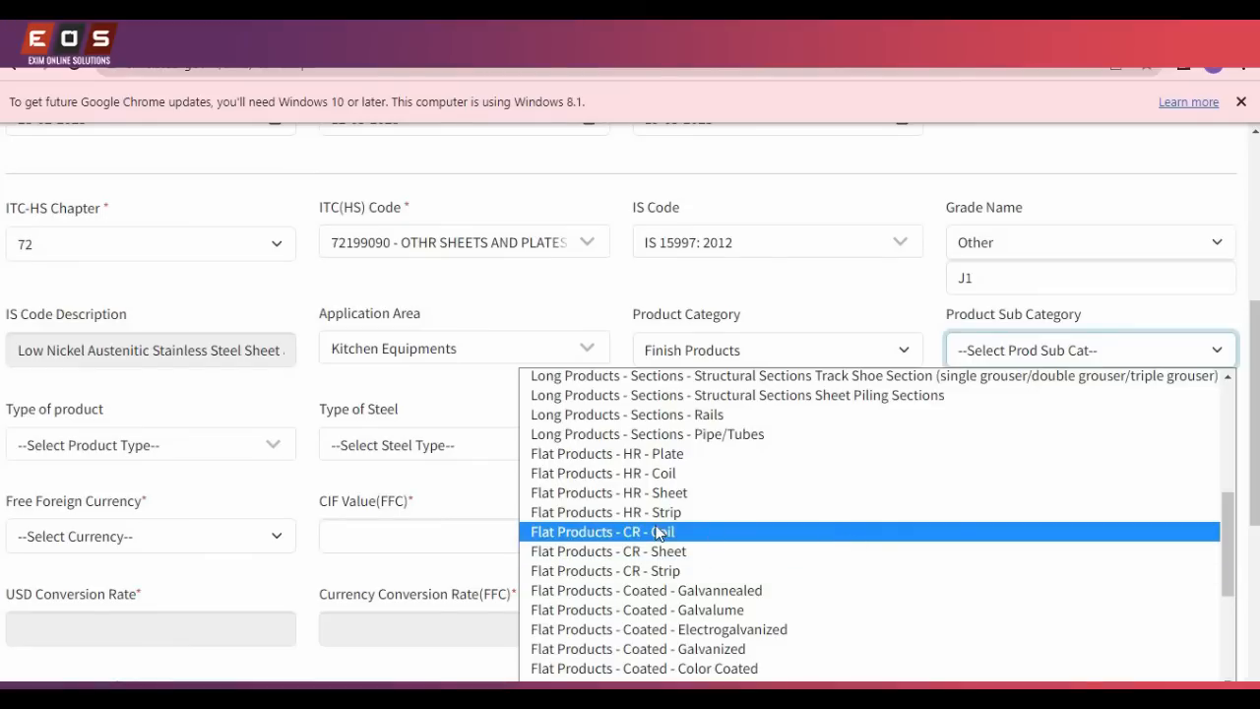
left_click(622, 537)
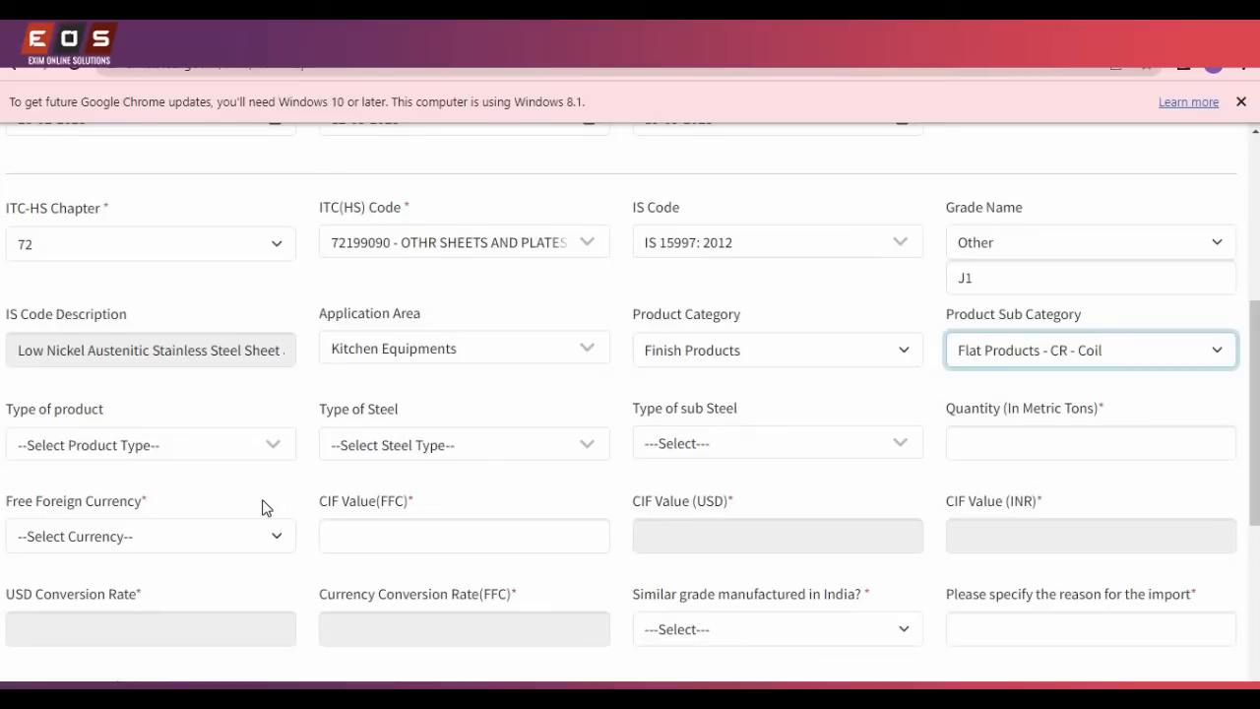
Step: Choose SS Coils as the type of product
left_click(273, 454)
left_click(272, 445)
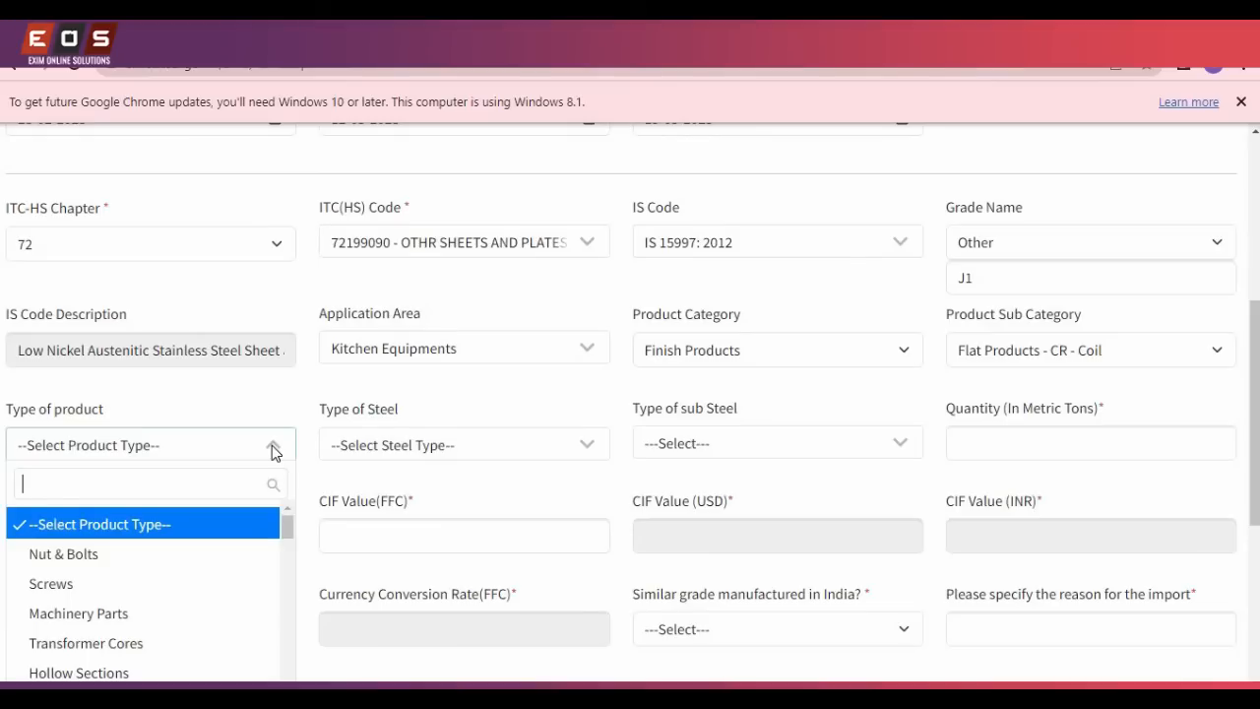
type("SS")
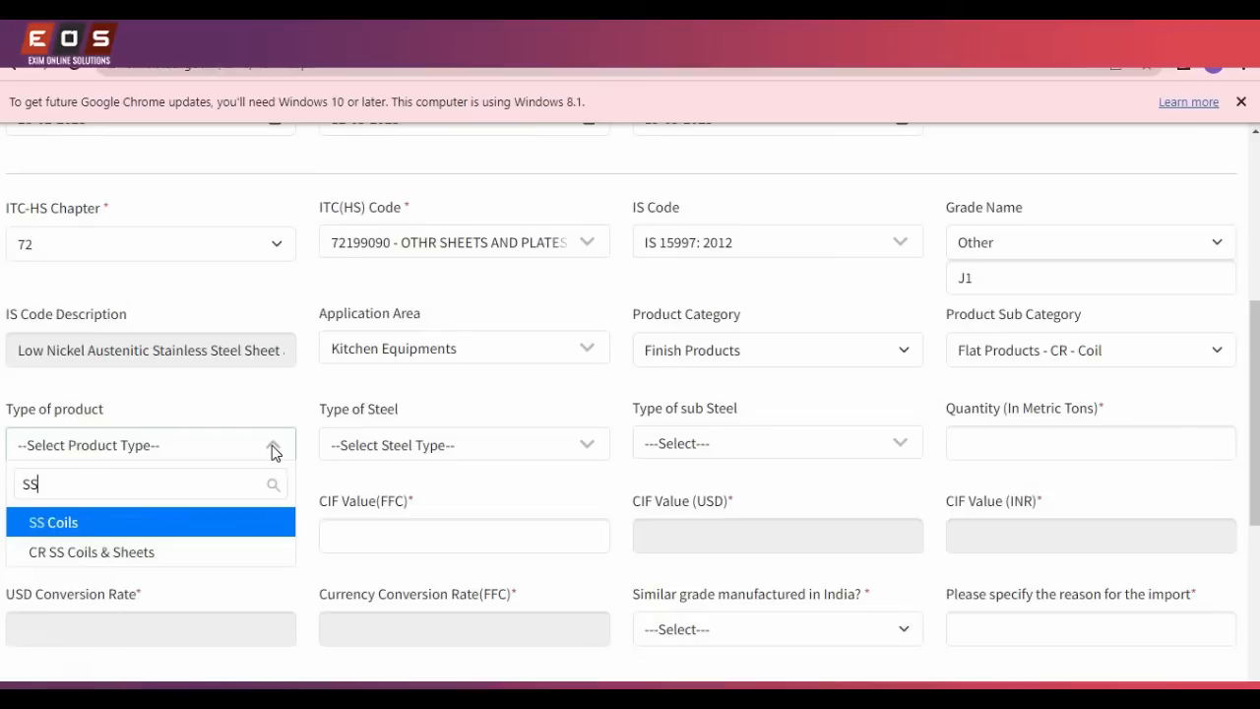
left_click(51, 536)
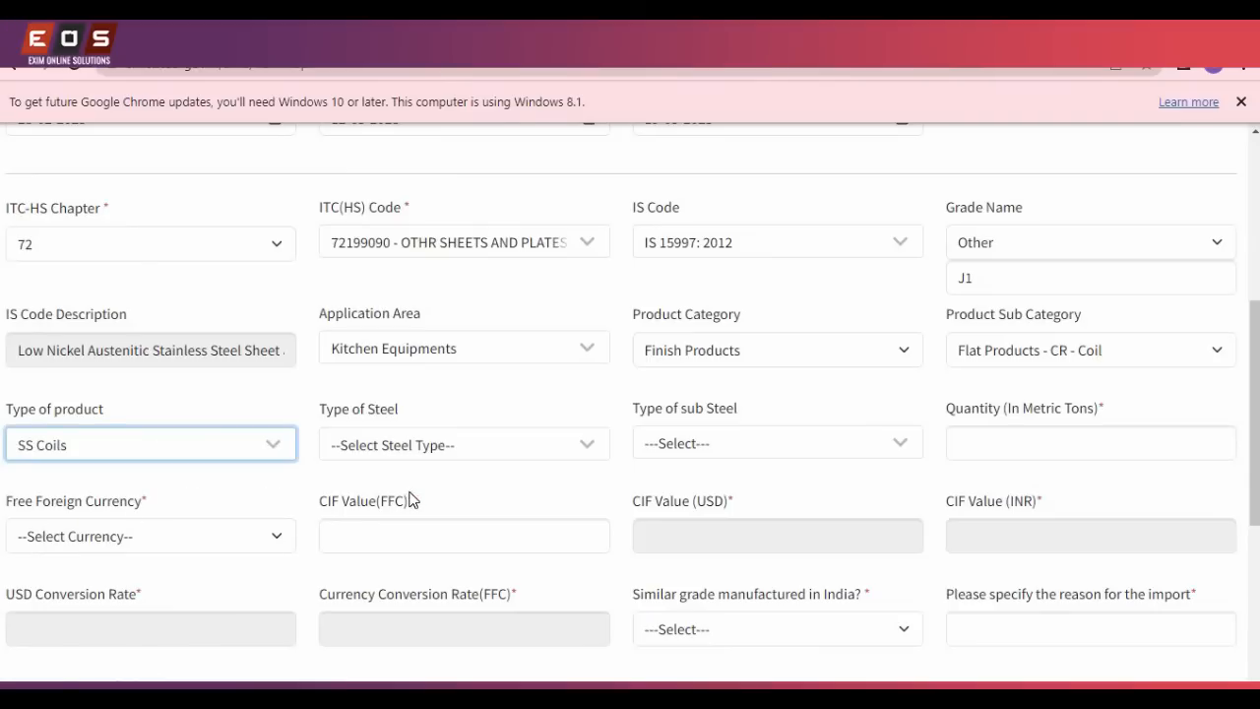
Step: Set steel type to Stainless Steel and sub steel type to 200 Series (Cr-Mn-Ni Austenitic)
left_click(586, 445)
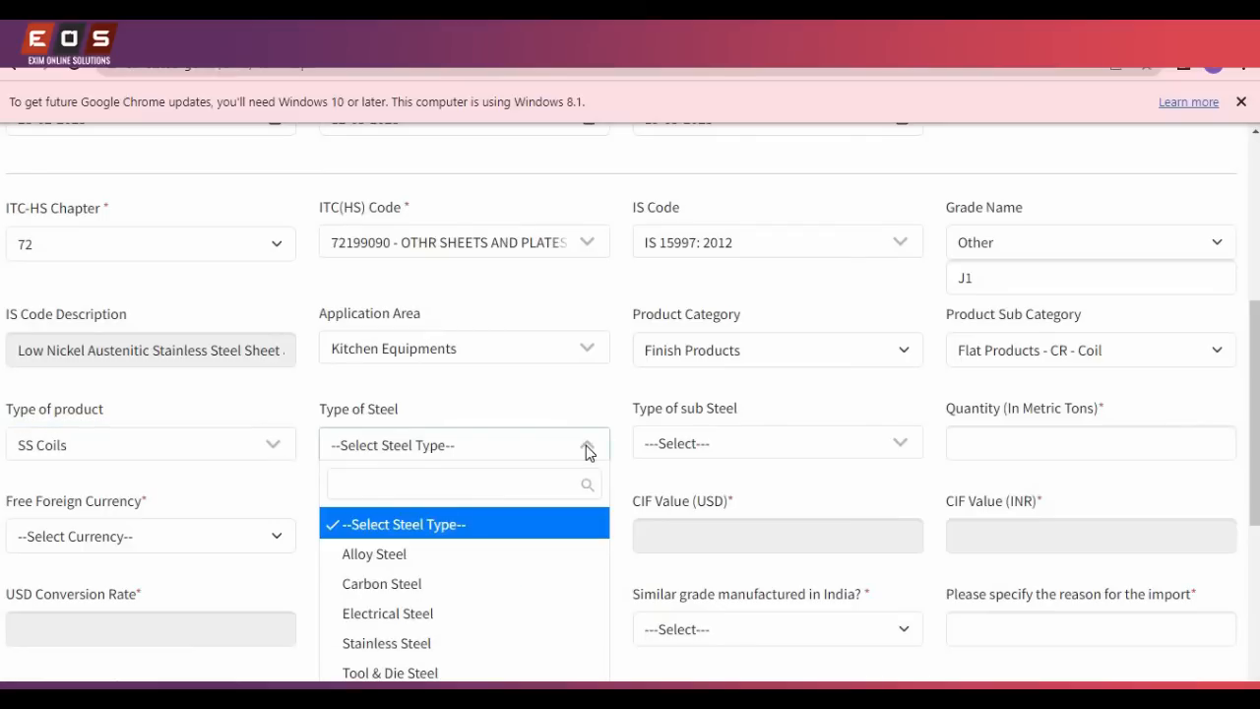
left_click(442, 645)
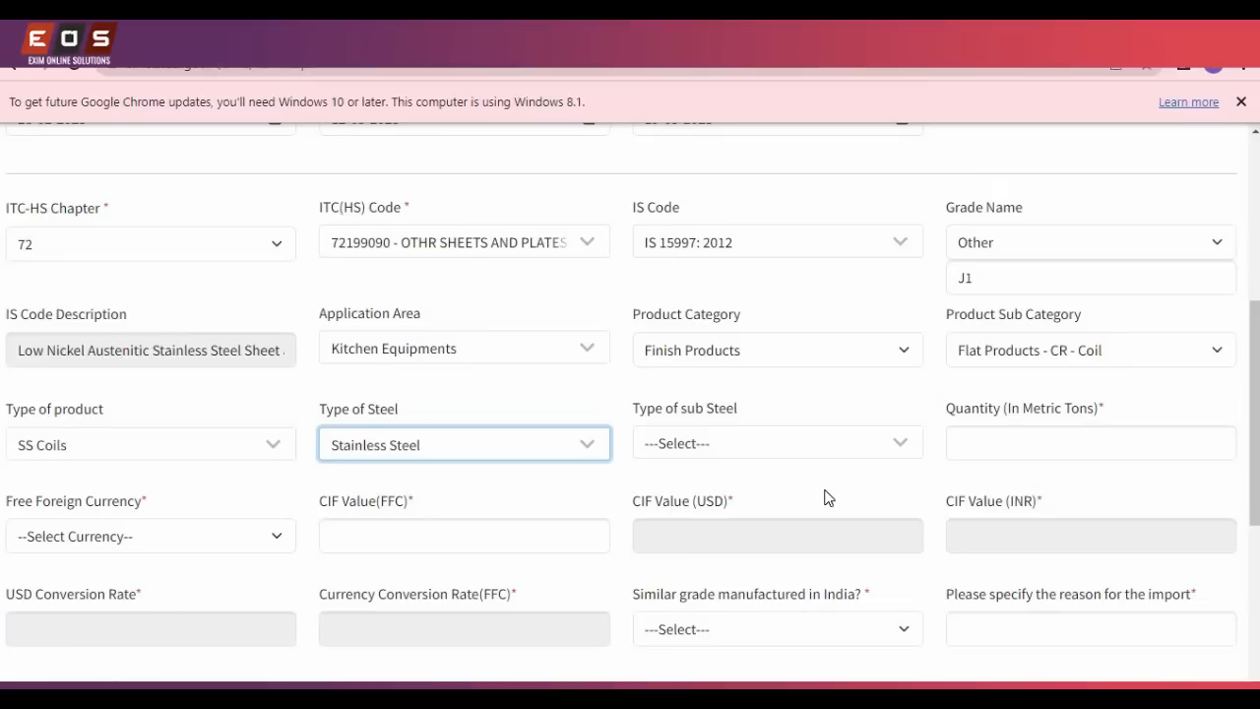
left_click(588, 448)
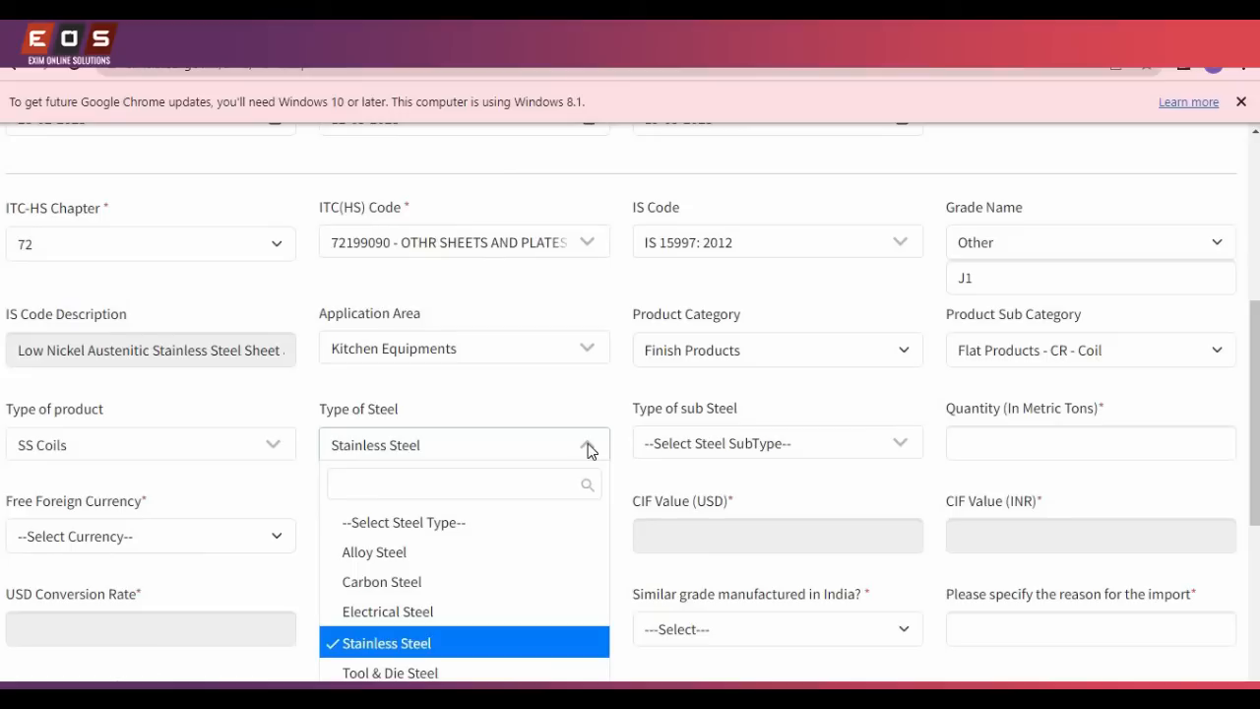
left_click(443, 652)
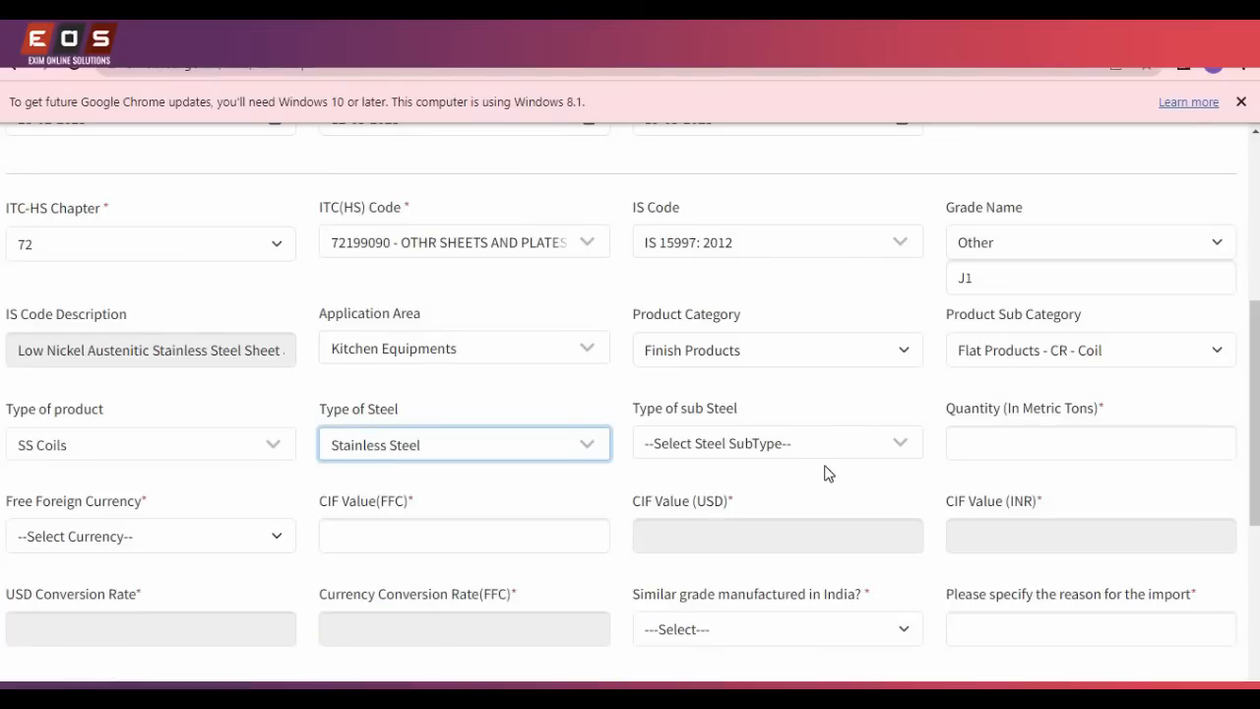
left_click(904, 444)
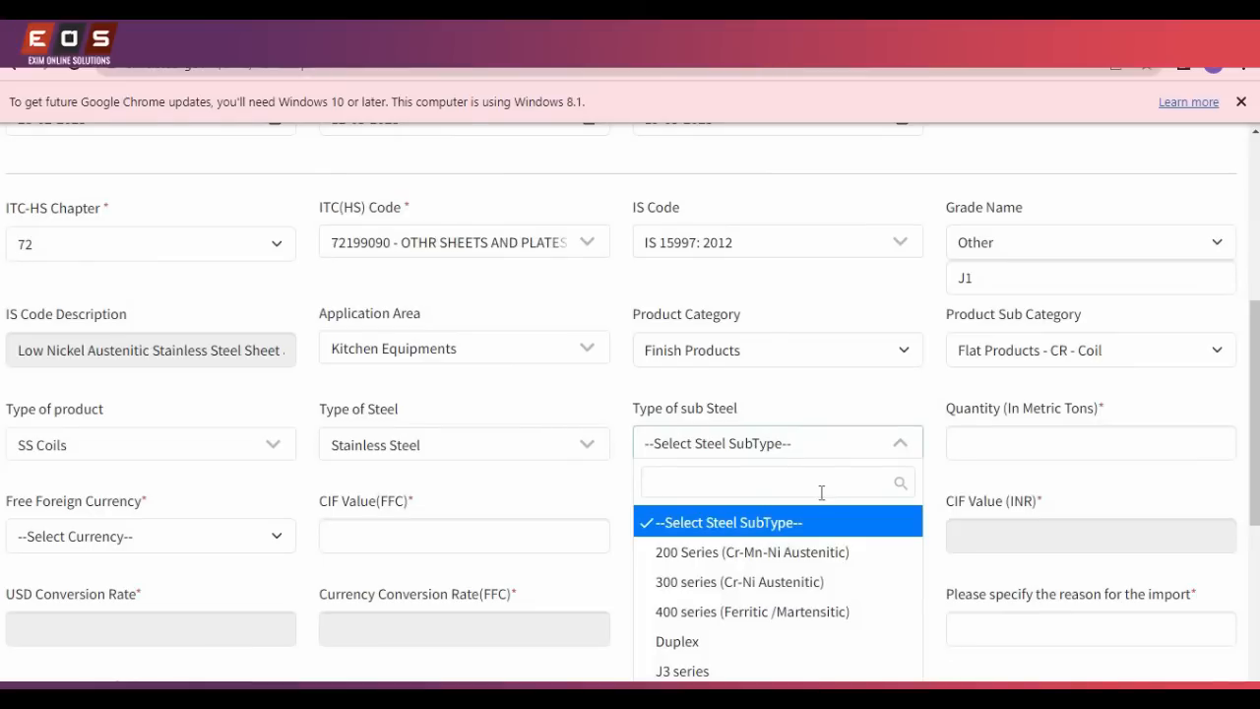
left_click(707, 557)
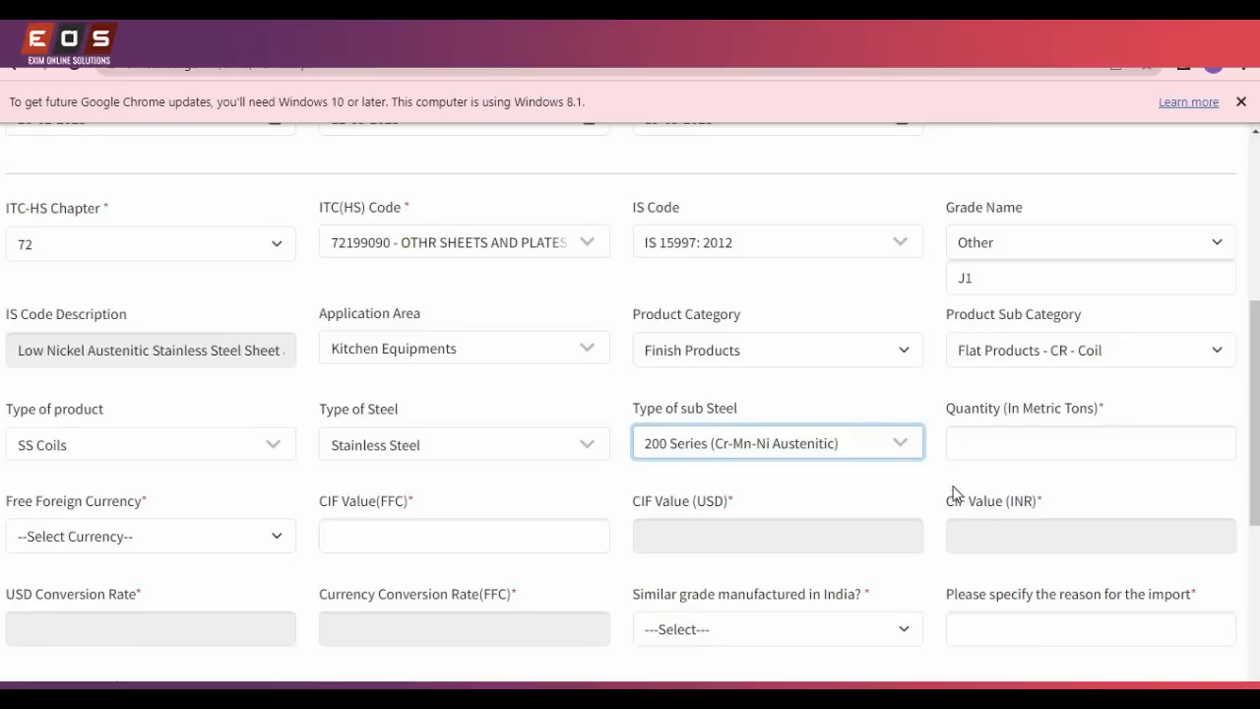
left_click(983, 450)
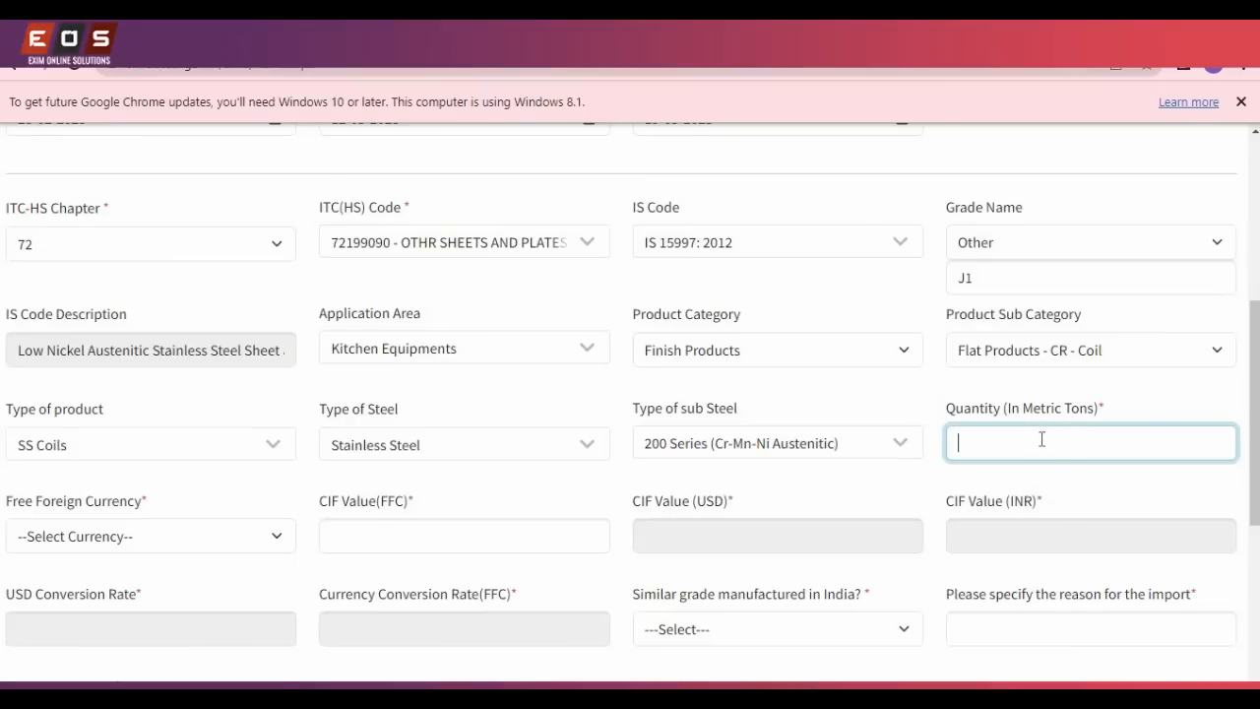
Step: Enter a quantity of 26.875 metric tons
type("26.875")
left_click(920, 465)
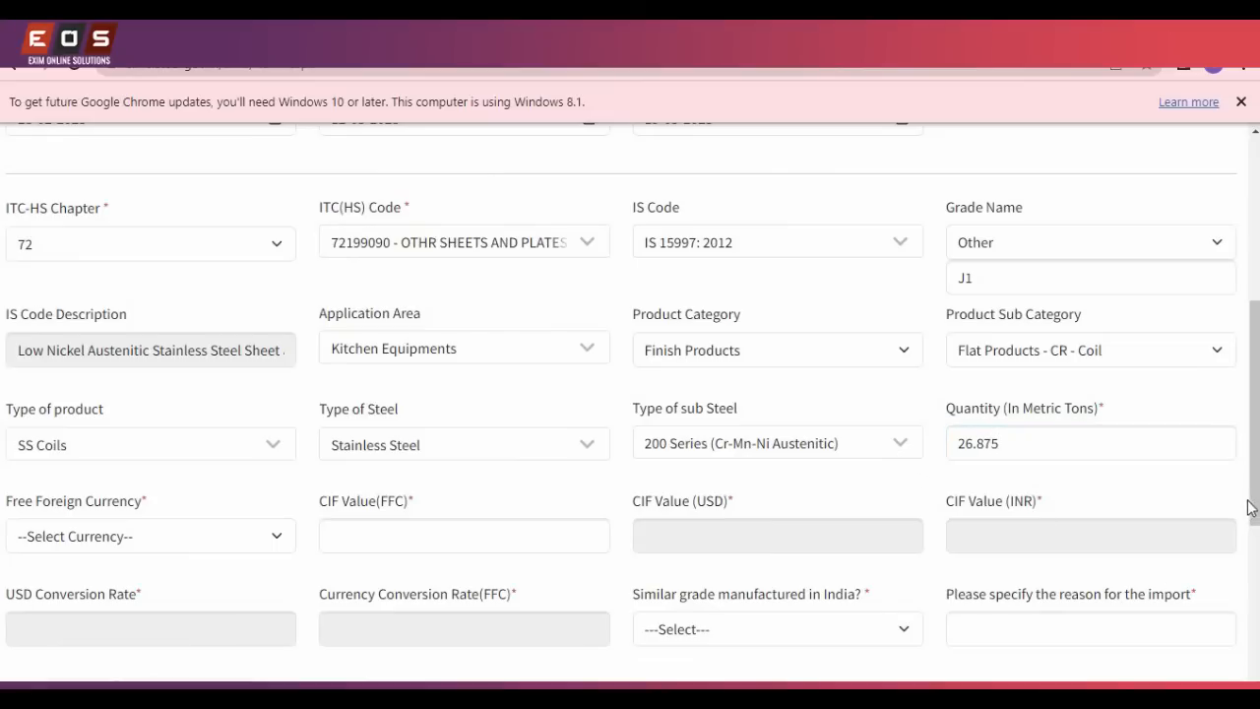
scroll(1256, 507, "down", 2)
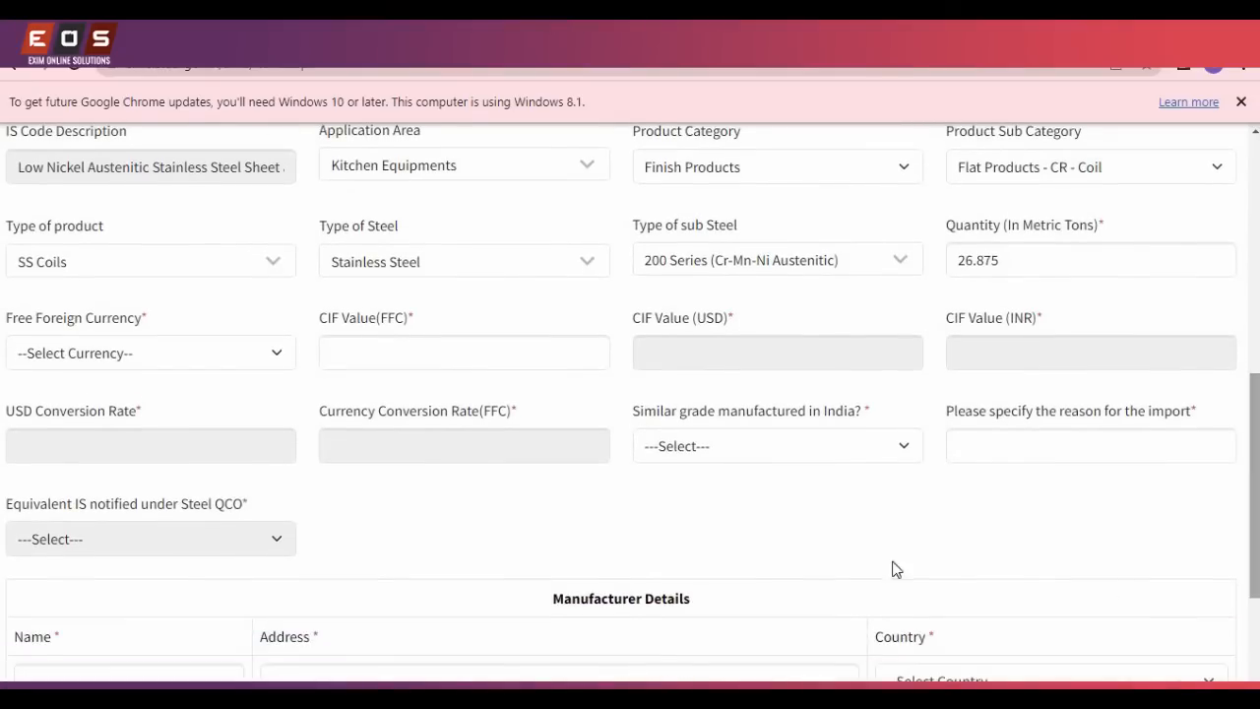
Step: Select US Dollar as the foreign currency and enter a CIF value of 35152.50
left_click(279, 362)
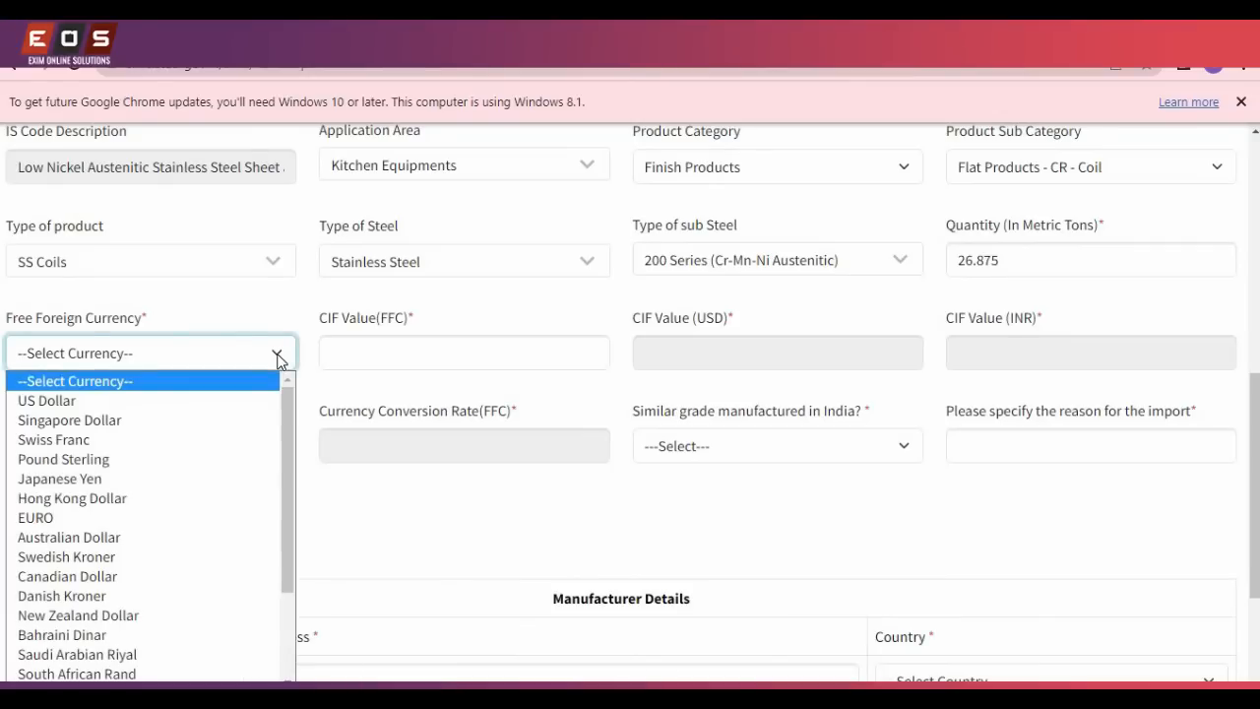
left_click(149, 400)
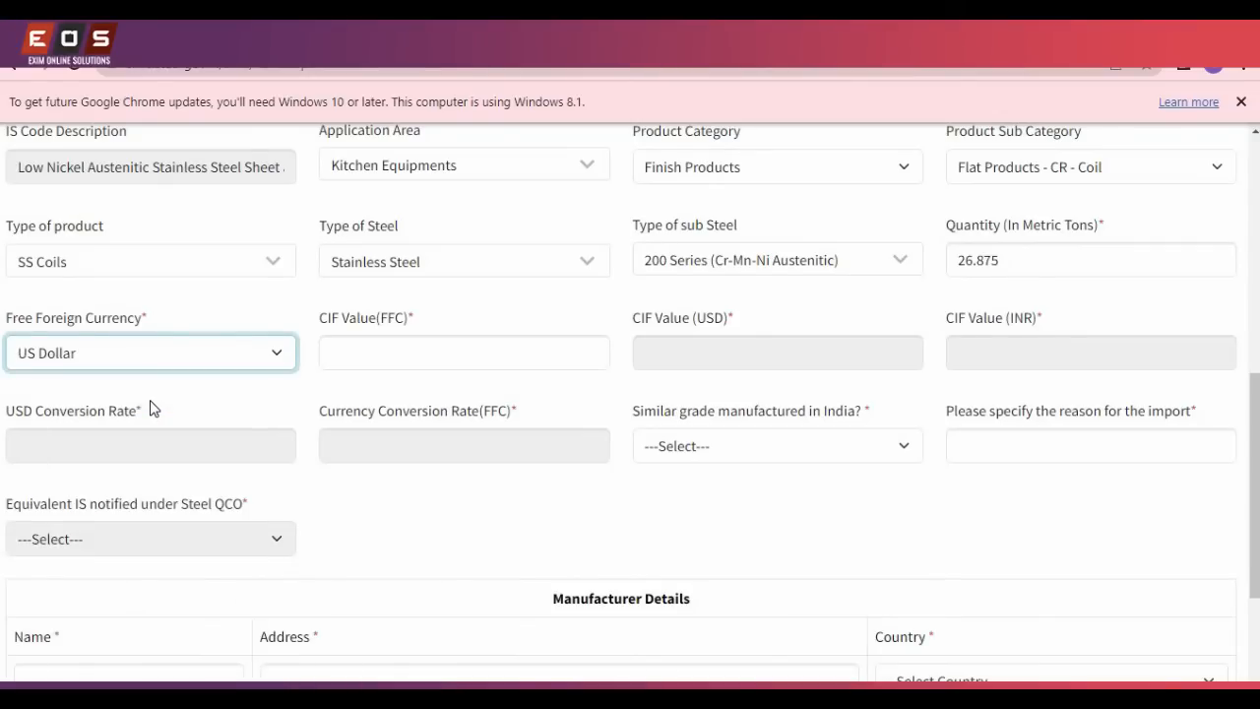
left_click(349, 357)
key("alt+Tab")
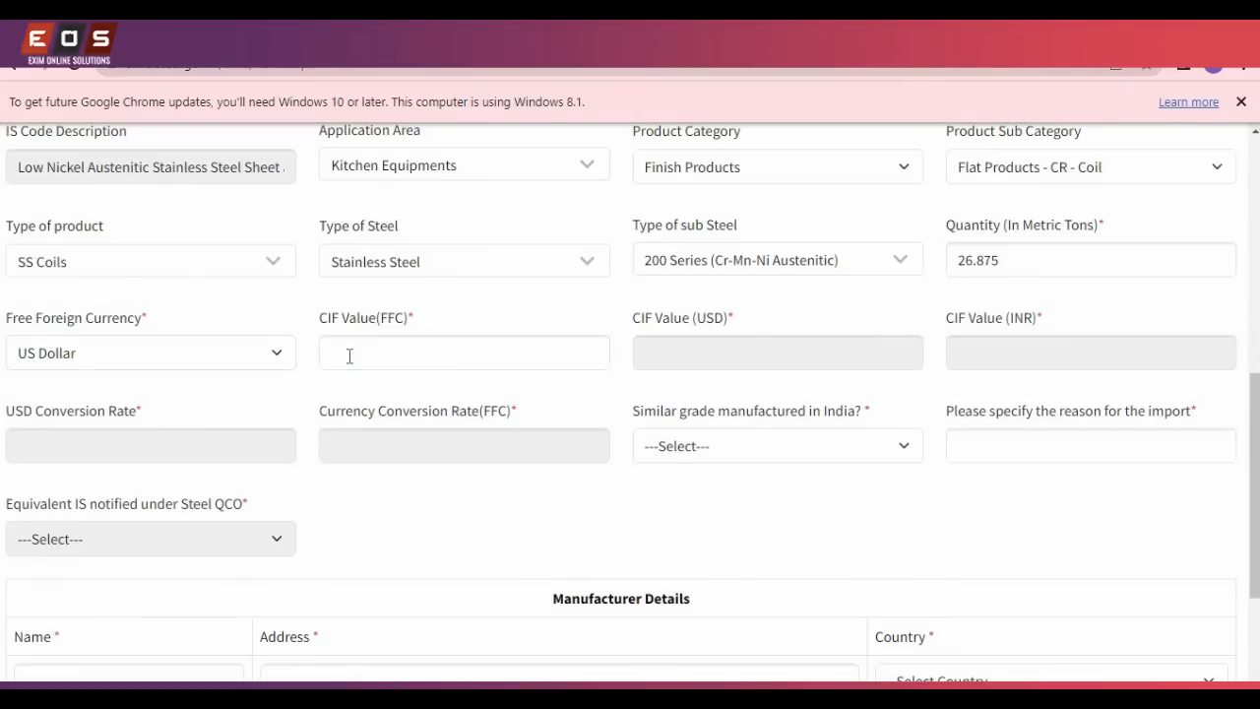
left_click(344, 356)
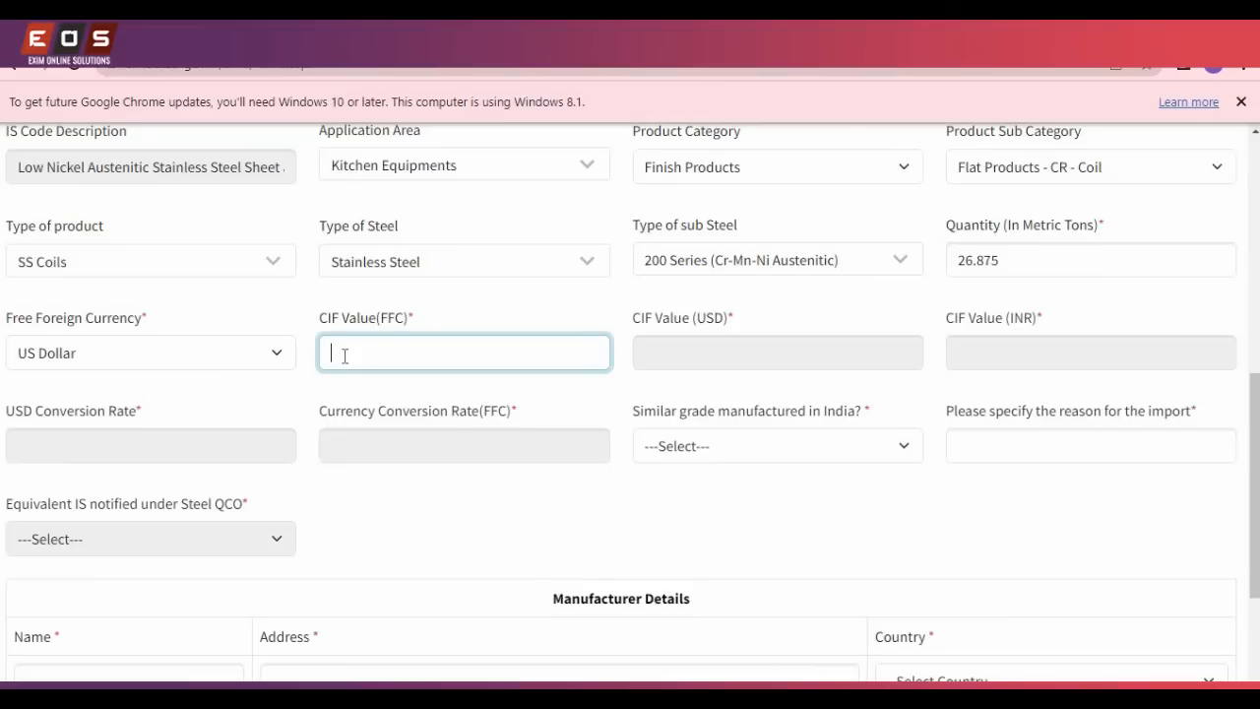
type("35152.50")
key("Tab")
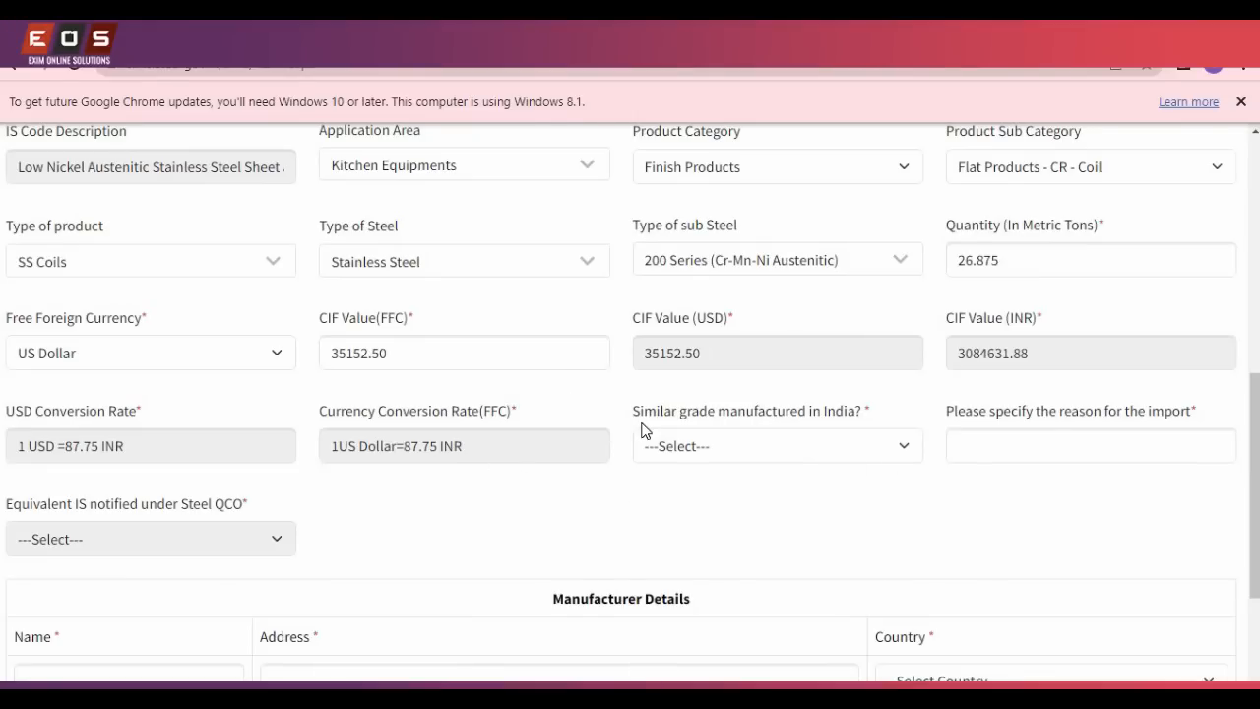
Step: Answer Yes to similar grade manufactured in India and enter BETTER QUALITY AND PRICE as the reason
left_click(902, 450)
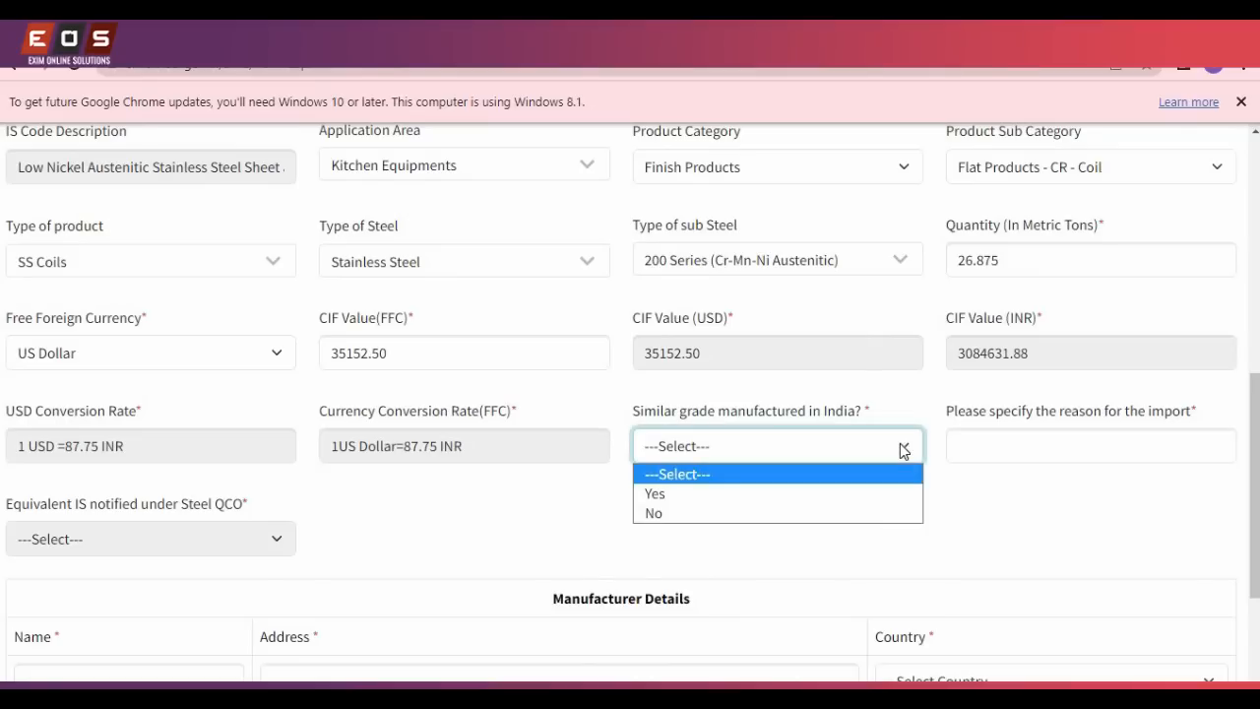
left_click(850, 494)
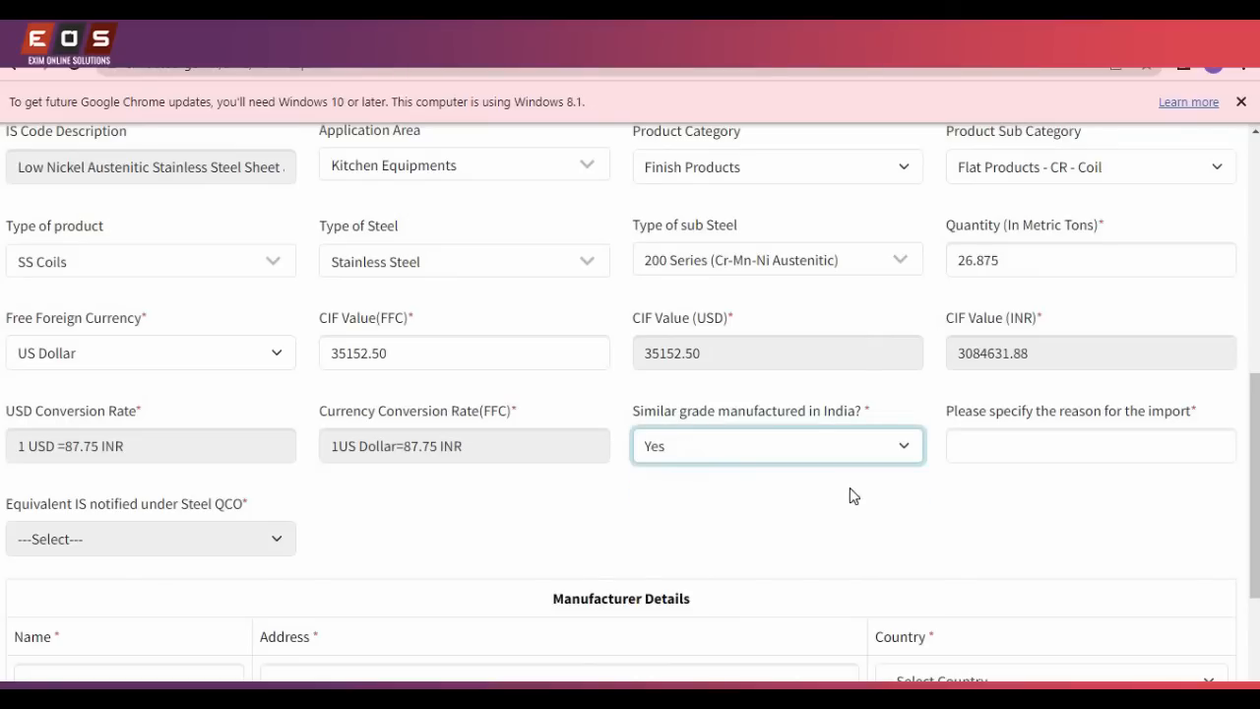
left_click(973, 454)
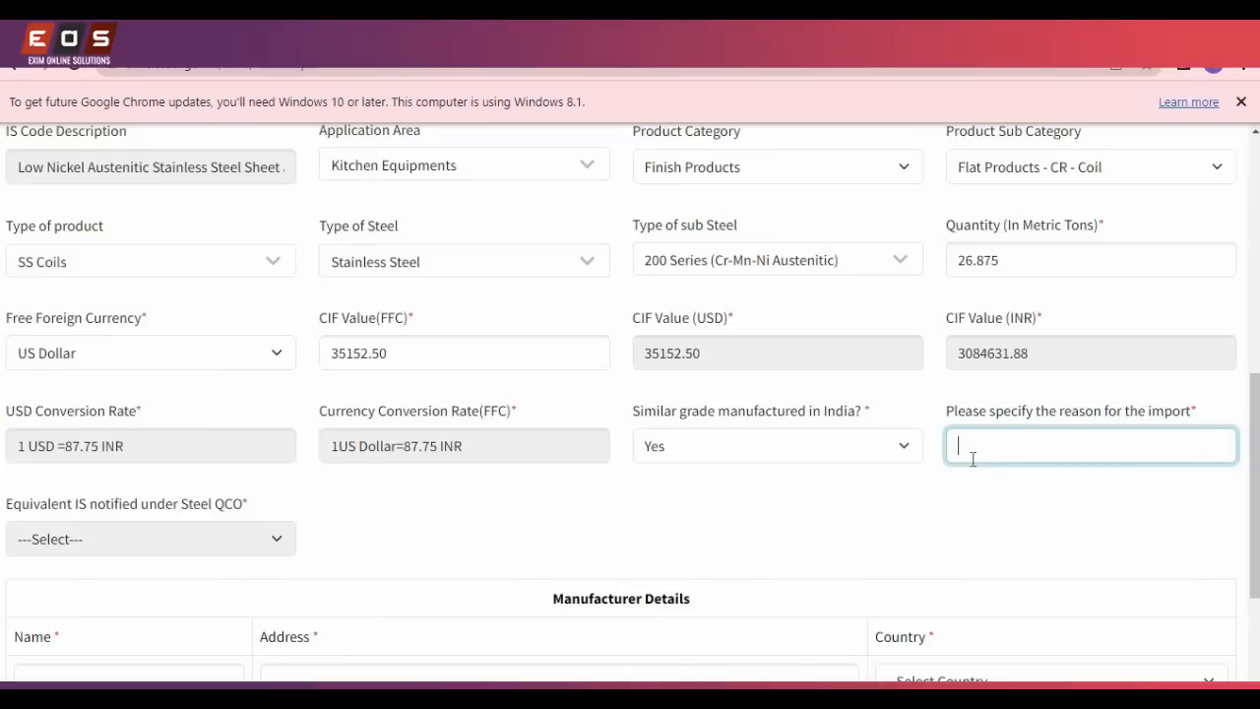
type("BETTER QUALITY AND PRICE")
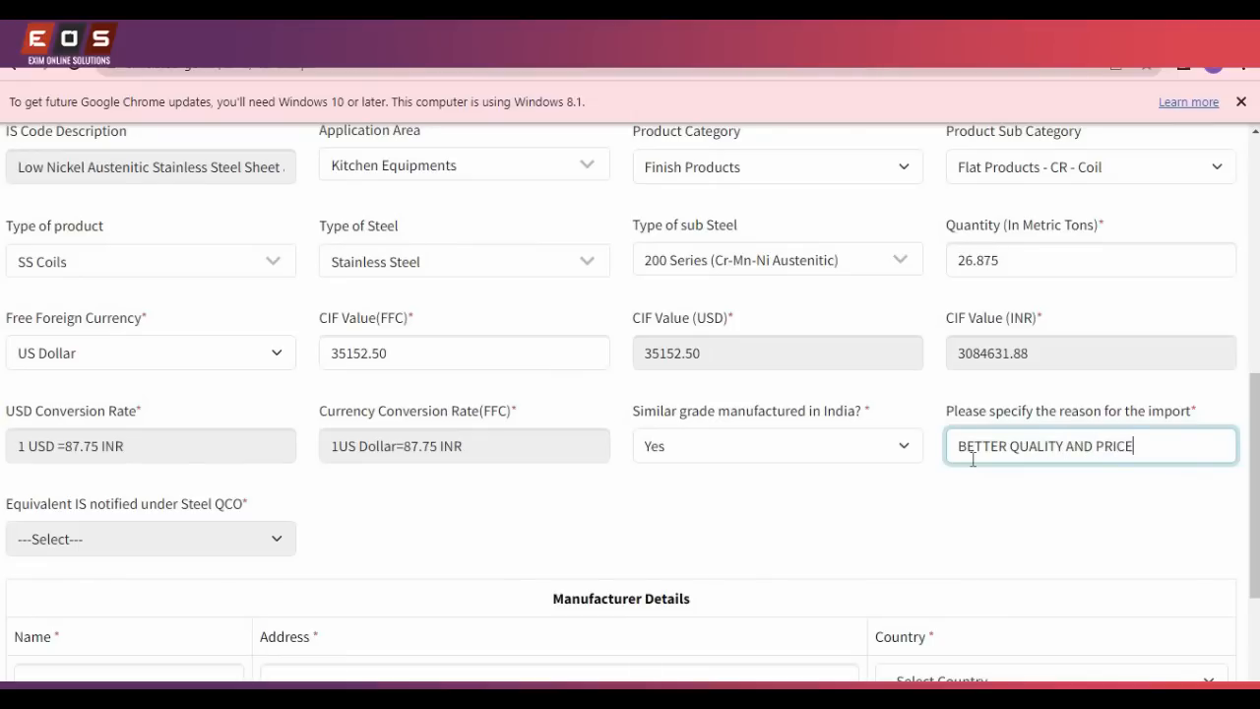
left_click(897, 505)
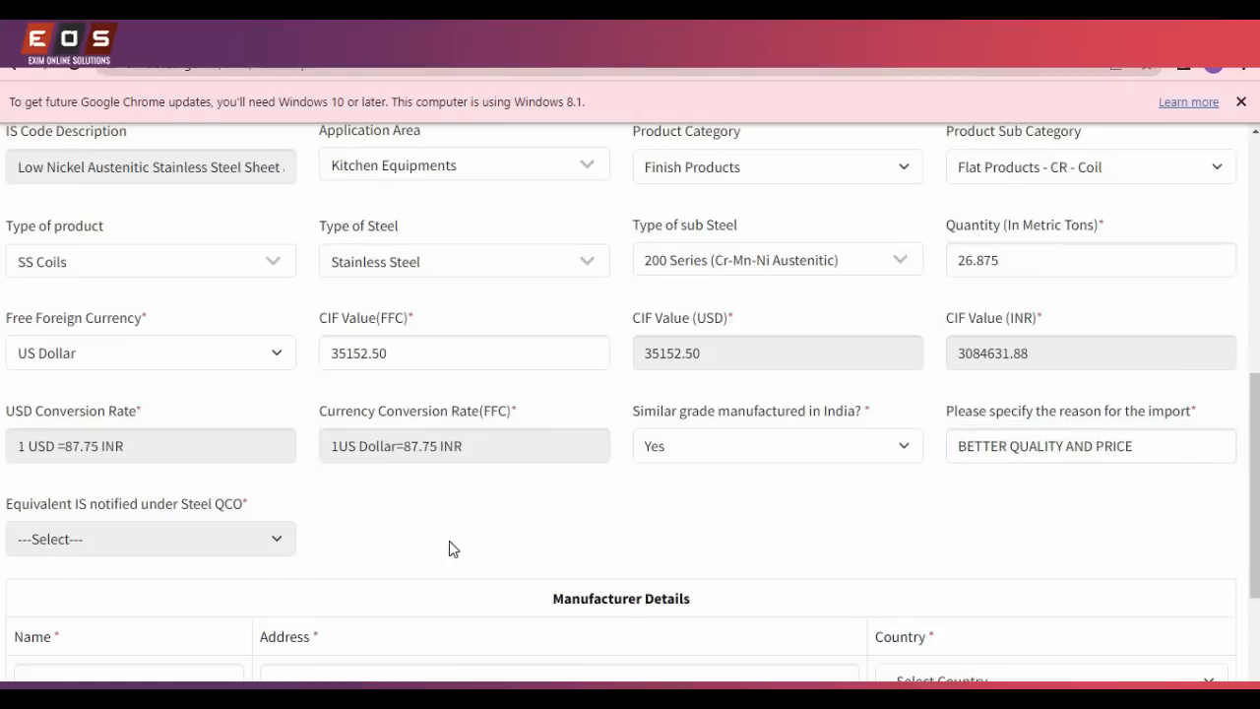
scroll(449, 542, "down", 2)
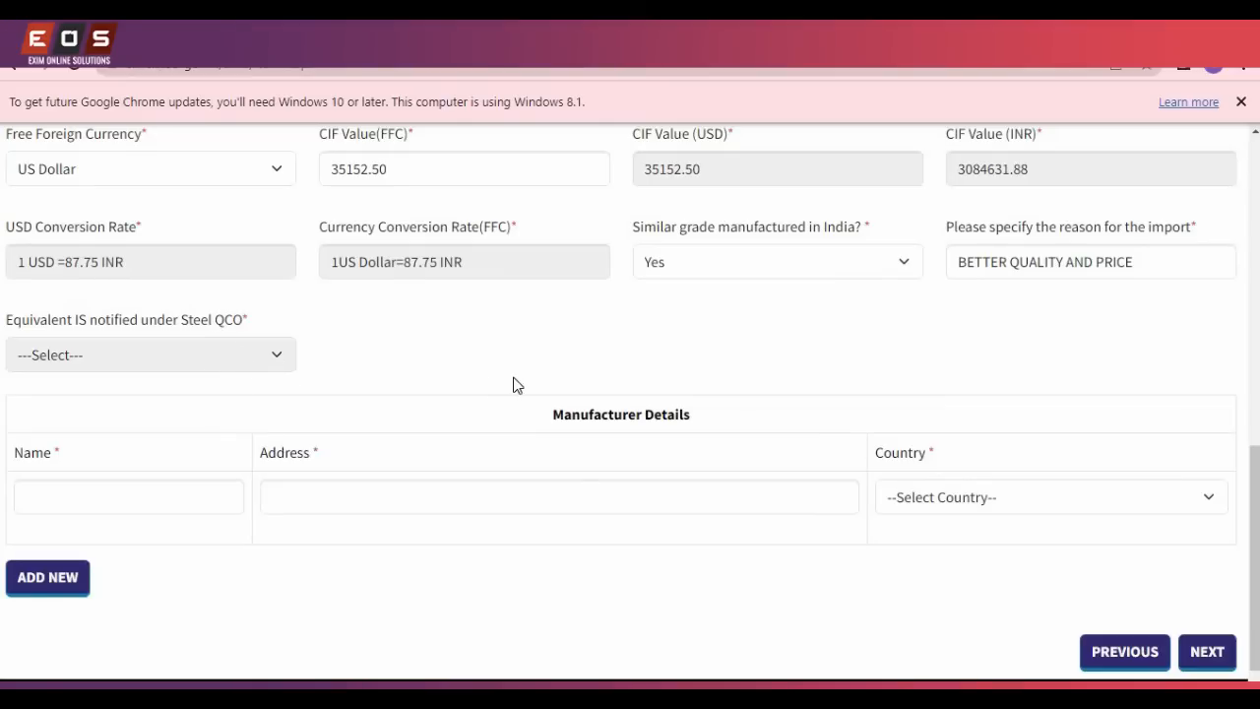
Step: Enter the manufacturer's company name and address
scroll(513, 384, "down", 1)
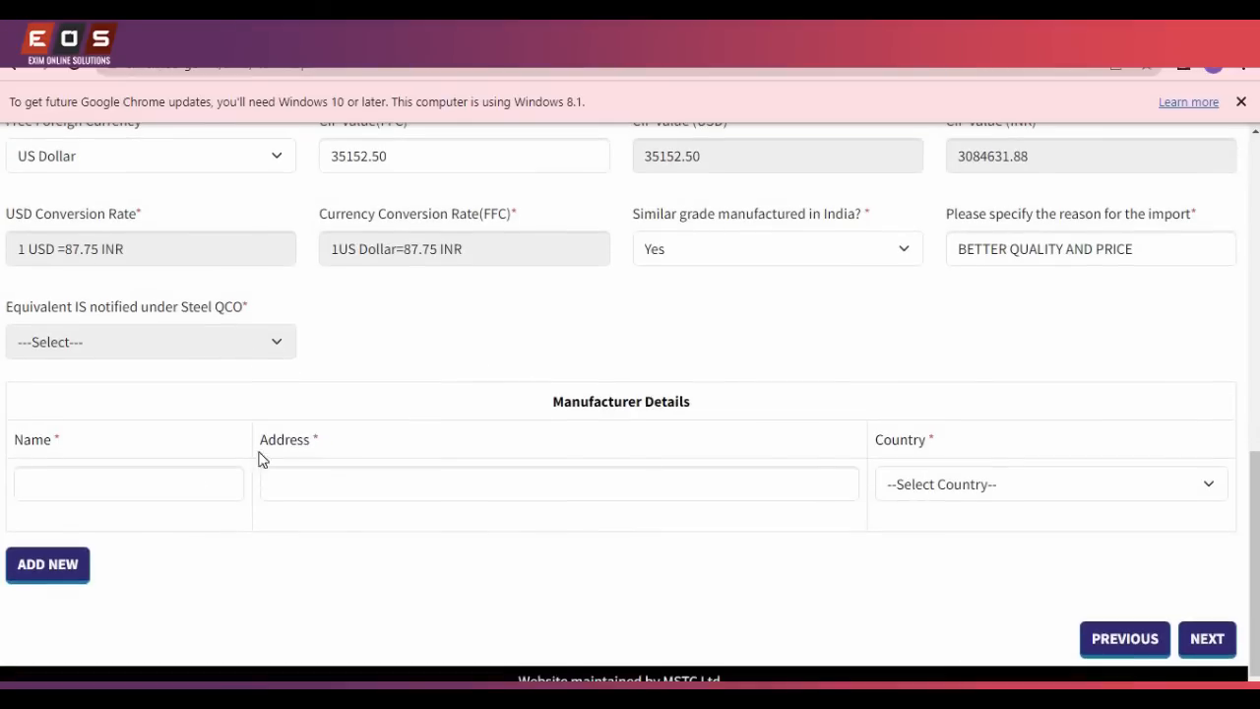
left_click(150, 482)
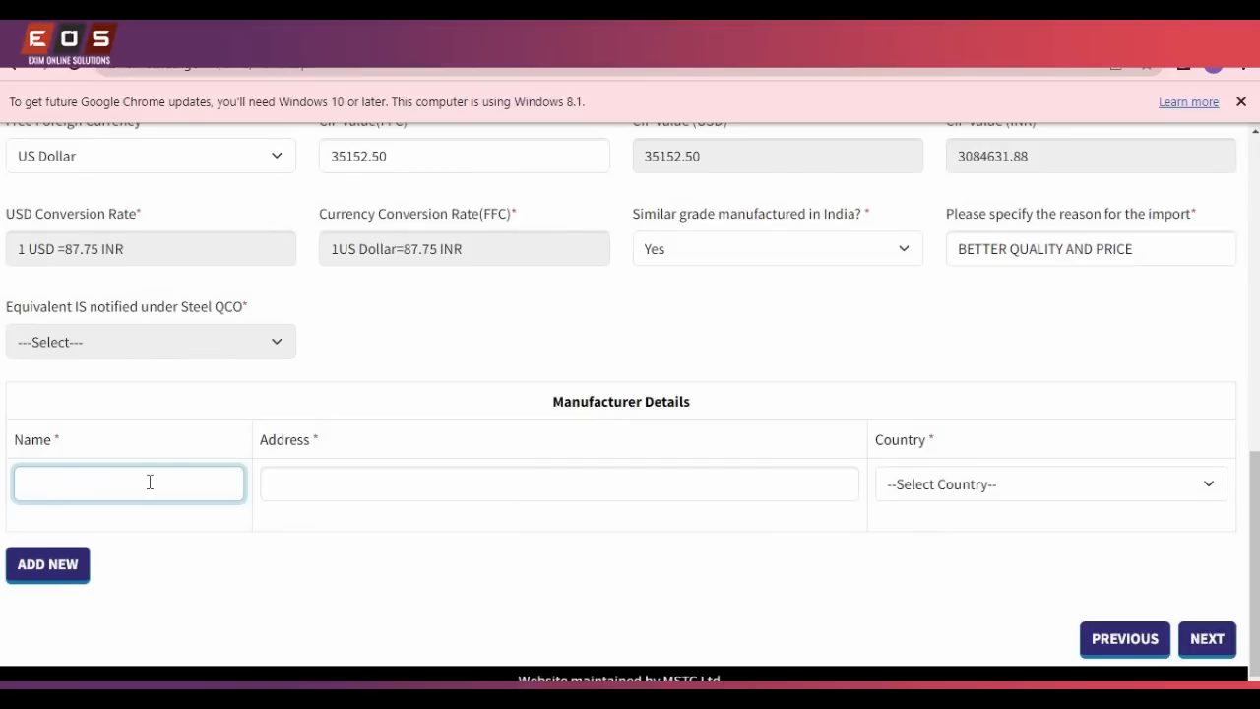
type("modCO")
key("BackSpace")
type("AN")
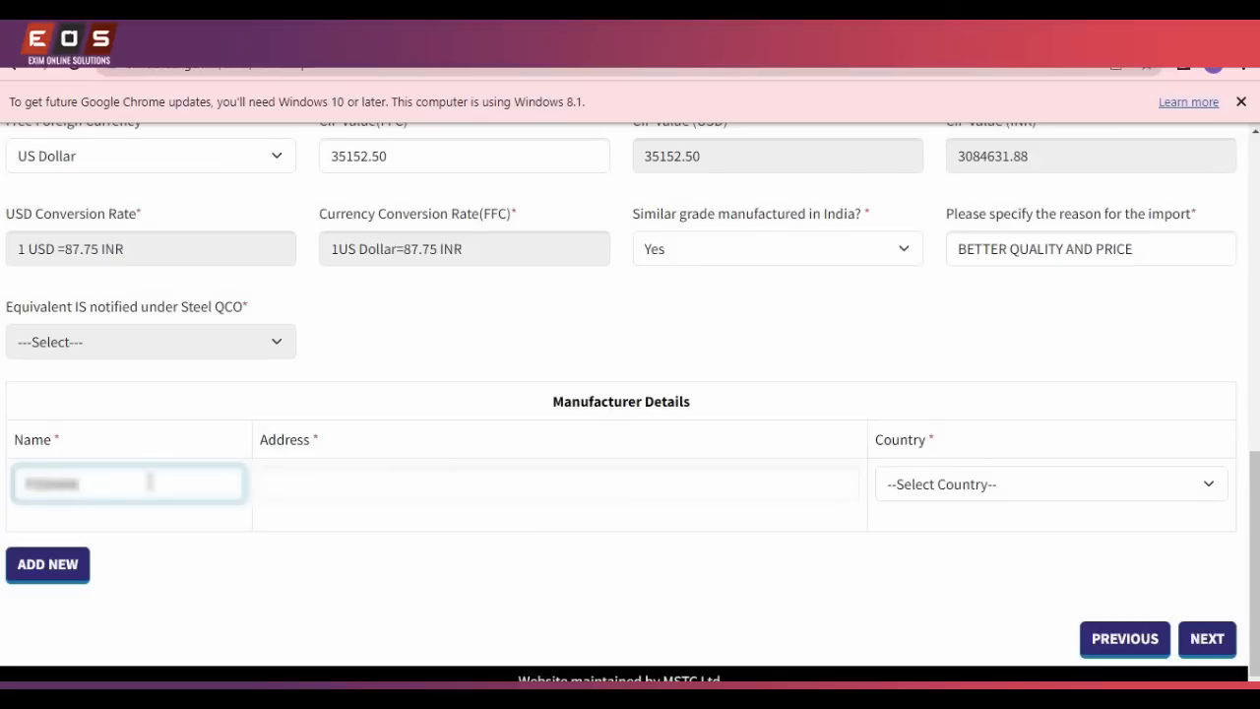
type(" JIN HE")
type("PRODUCT CO.,L")
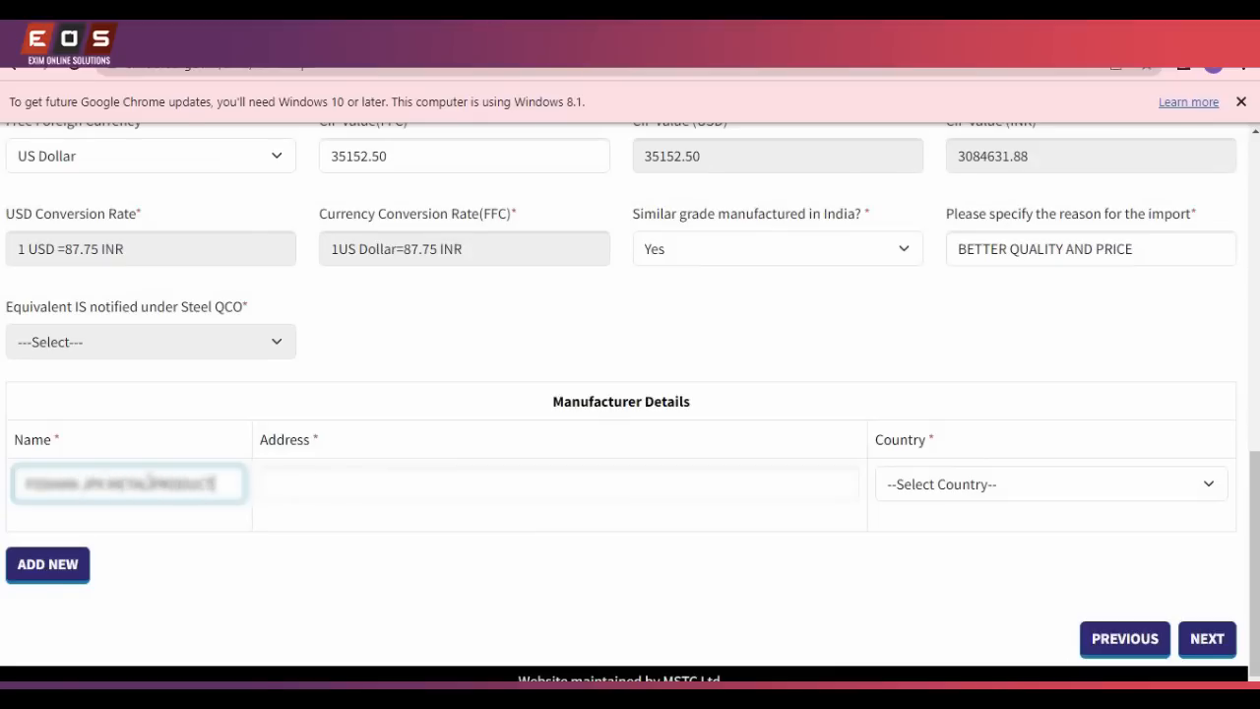
type("TD")
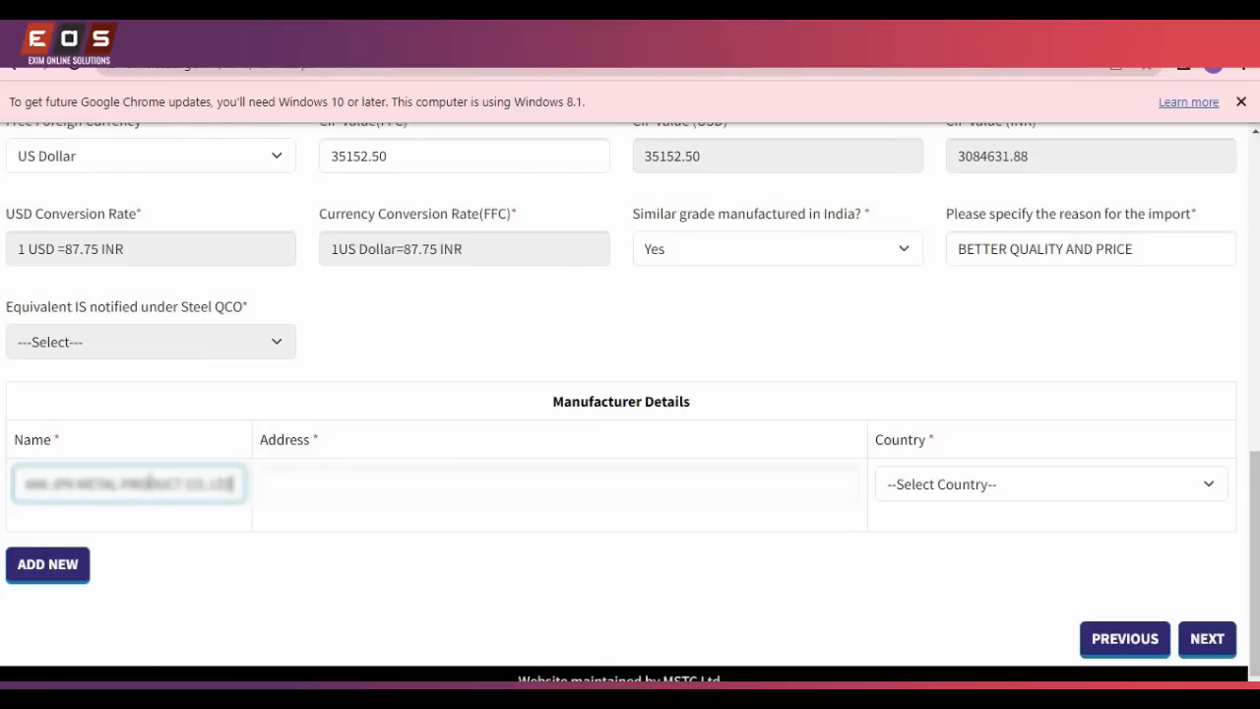
key("Tab")
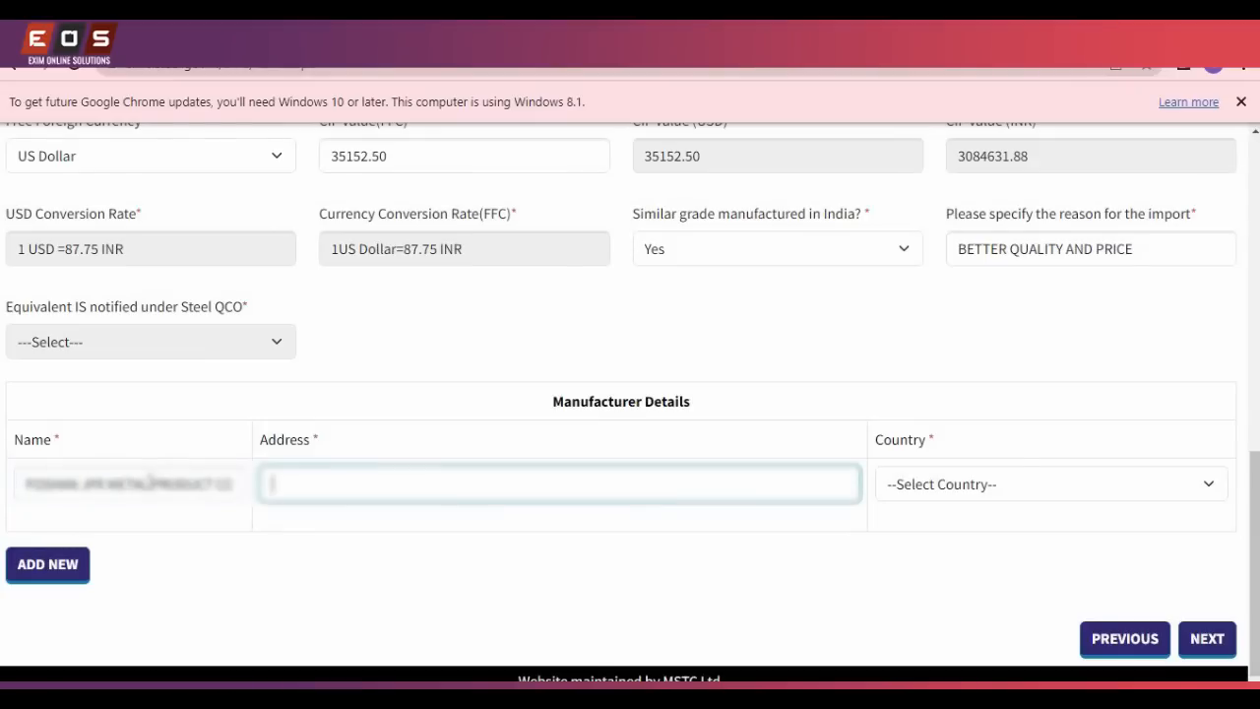
type("SHISHAN,BANHAI")
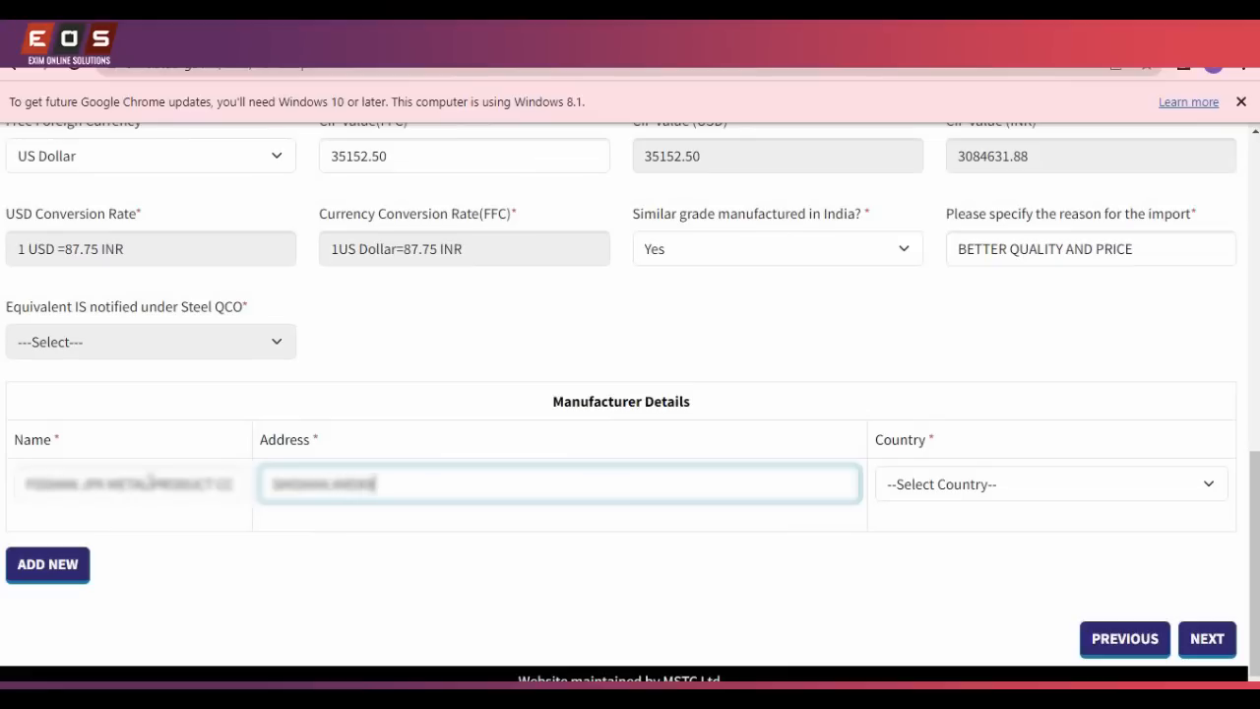
key("BackSpace")
type("UE TANGTOU VILLAGE SHE")
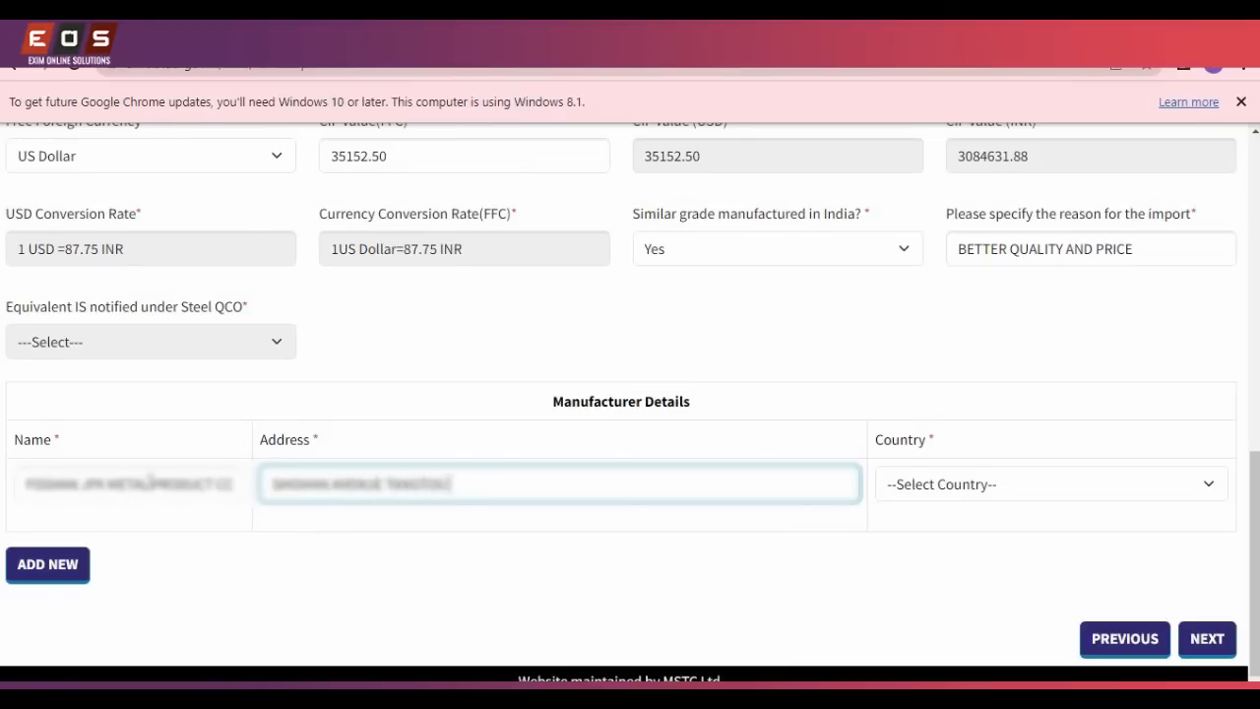
type("NZHEN")
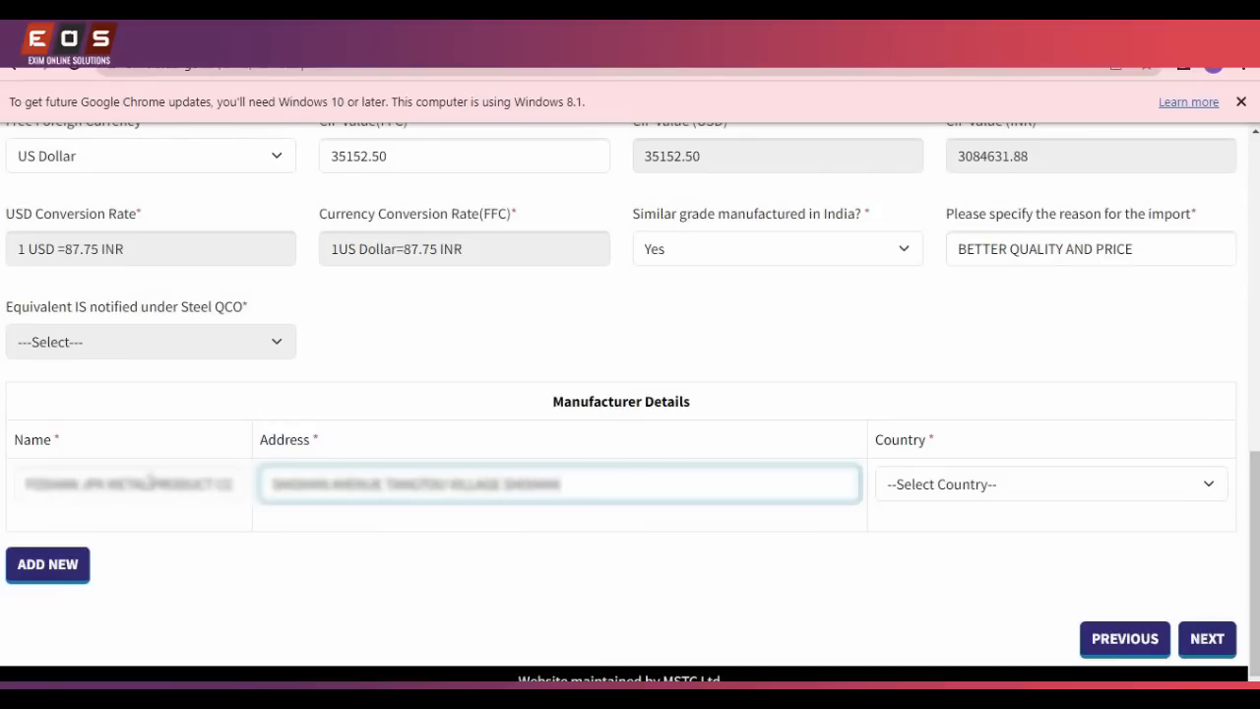
type(" TOWN NANHAI")
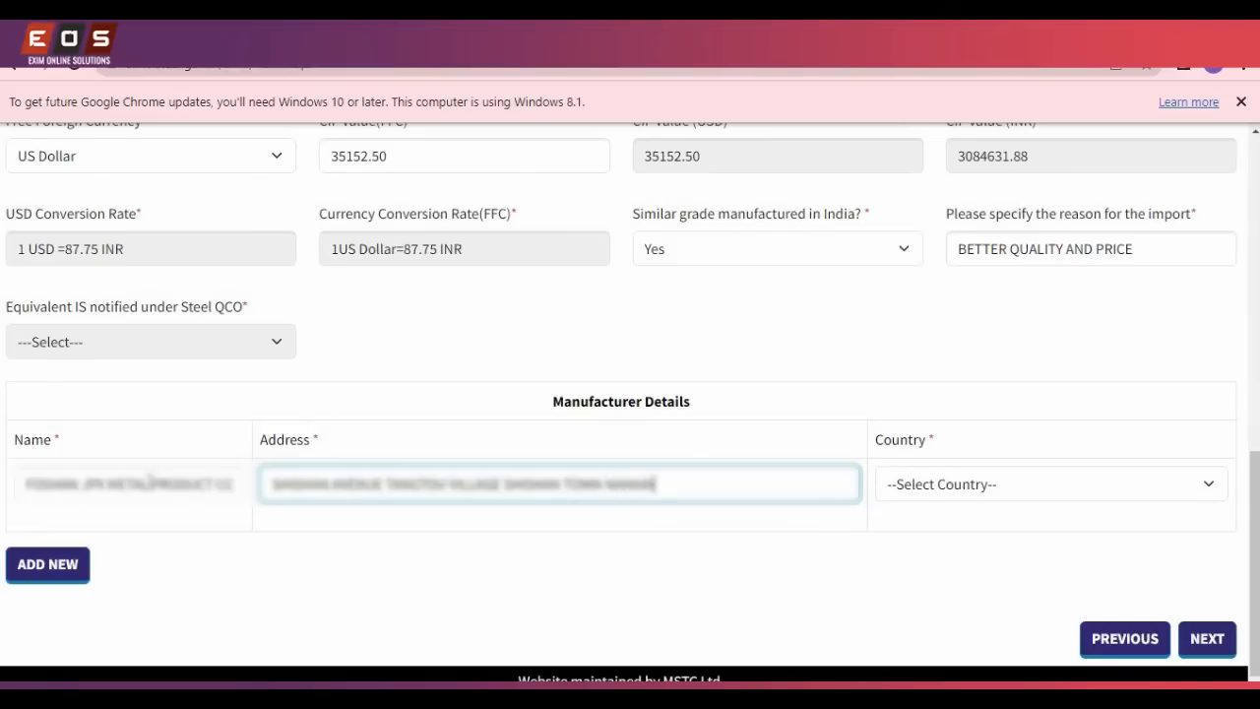
type(" DISTRICT")
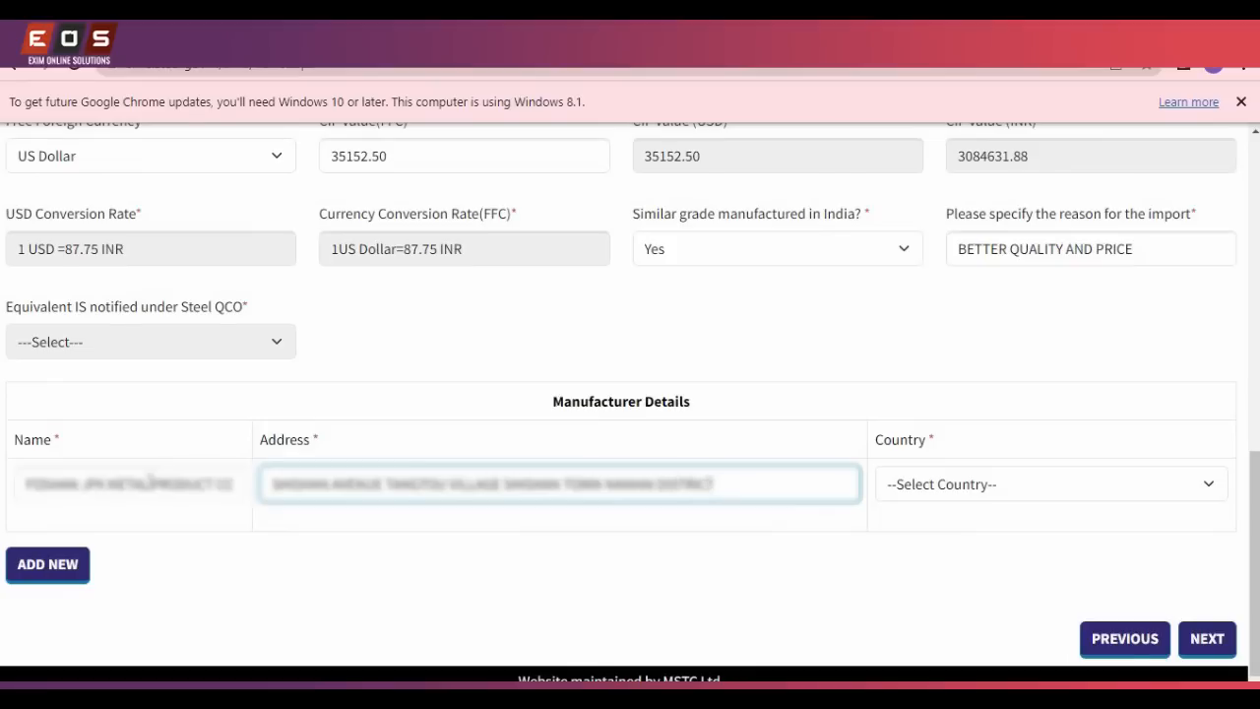
type(" FOSHAN LT")
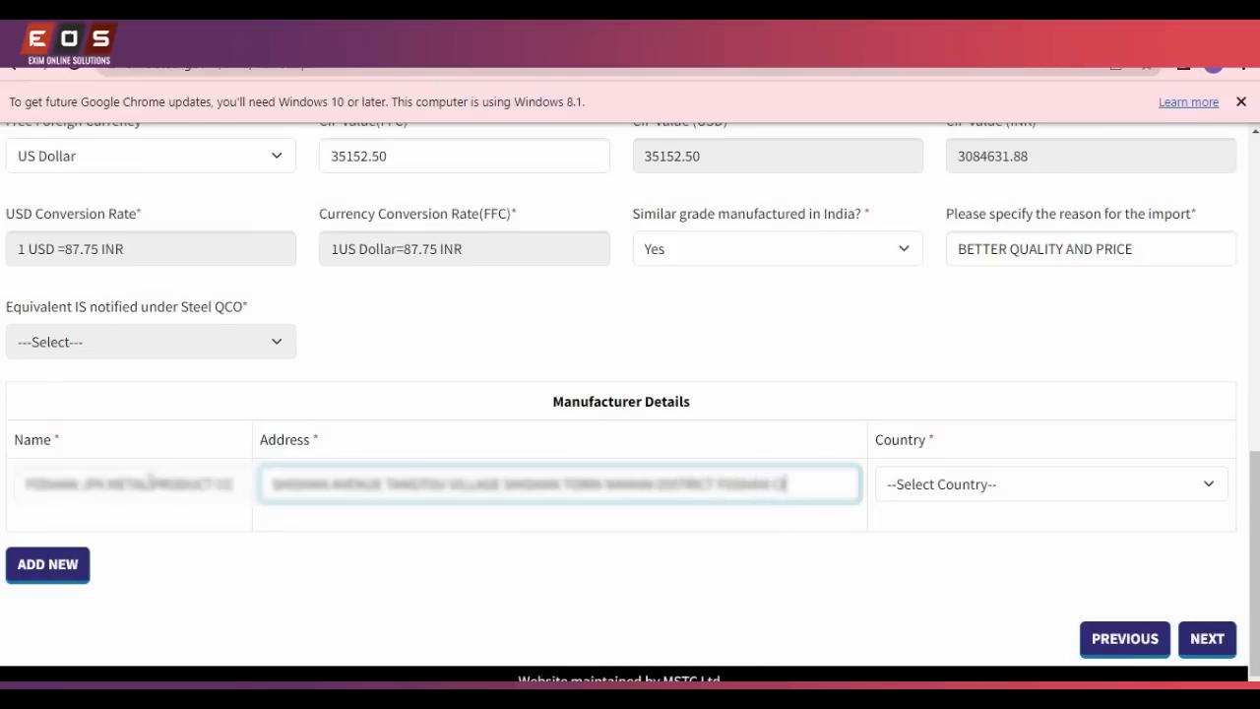
type("Y GUANGDONG PROV")
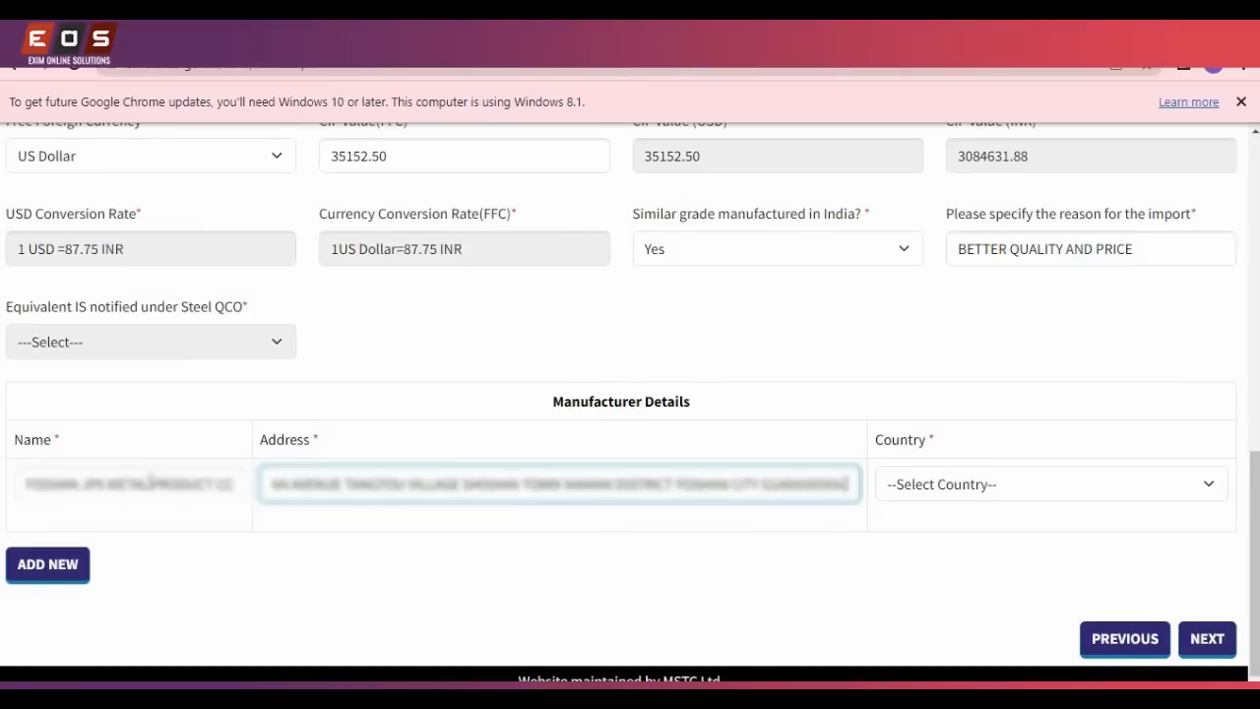
type("INCE")
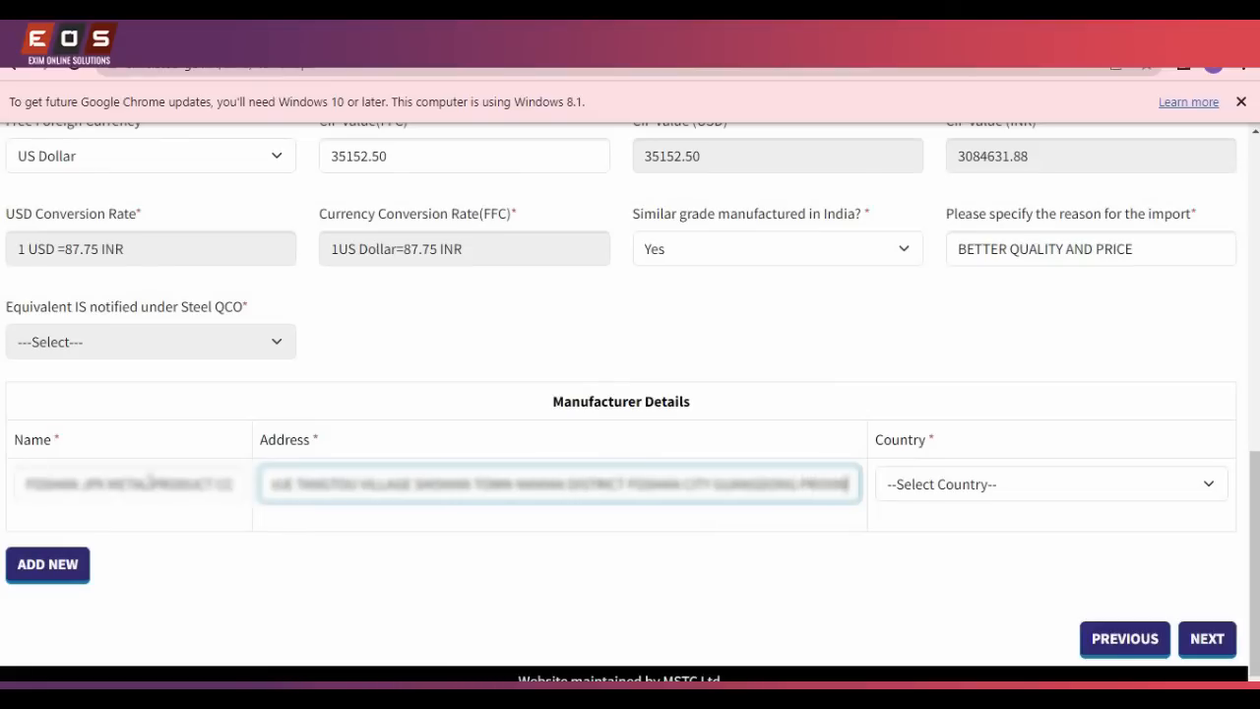
type(", CHINA")
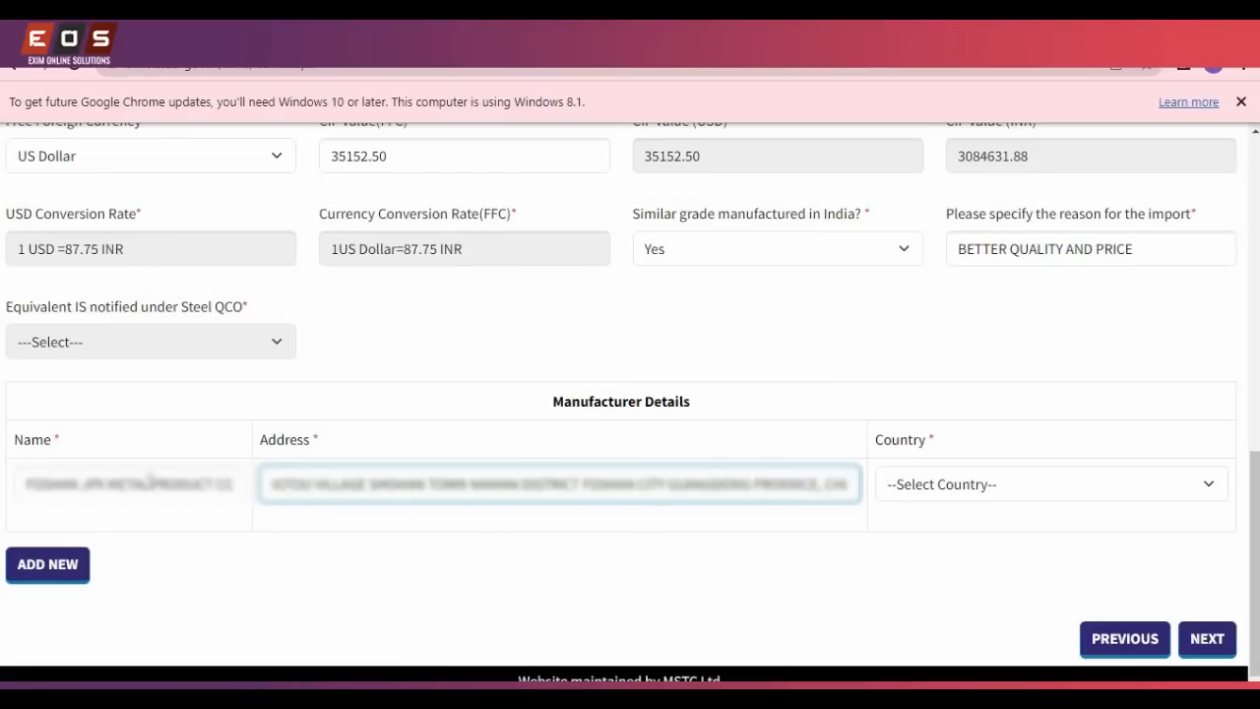
Step: Set the manufacturer's country to CHINA and add the item
key("Tab")
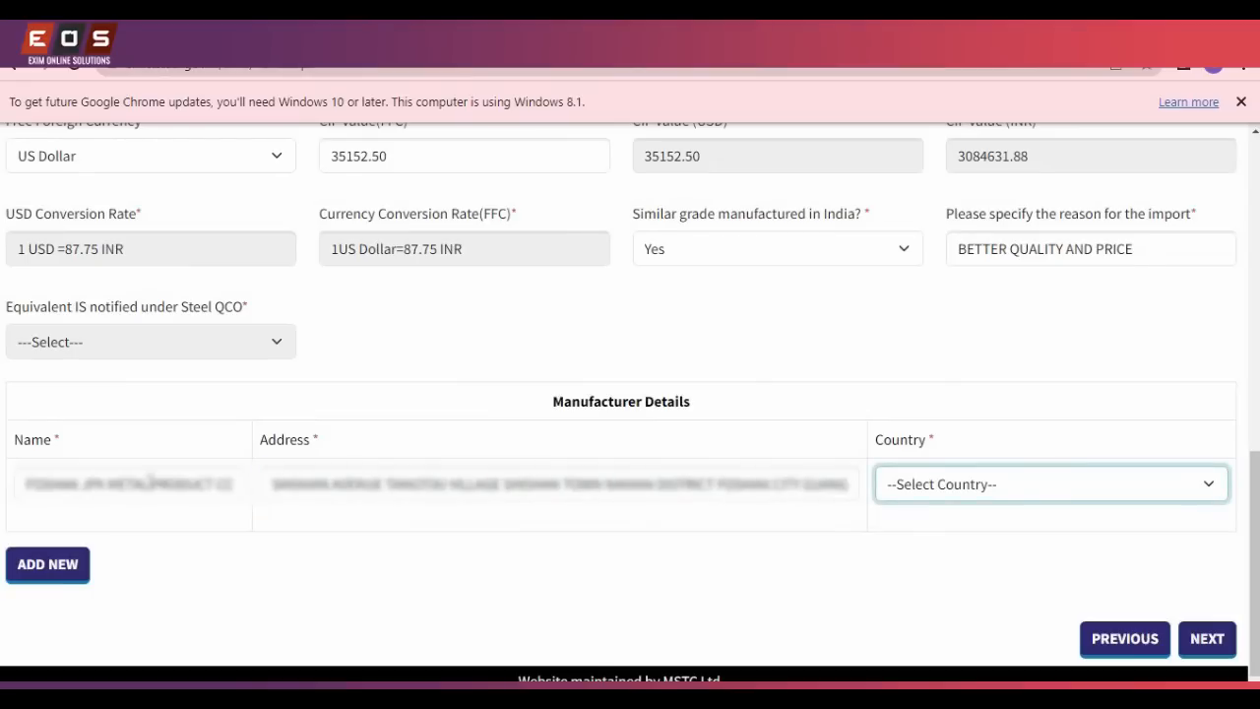
key("c")
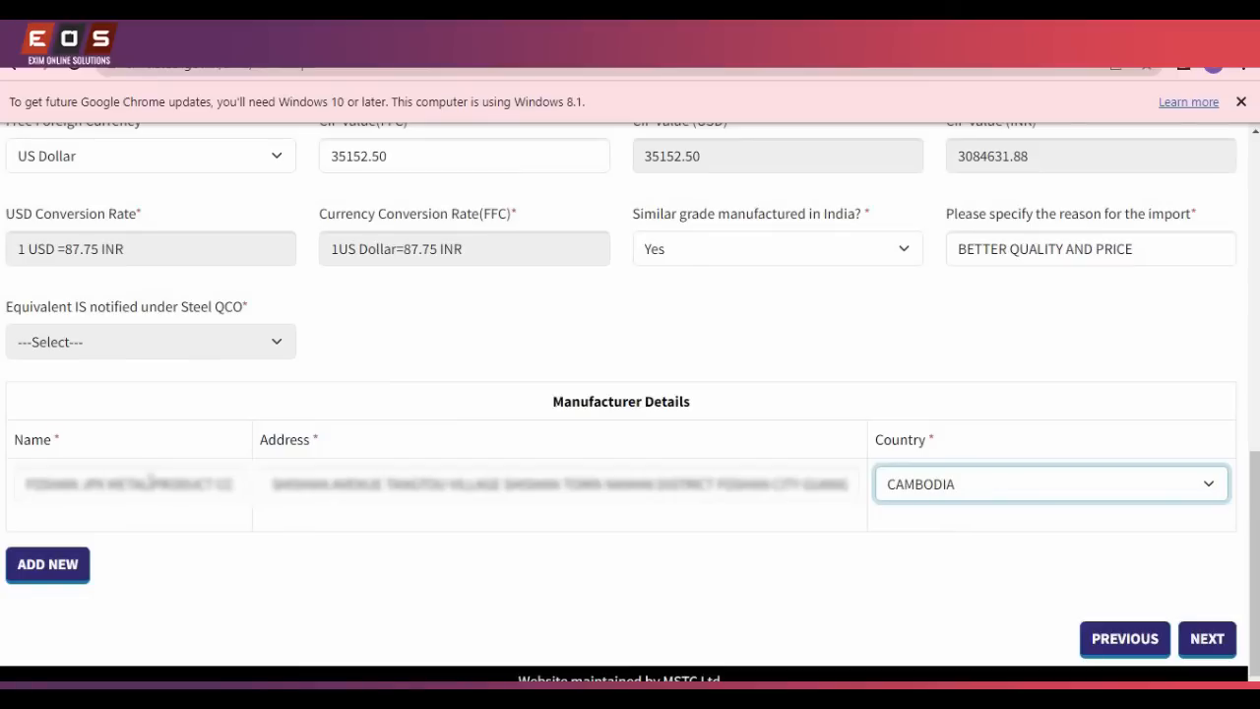
key("c")
key("h")
key("i")
key("n")
left_click(57, 576)
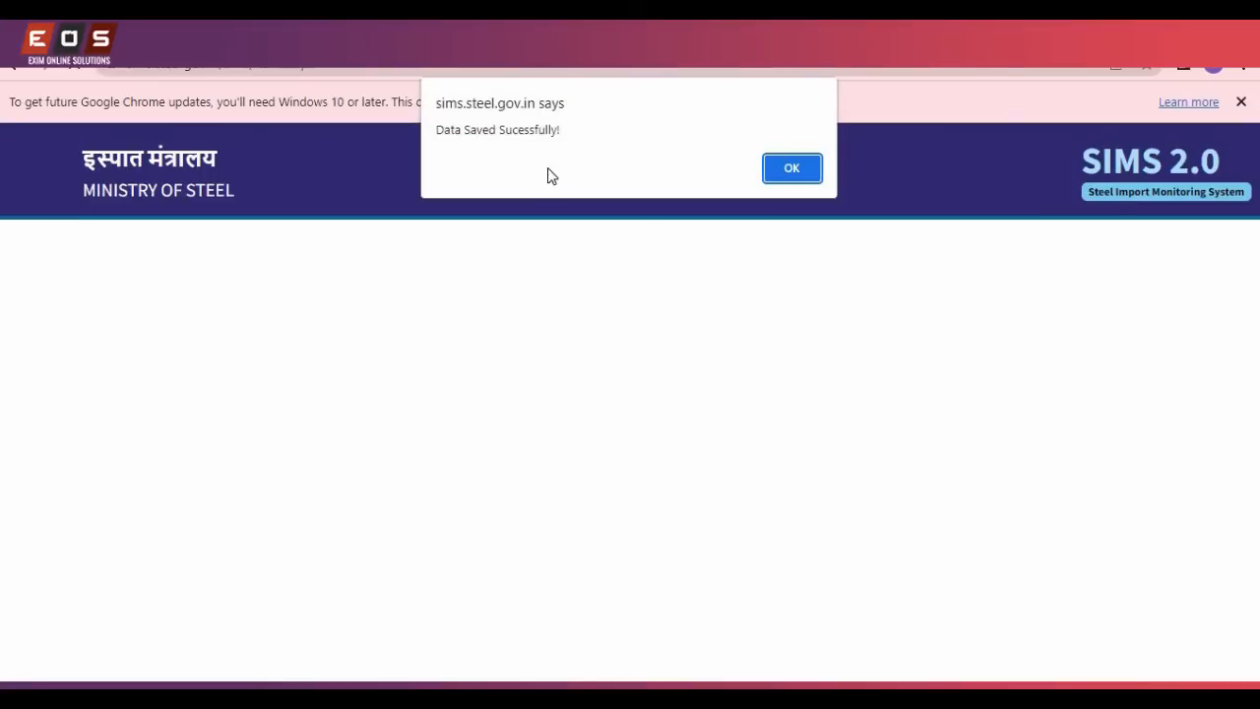
Step: Acknowledge the Data Saved alert, review the items table, and continue to the Attachment step
left_click(805, 172)
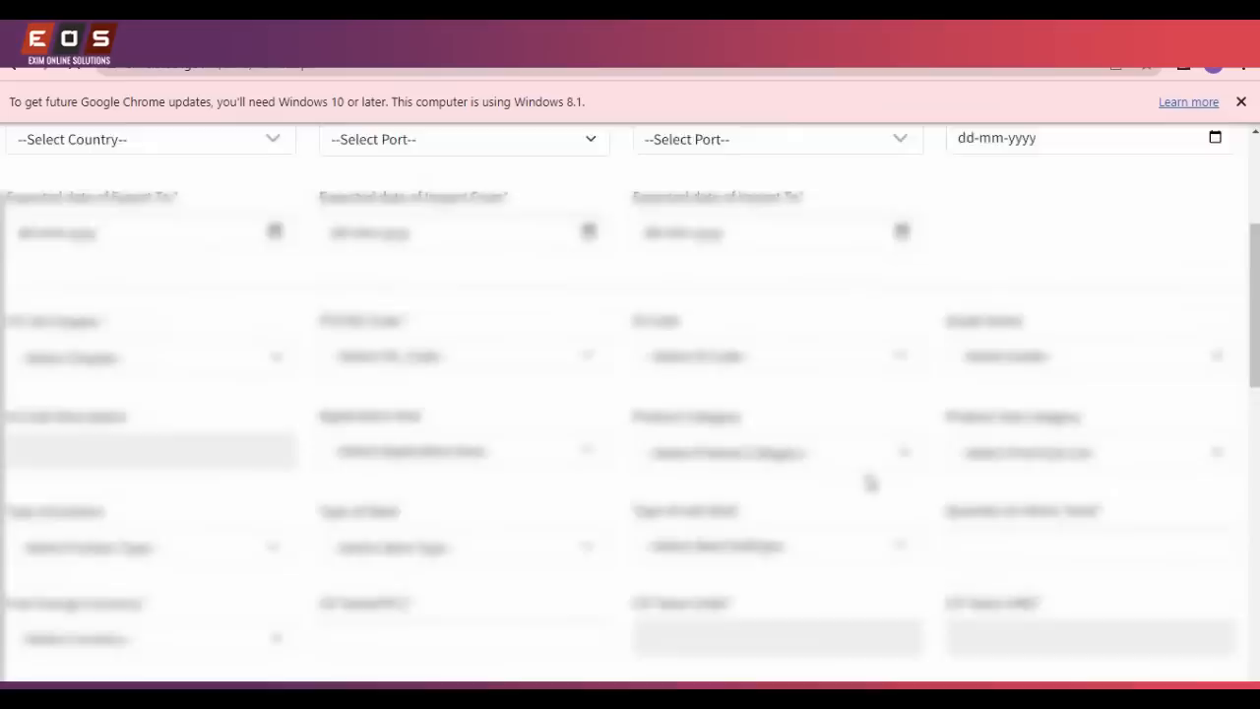
scroll(871, 483, "down", 3)
scroll(871, 482, "down", 4)
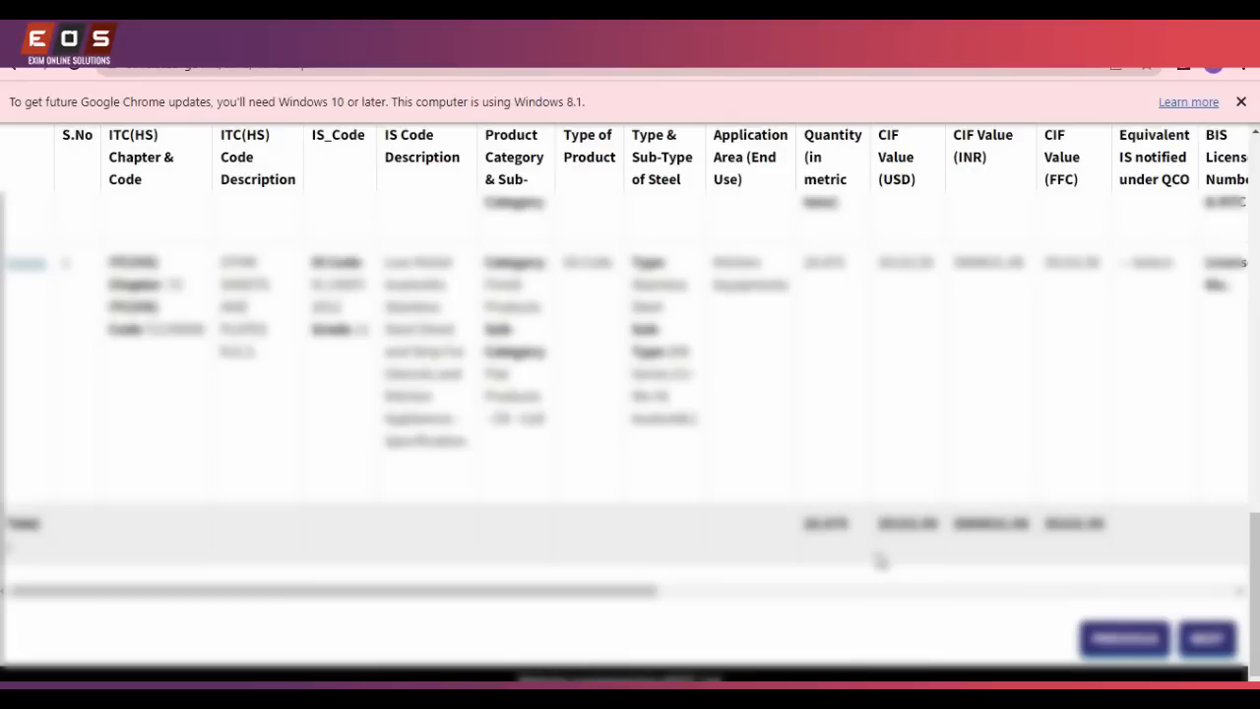
left_click(1209, 640)
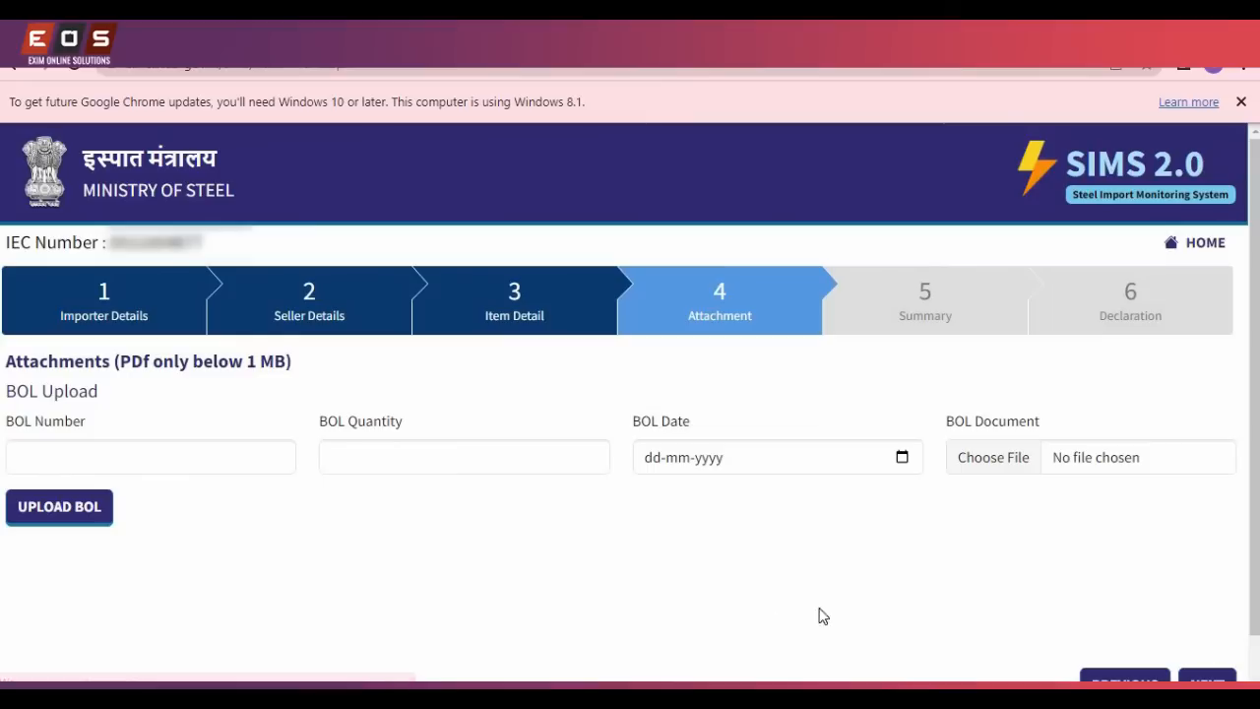
Step: Enter the BOL number, BOL quantity 26.875 and BOL date 26-02-2025
left_click(76, 464)
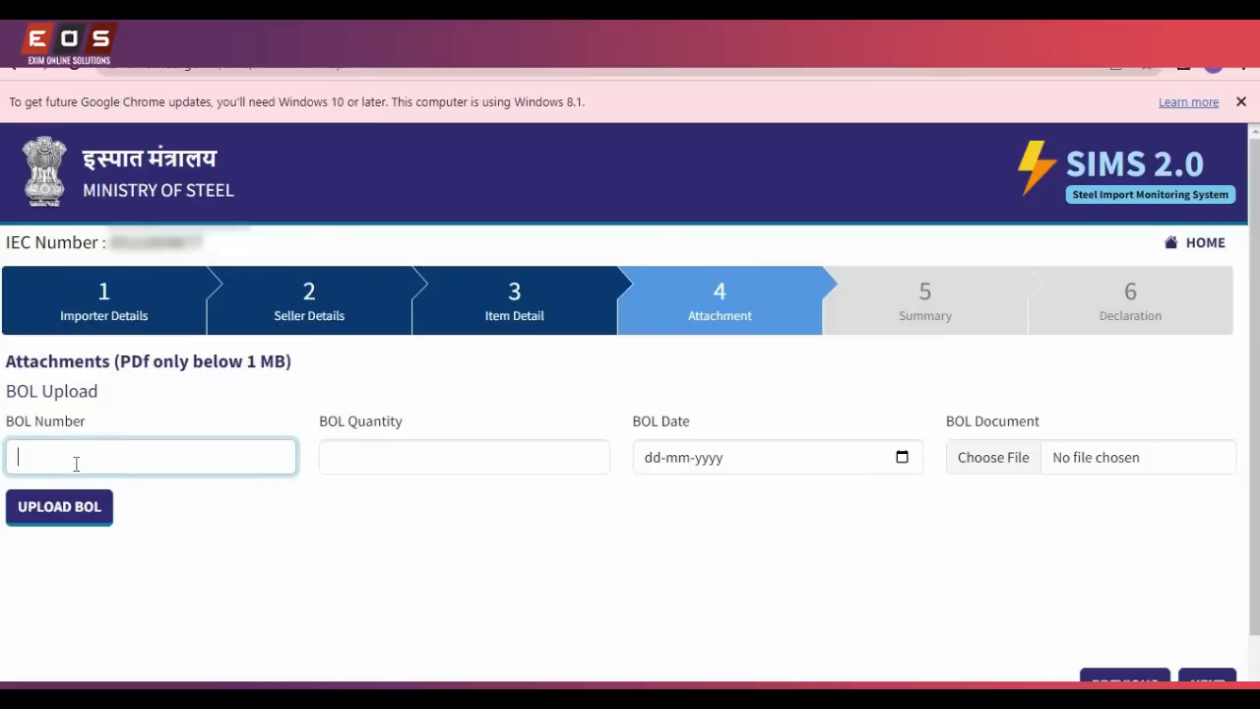
type("1234")
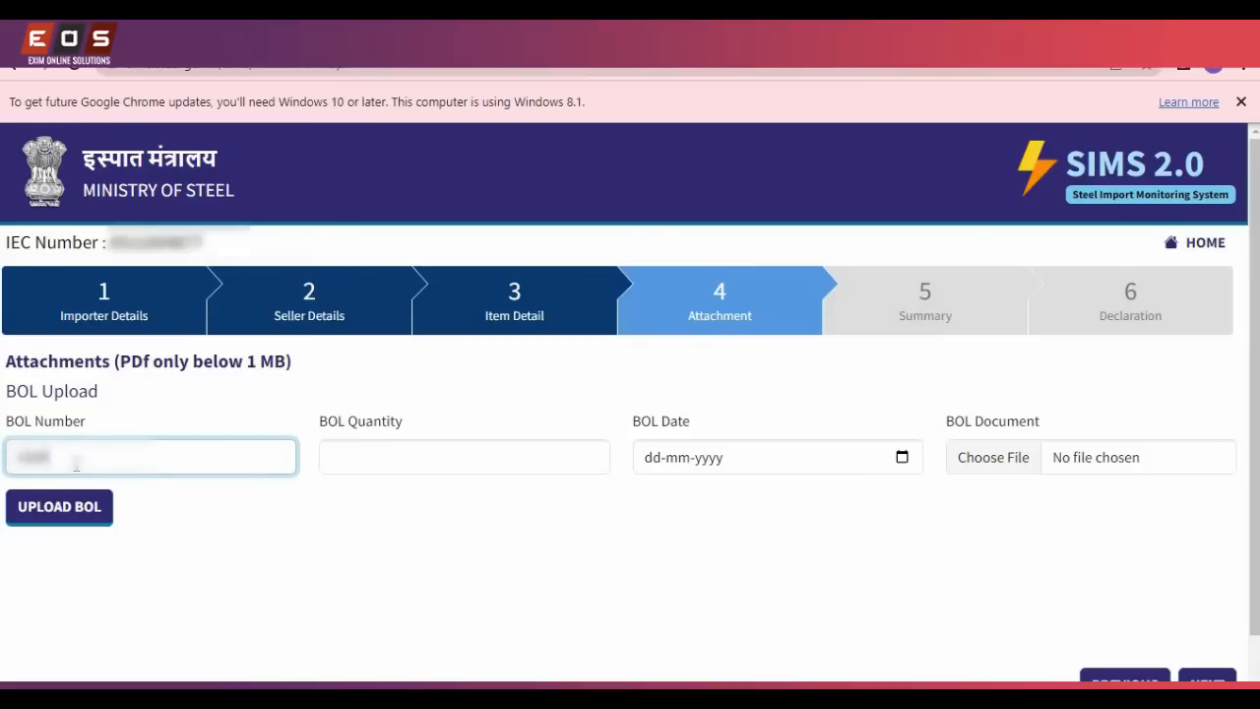
type("567890")
key("Tab")
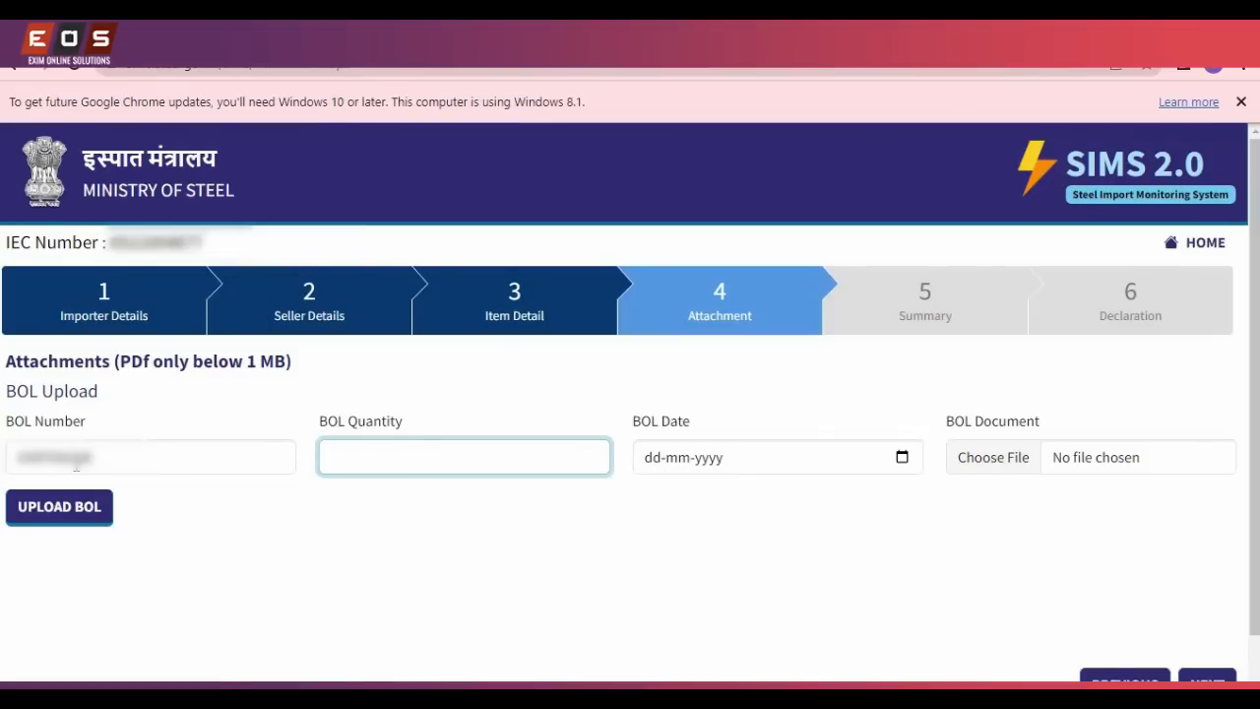
type("26.875")
left_click(902, 457)
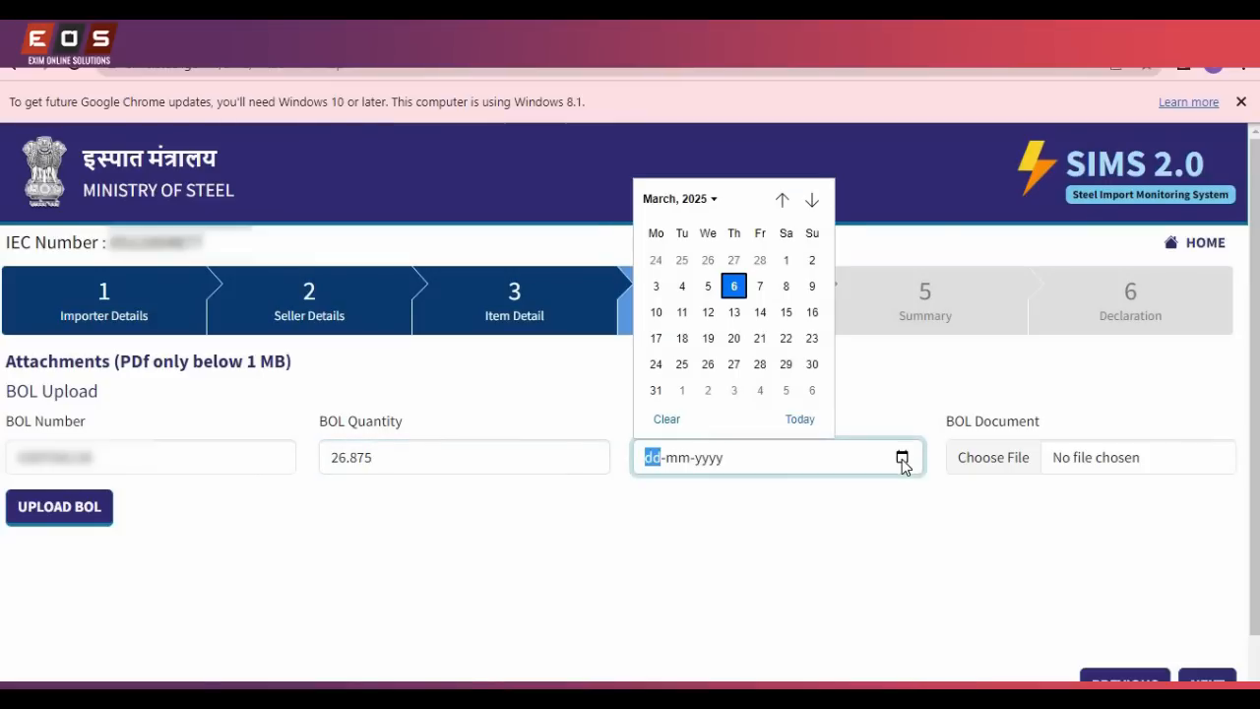
left_click(784, 204)
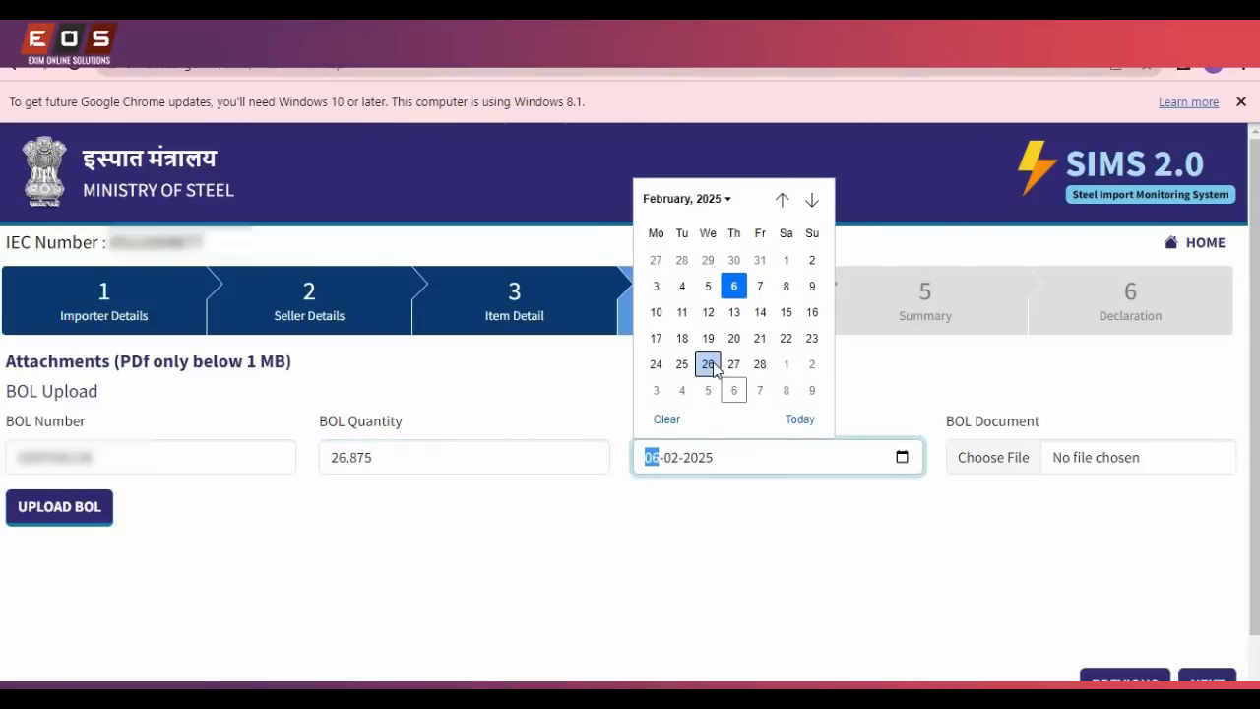
left_click(711, 364)
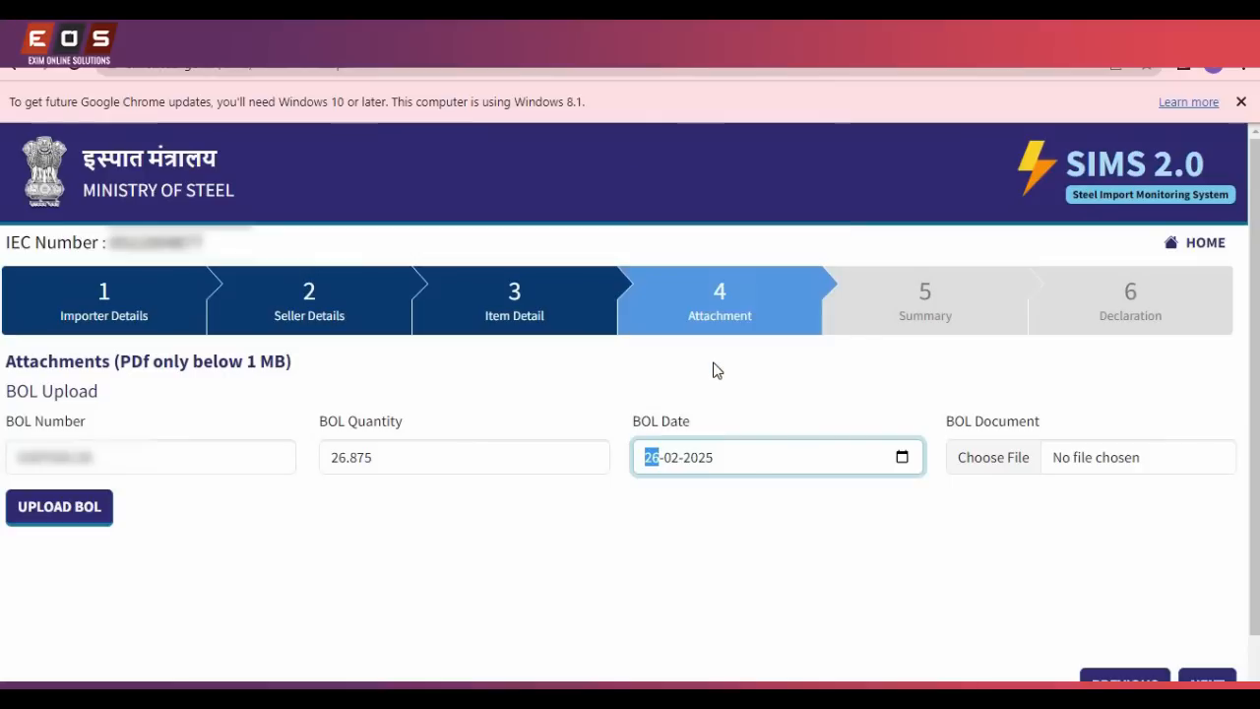
Step: Attach the first PDF as the BOL document, upload it, and acknowledge the saved confirmation
left_click(969, 459)
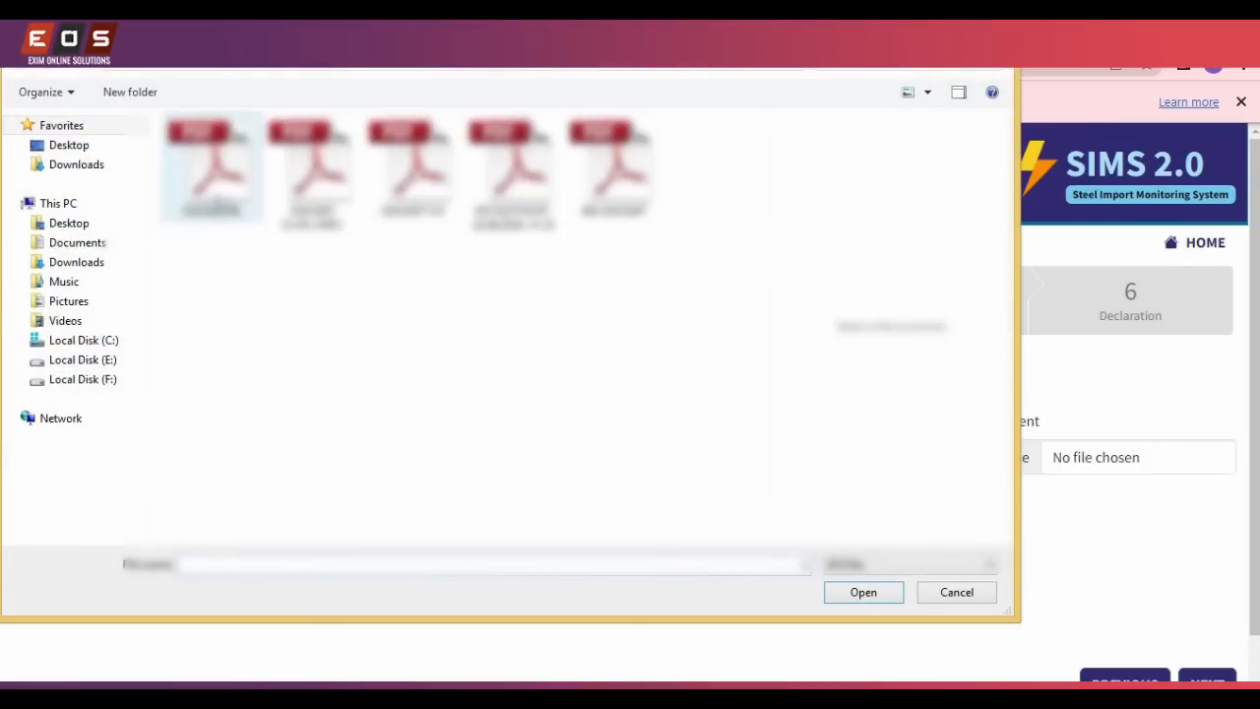
left_click(211, 170)
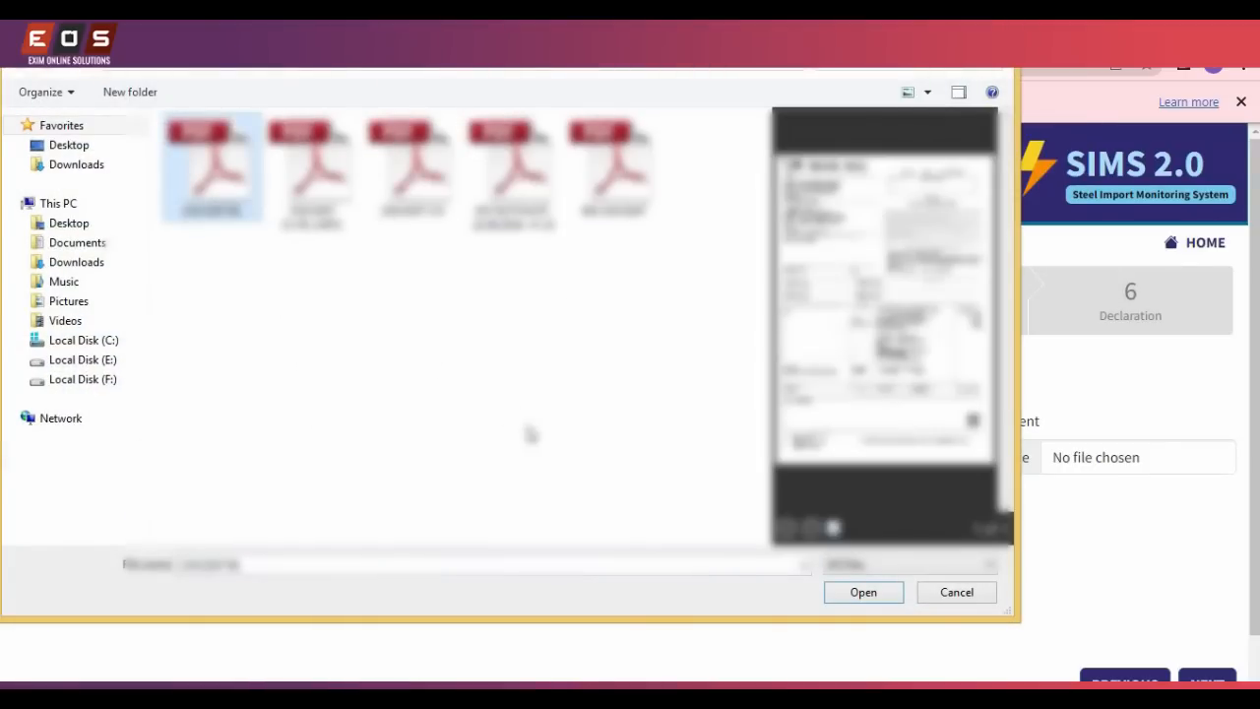
left_click(843, 597)
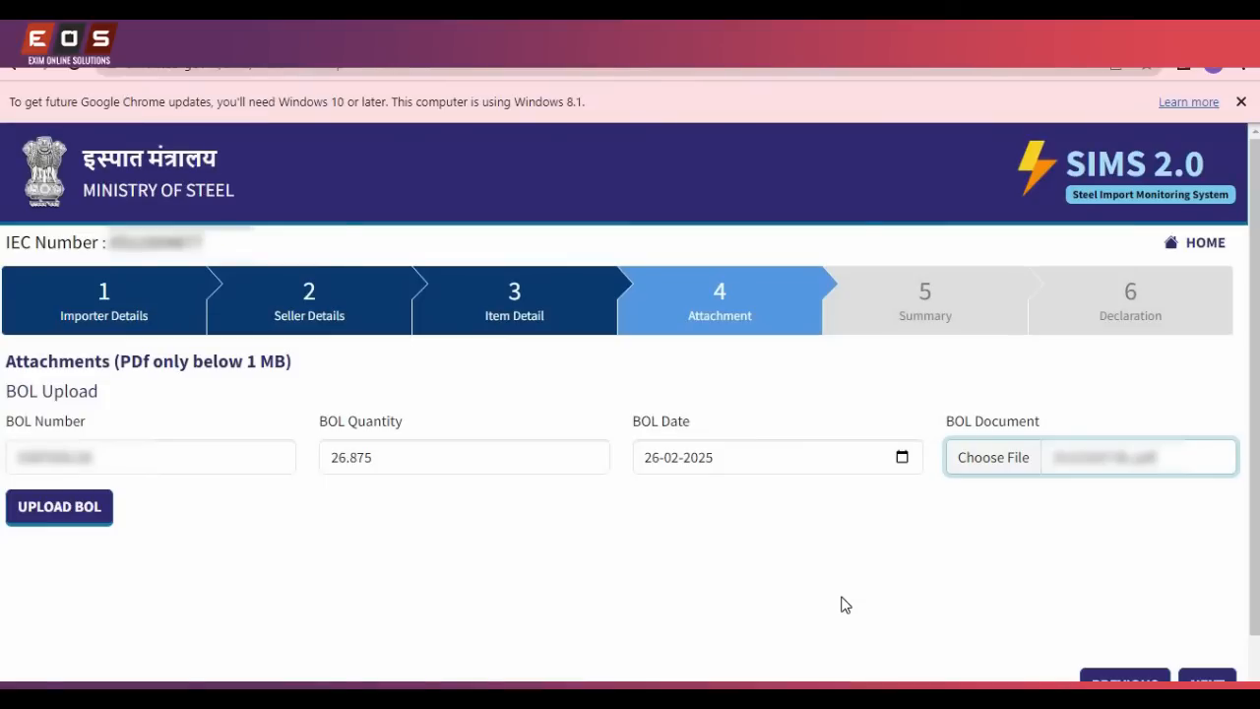
left_click(41, 517)
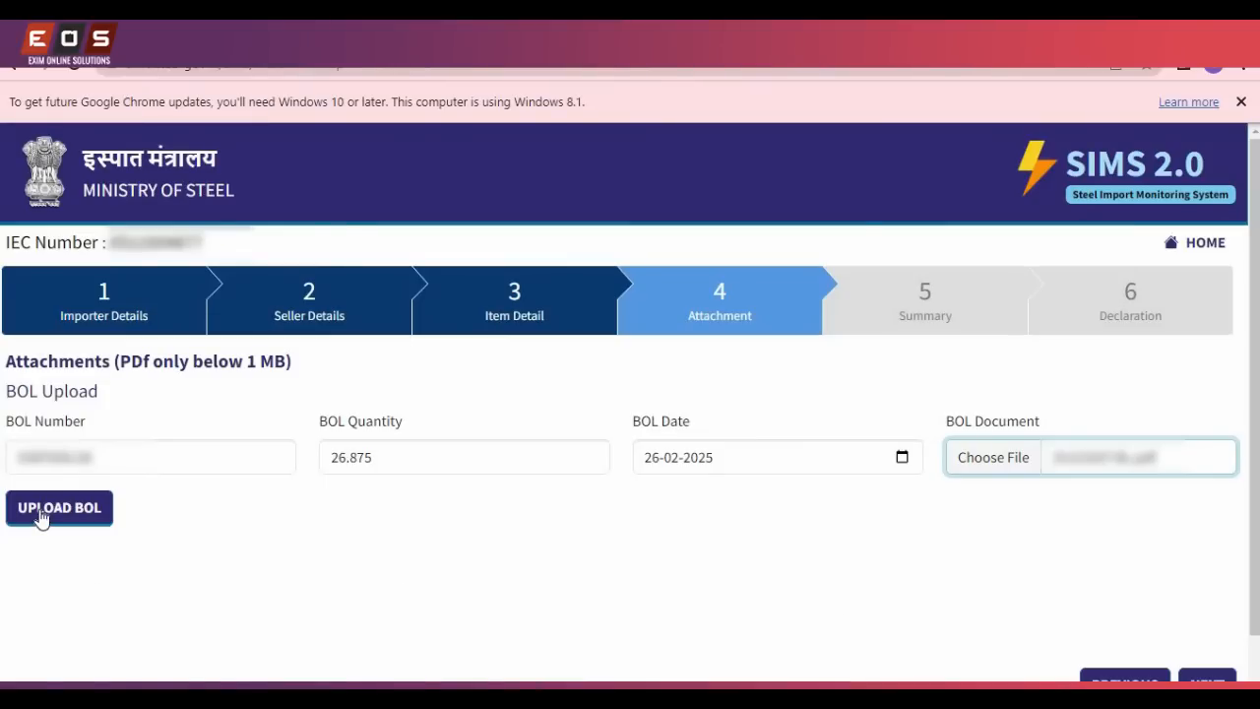
left_click(42, 517)
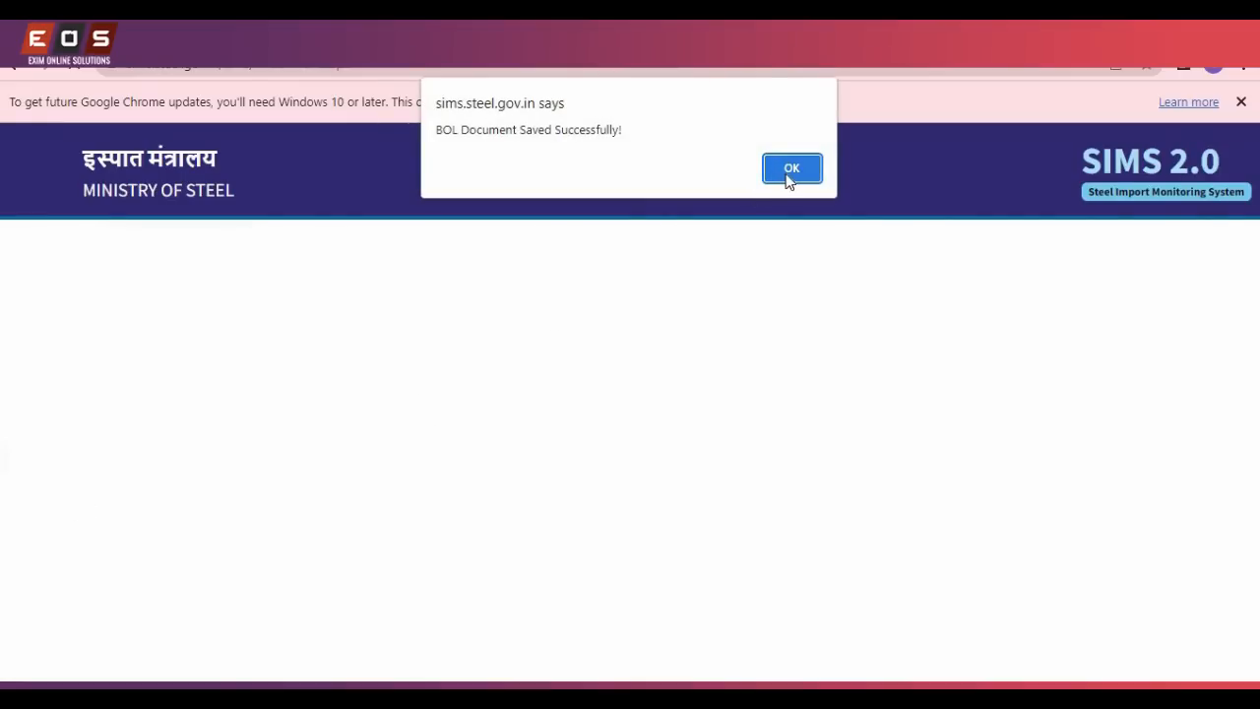
left_click(790, 169)
Step: Enter the invoice number and invoice quantity 26.875
scroll(276, 509, "down", 2)
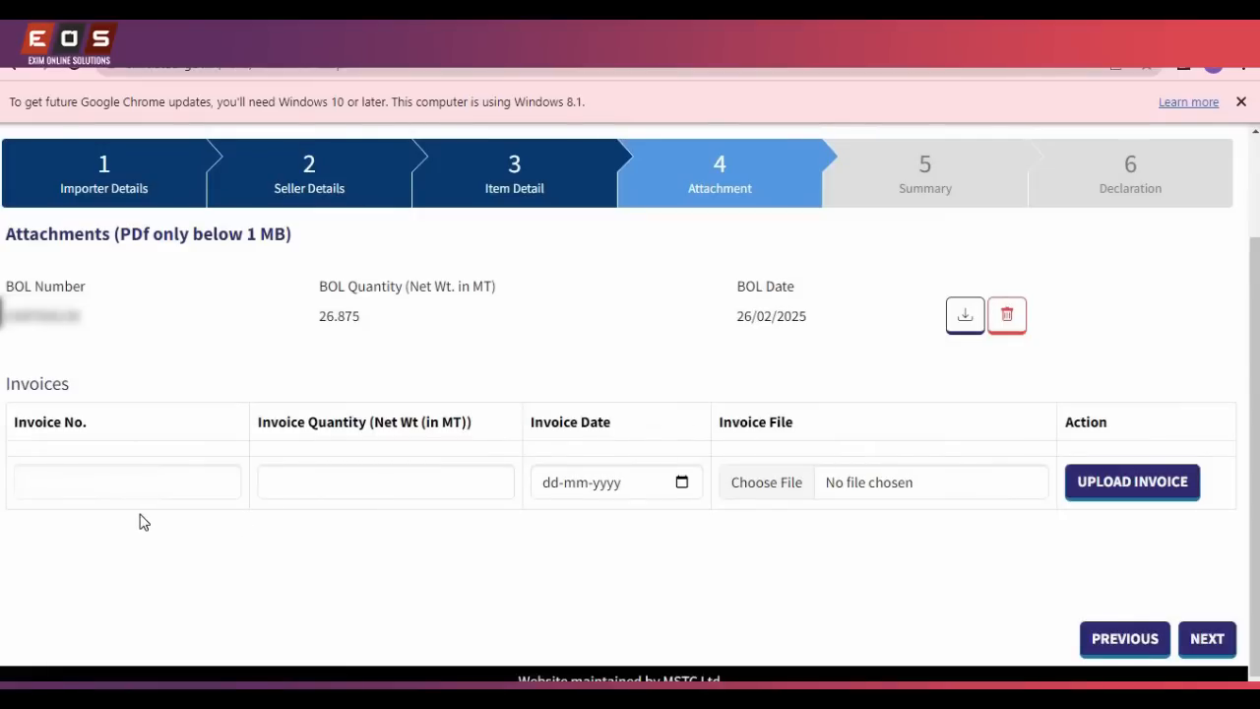
left_click(71, 483)
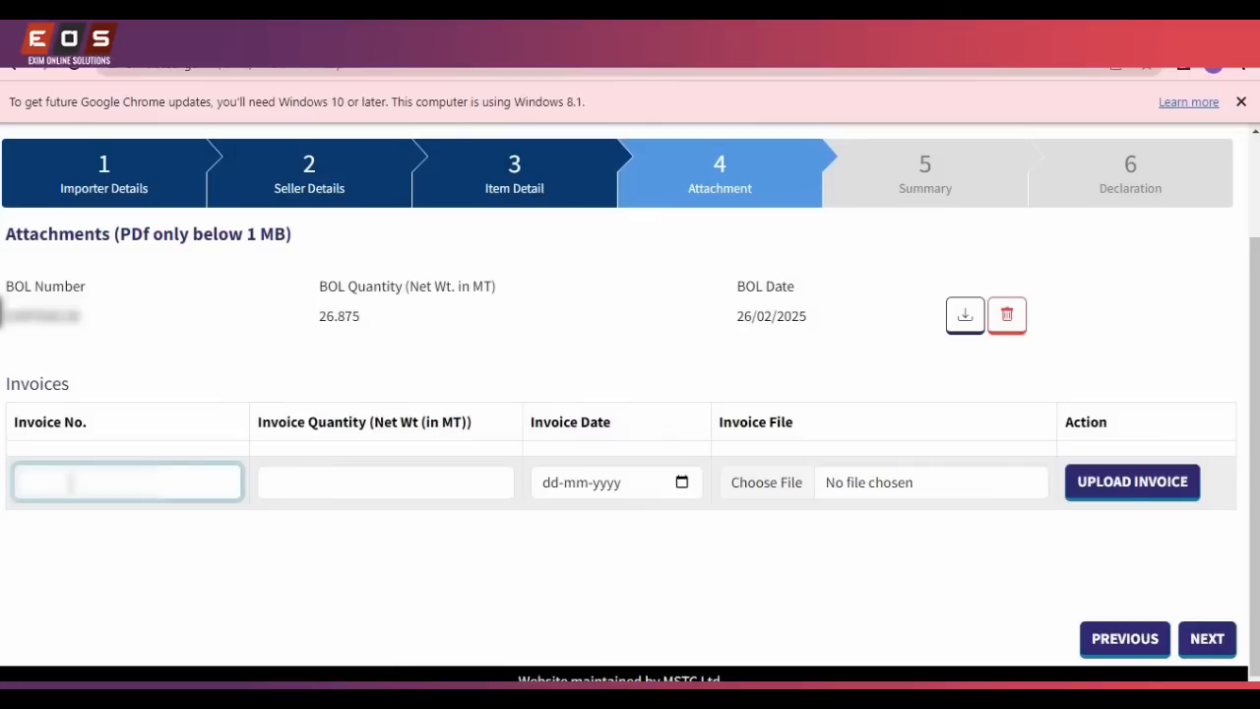
type("0084486")
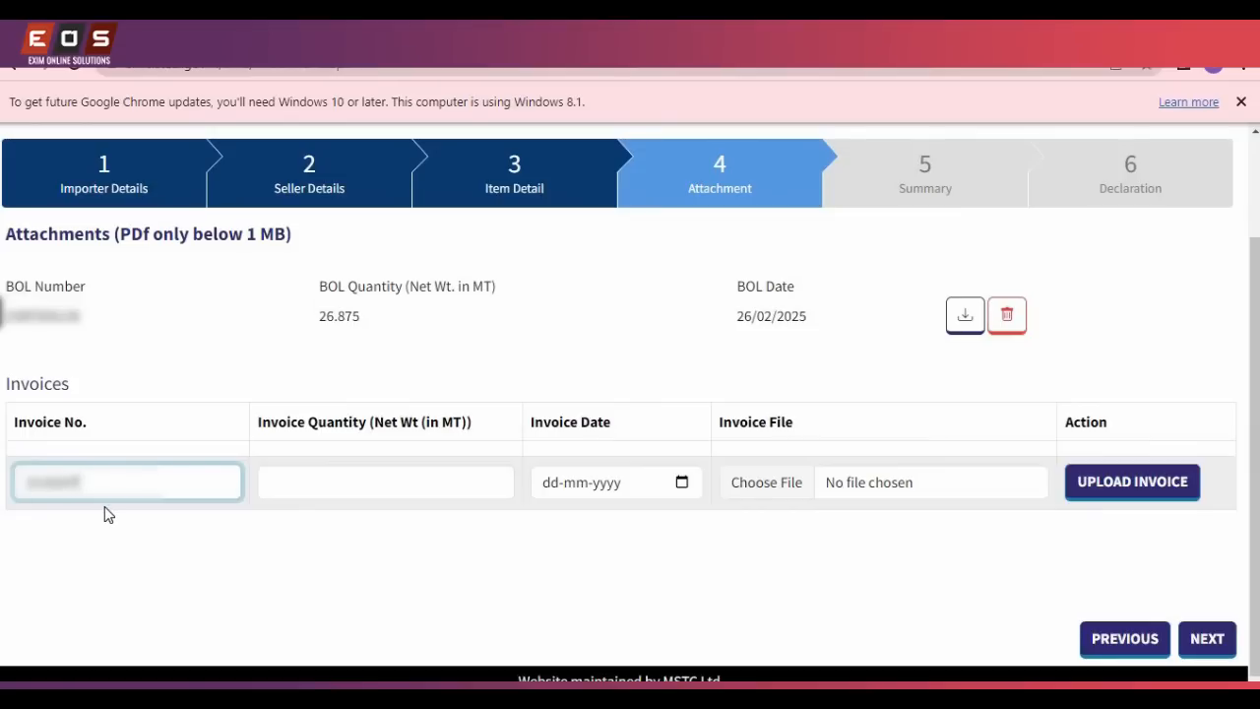
left_click(52, 481)
left_click(274, 490)
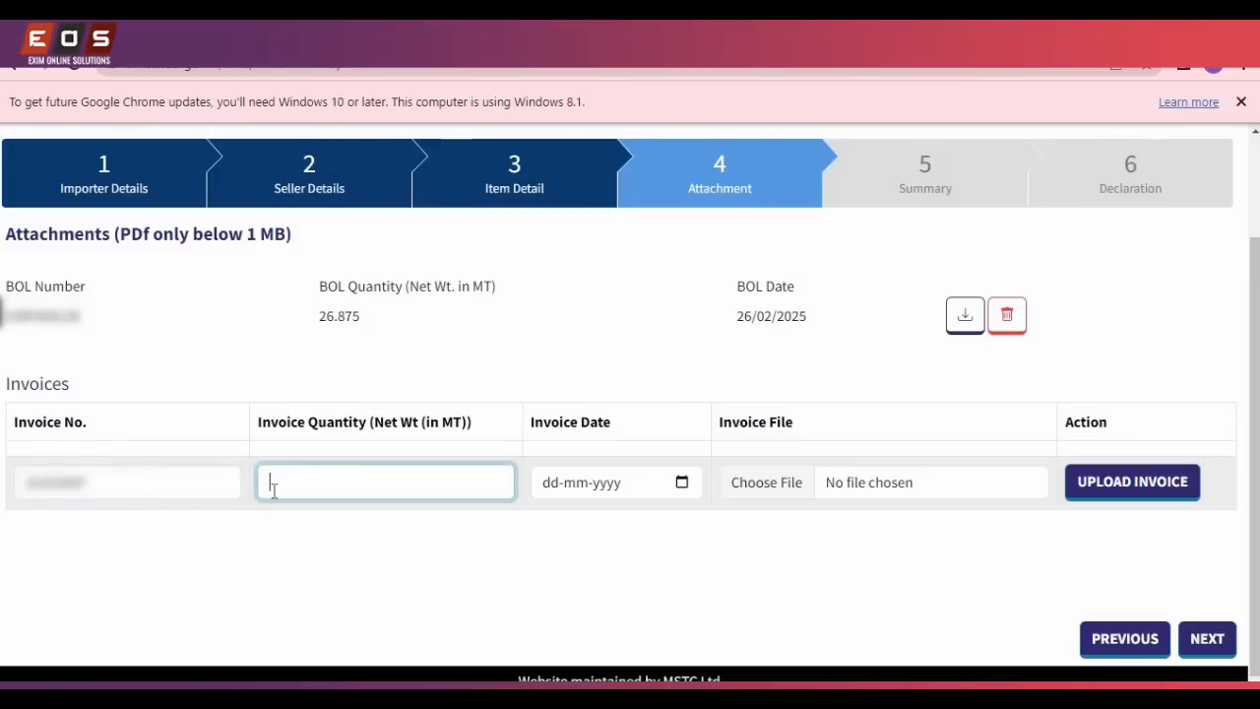
type("26.875")
key("Tab")
Step: Set the invoice date to 22/02/2025, attach the second PDF, and upload the invoice
left_click(681, 483)
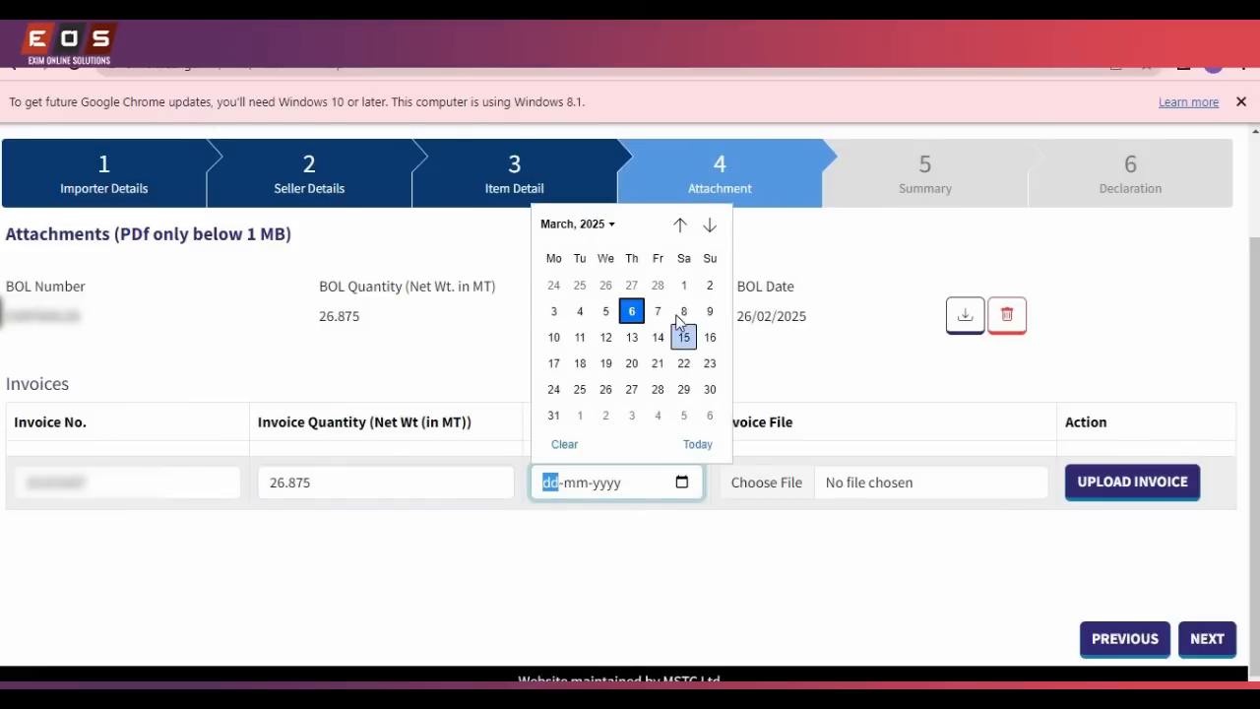
left_click(680, 225)
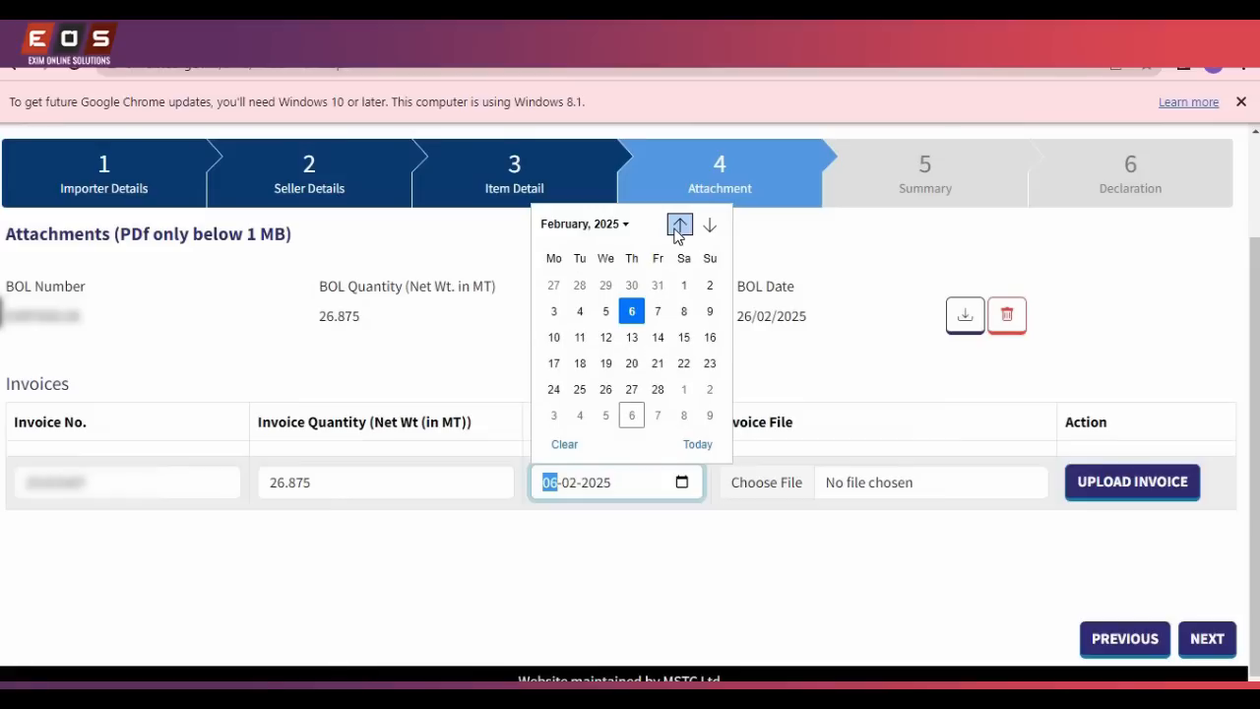
left_click(683, 363)
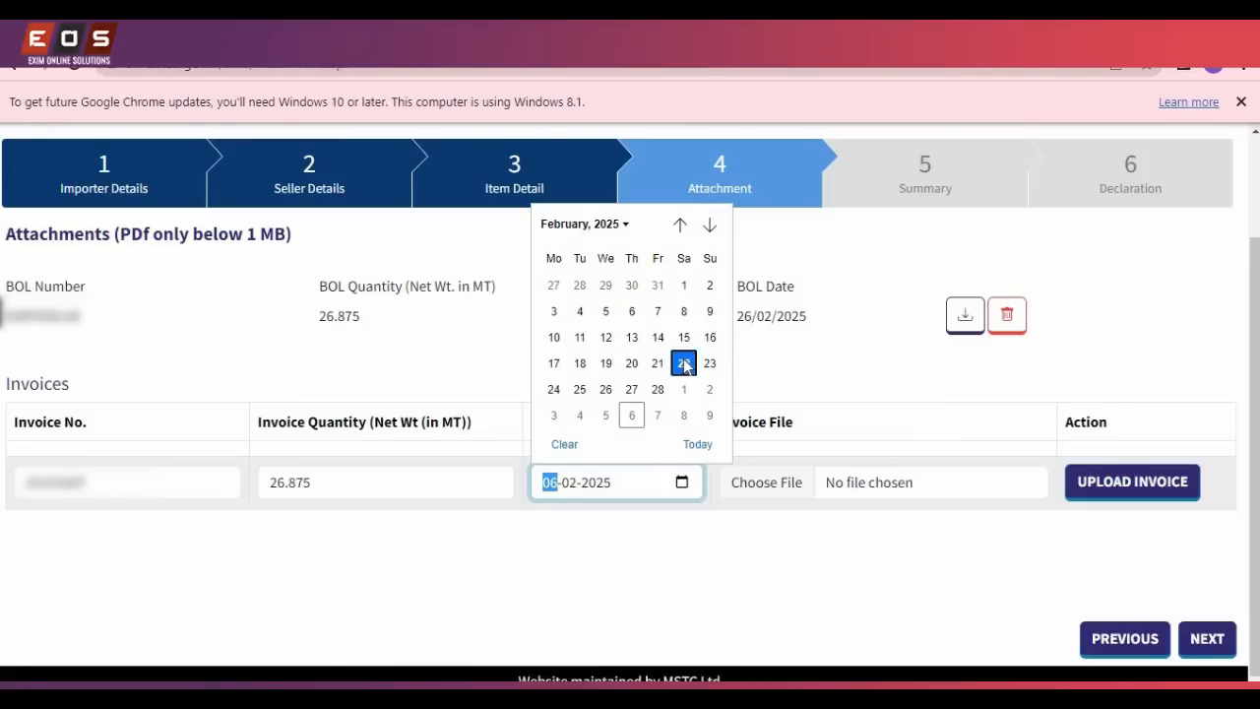
left_click(759, 489)
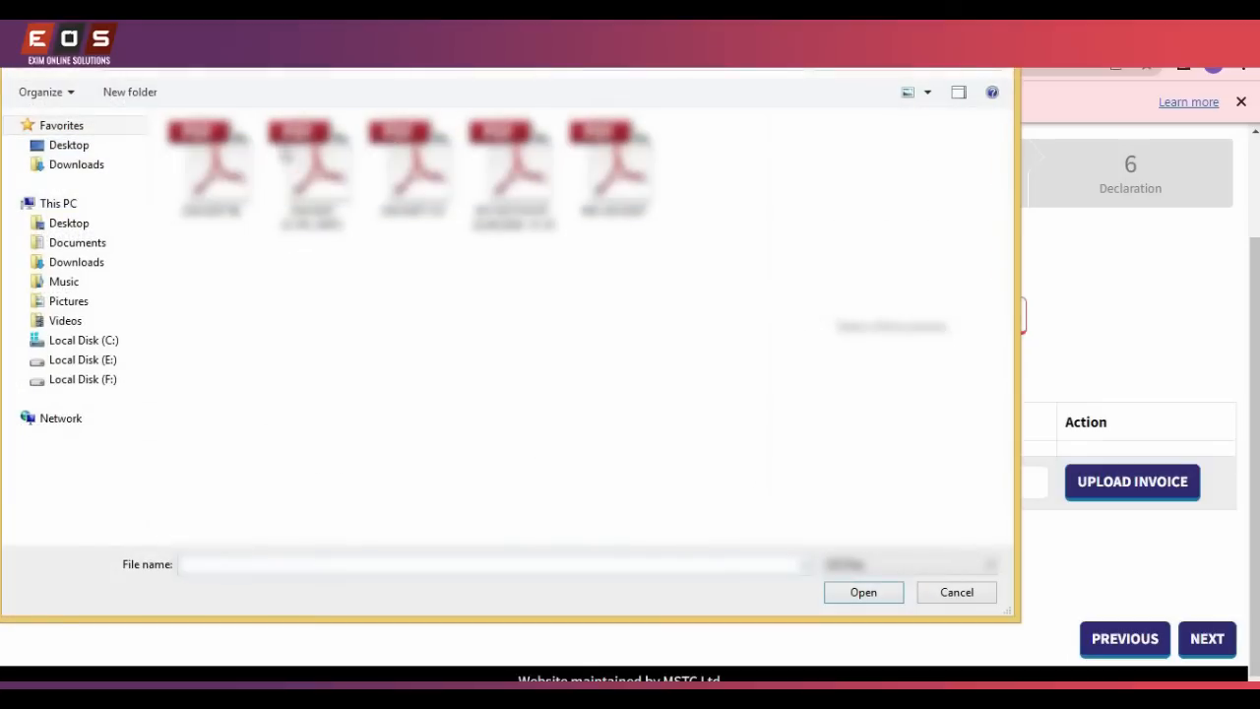
left_click(313, 172)
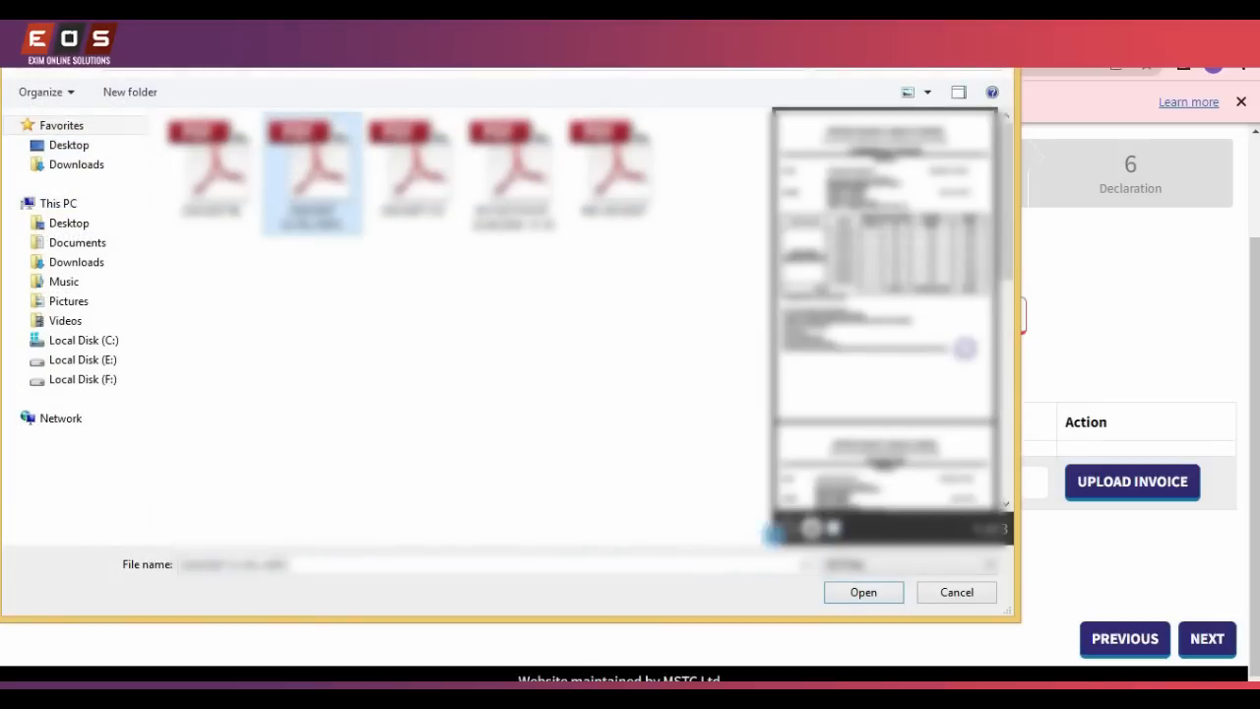
left_click(863, 592)
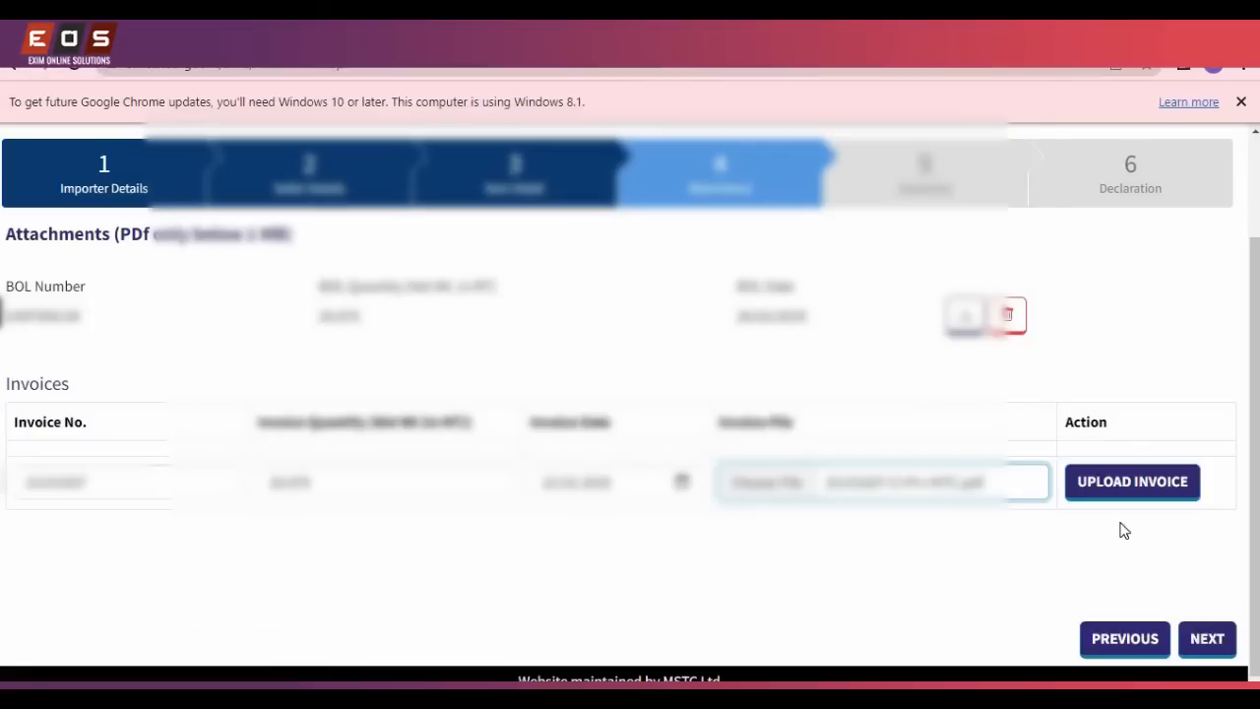
left_click(1112, 484)
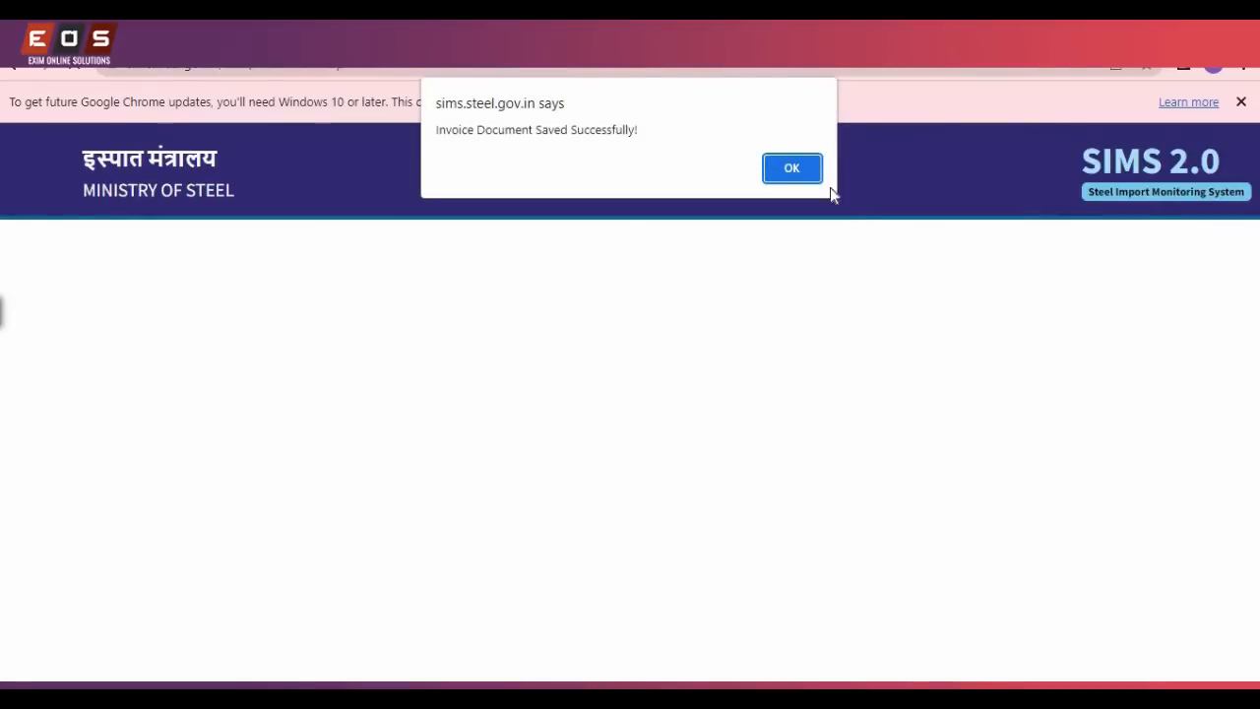
left_click(804, 180)
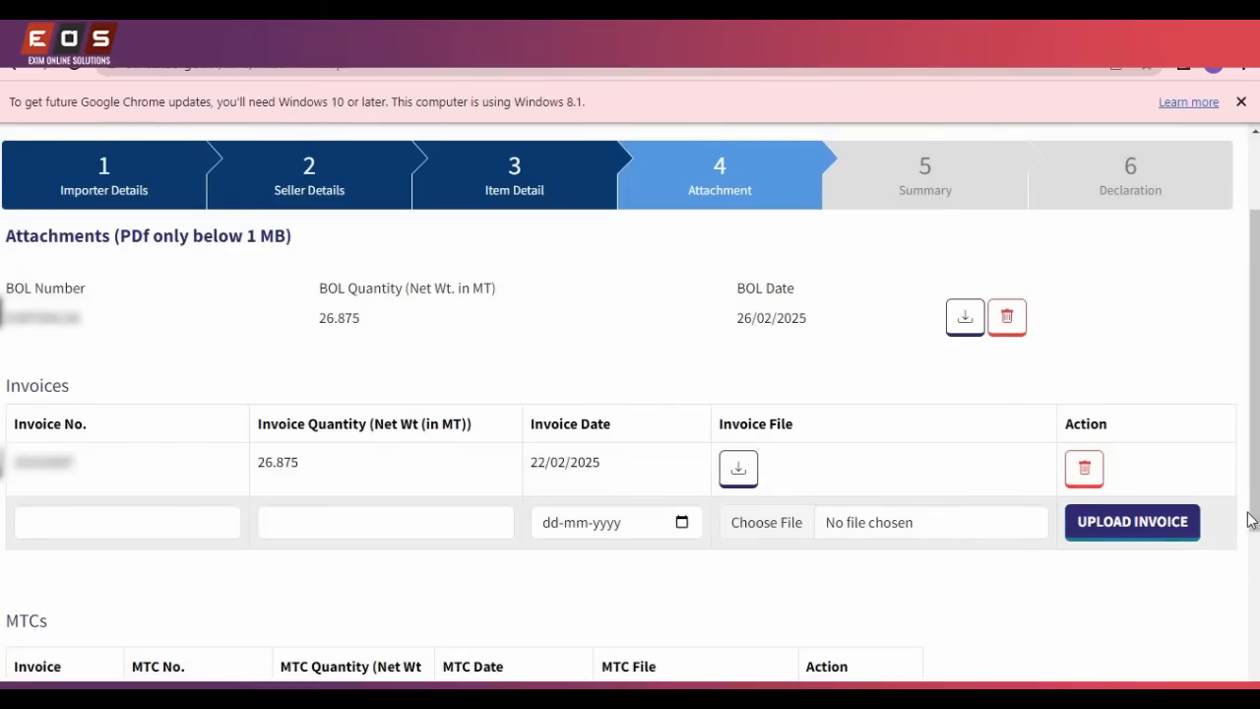
Step: Link the MTC to the uploaded invoice and enter its MTC number and quantity 26.875
scroll(1252, 520, "down", 3)
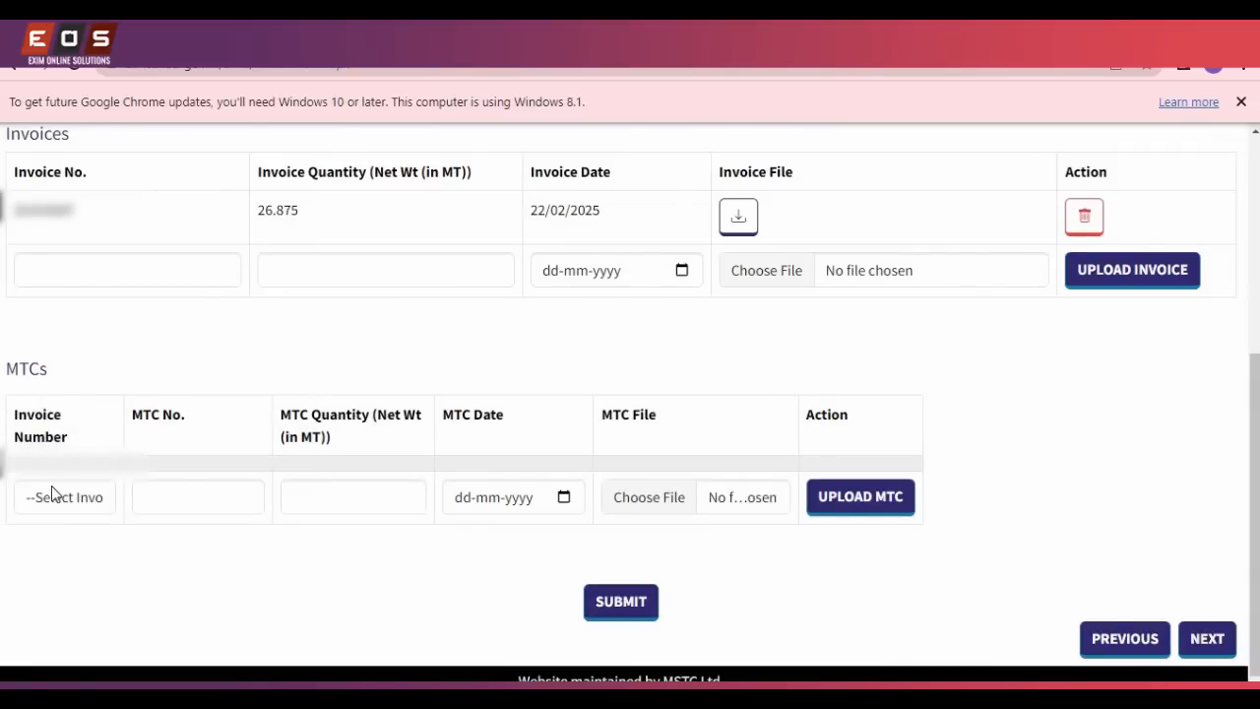
left_click(74, 507)
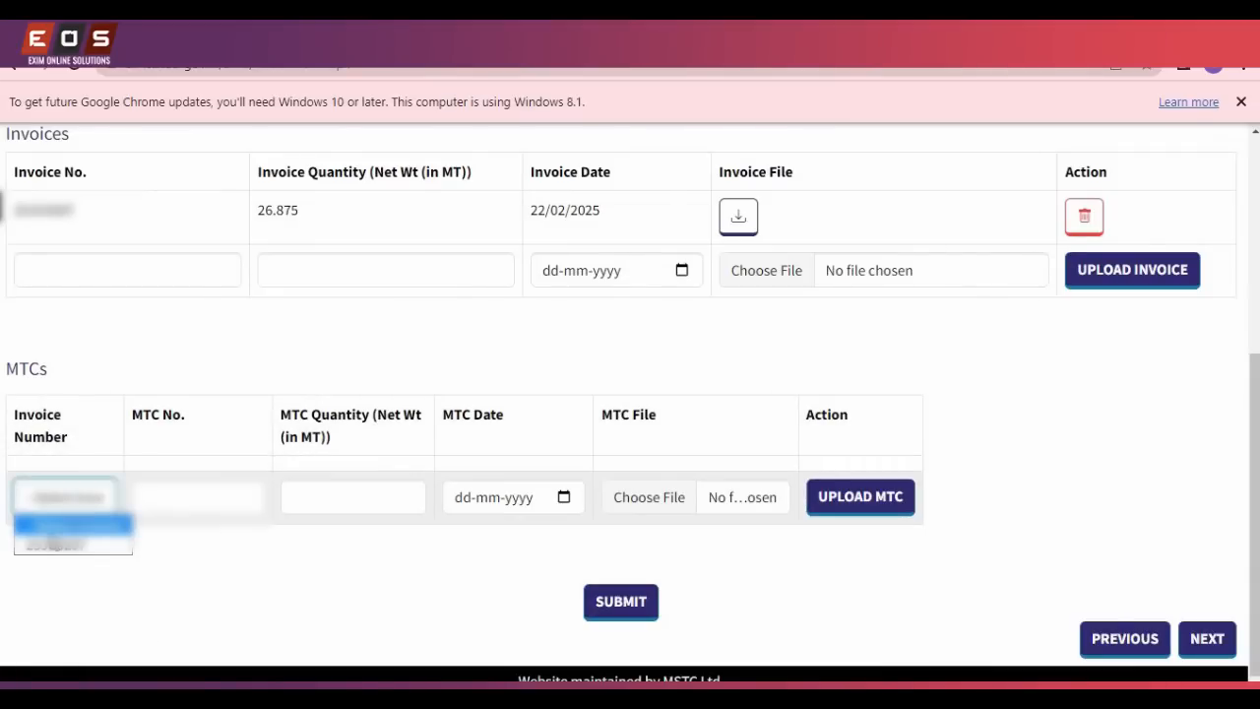
left_click(49, 546)
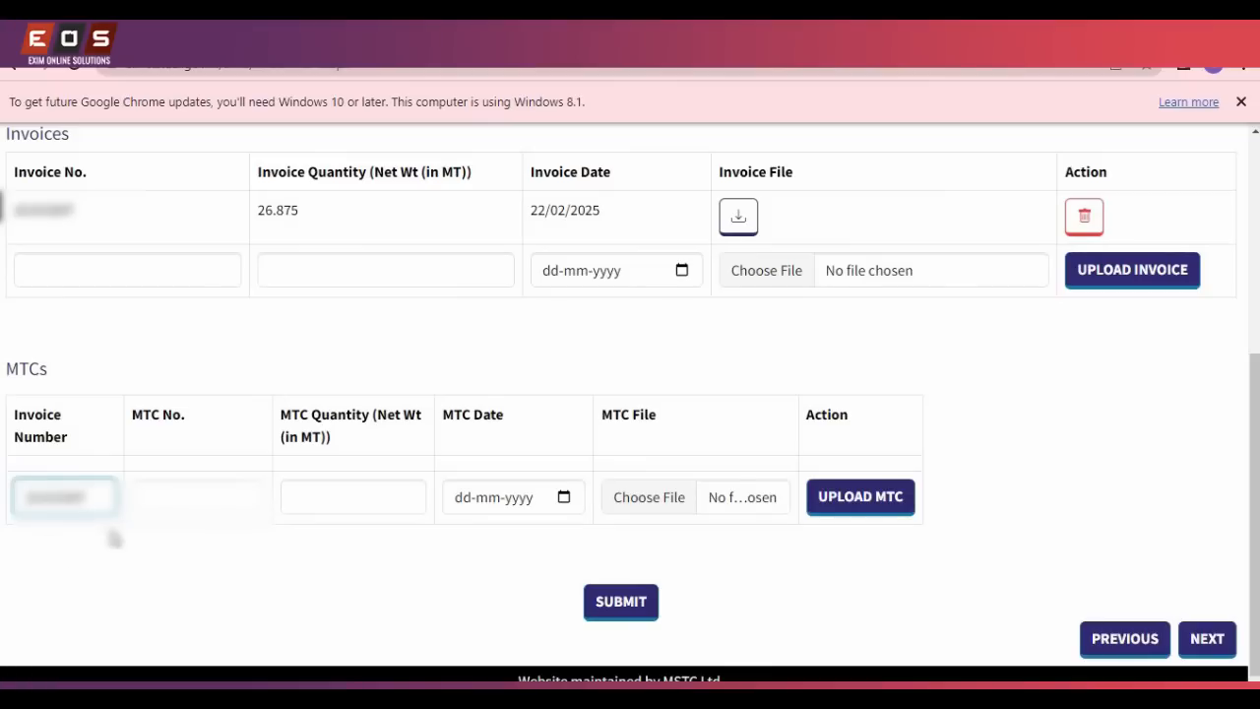
left_click(163, 498)
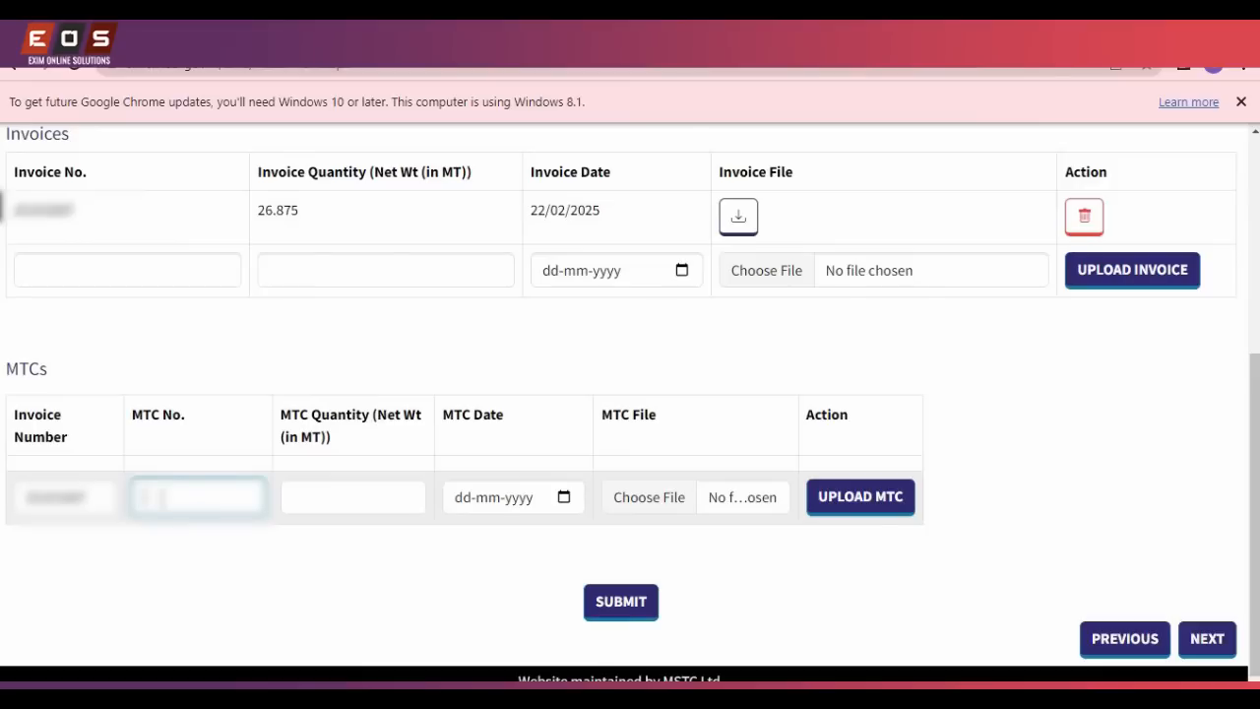
type("250225007")
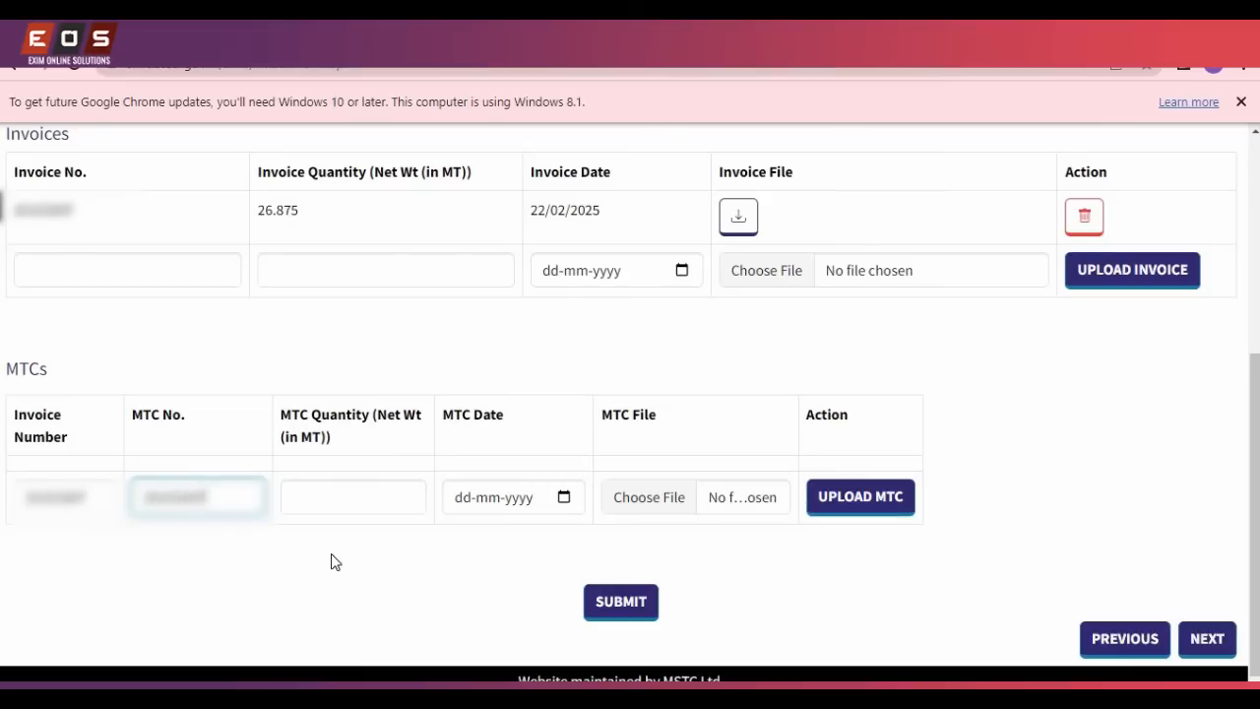
left_click(307, 497)
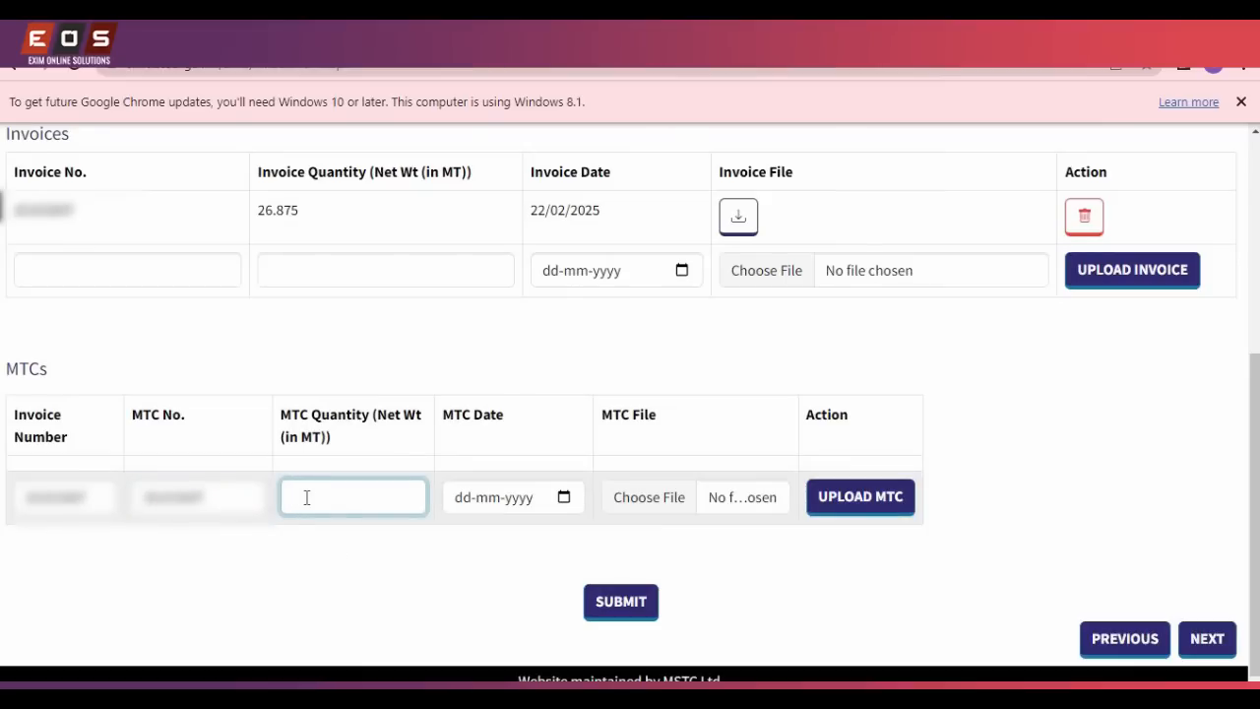
type("26.875")
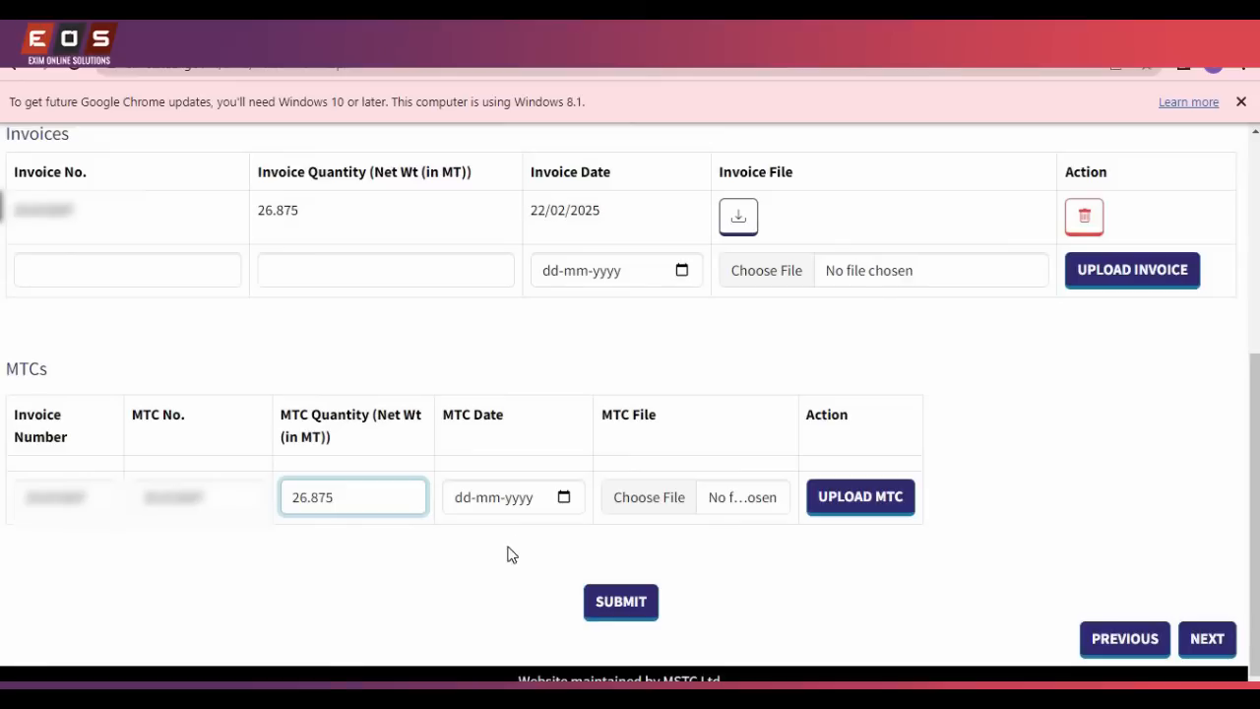
Step: Set the MTC date to 22-02-2025, attach the certificate PDF, and upload the MTC row
left_click(563, 498)
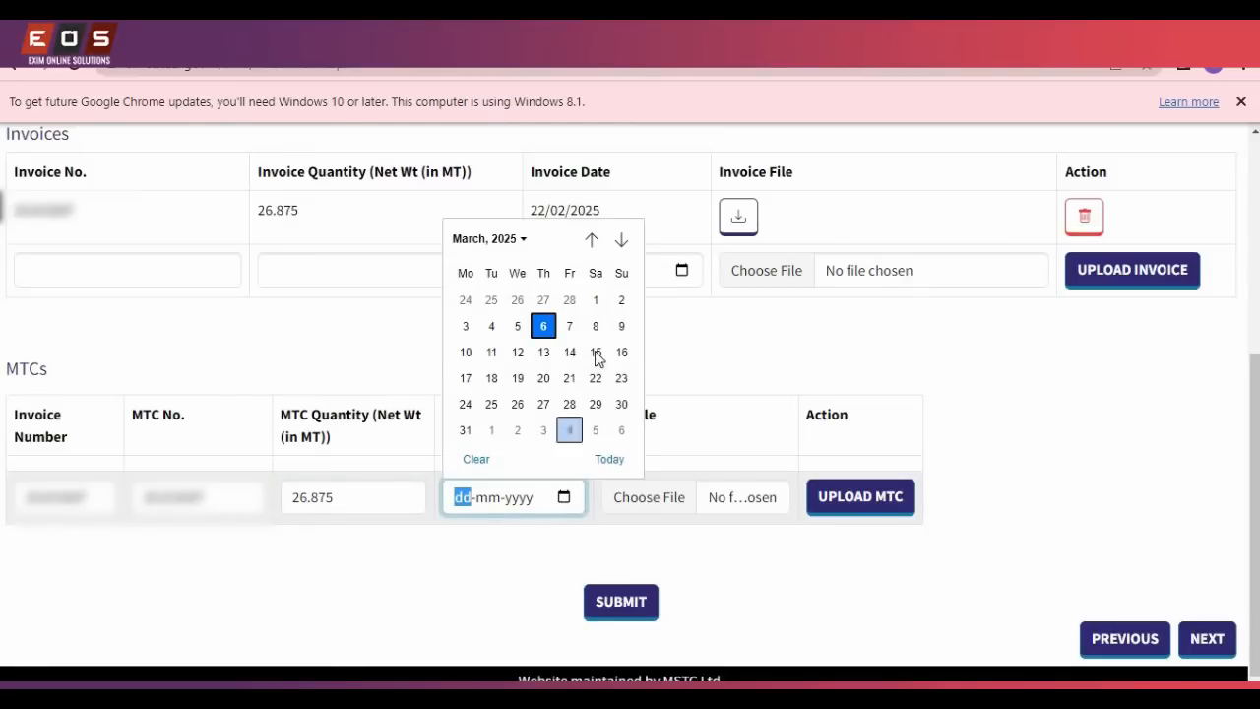
left_click(592, 240)
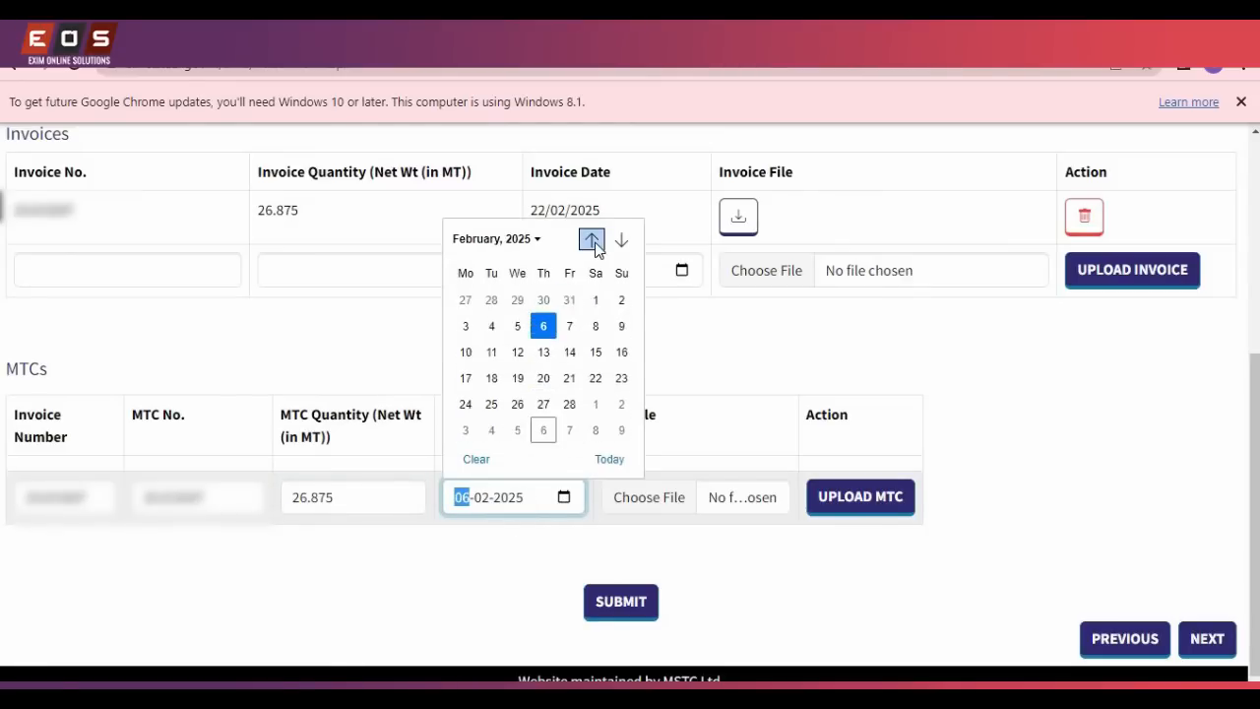
left_click(596, 379)
left_click(650, 498)
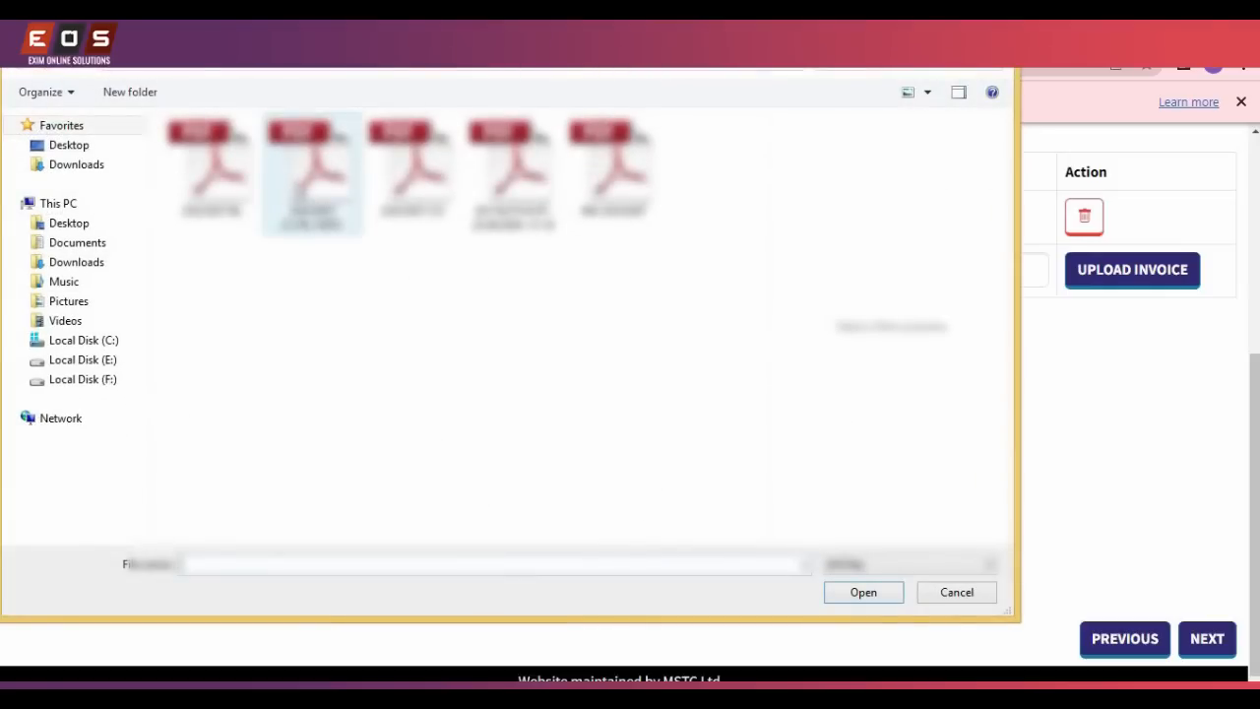
left_click(313, 175)
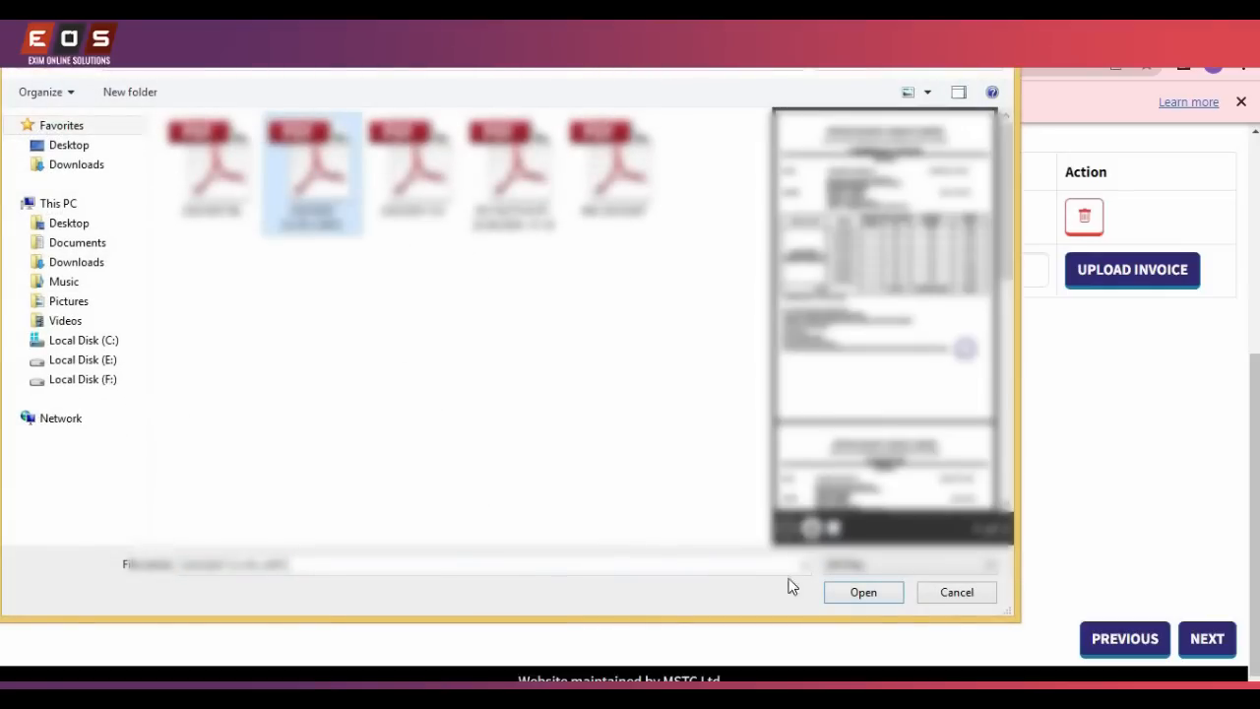
left_click(866, 591)
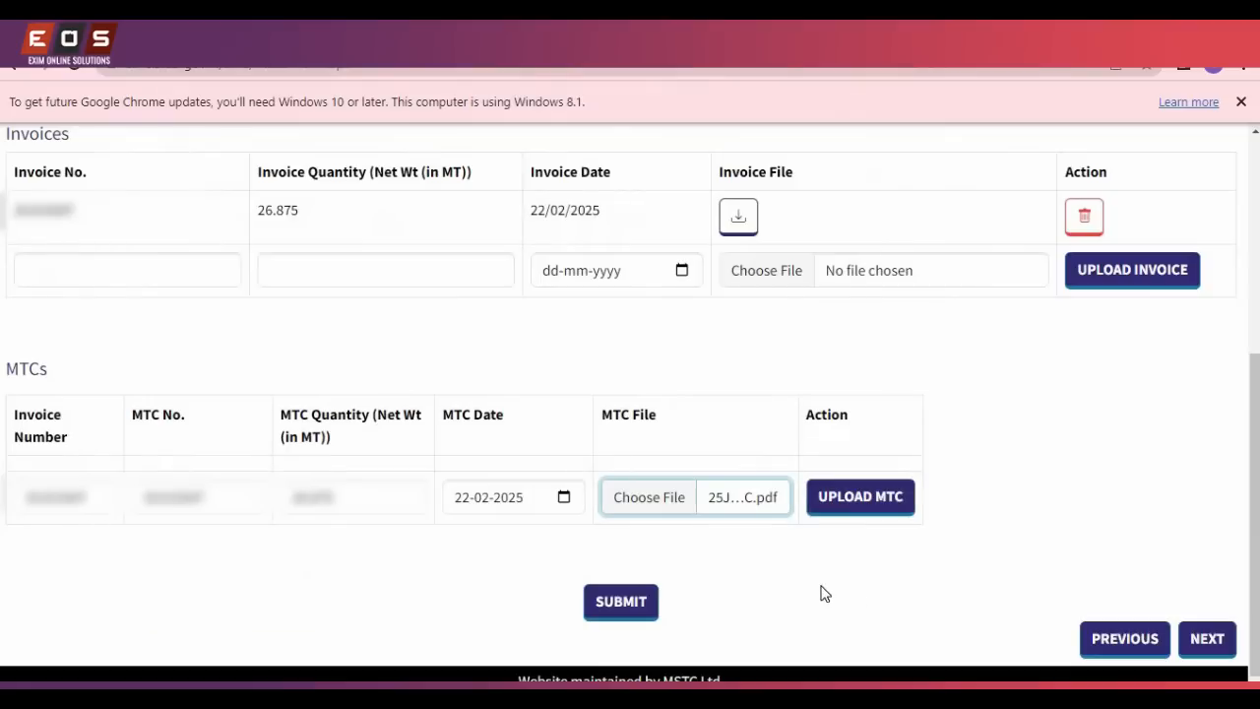
left_click(855, 507)
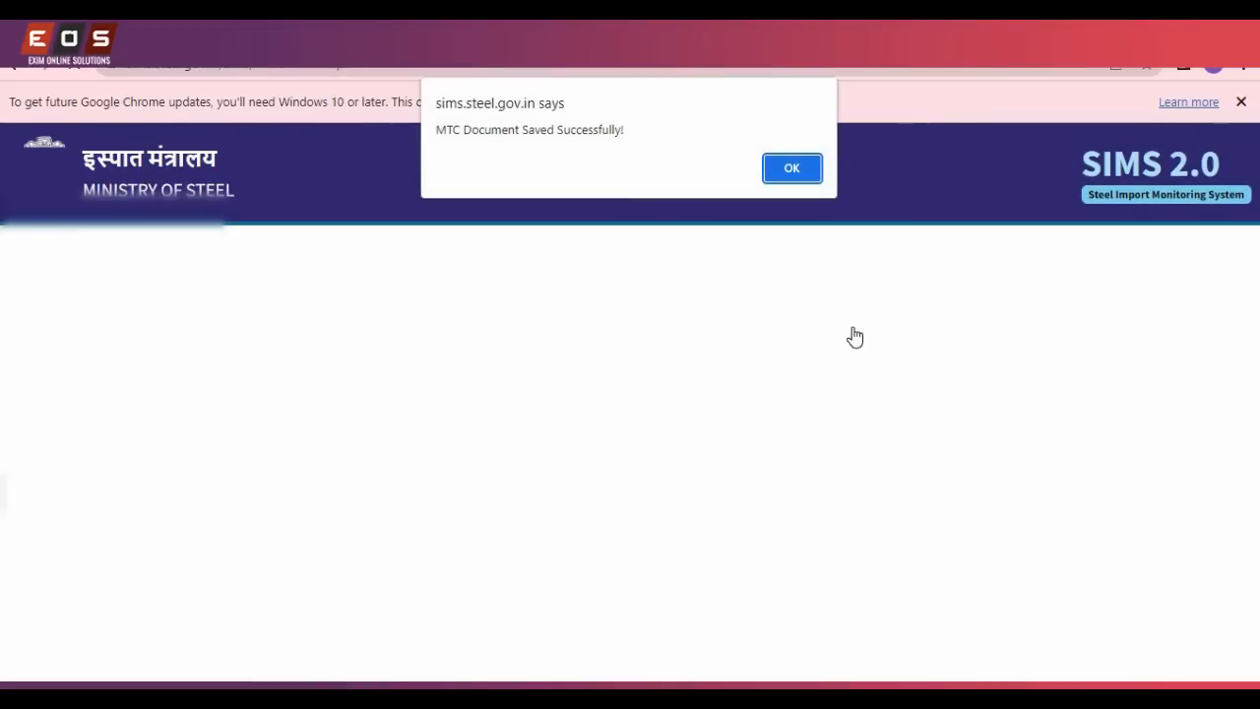
Step: Acknowledge the MTC saved alert, submit the Attachment step, and acknowledge Data Saved Successfully
left_click(793, 181)
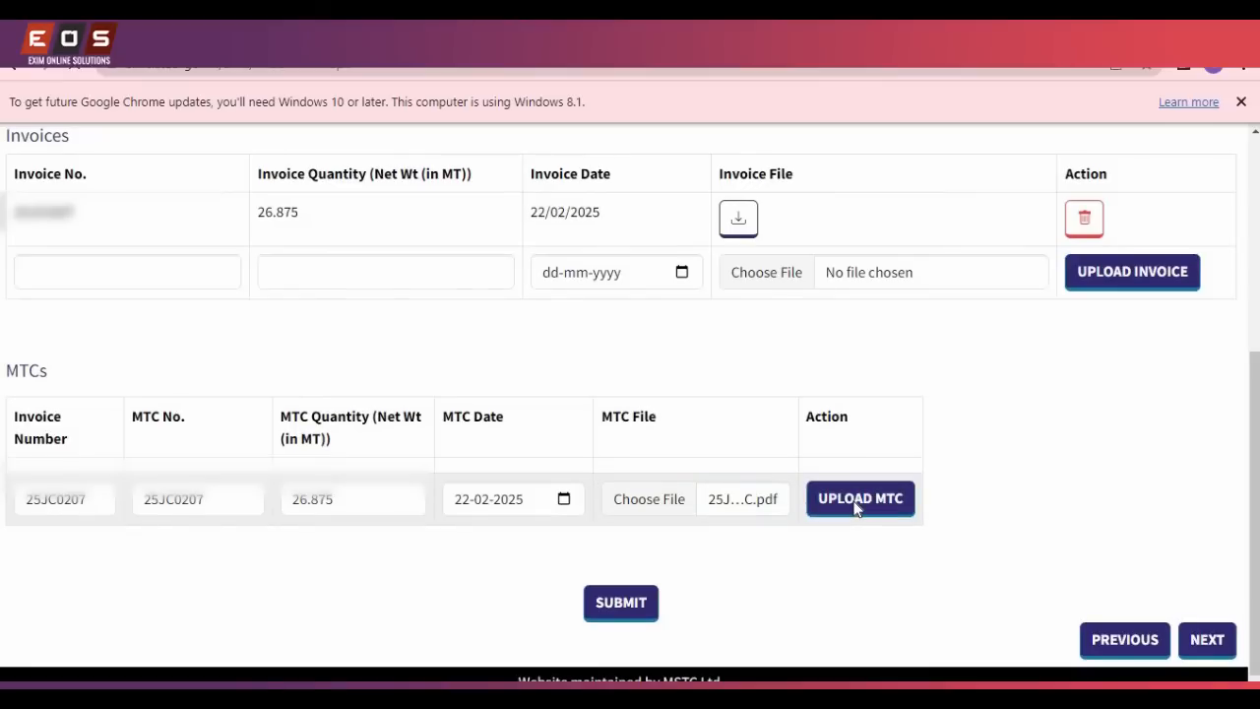
left_click(611, 608)
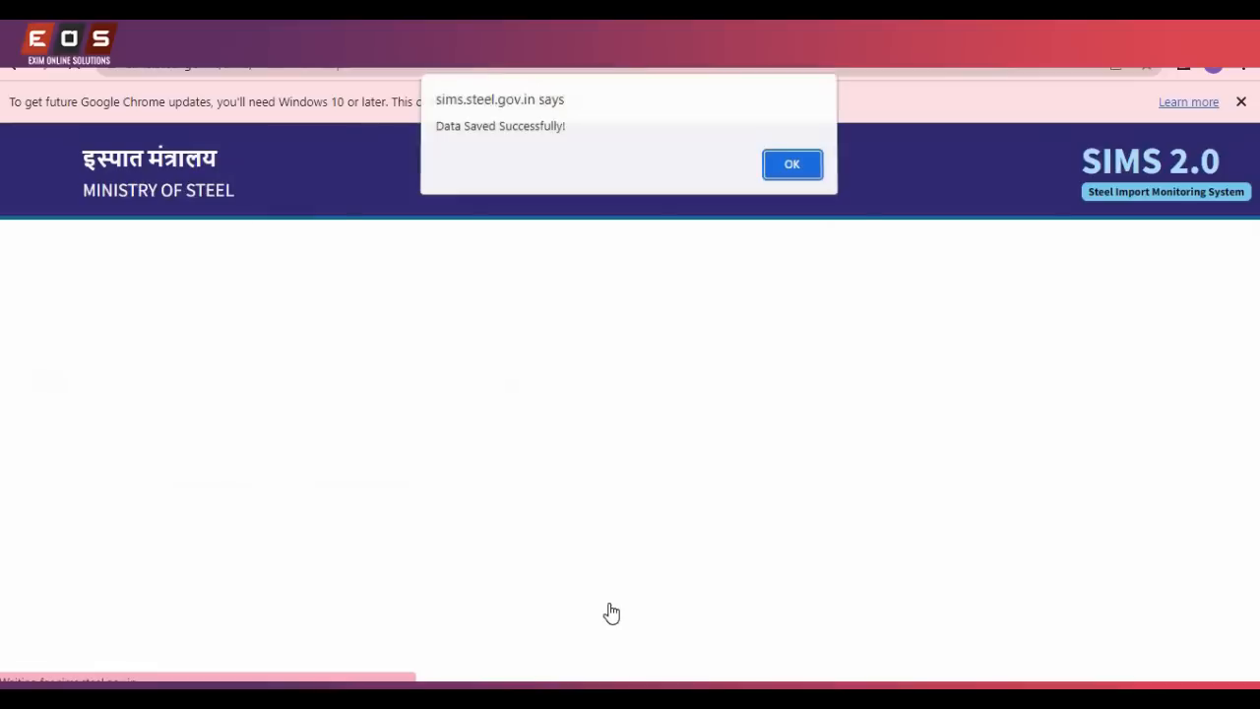
left_click(800, 167)
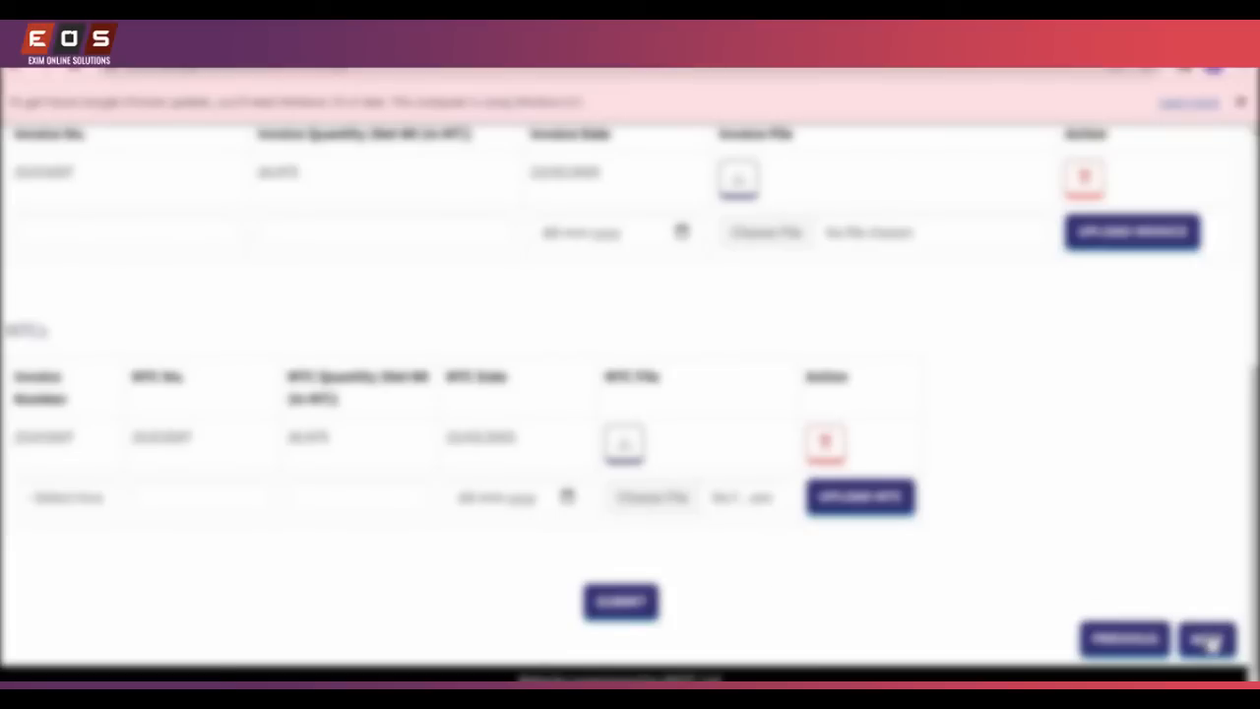
Step: Go to the Application Summary and scroll through the importer, item, seller and manufacturer details
left_click(1209, 640)
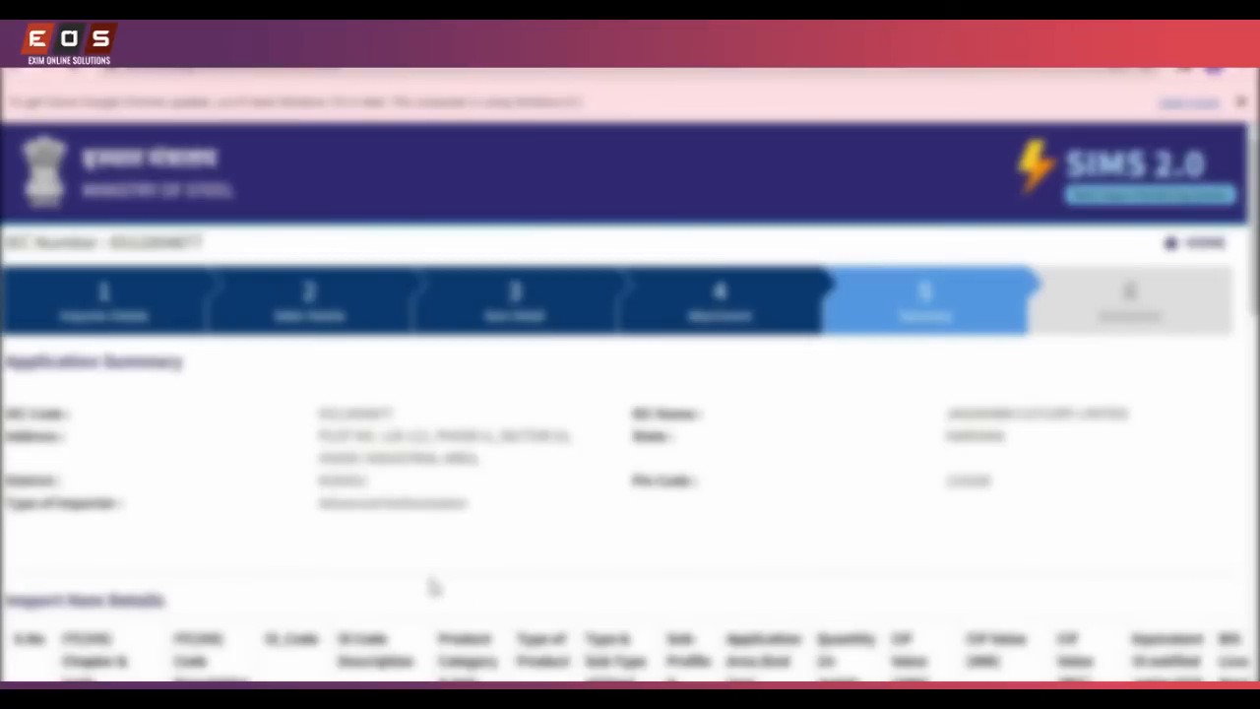
scroll(433, 587, "down", 3)
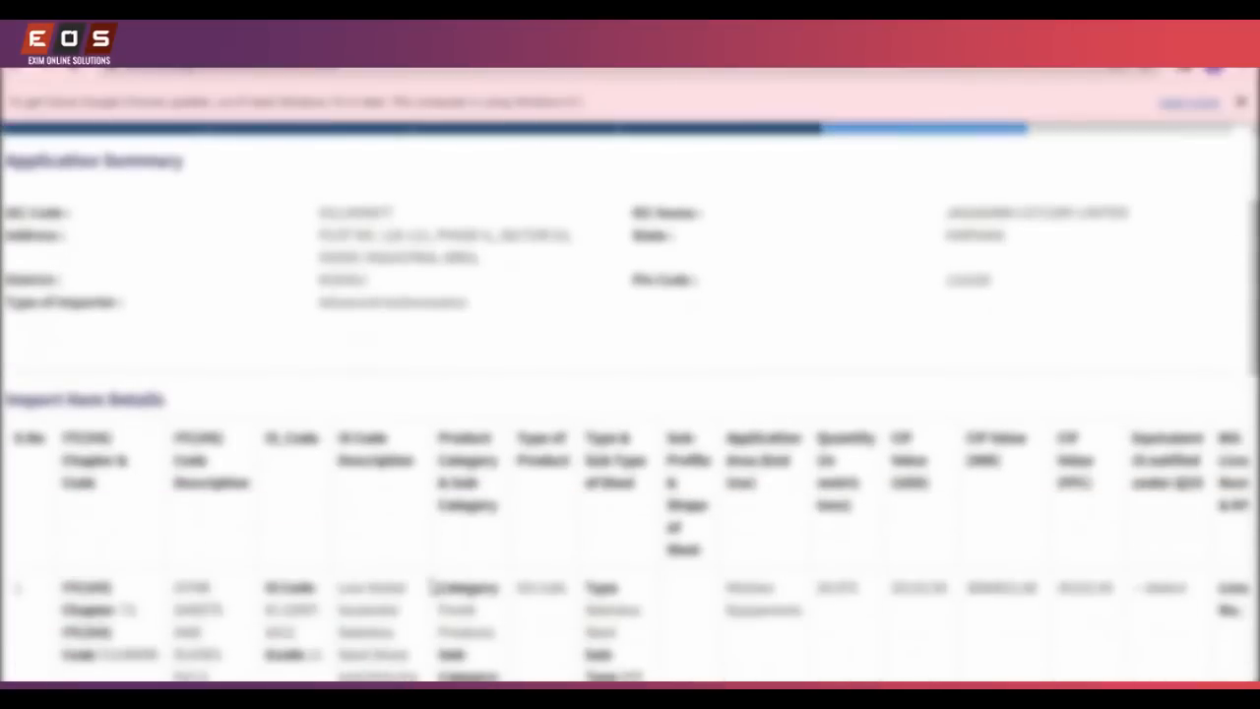
scroll(433, 587, "down", 7)
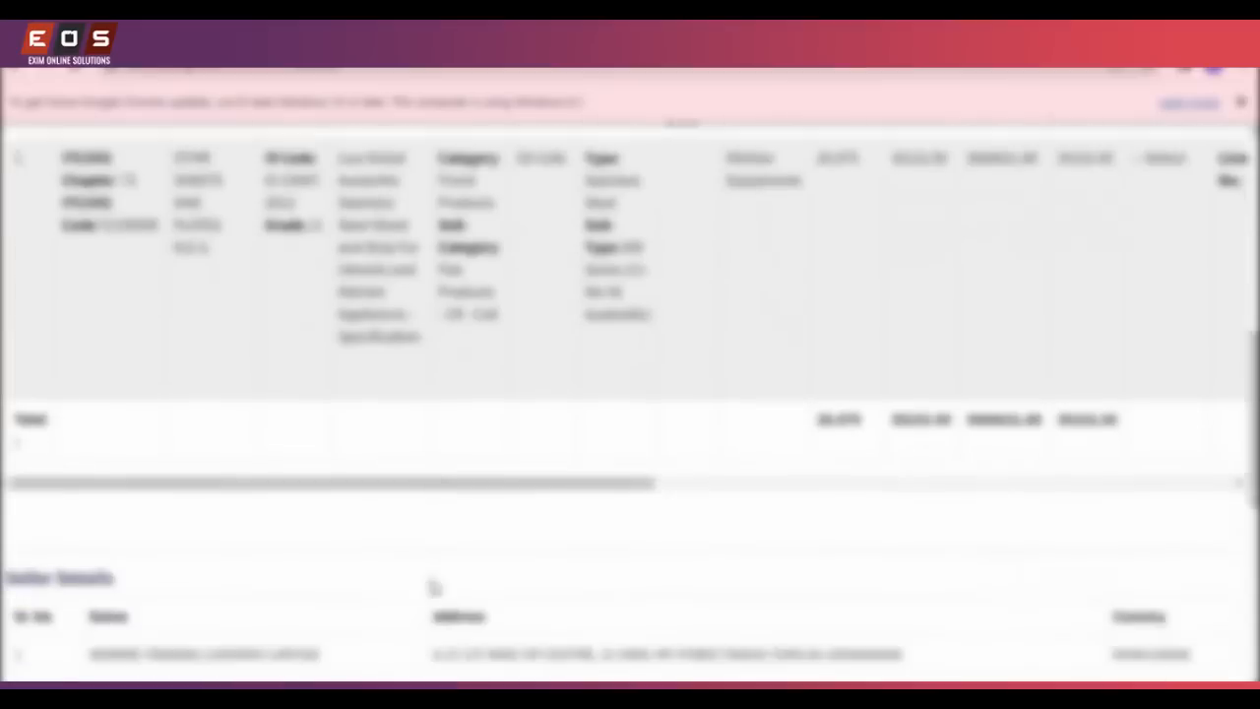
scroll(433, 588, "down", 3)
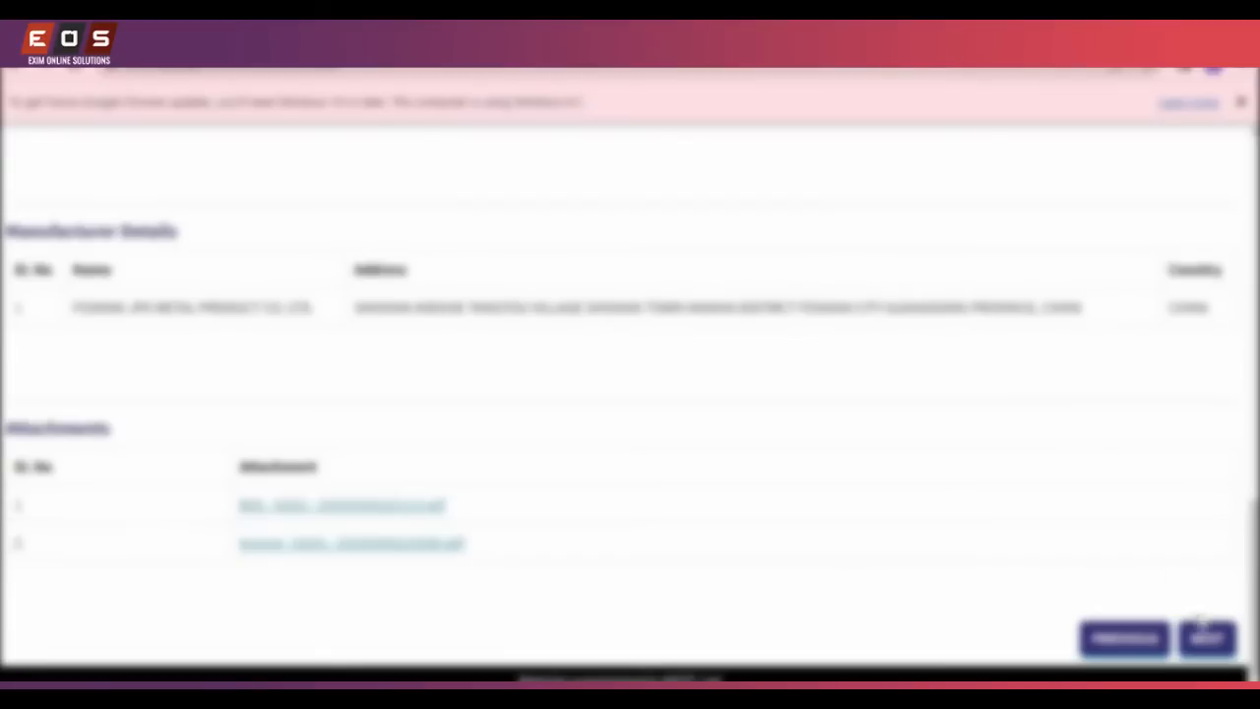
Step: Accept the declaration with place SONIPAT and send the application for final submission
left_click(1209, 640)
scroll(473, 573, "down", 5)
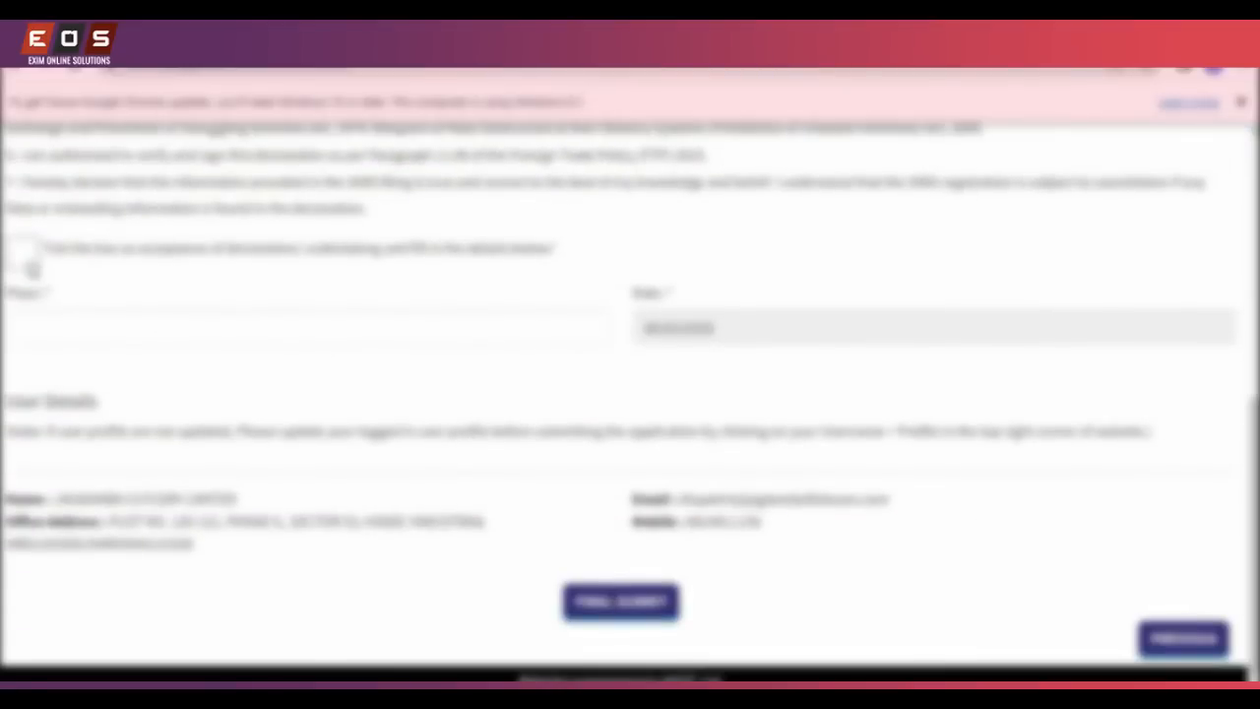
left_click(26, 256)
left_click(54, 325)
type("SONIP")
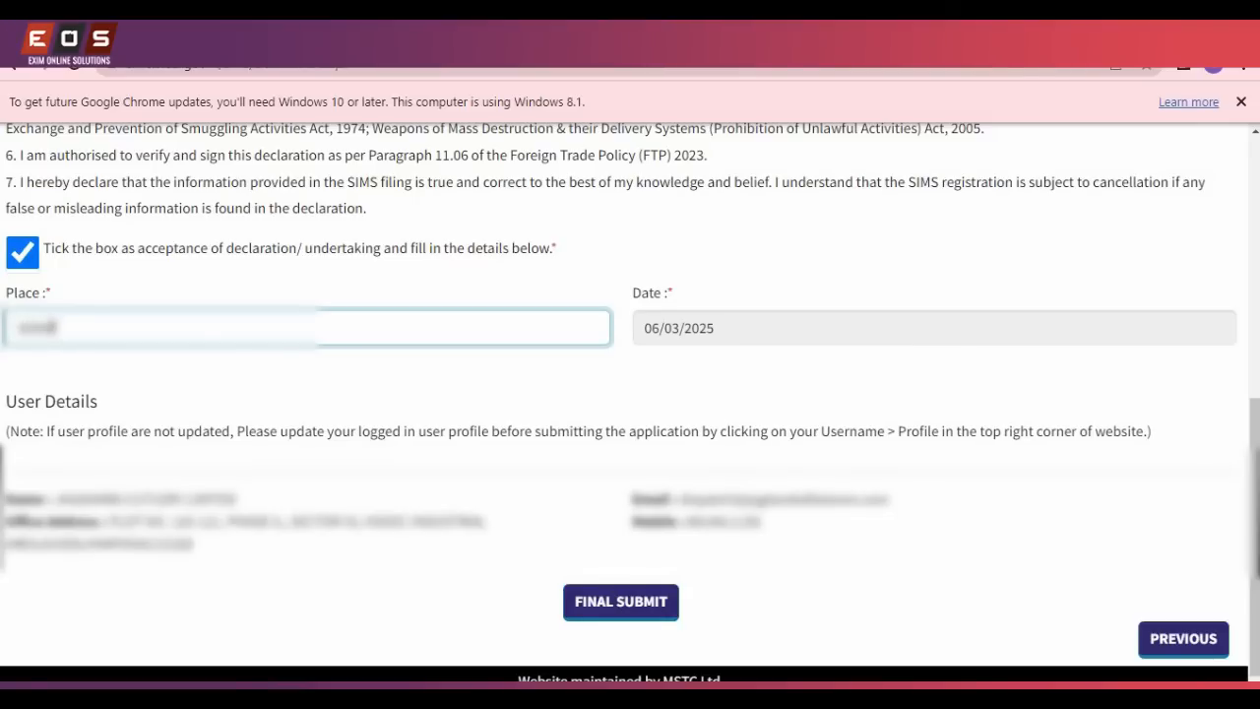
type("AT")
left_click(624, 610)
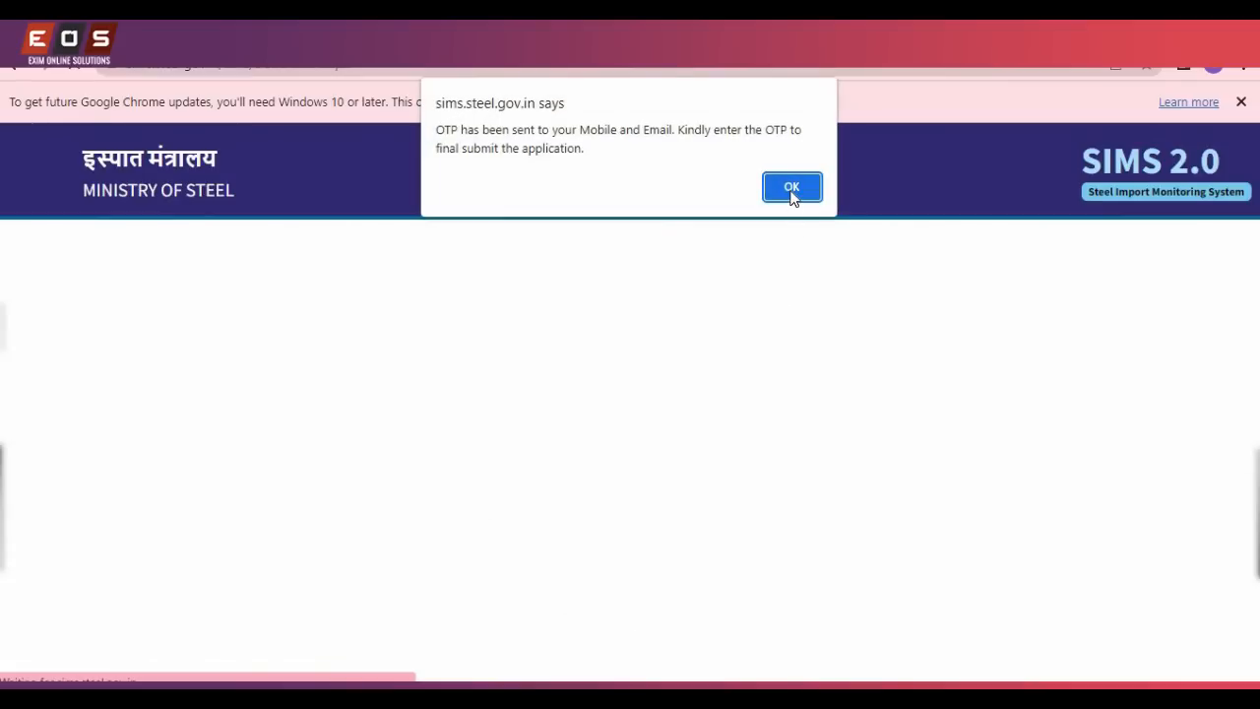
Step: Enter the received OTP and submit it to verify the final submission
left_click(792, 189)
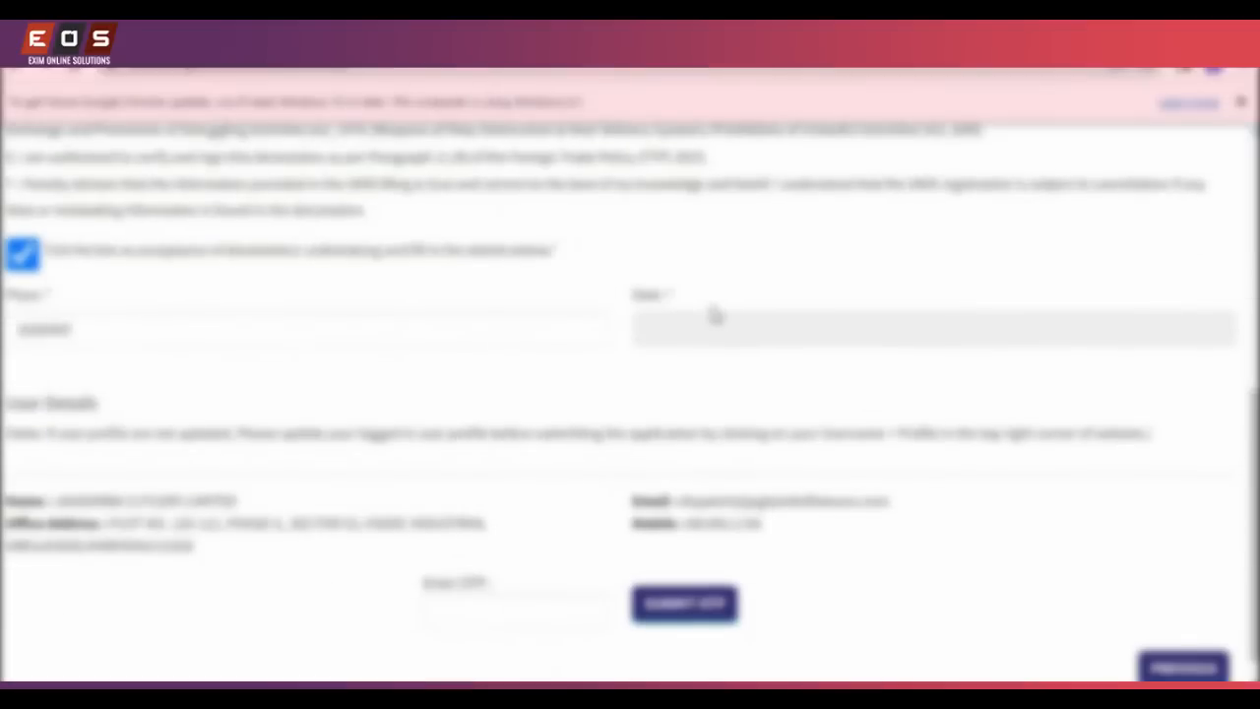
scroll(713, 315, "down", 1)
left_click(589, 580)
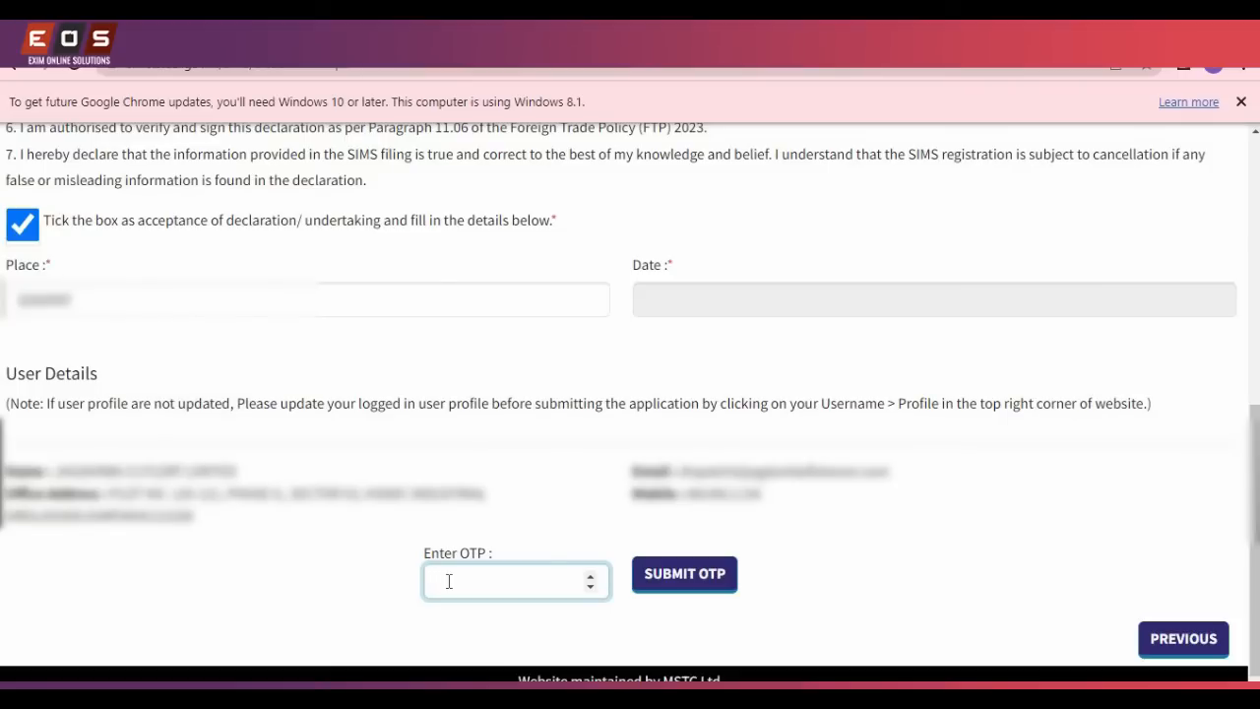
left_click(684, 579)
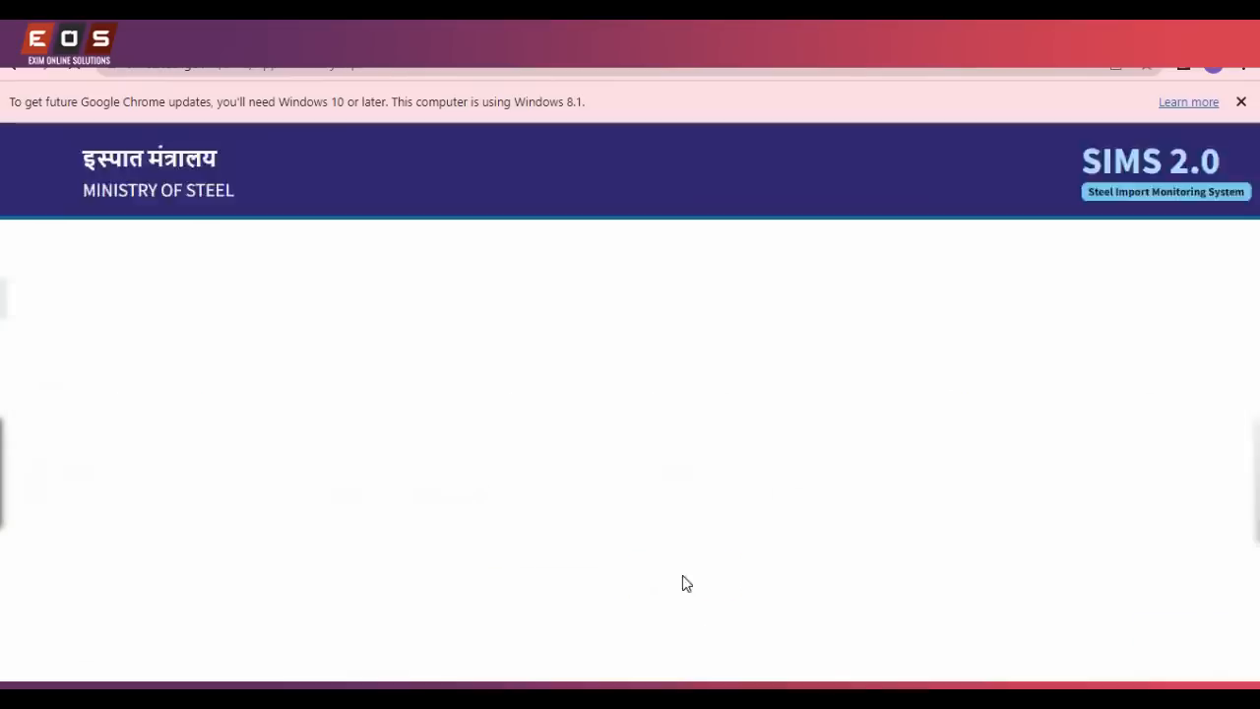
Step: Scroll down to the MAKE PAYMENT buttons for the Rs 500 and Rs 250 fees
scroll(479, 452, "down", 15)
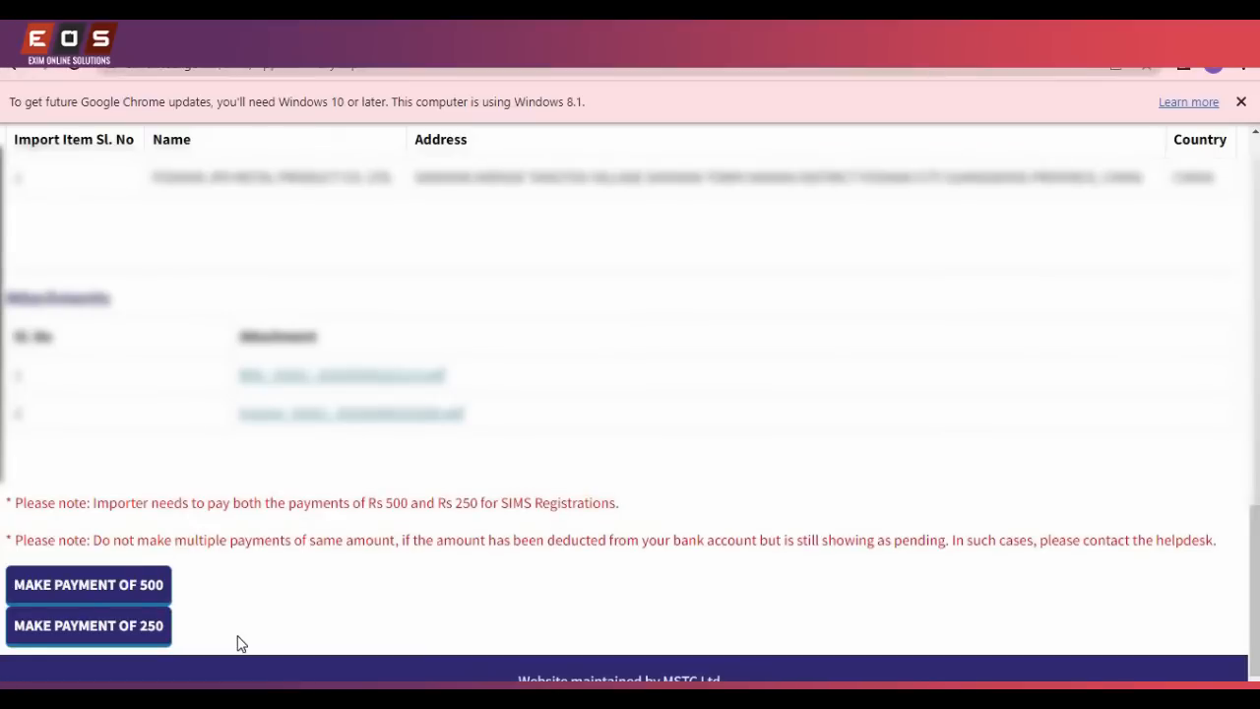
Step: Start the Rs 500 registration fee payment and confirm the Bharatkosh deposit details
left_click(113, 590)
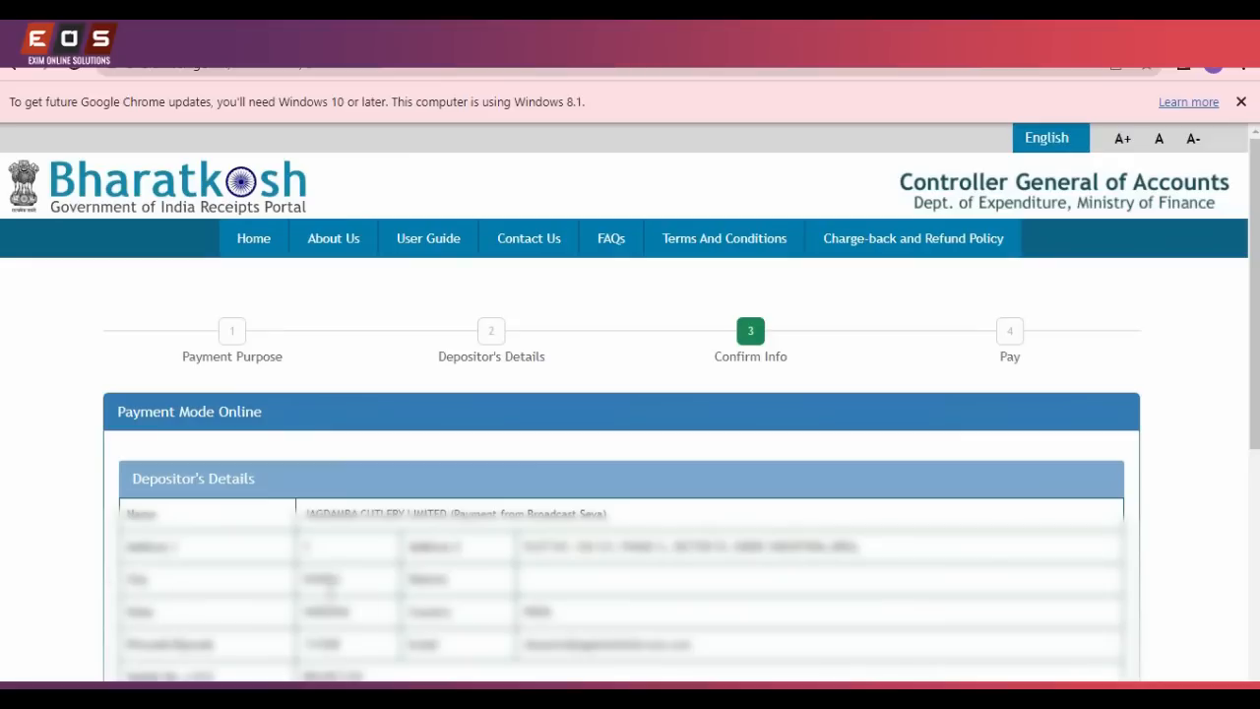
scroll(820, 561, "down", 5)
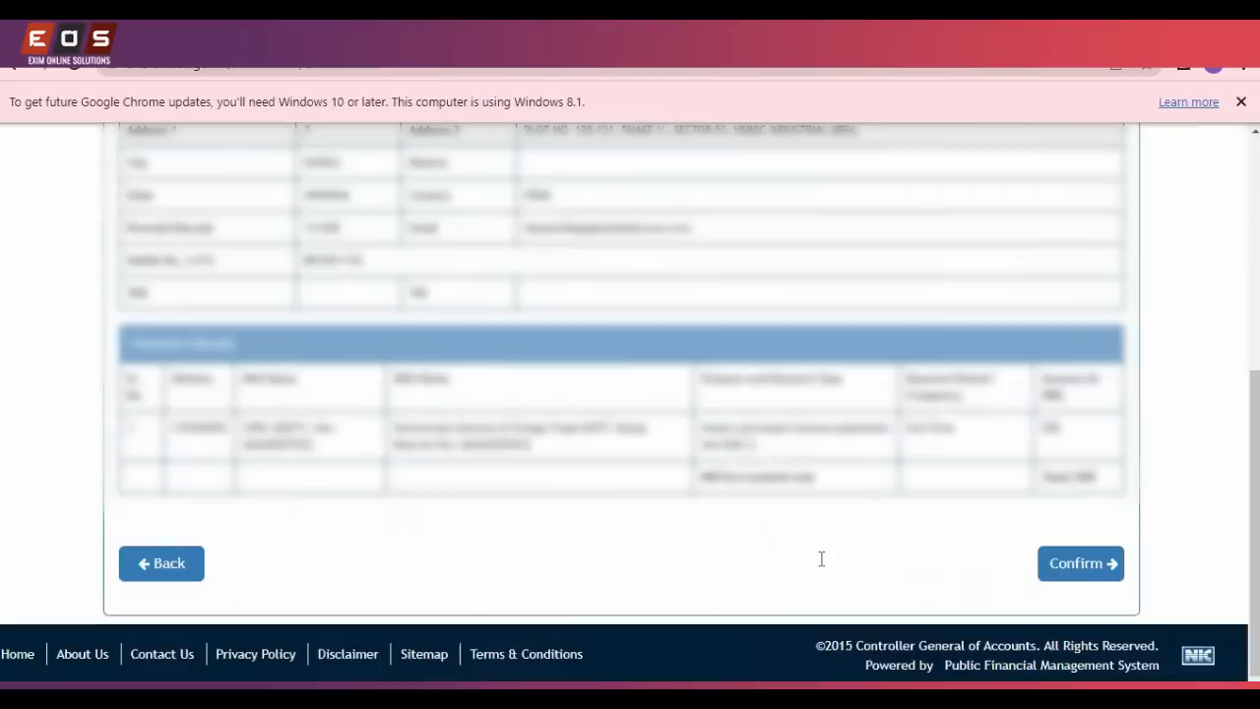
left_click(1079, 569)
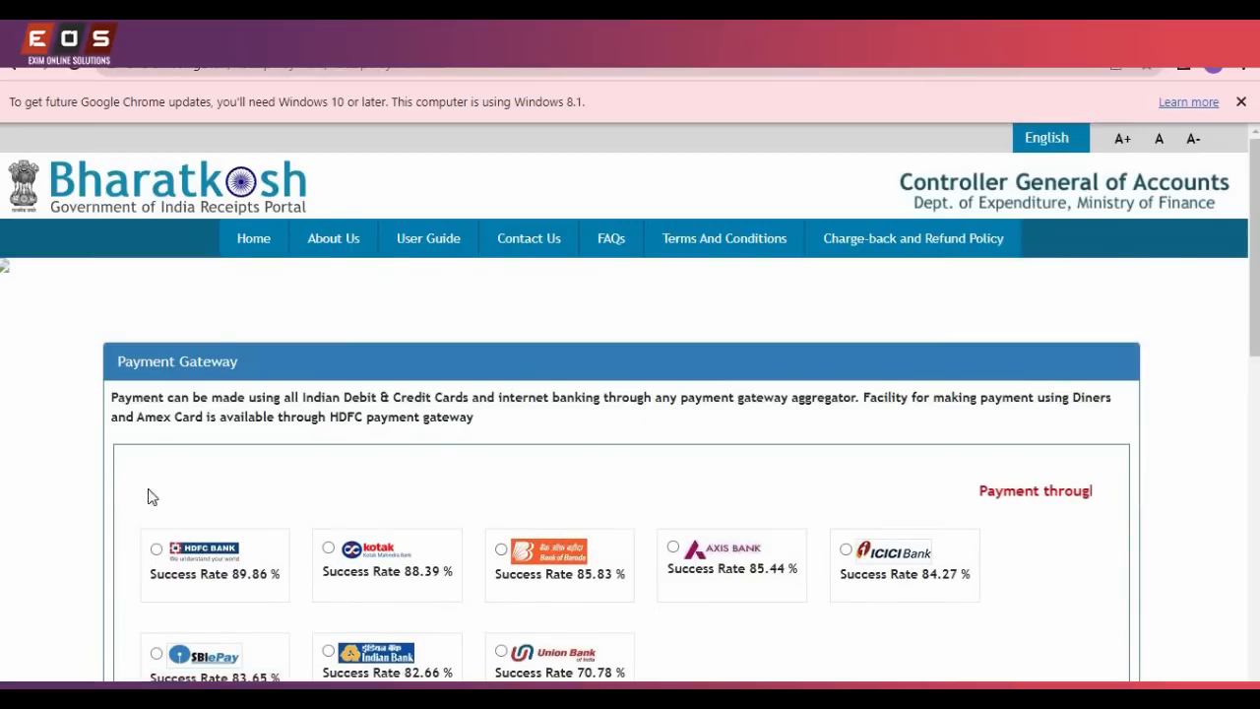
Step: Choose HDFC Bank as the gateway and pay by VISA credit card
scroll(59, 493, "down", 1)
scroll(59, 495, "down", 3)
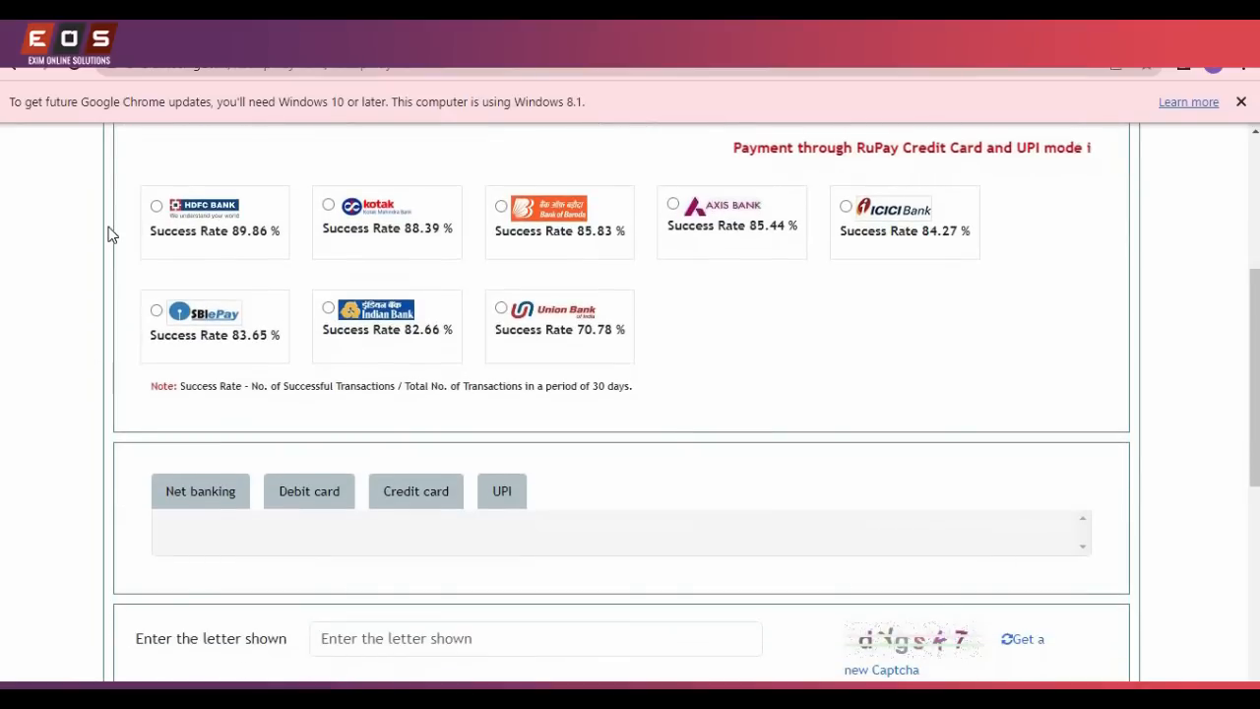
left_click(158, 207)
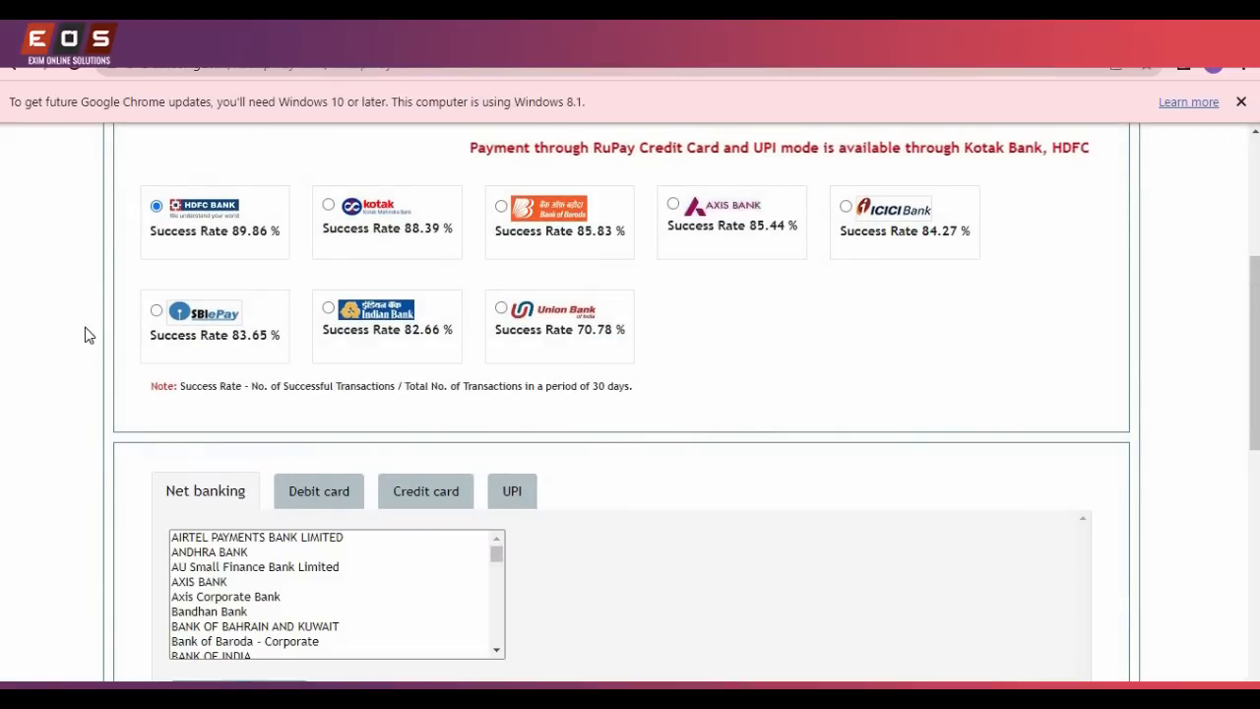
scroll(85, 327, "down", 3)
left_click_drag(85, 326, 278, 228)
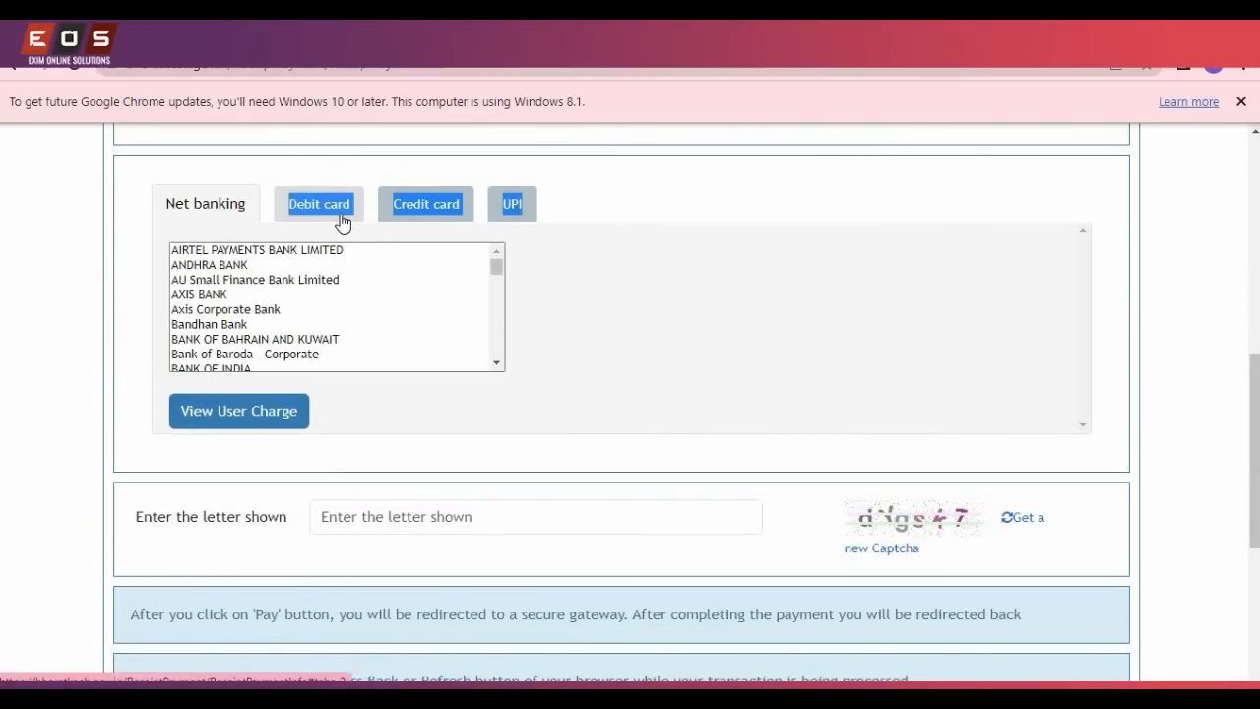
left_click(631, 201)
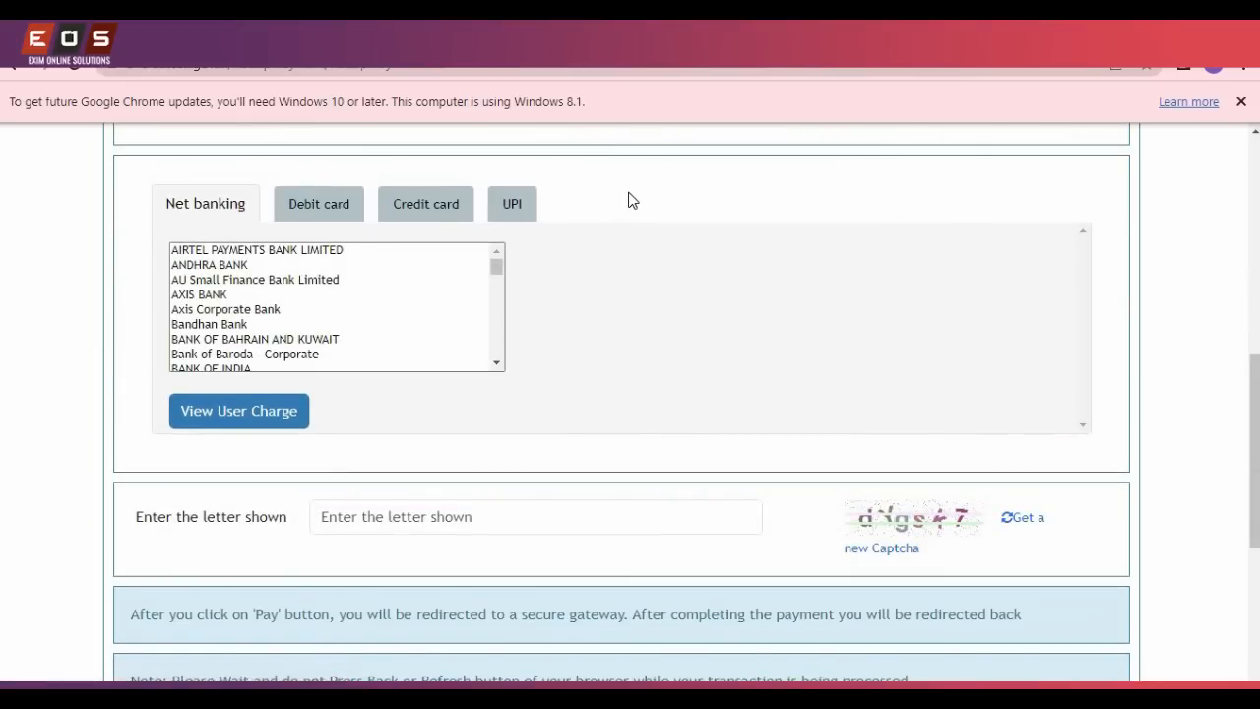
left_click(417, 207)
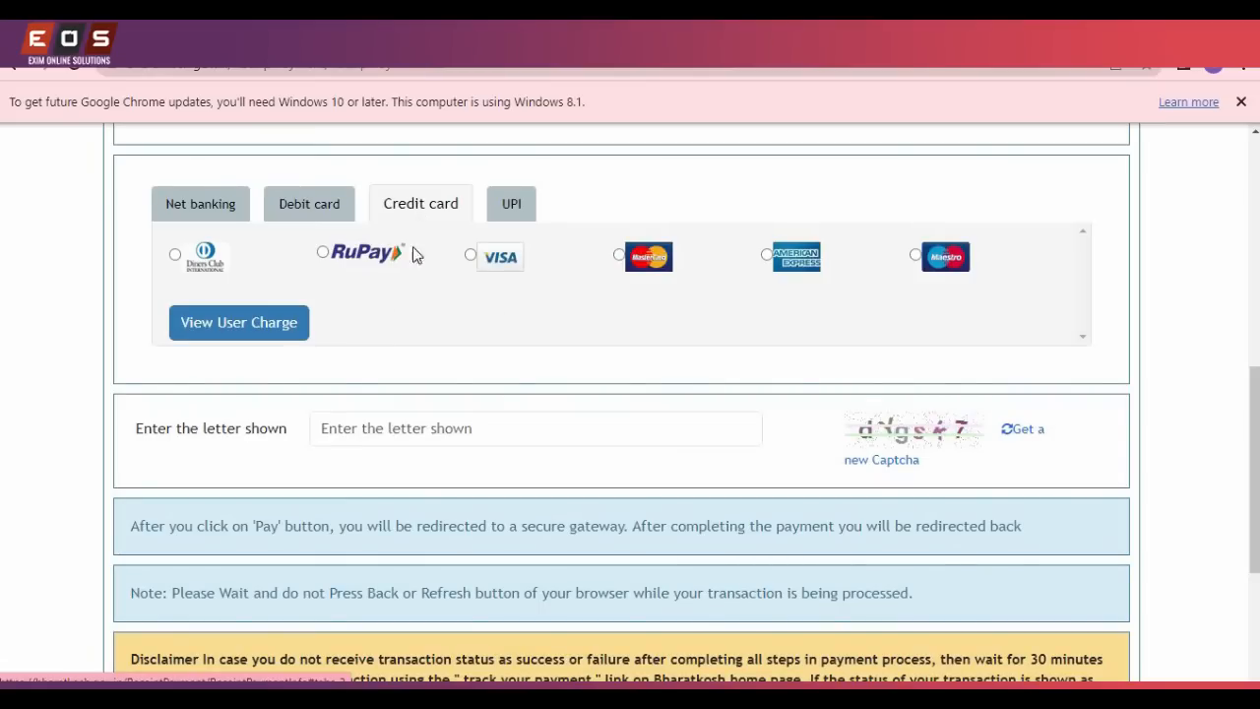
left_click(471, 255)
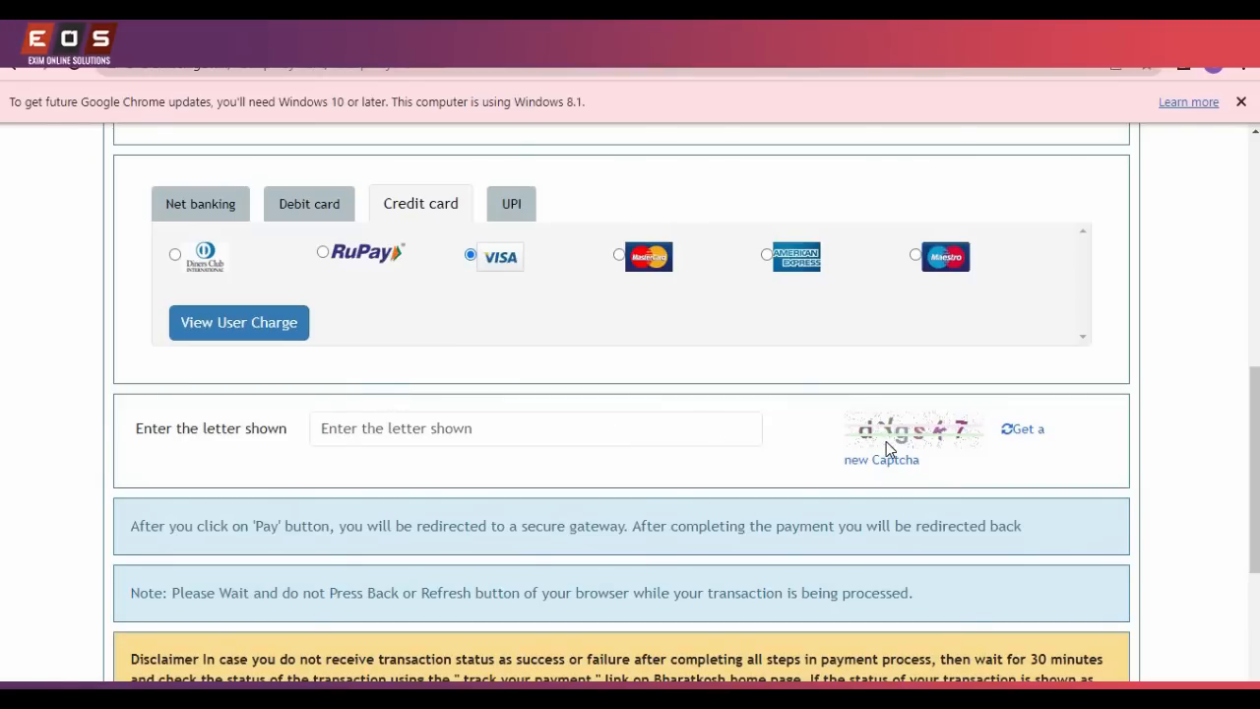
Step: Refresh the captcha image until a readable one appears
left_click(1012, 438)
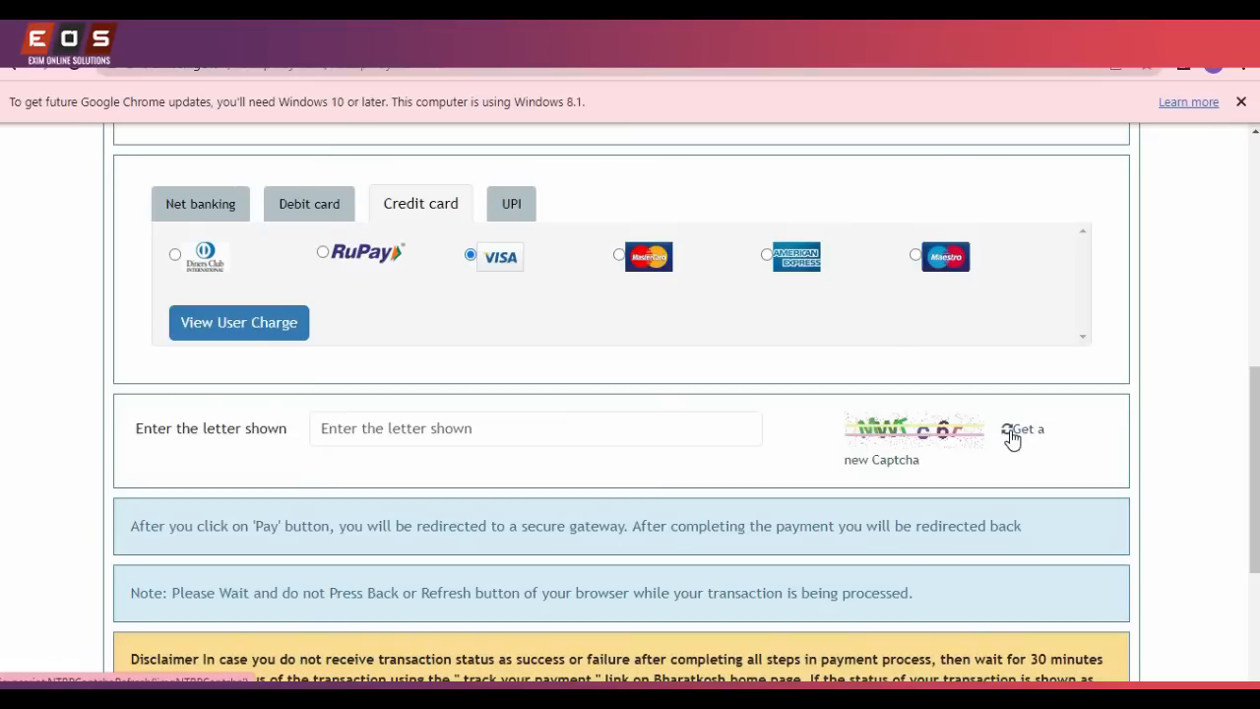
left_click(1012, 438)
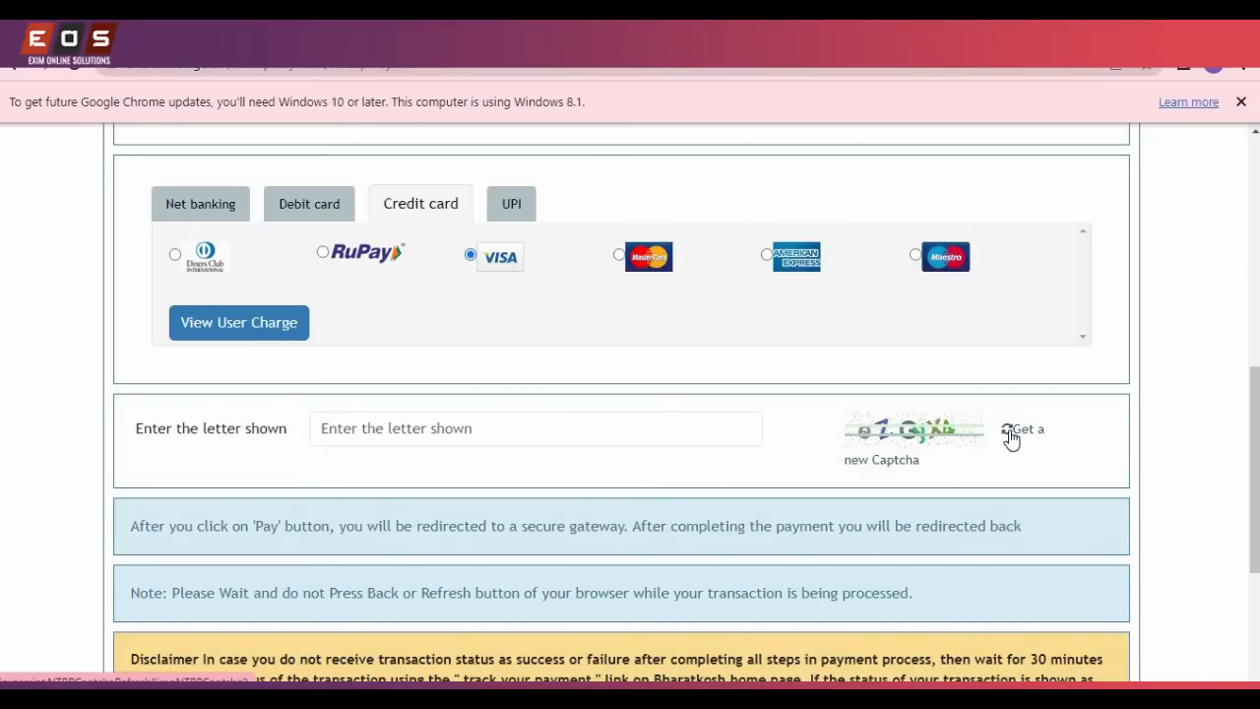
left_click(1008, 438)
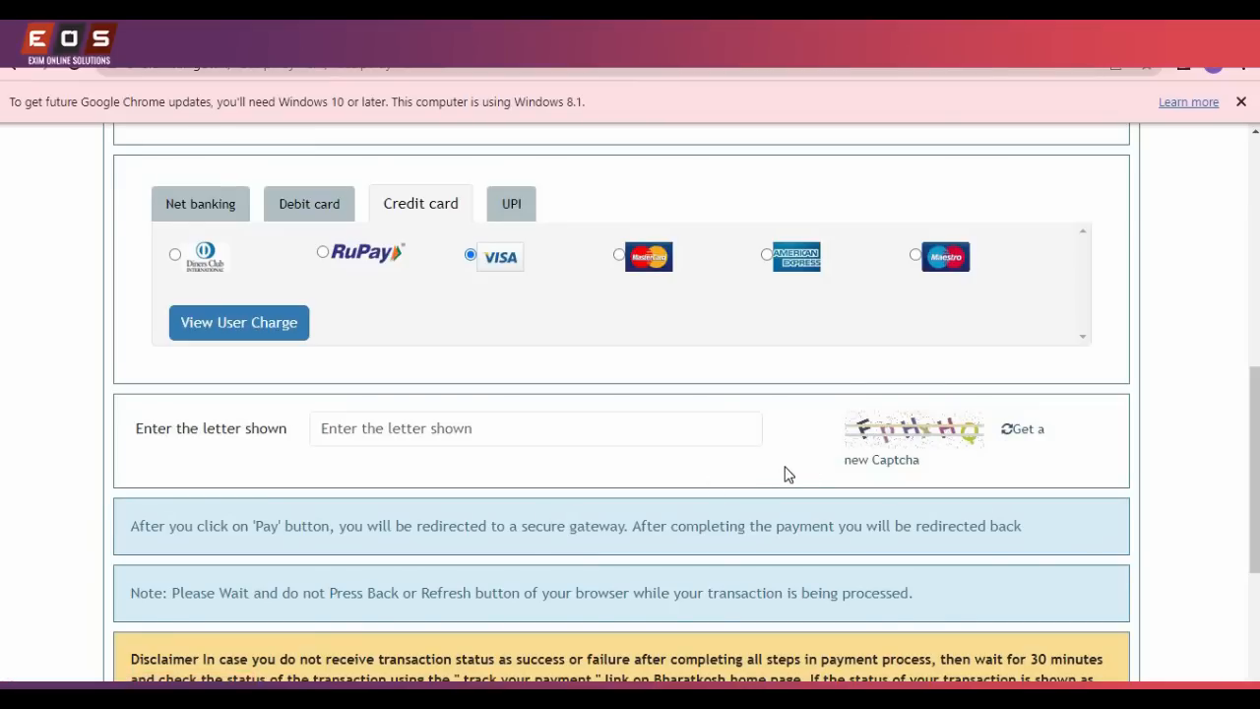
Step: Enter the captcha, accept the terms and conditions, and submit the Rs 500 payment
left_click(327, 430)
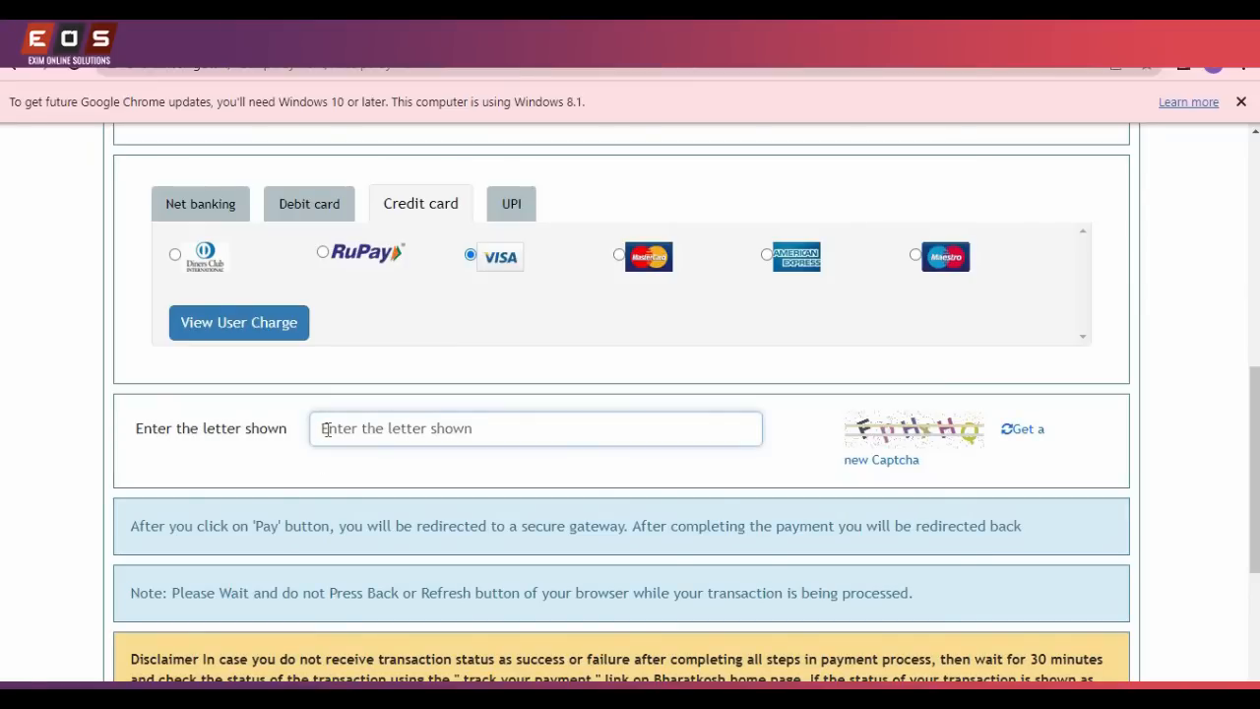
type("Fp")
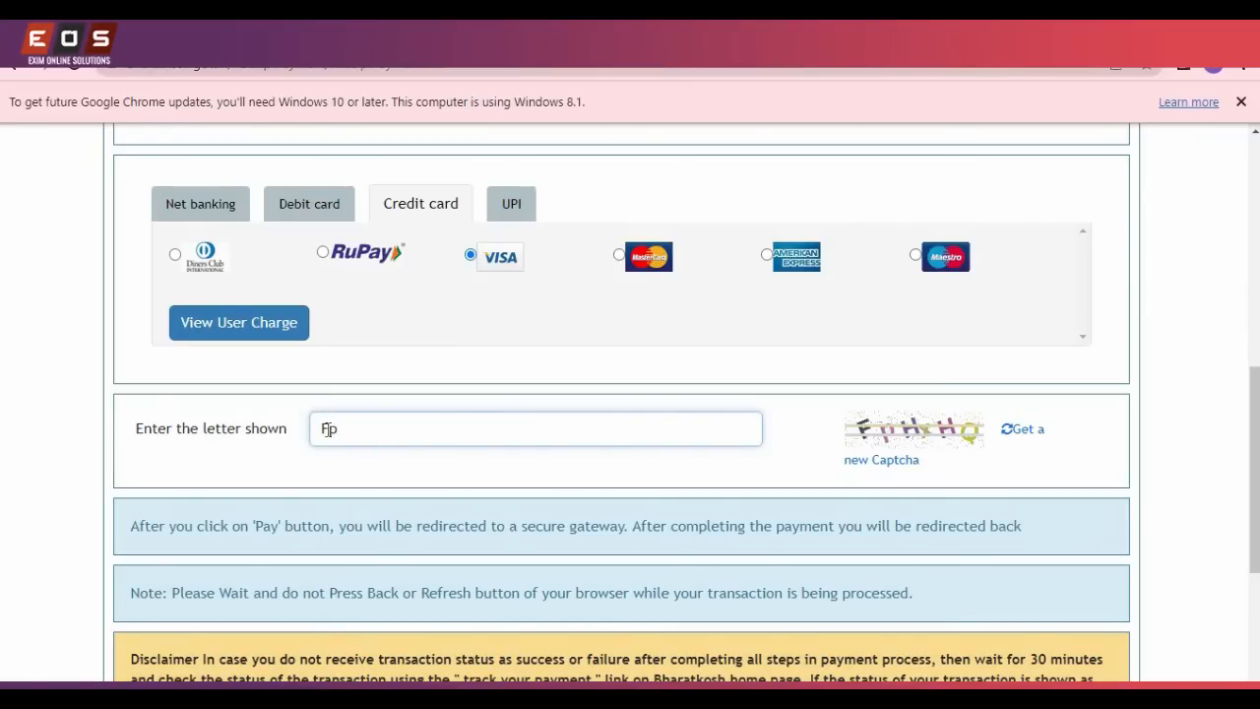
type("HxHQ")
scroll(247, 469, "down", 2)
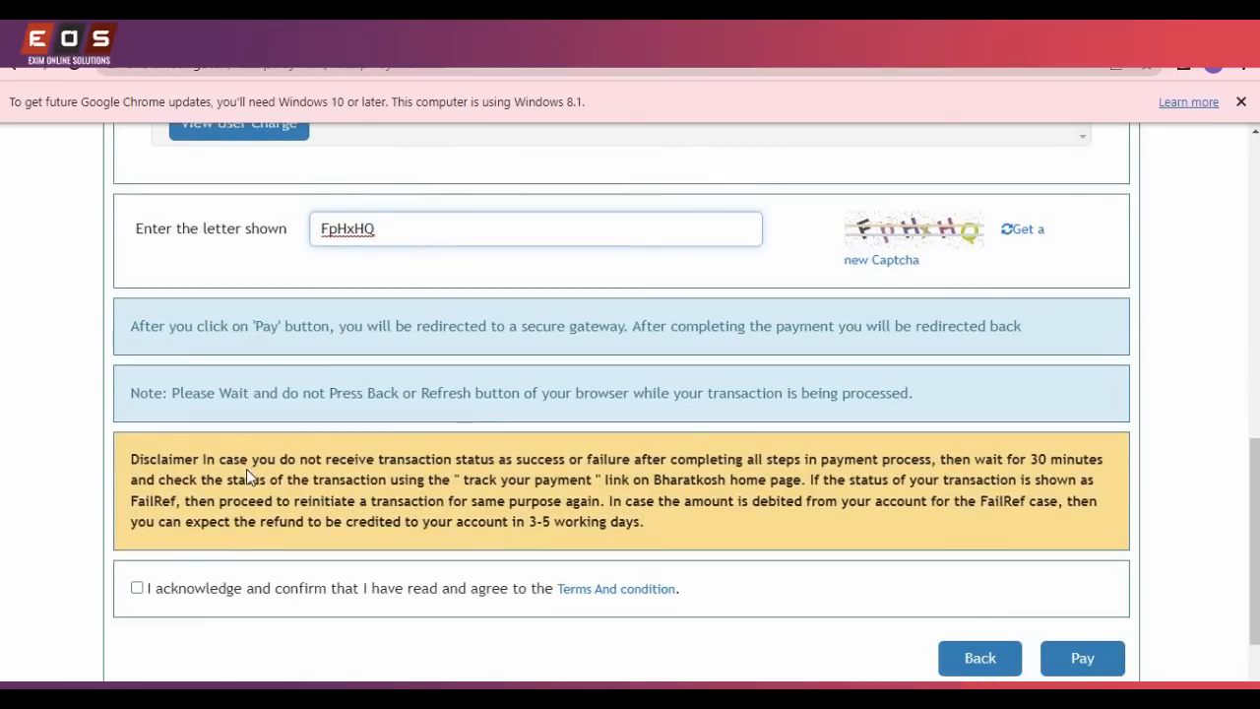
left_click(138, 588)
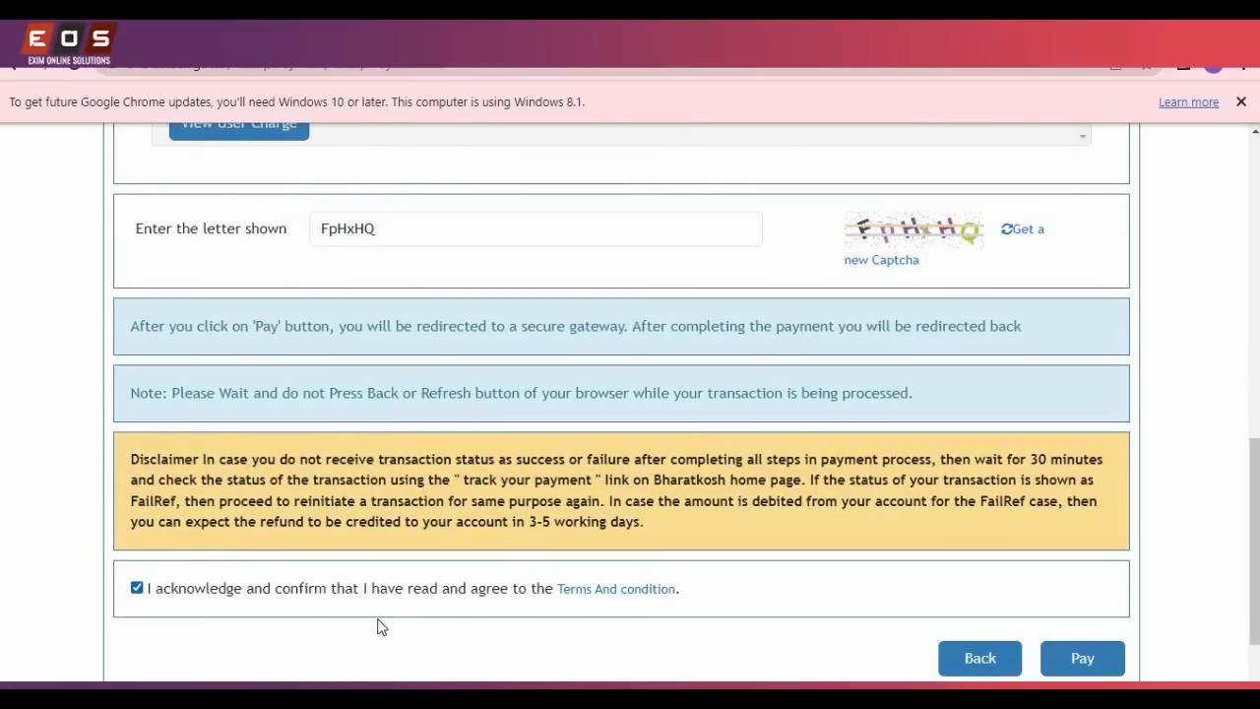
left_click(1094, 657)
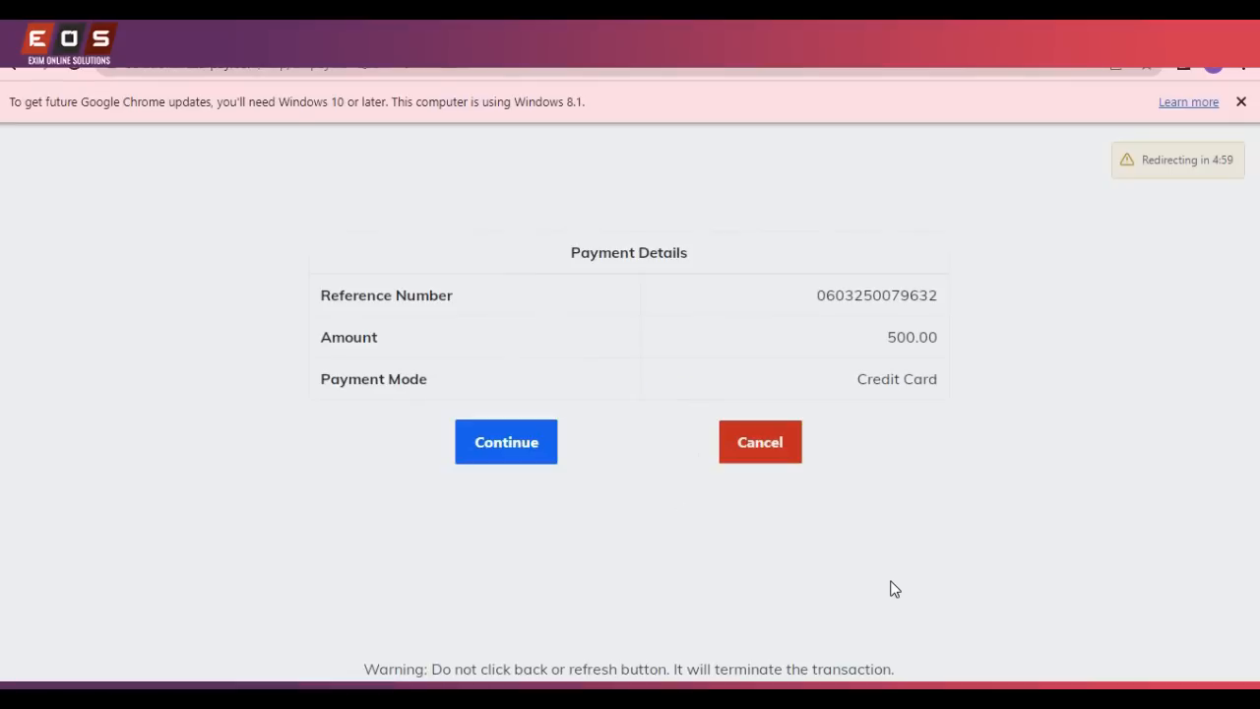
Step: Continue the 500.00 payment by card and enter the card number and expiry date
left_click(490, 450)
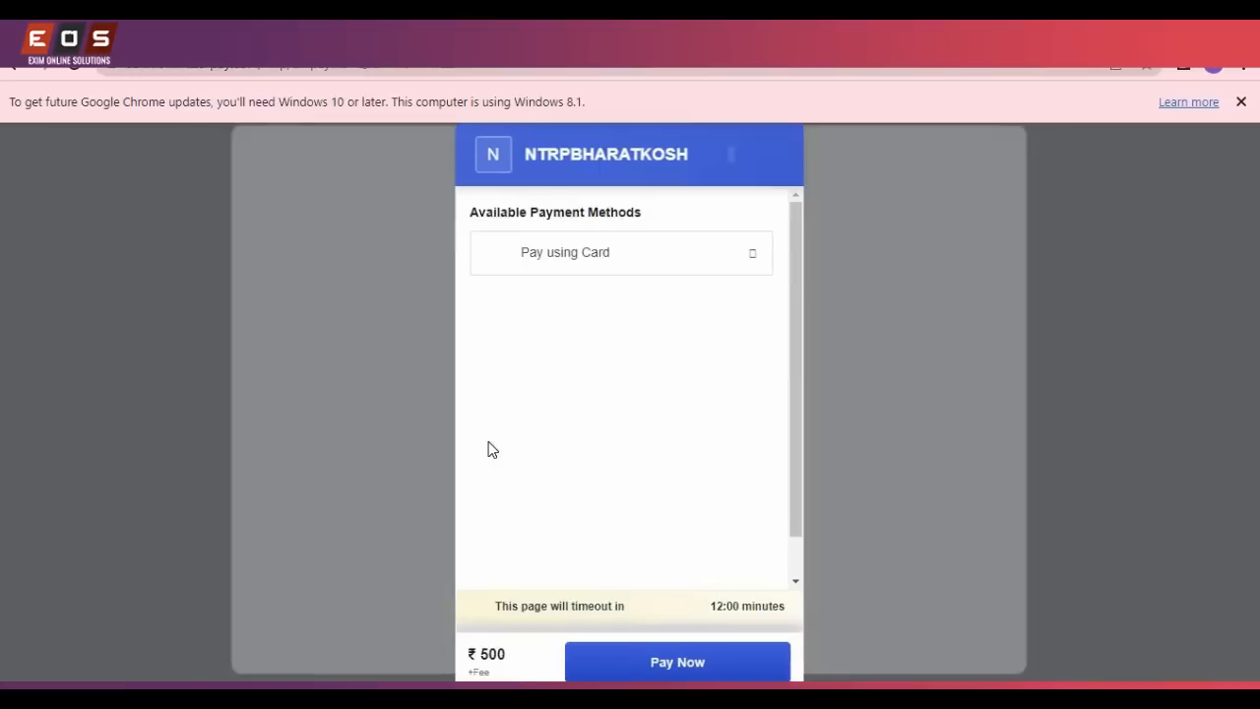
left_click(553, 261)
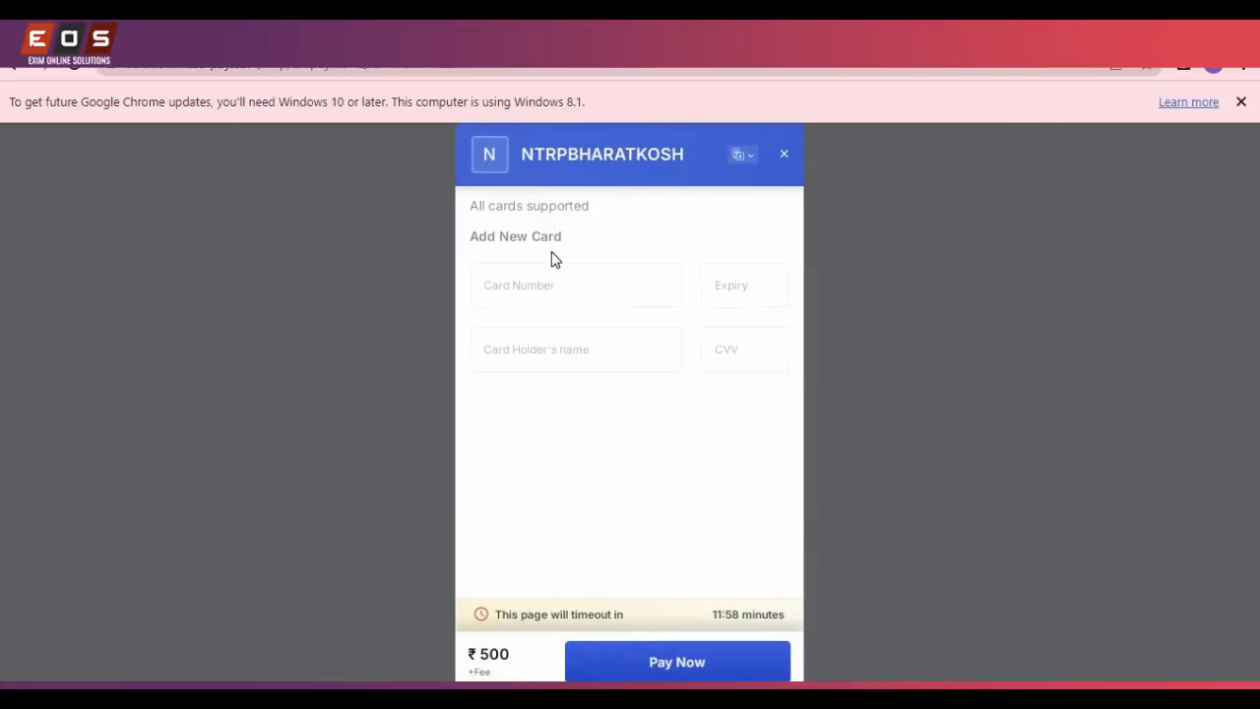
left_click(491, 285)
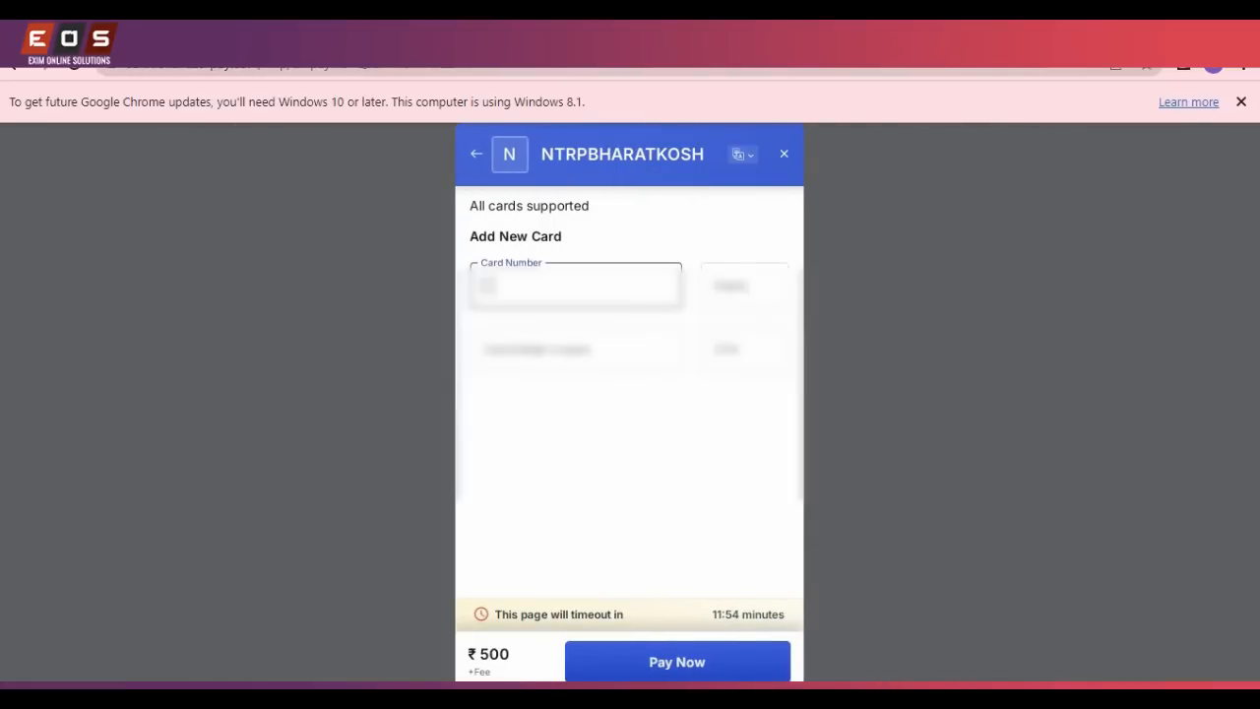
type("424***")
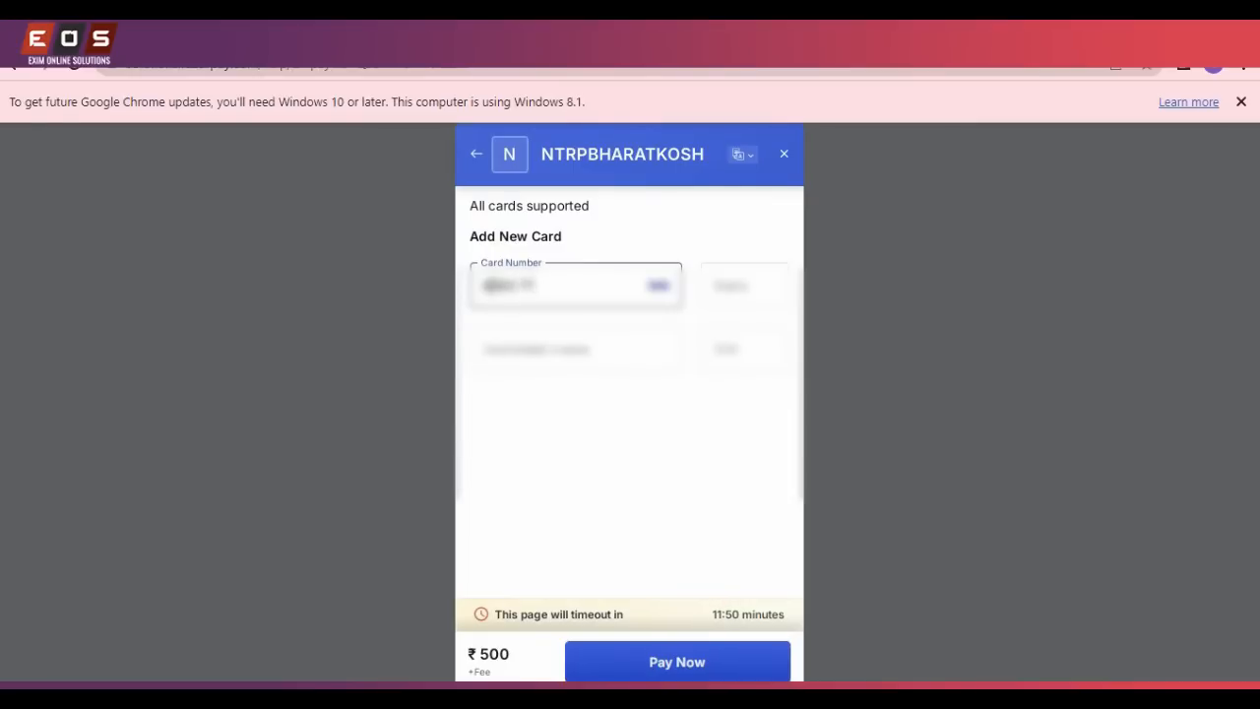
type("********")
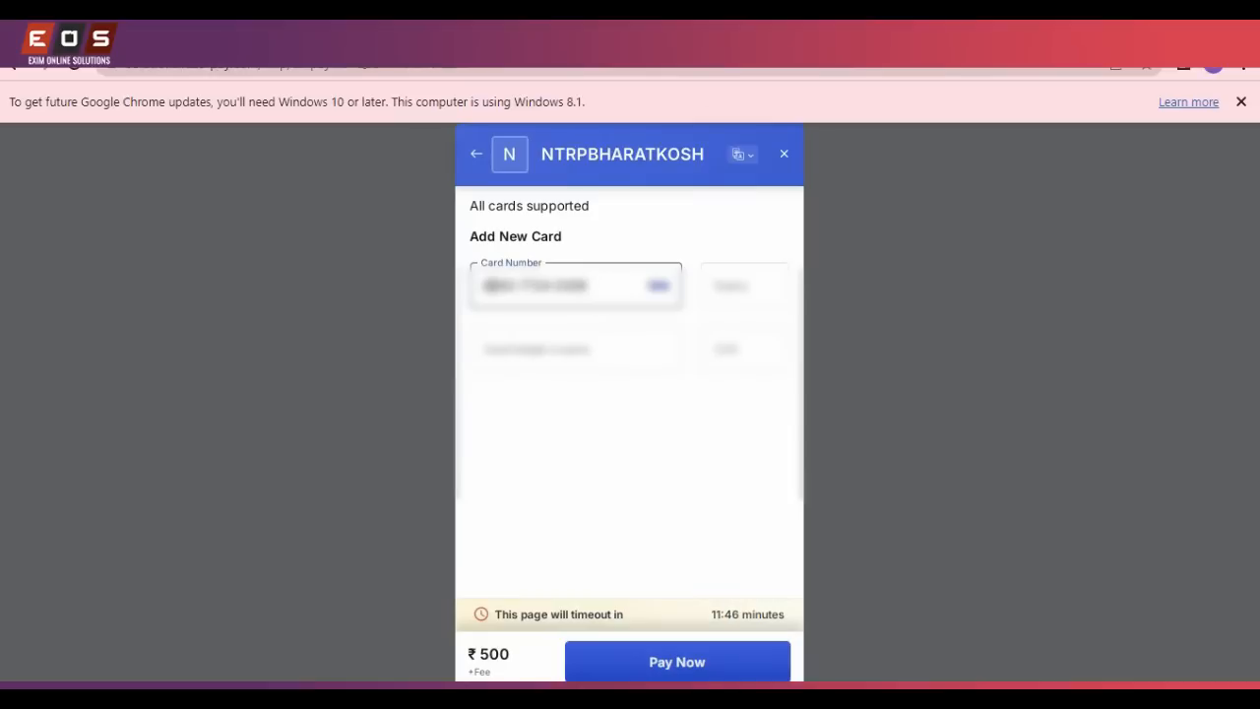
type("****")
left_click(716, 287)
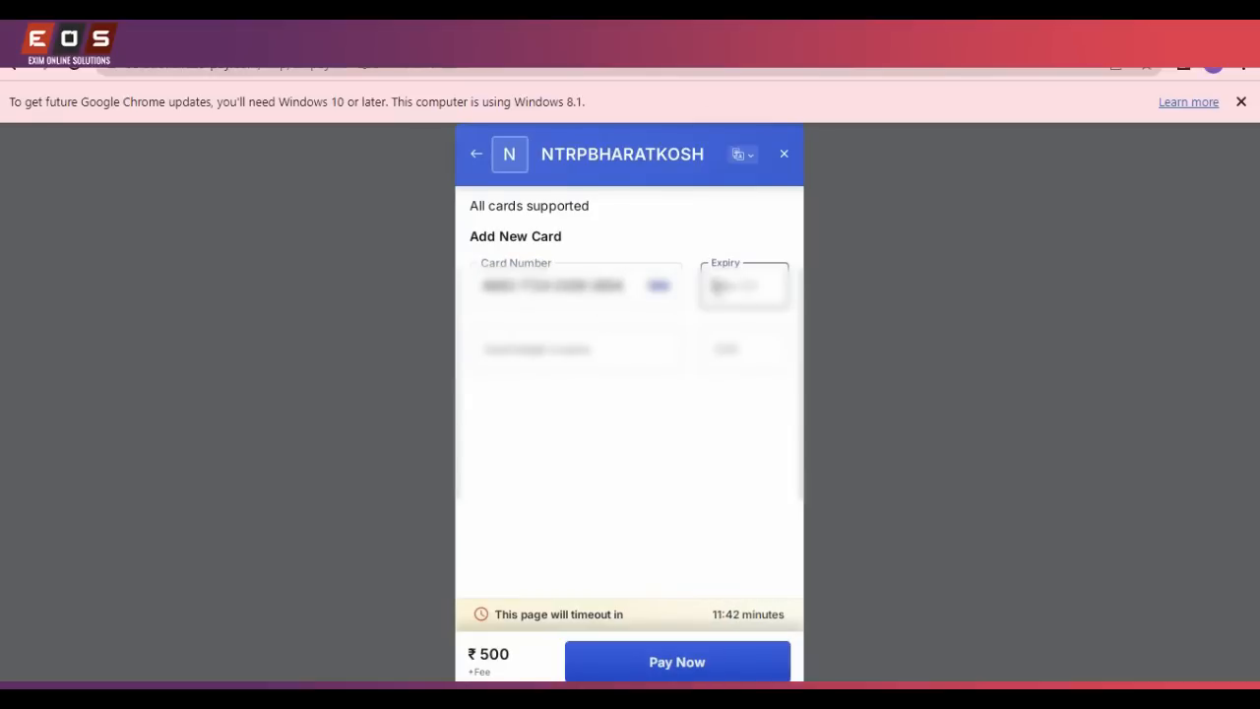
type("******")
Step: Fill in the cardholder's name, correcting typos, and the card's CVV
key("BackSpace")
key("BackSpace")
type("**********")
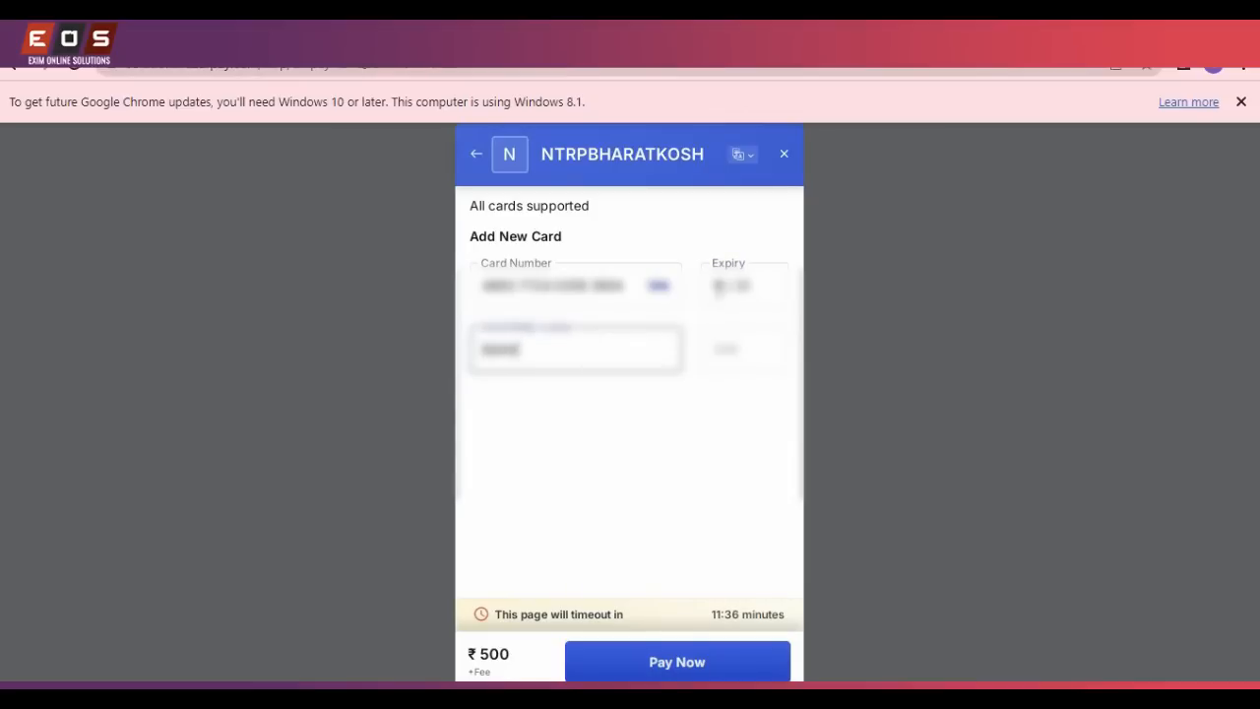
type("**")
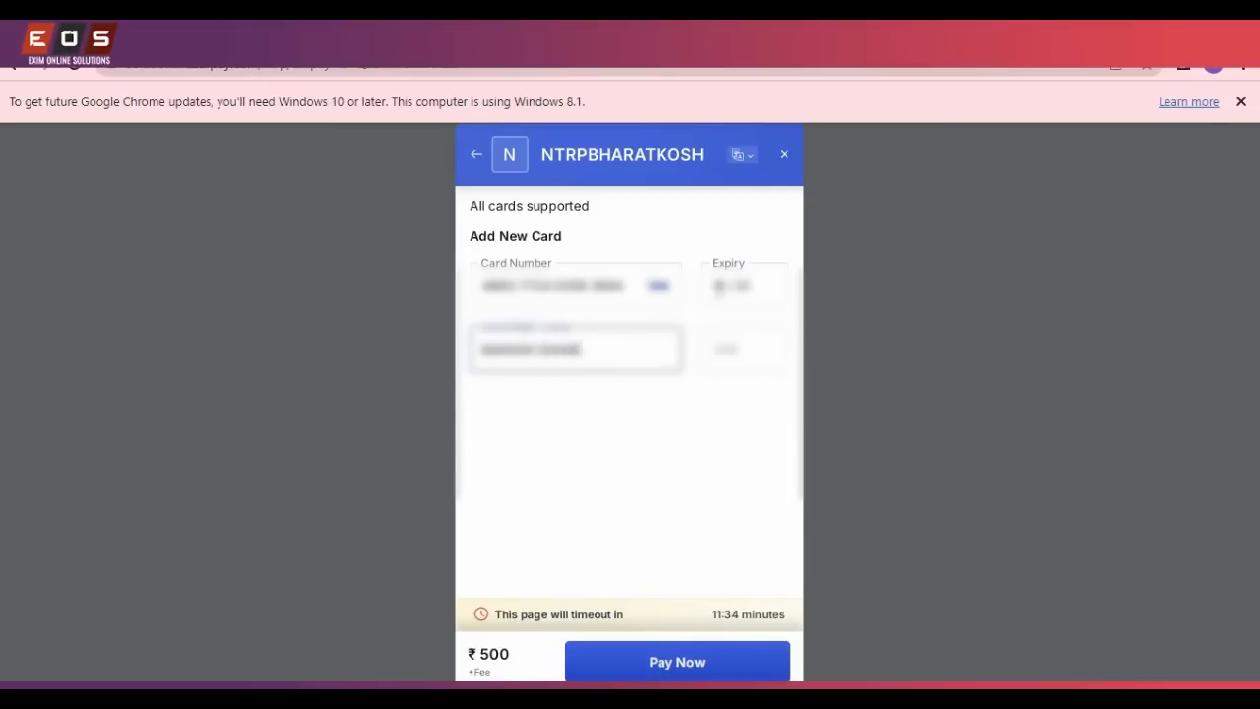
key("BackSpace")
type("***")
key("Tab")
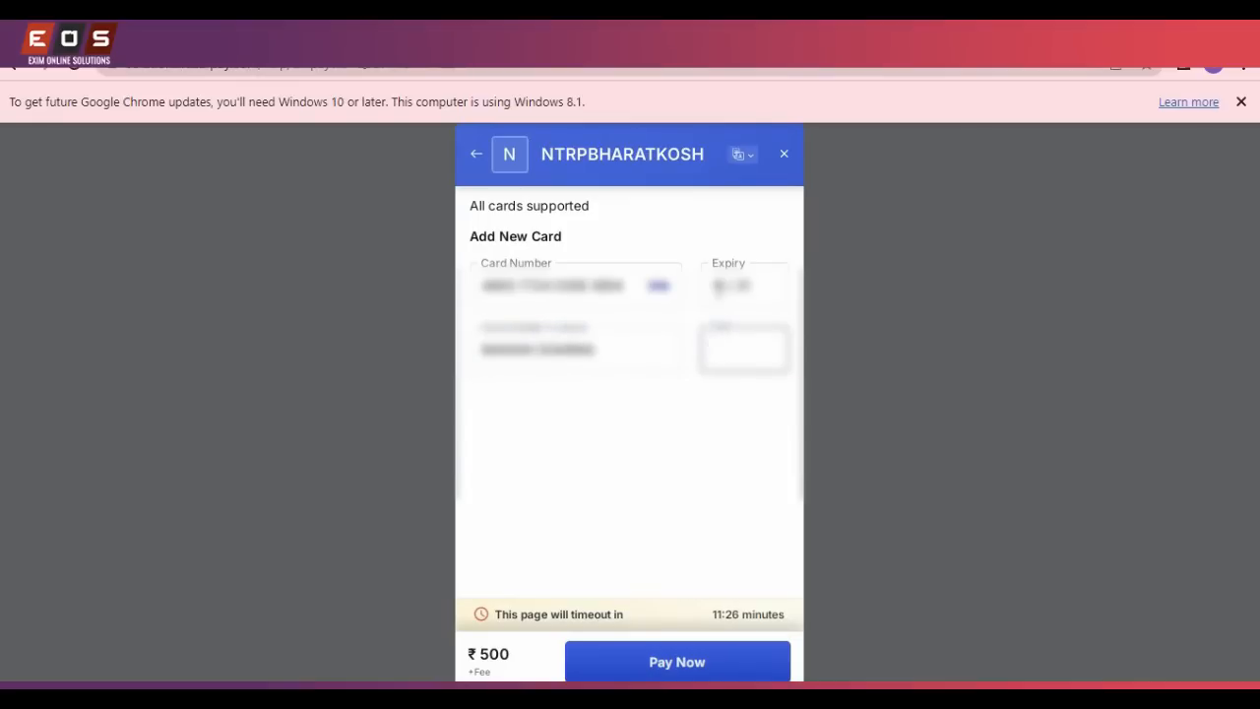
Step: Pay the fee, confirming the ₹505 total
scroll(678, 454, "down", 1)
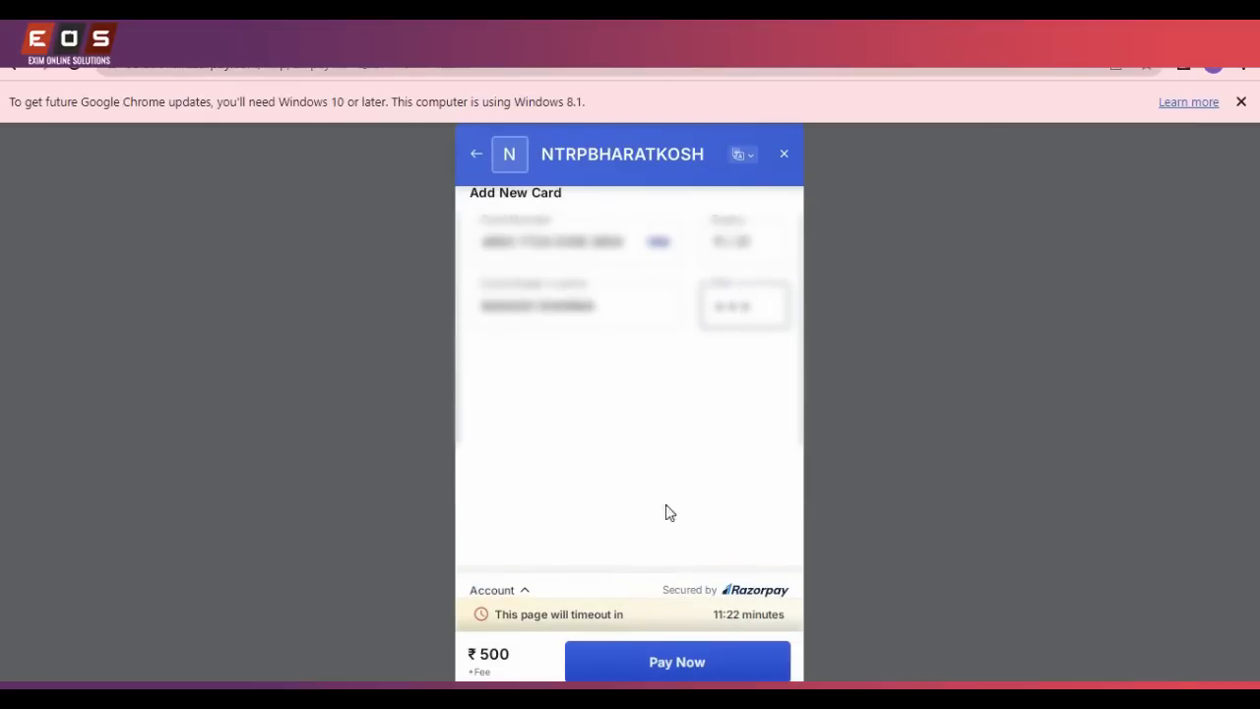
left_click(668, 666)
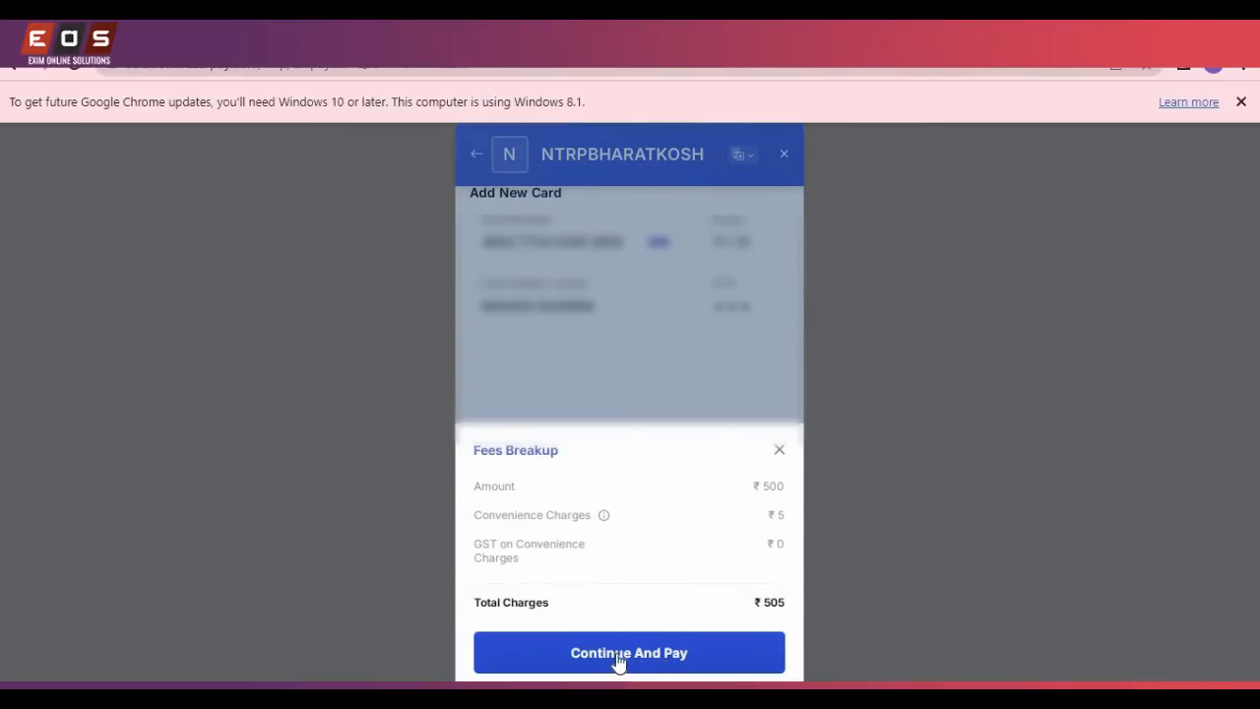
left_click(619, 660)
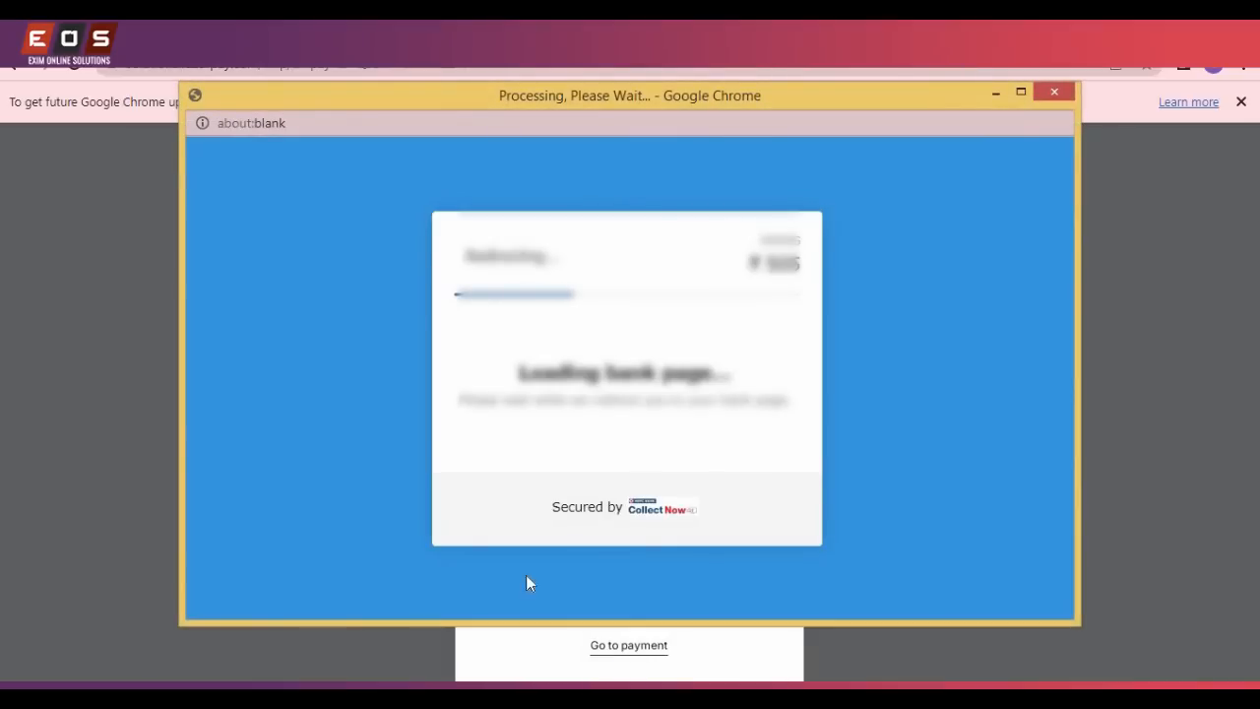
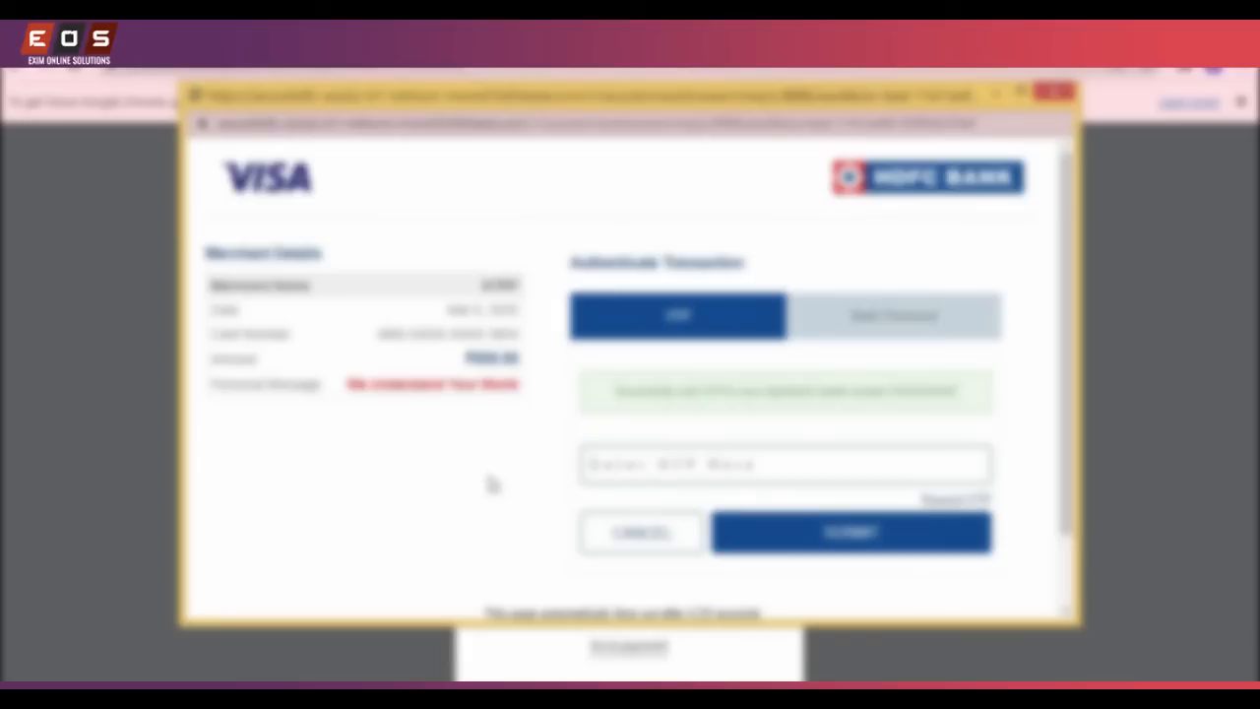
Step: Authorise the 500.00 card payment by submitting the one-time password
left_click(608, 464)
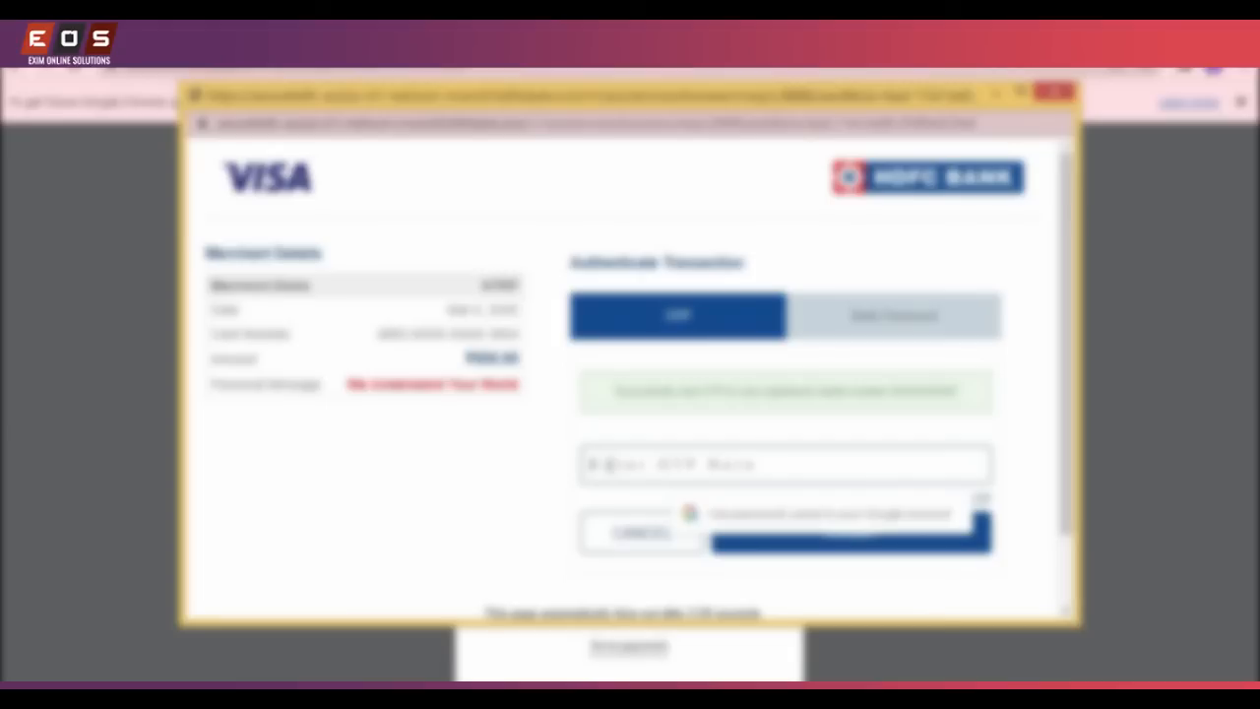
type("•••")
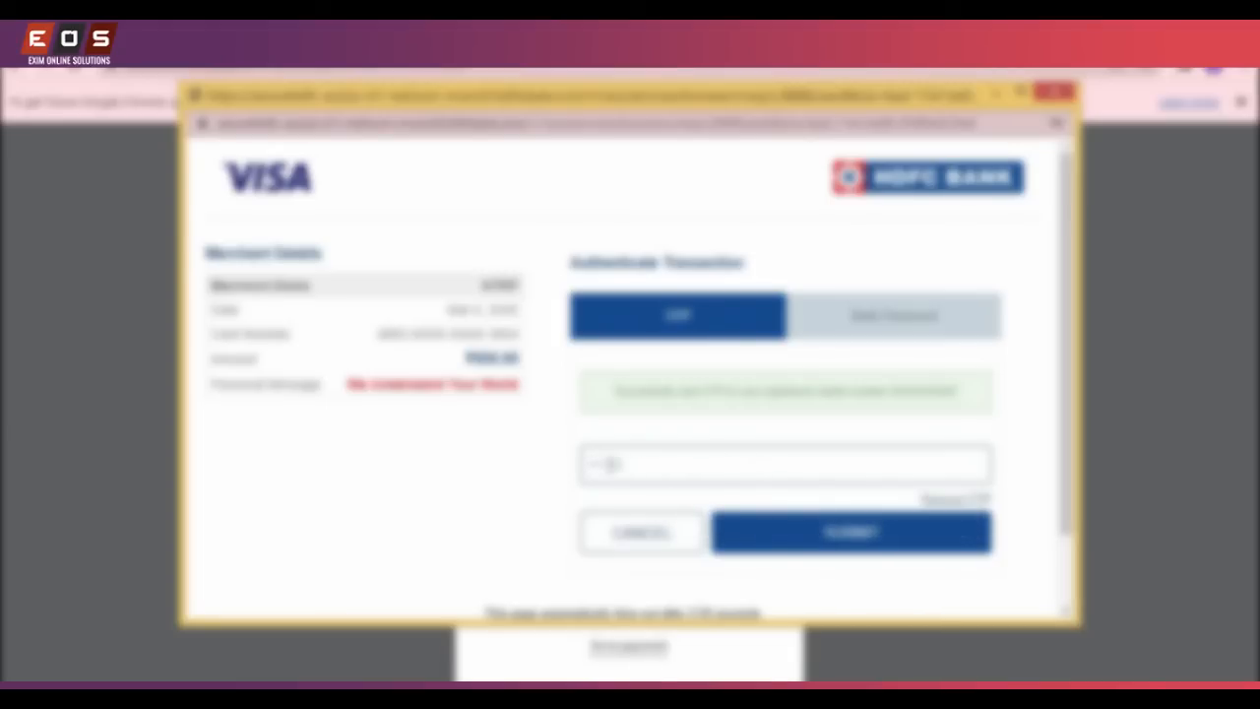
left_click(856, 542)
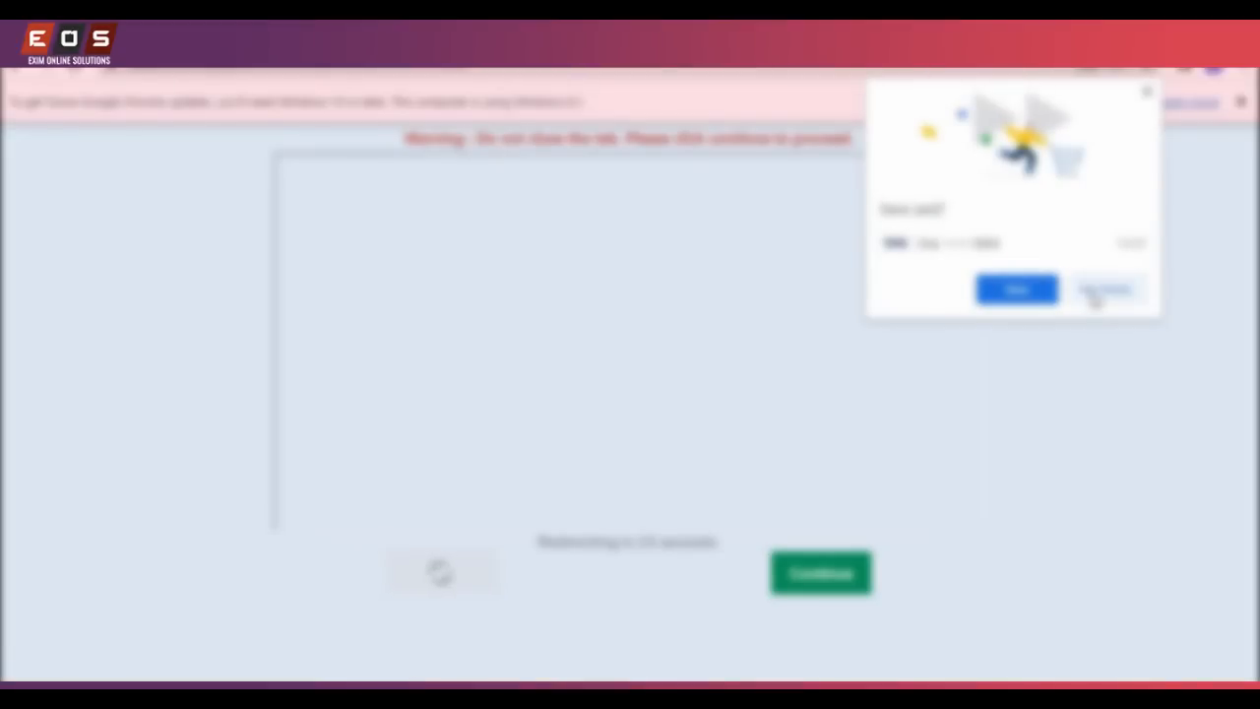
Step: Decline saving the card in Chrome and continue from the receipt back to SIMS
left_click(1095, 288)
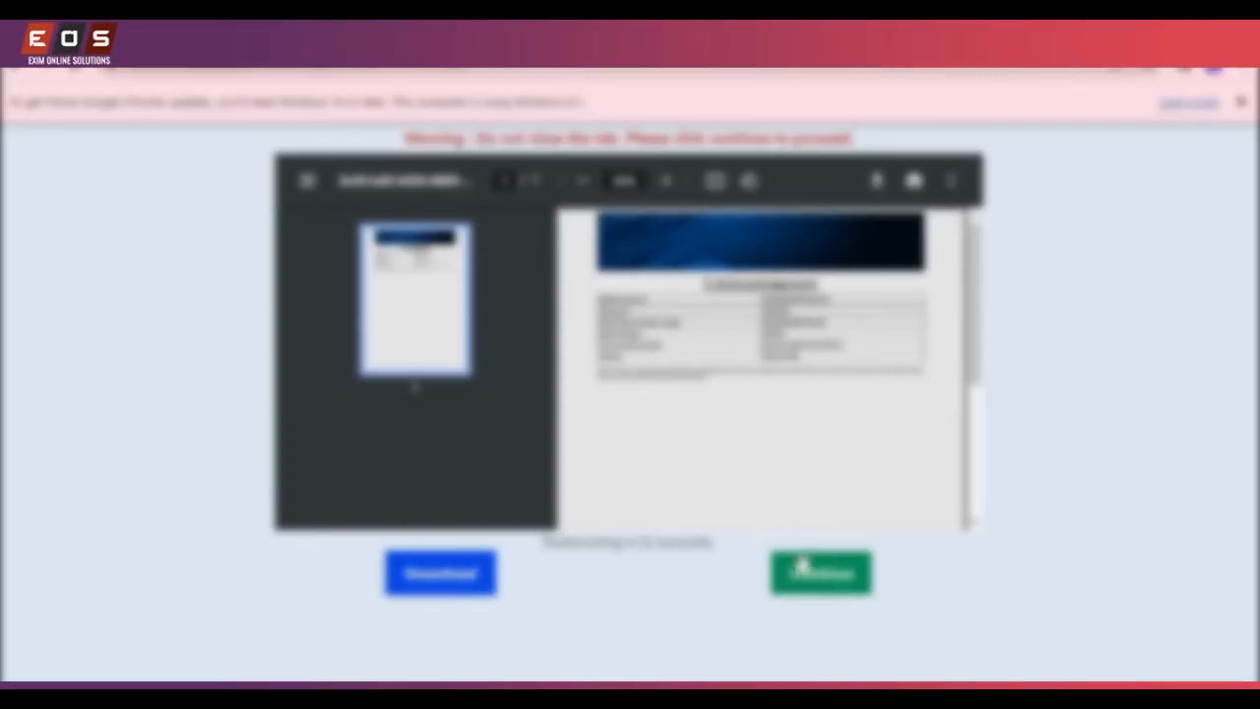
left_click(839, 579)
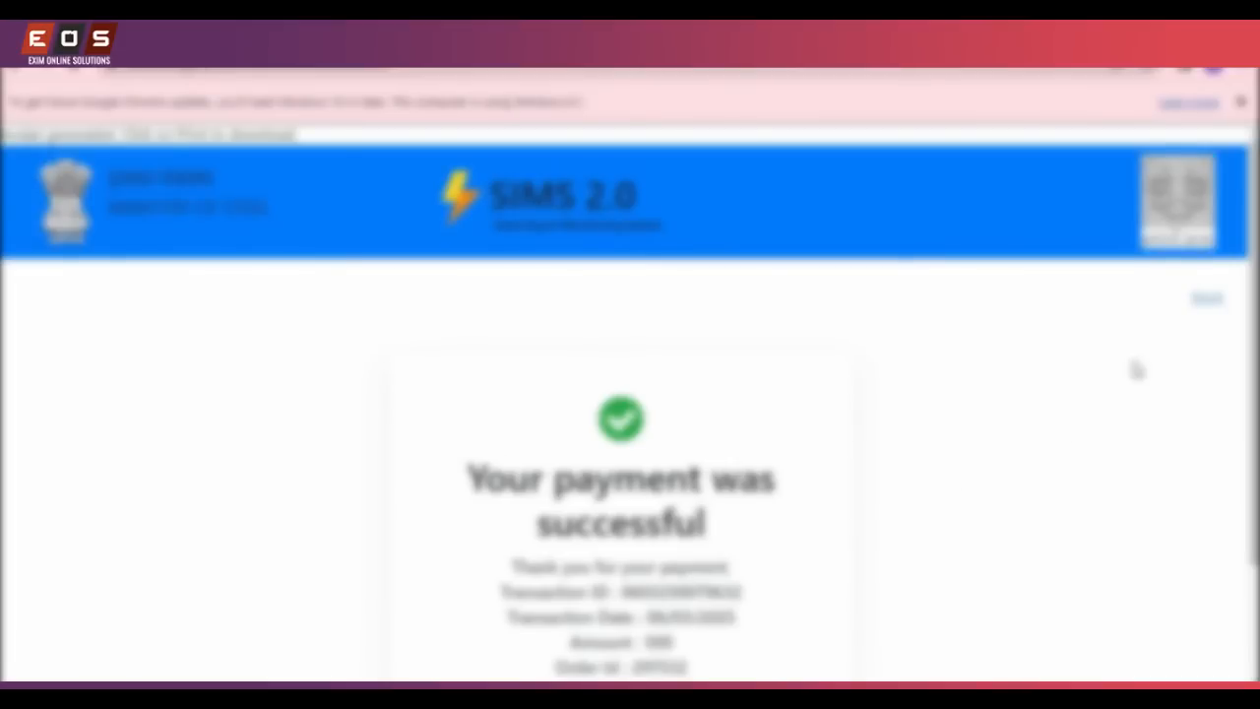
left_click(1209, 305)
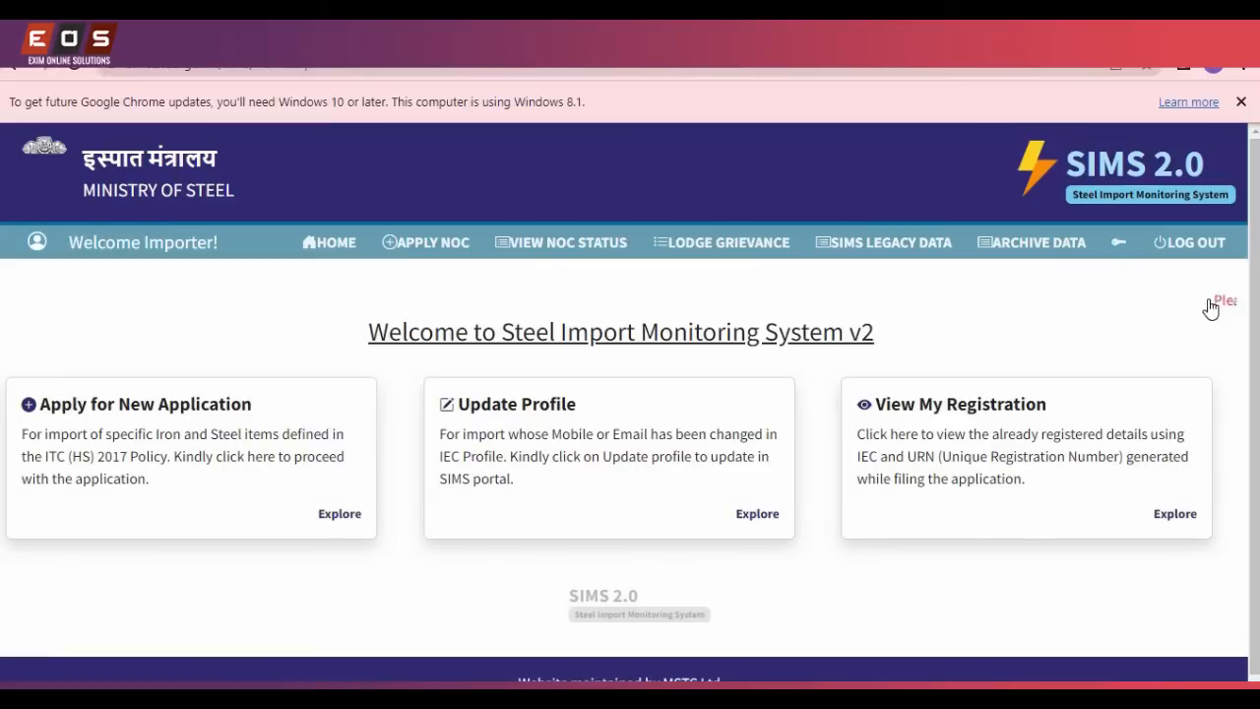
Step: Open the application under View My Registration's Pending Payment tab and start its Rs 250 payment
left_click(1015, 486)
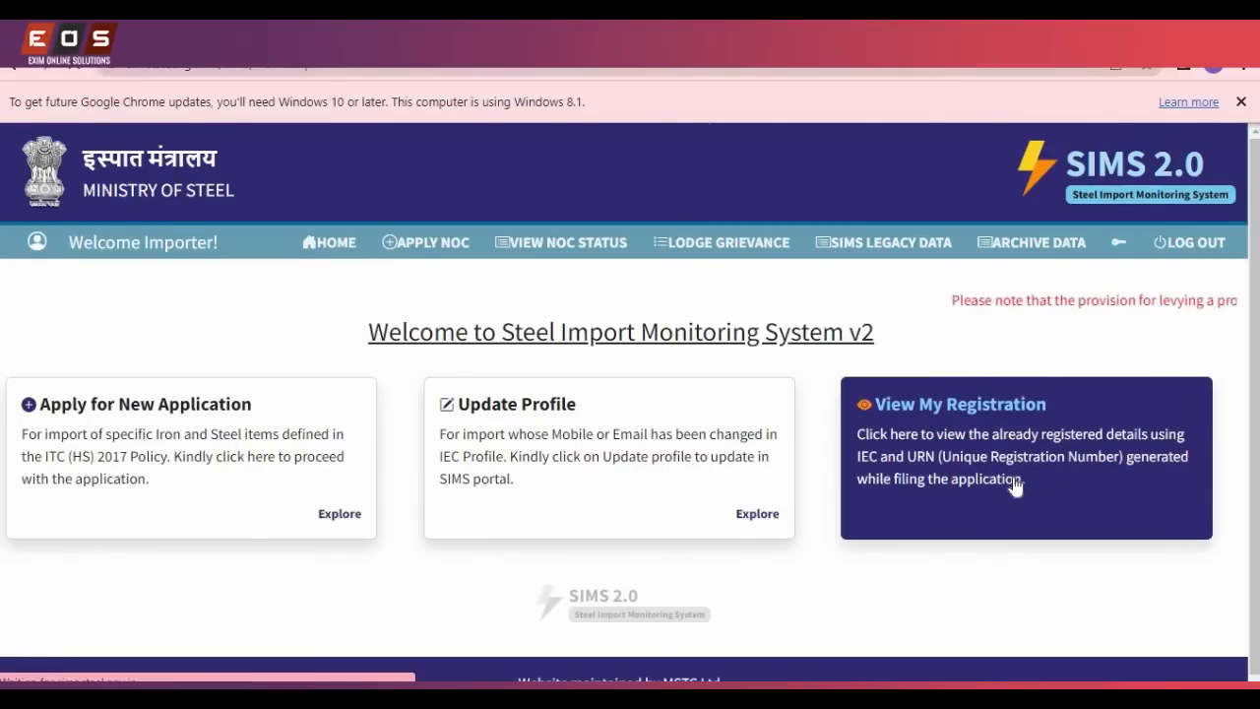
left_click(320, 354)
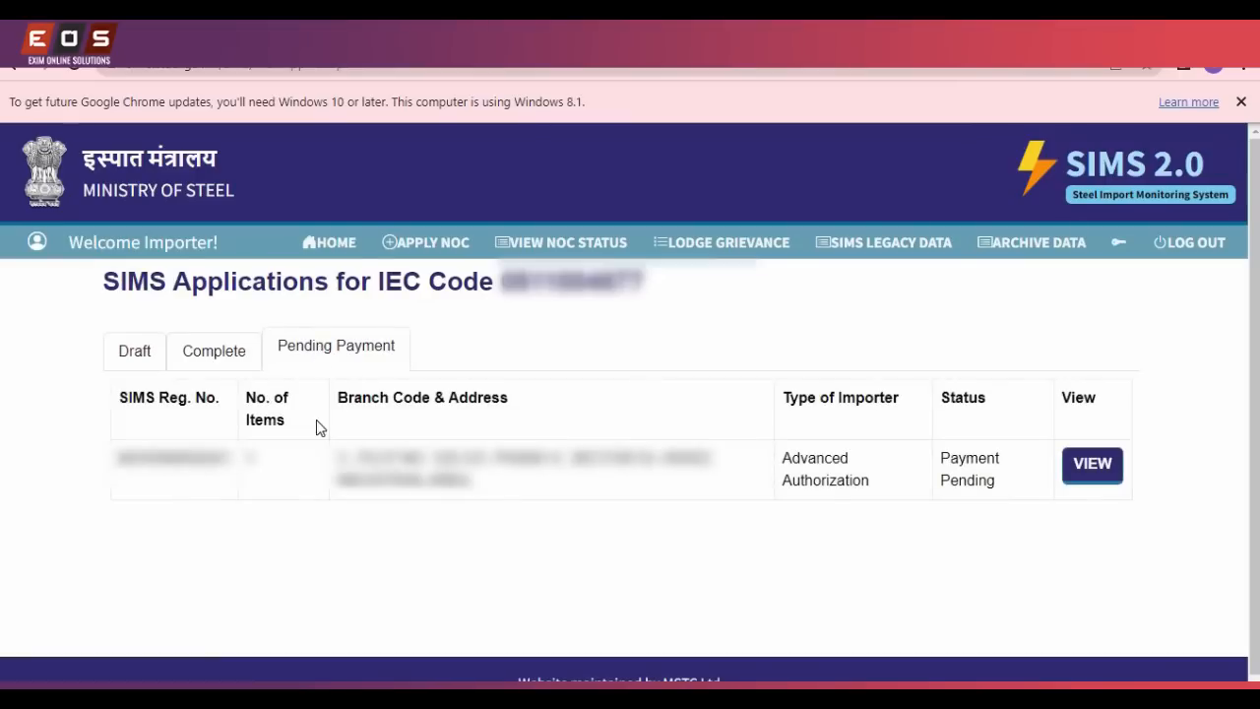
left_click(1086, 473)
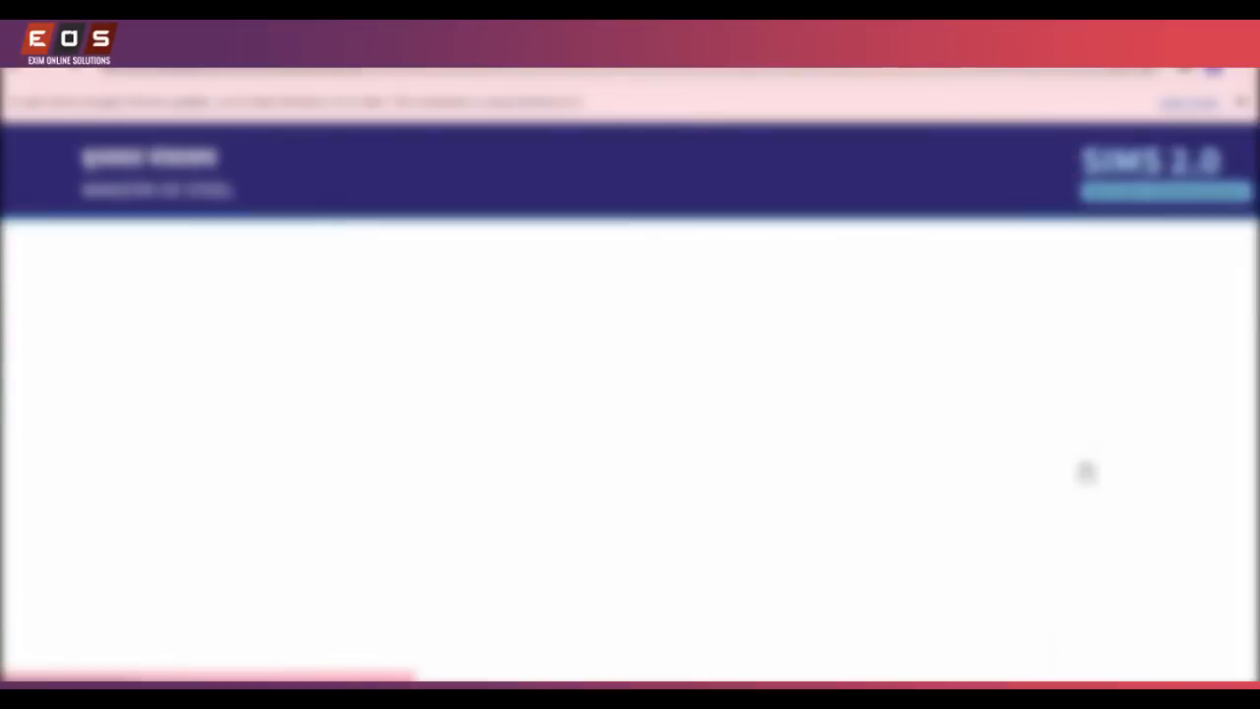
scroll(800, 552, "down", 10)
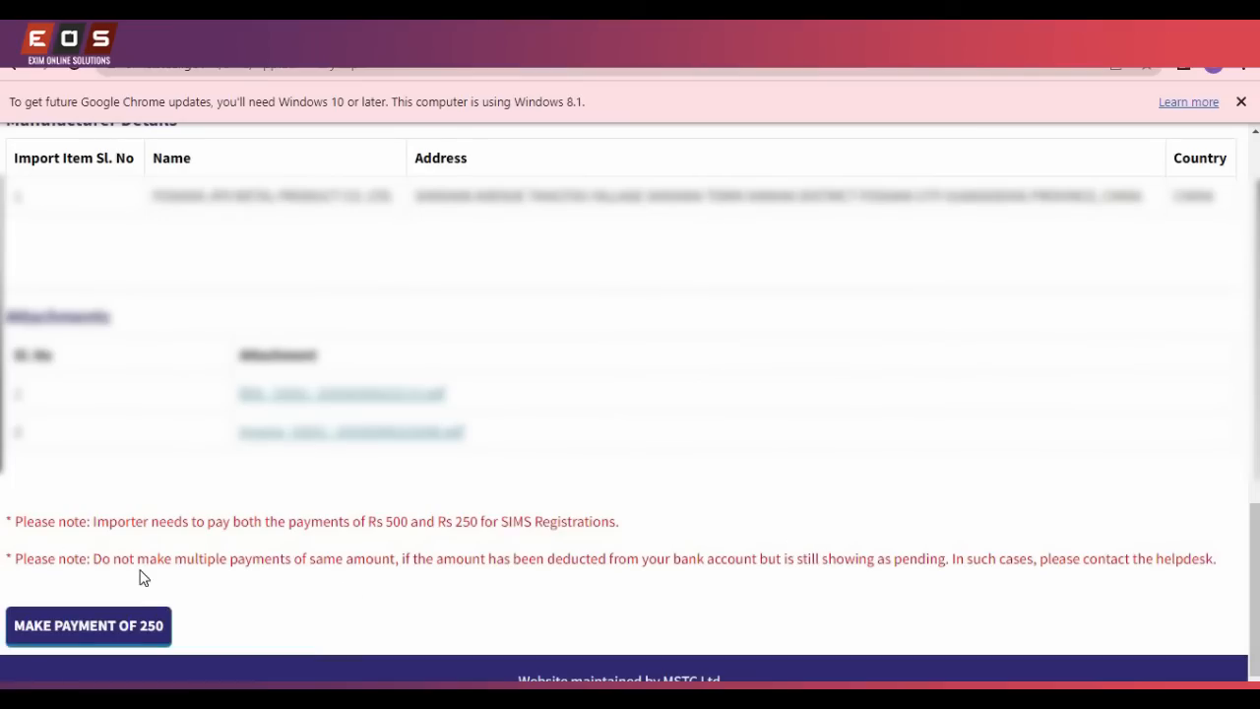
left_click(98, 635)
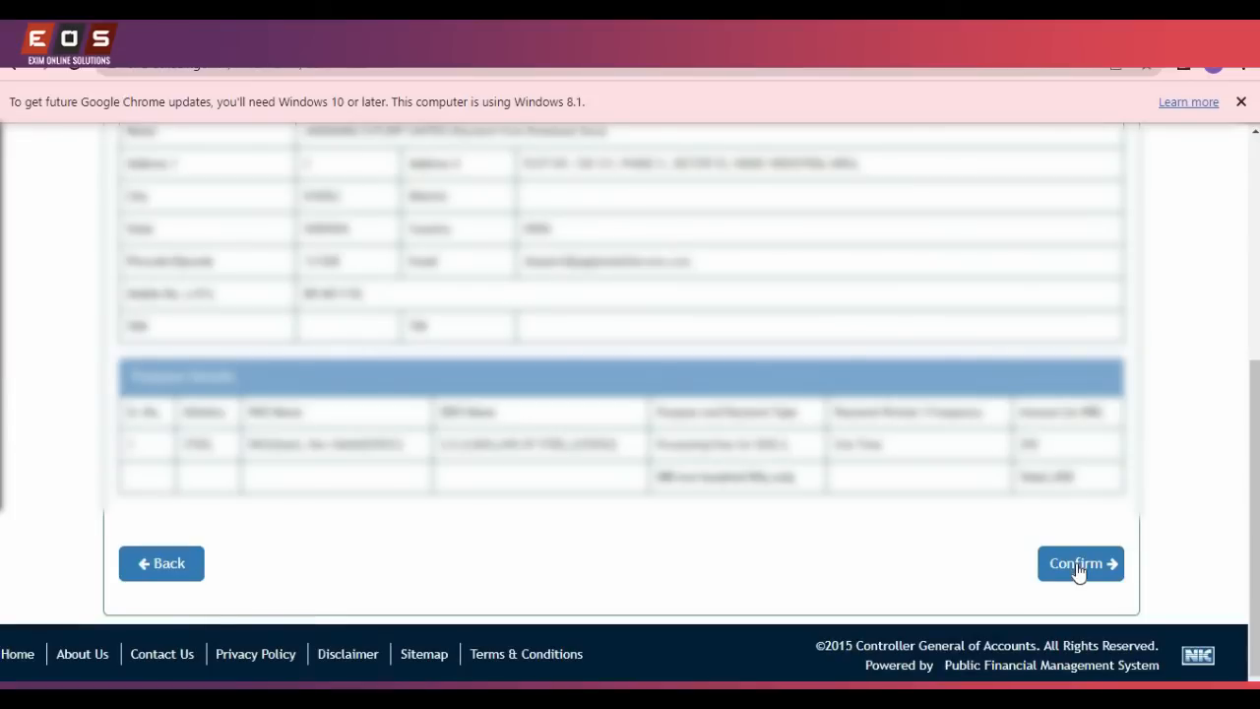
Step: Proceed to payment, choosing HDFC Bank gateway and VISA credit card
left_click(1080, 565)
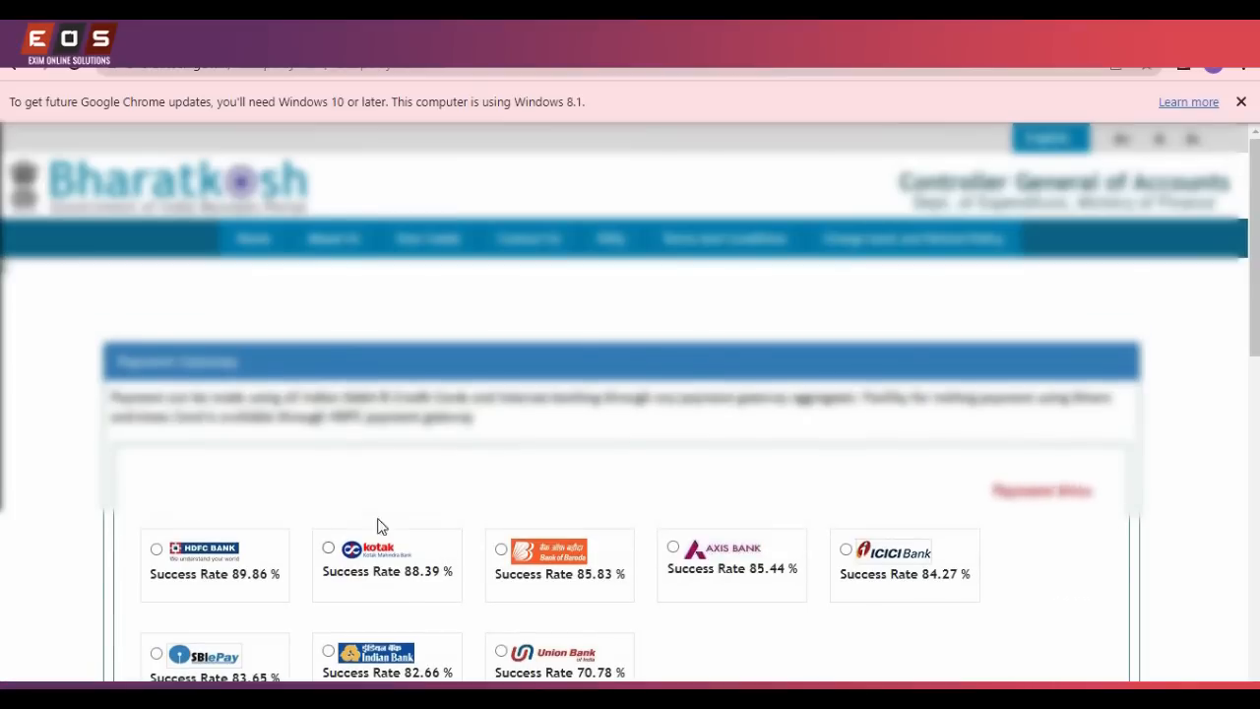
scroll(108, 512, "down", 3)
scroll(108, 512, "down", 1)
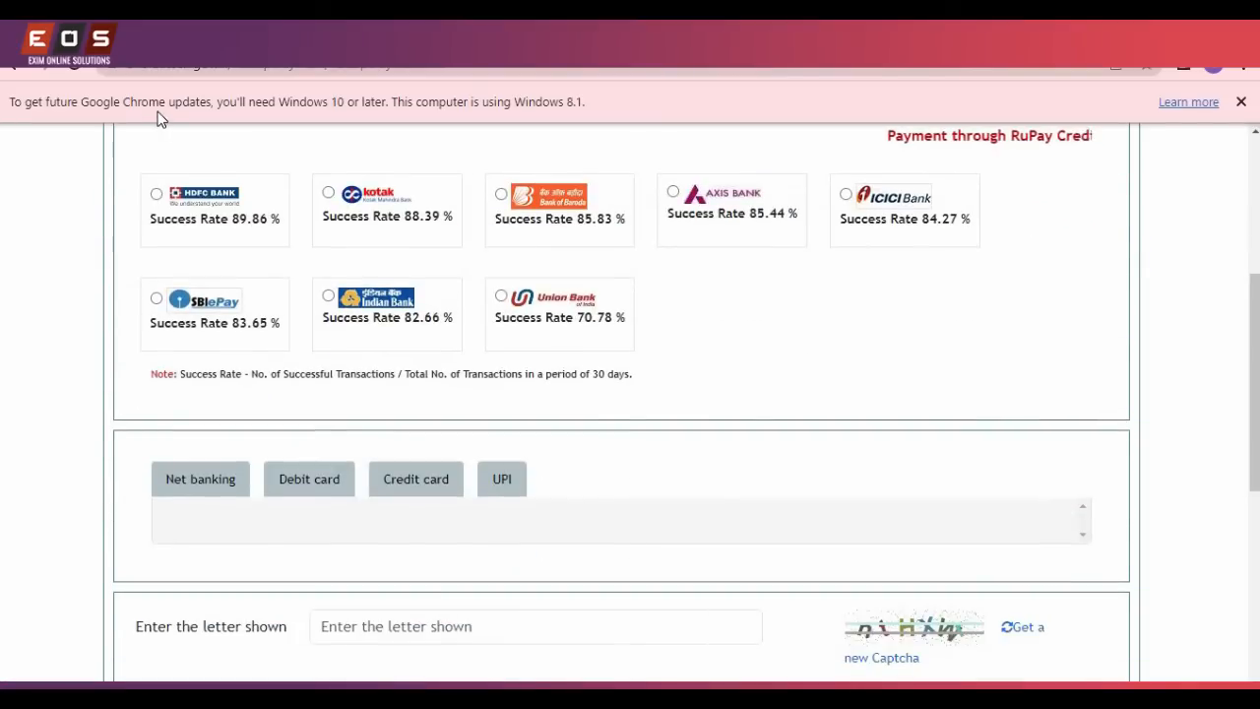
left_click(156, 195)
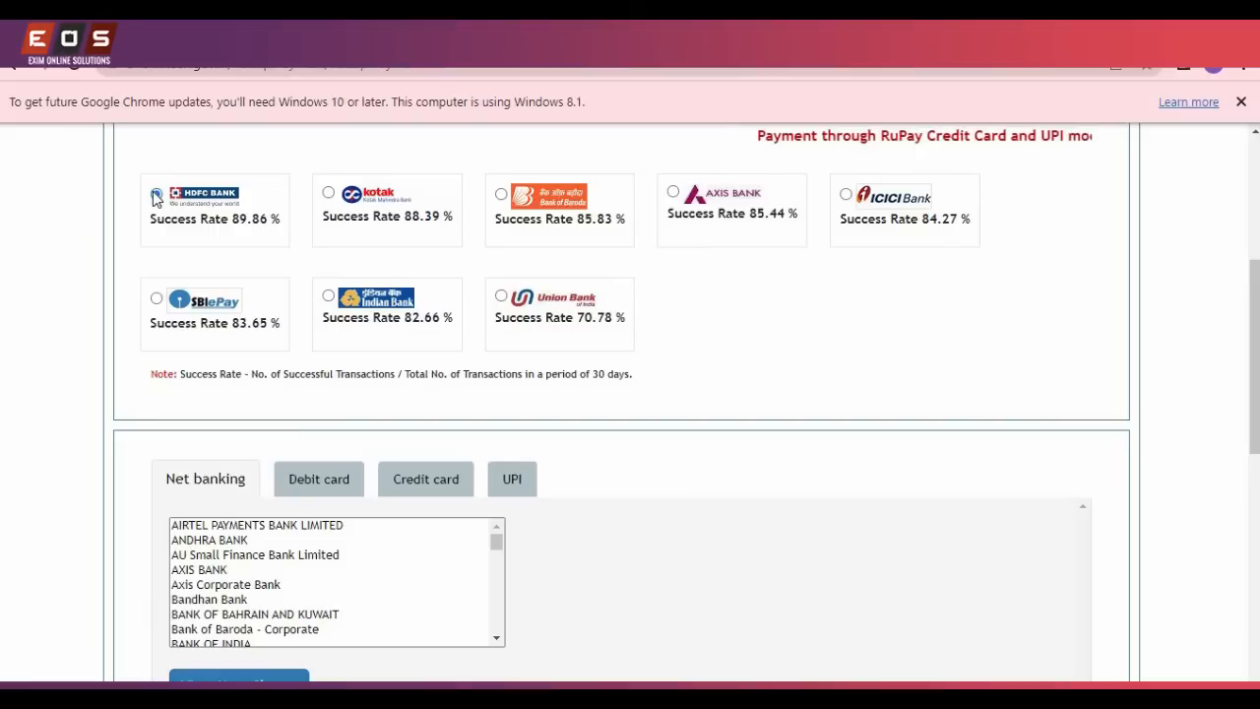
left_click(425, 479)
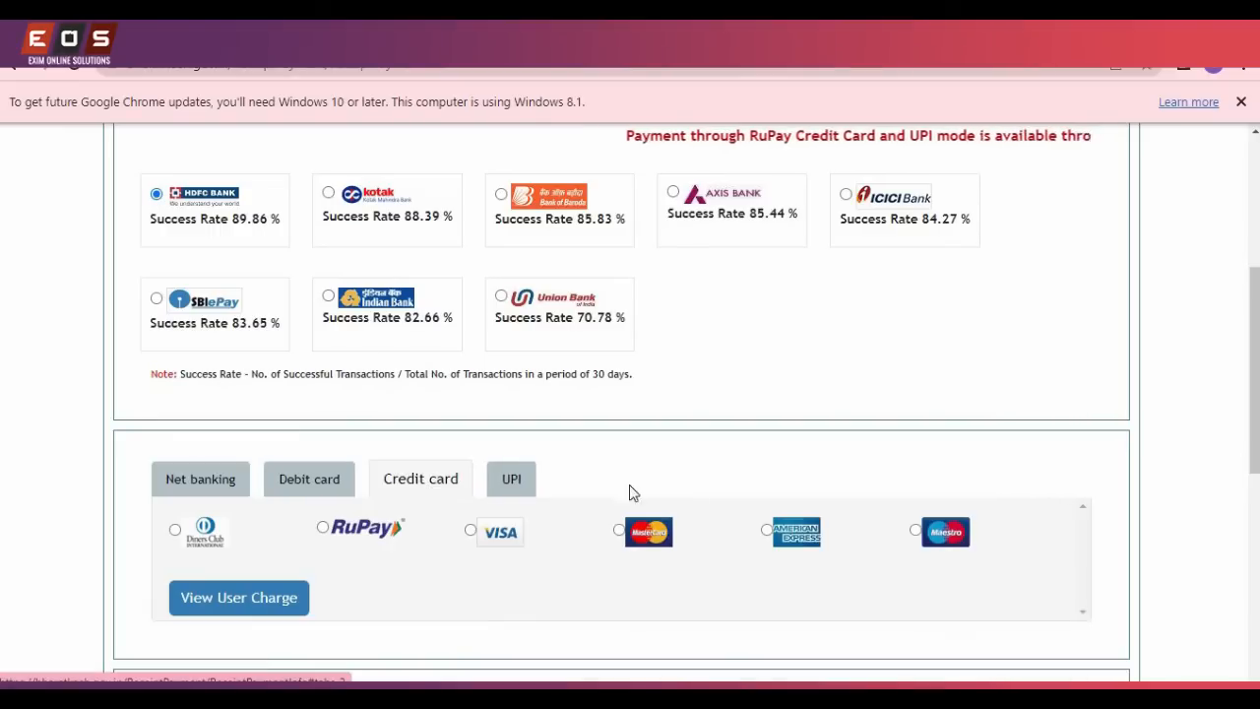
scroll(694, 481, "down", 4)
left_click(470, 189)
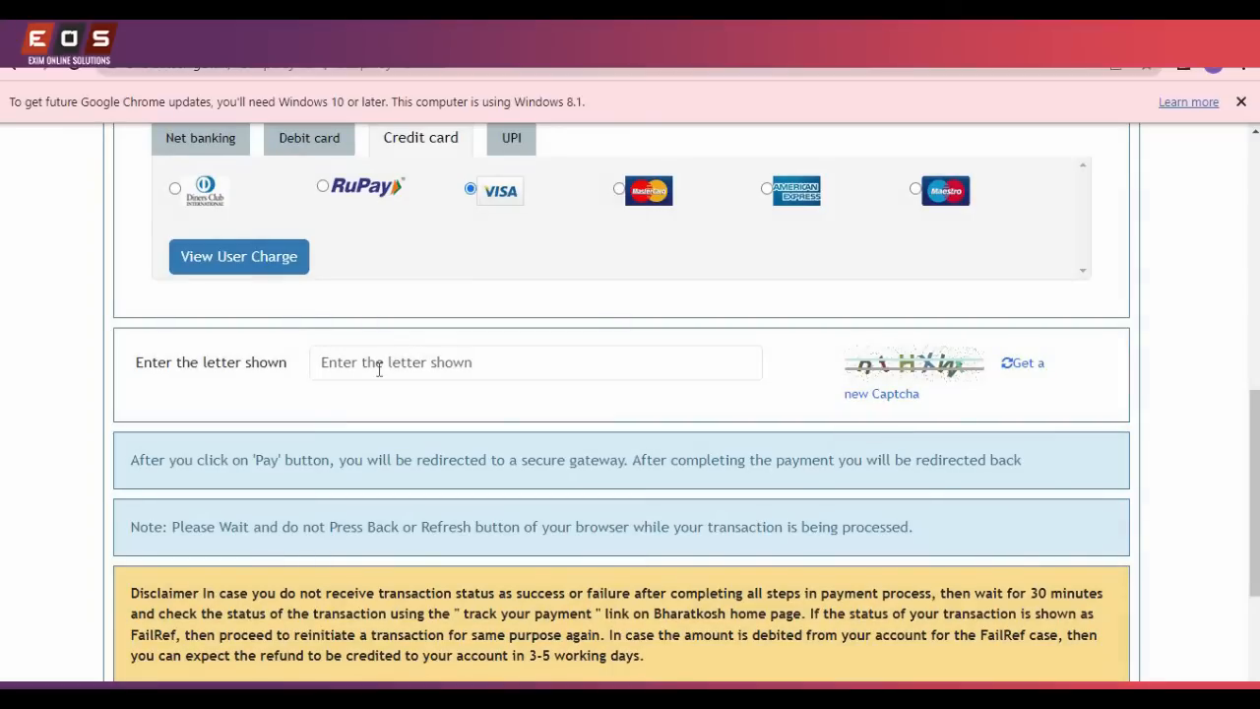
Step: Refresh and enter the captcha, accept the terms, and submit the Rs 250 fee
left_click(1015, 371)
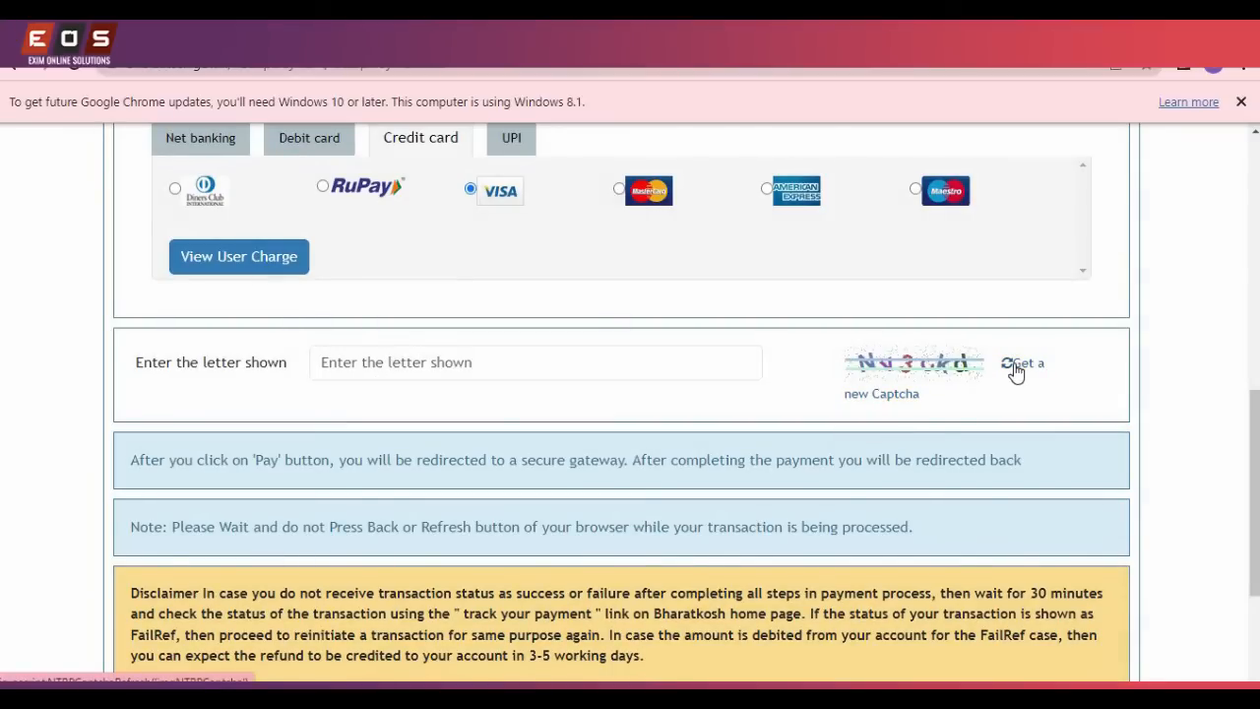
left_click(1015, 371)
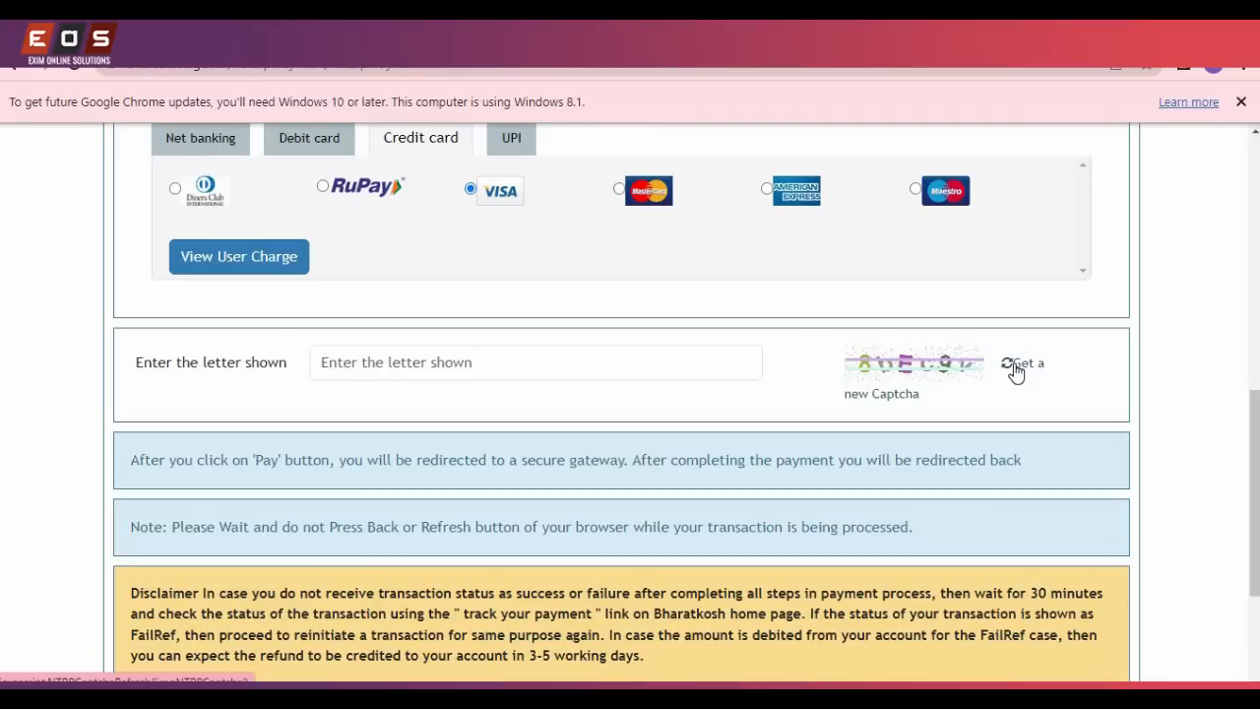
left_click(1015, 371)
left_click(1015, 372)
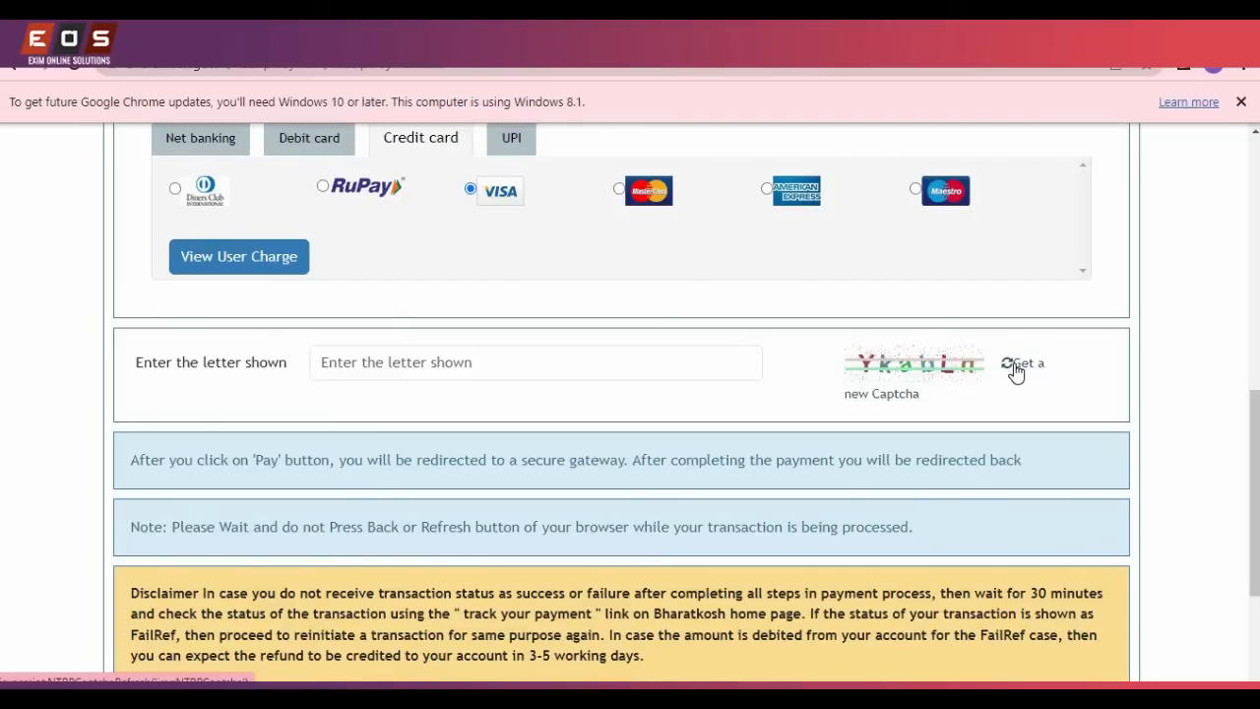
left_click(1015, 371)
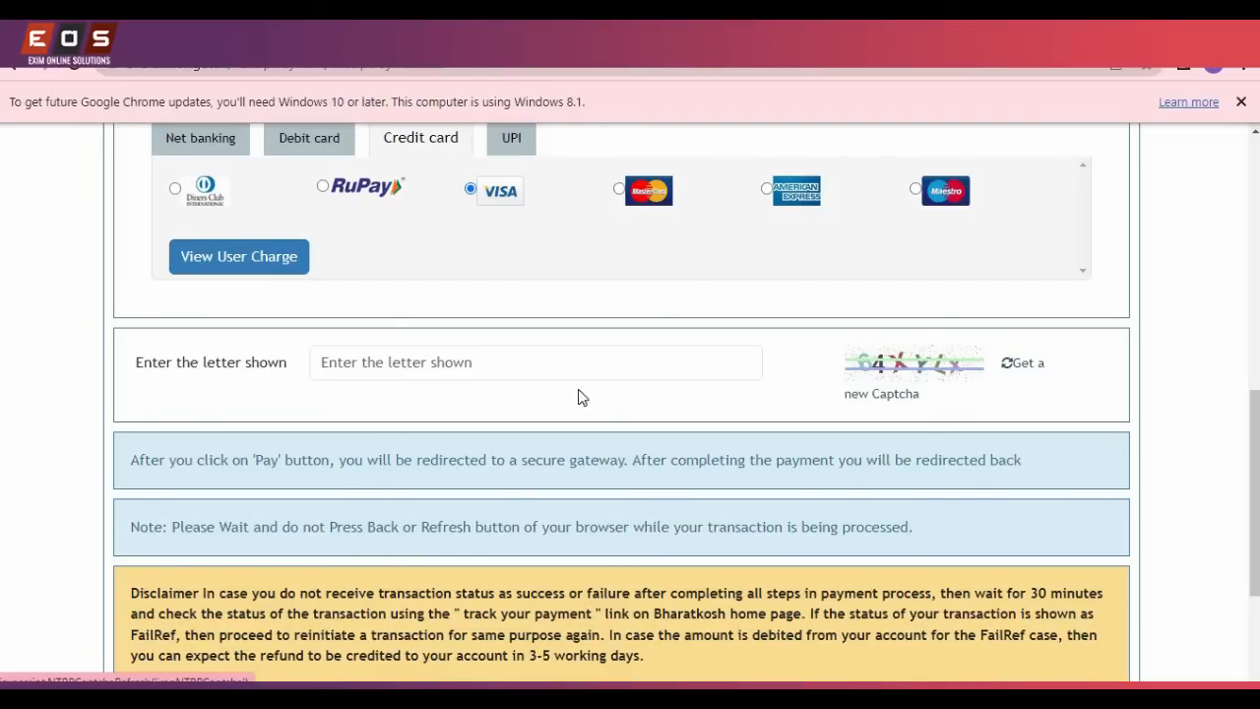
left_click(391, 366)
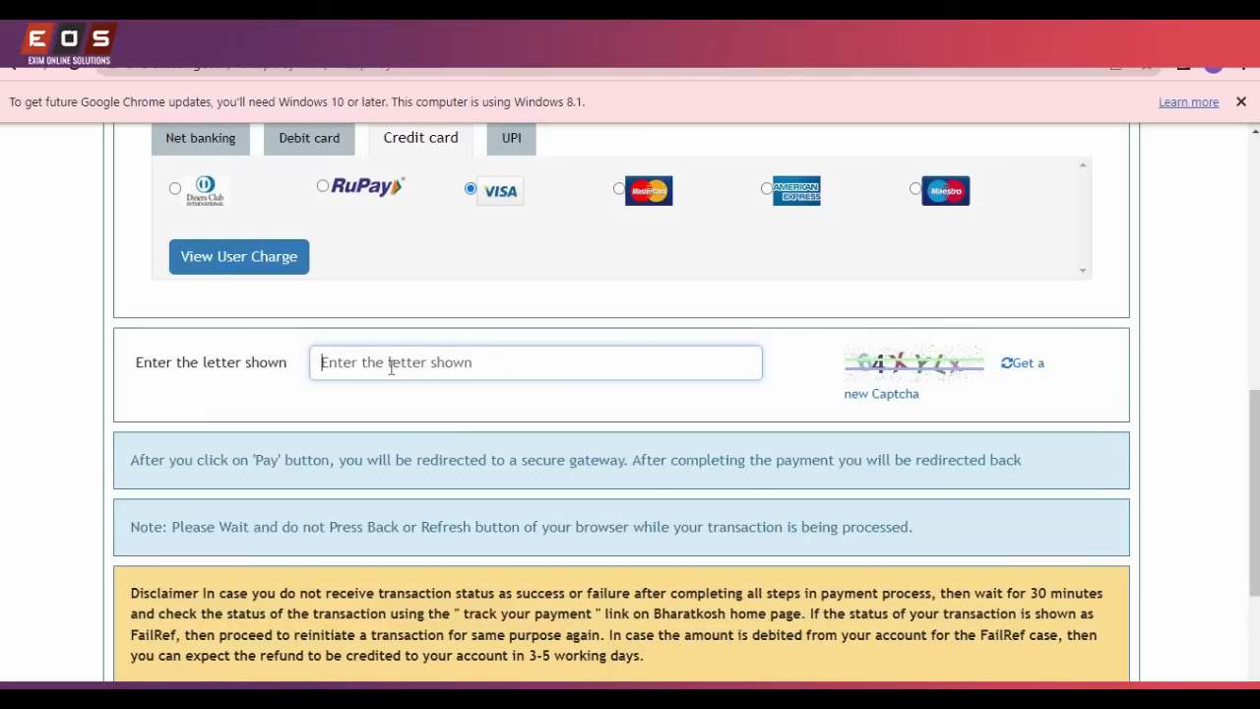
type("64XYLx")
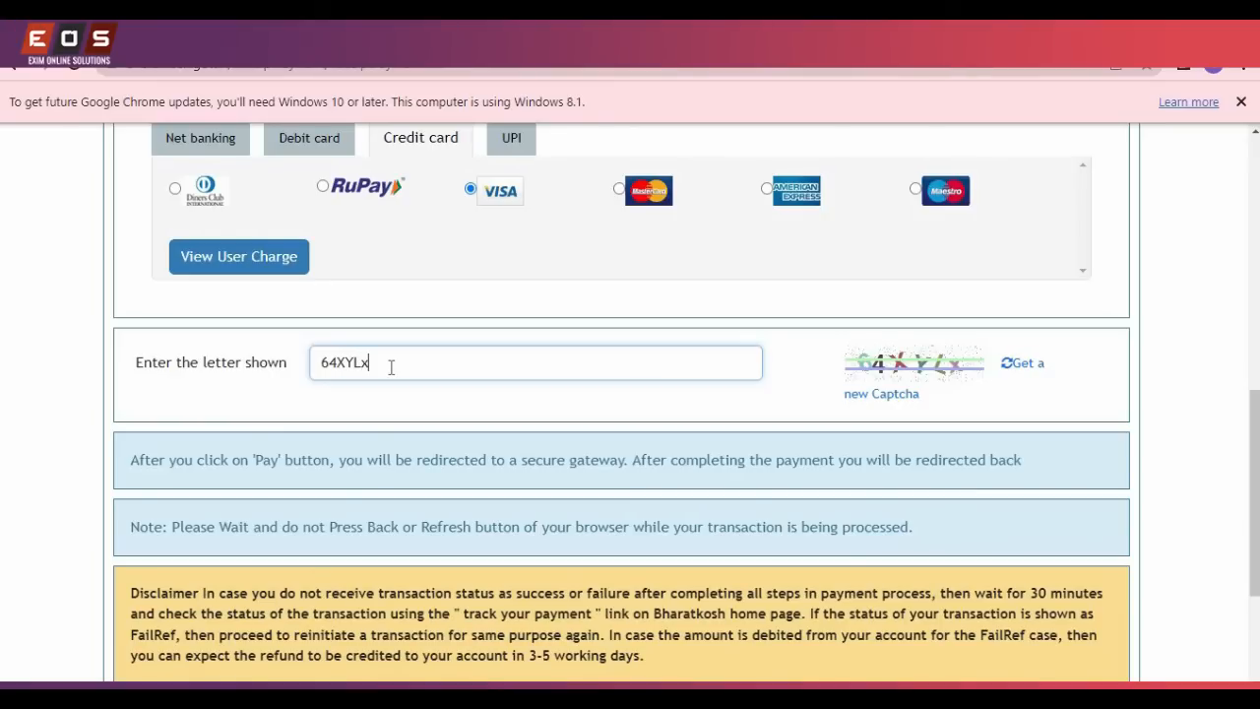
scroll(427, 430, "down", 2)
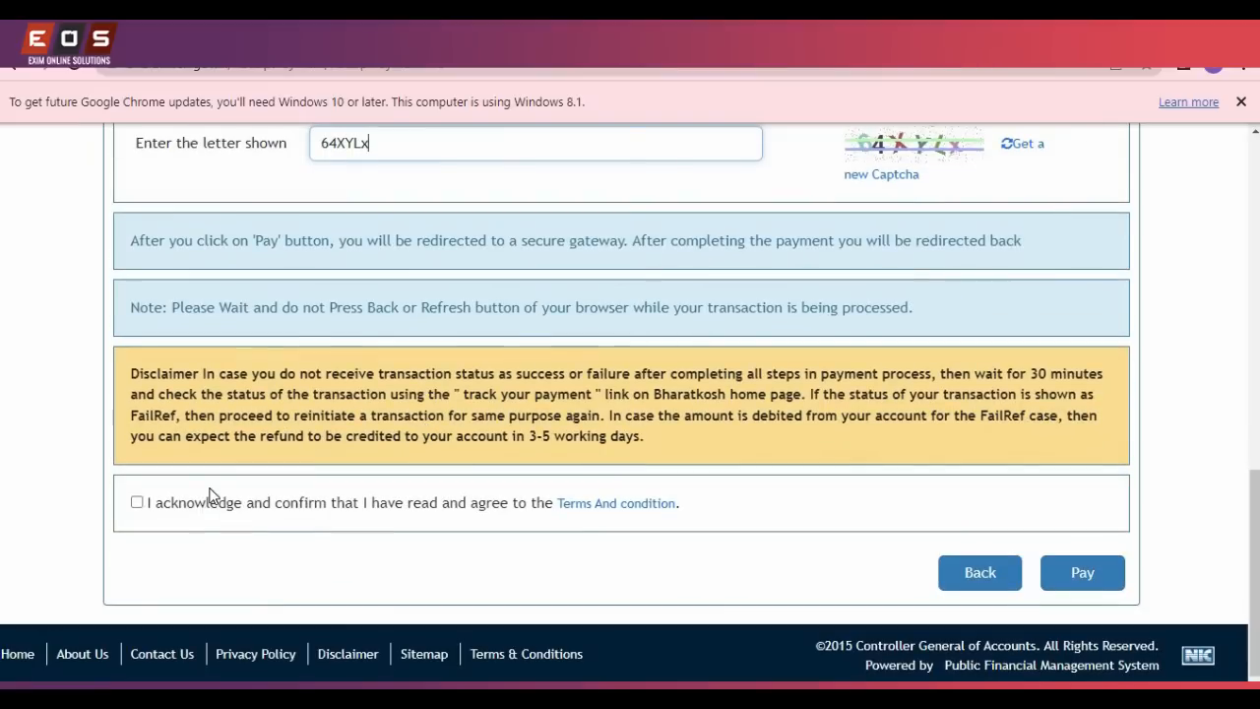
left_click(137, 503)
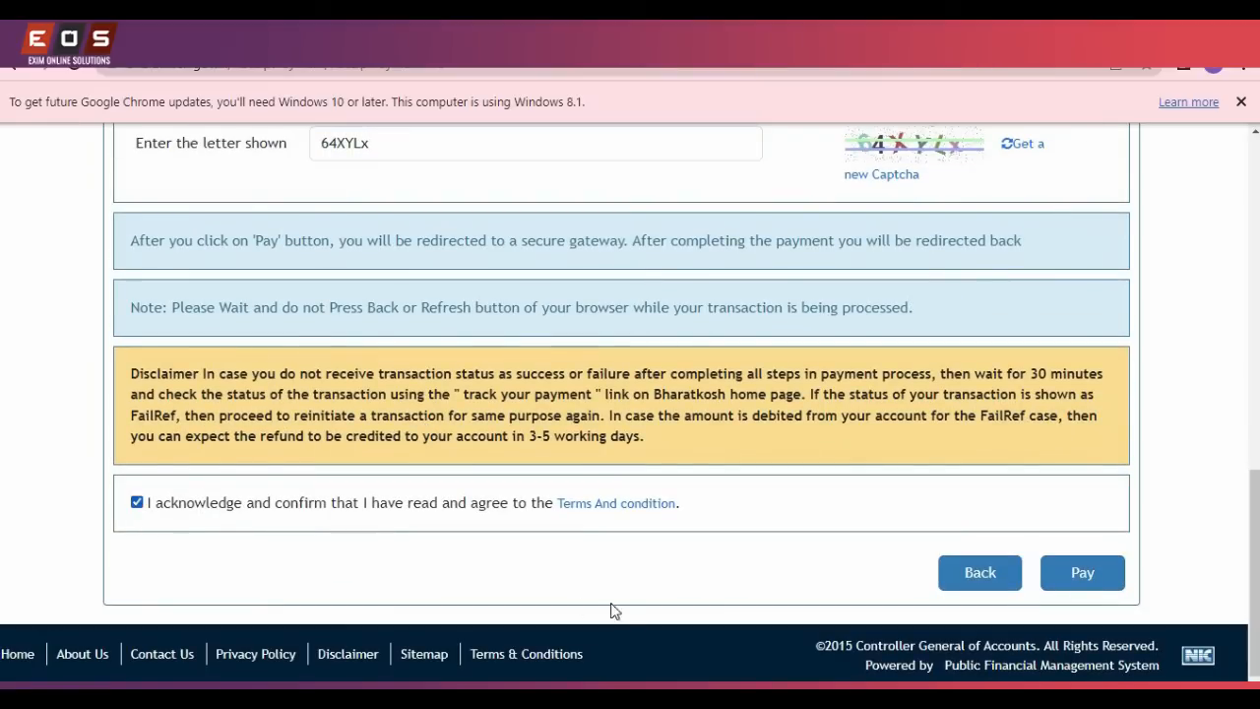
left_click(1098, 588)
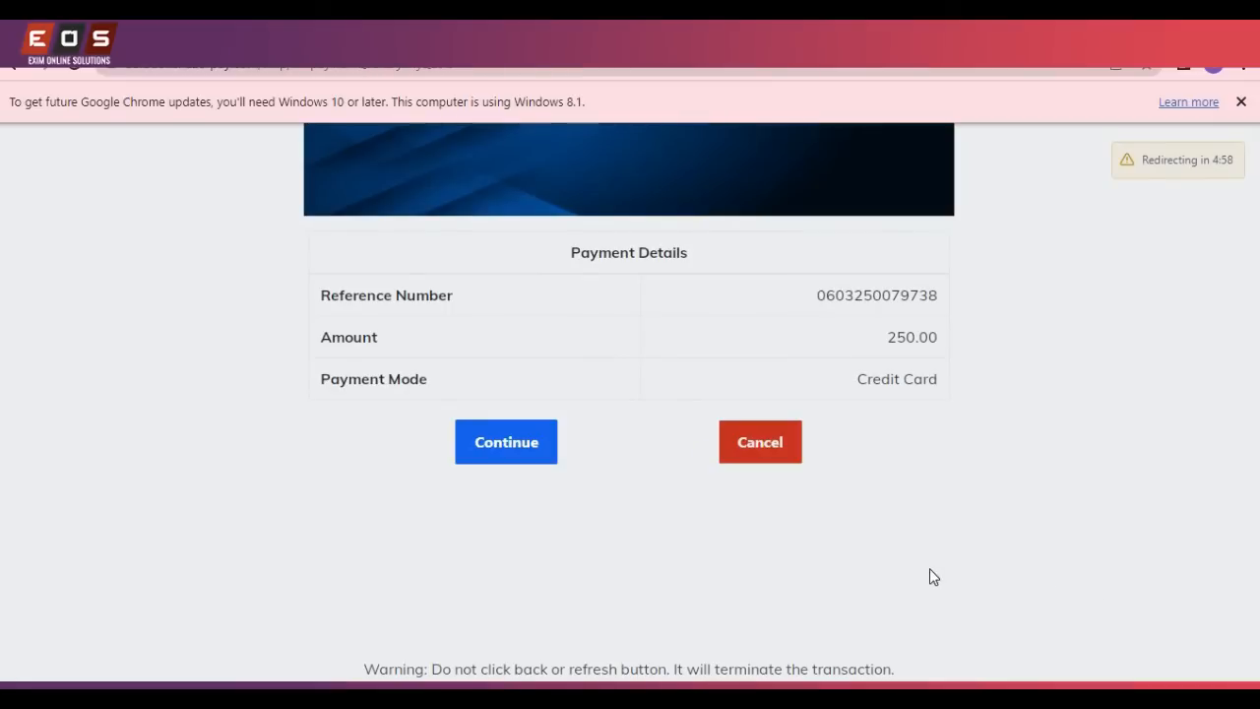
Step: Continue the 250 payment by card and enter the card number and expiry date
left_click(486, 449)
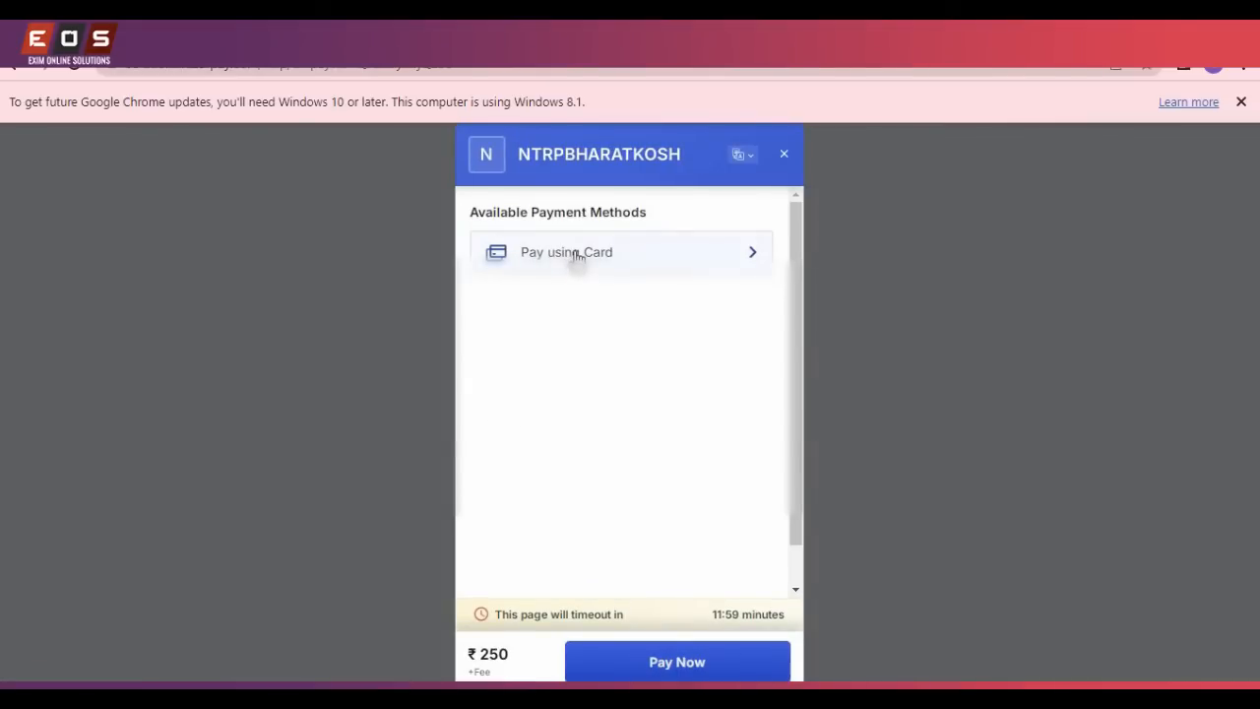
left_click(577, 255)
left_click(542, 284)
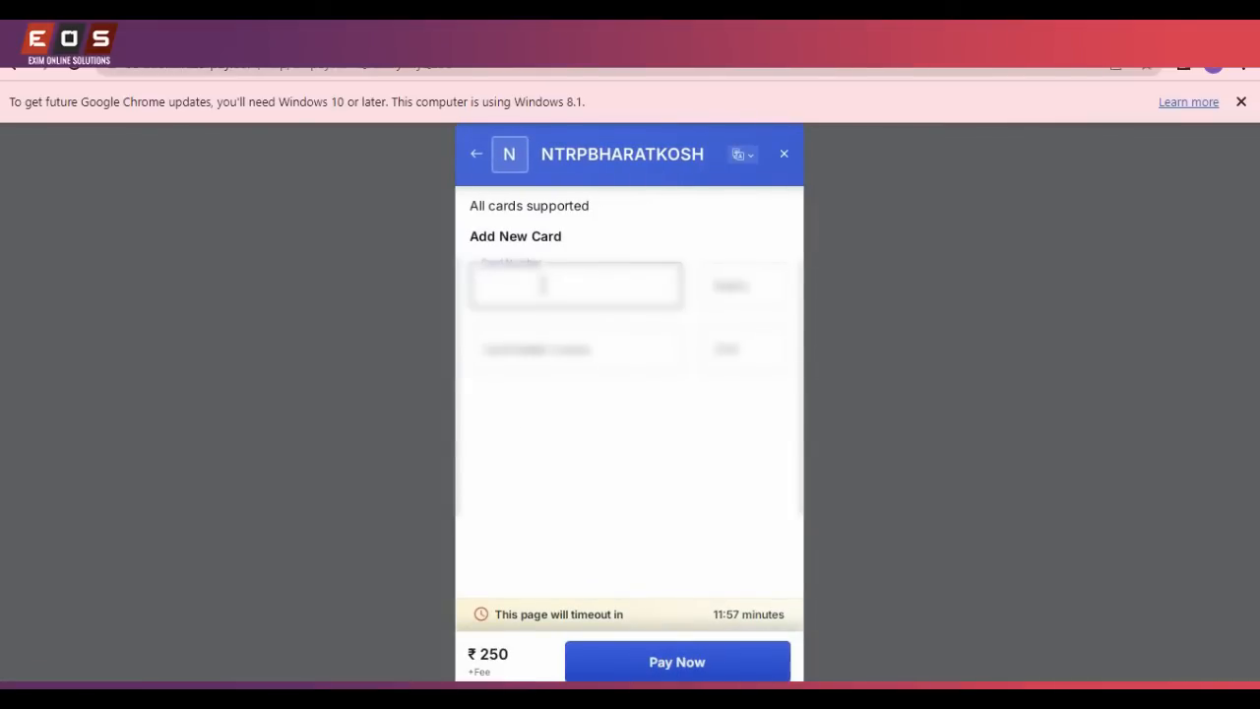
type("400000000")
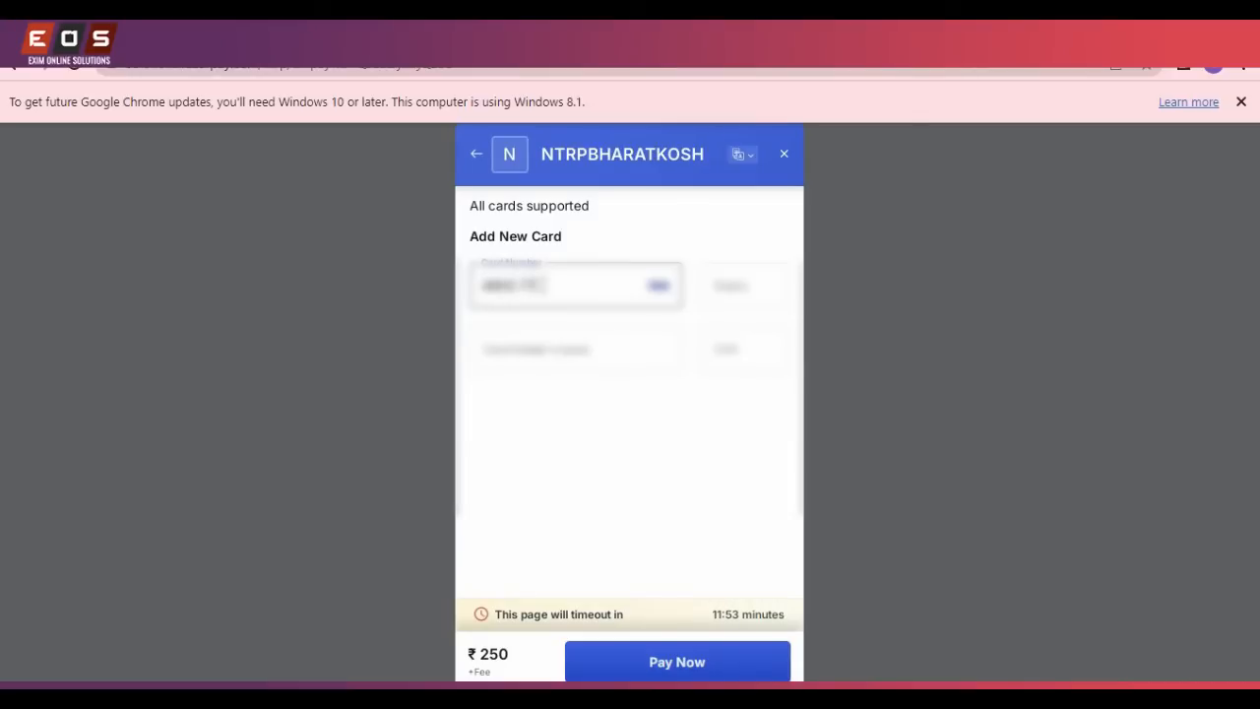
type("0000")
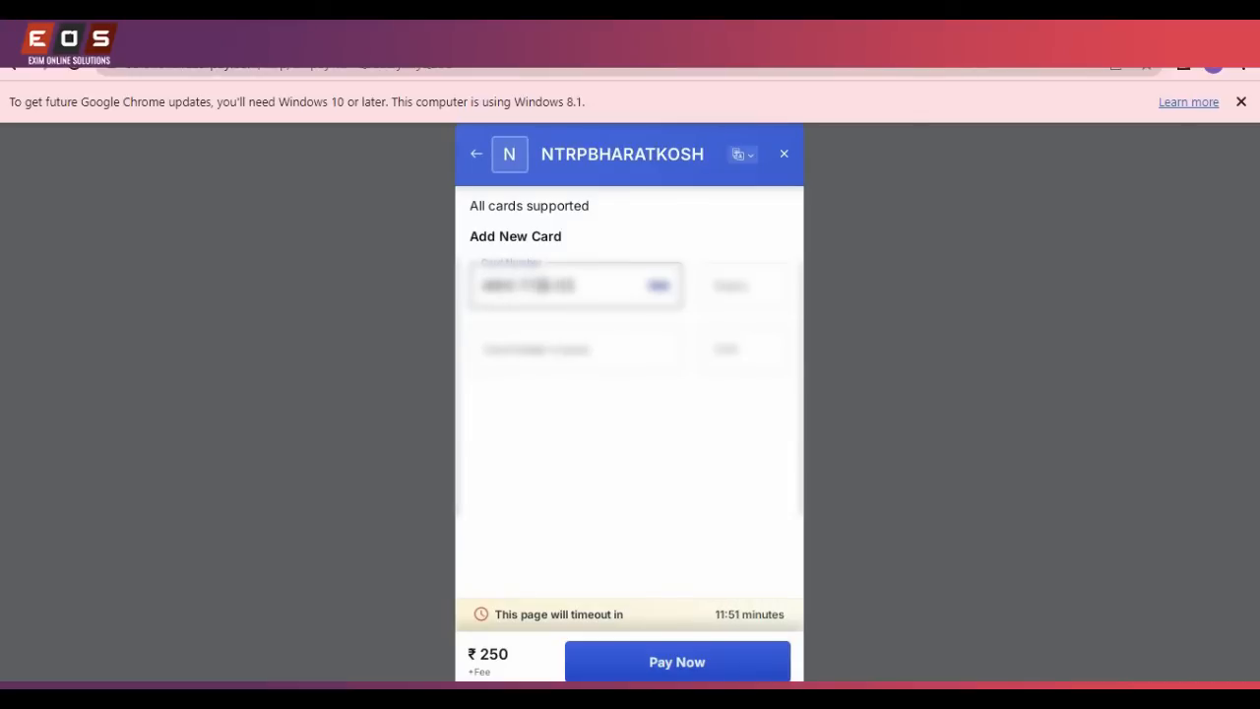
type("0000")
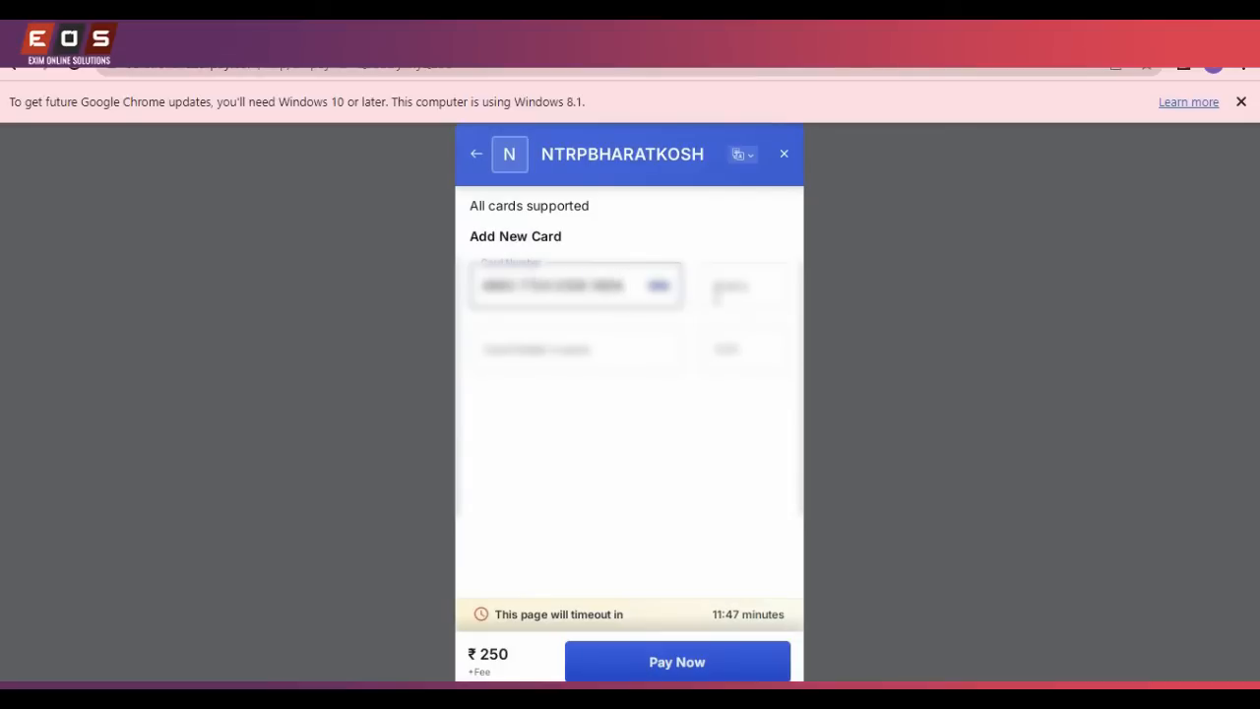
left_click(722, 294)
type("0000")
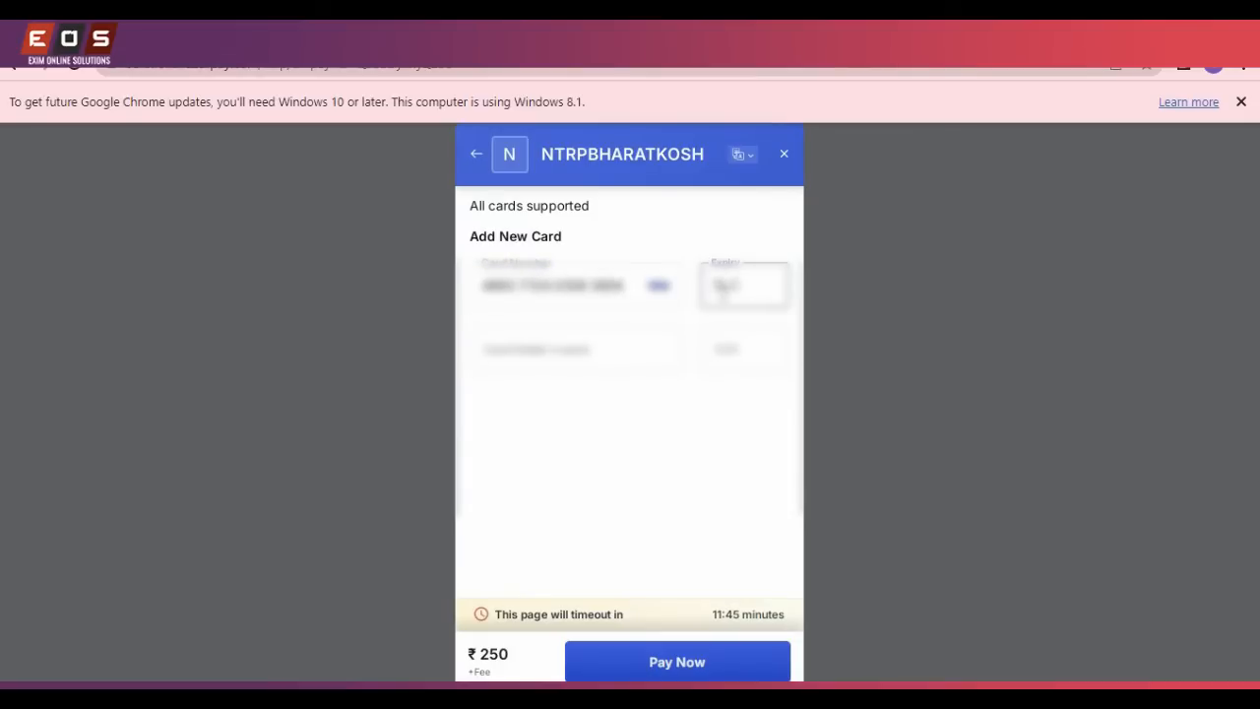
type("R")
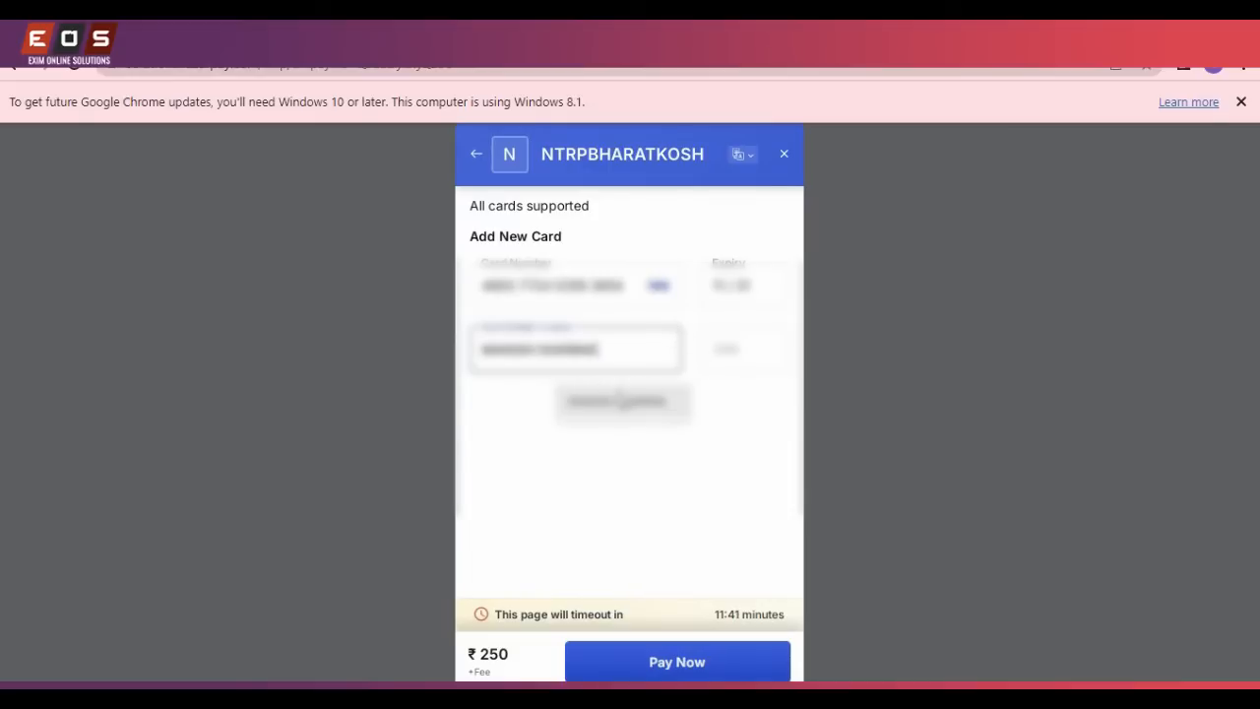
Step: Fill in the cardholder name and CVV, then pay the ₹252.50 total
left_click(618, 400)
left_click(722, 350)
type("000")
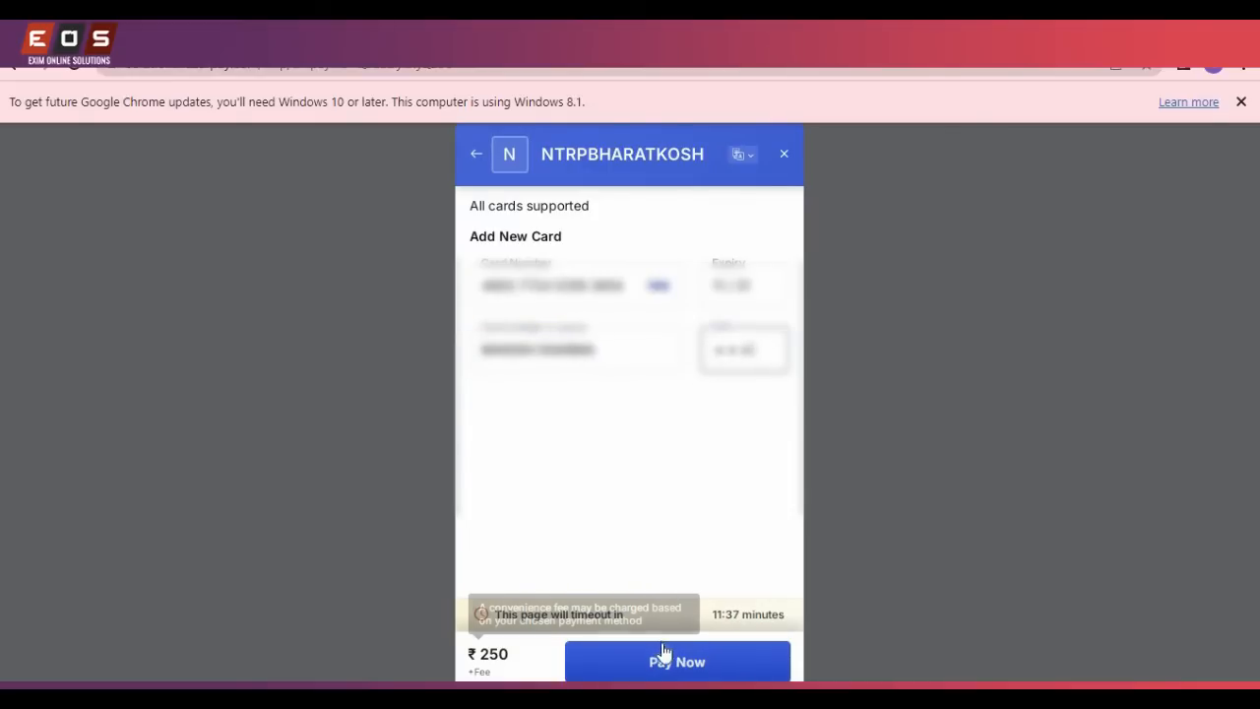
left_click(666, 658)
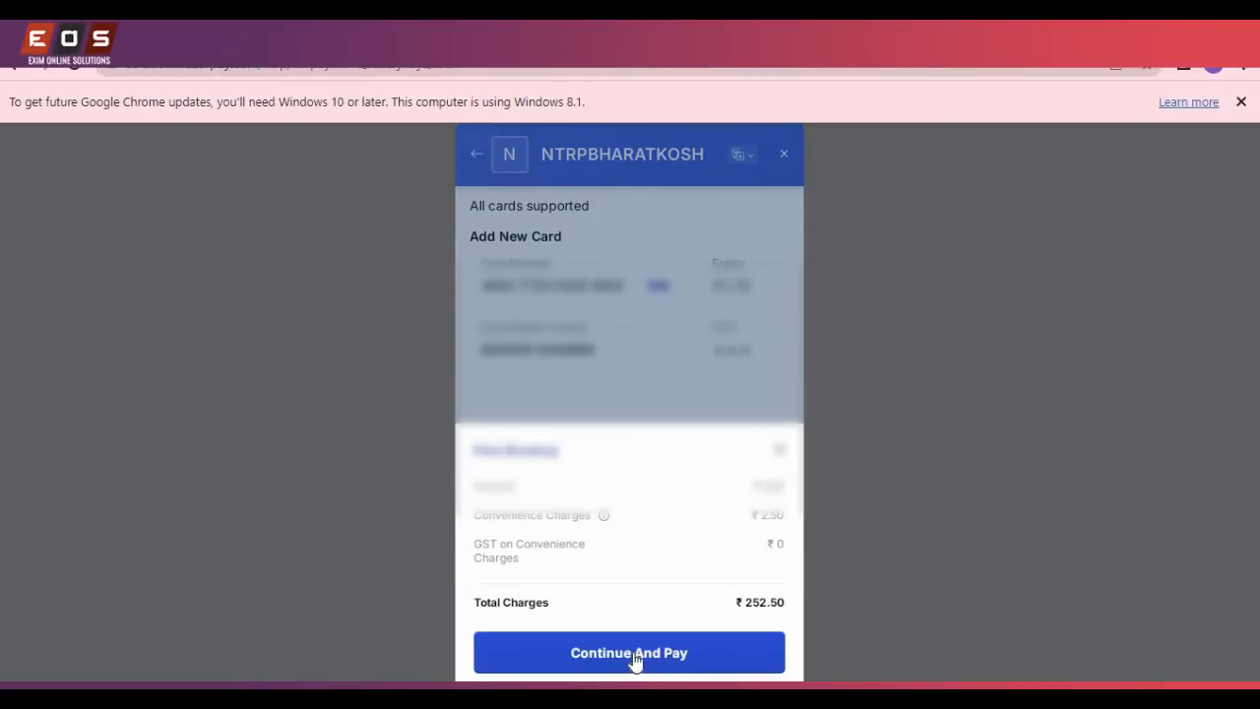
left_click(635, 656)
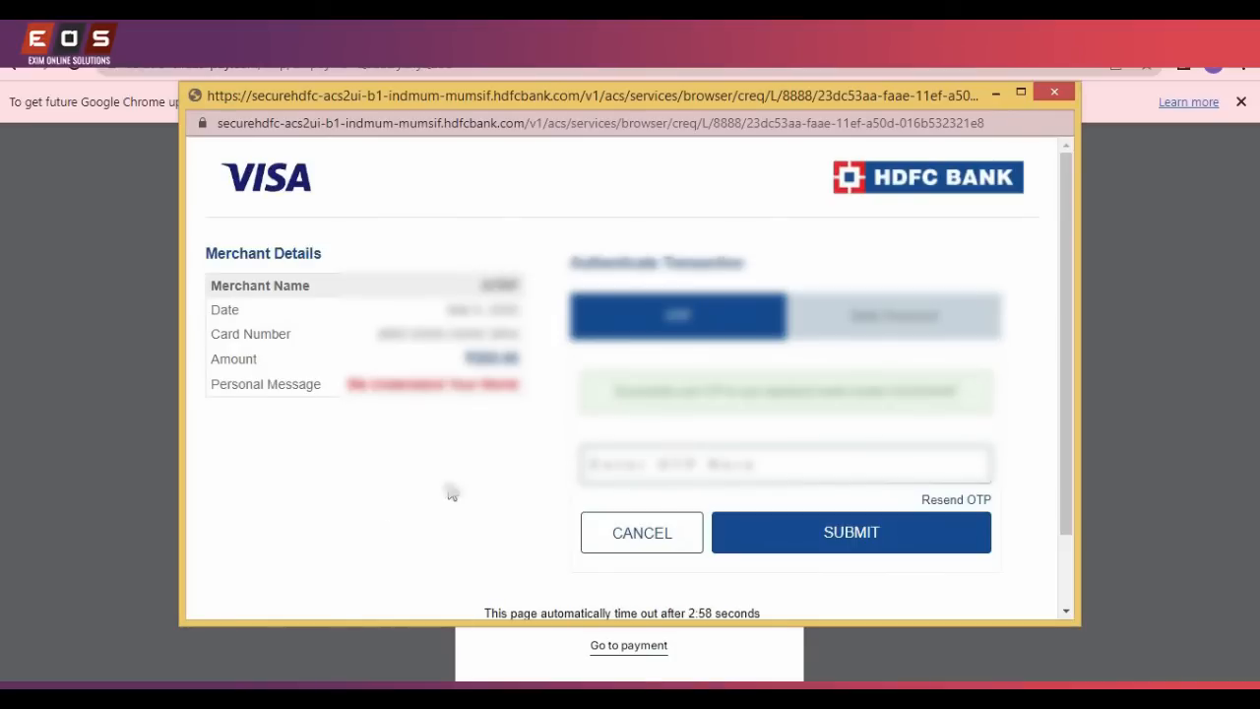
Step: Authorise the ₹252.50 payment with the OTP and return from the receipt to SIMS
left_click(635, 460)
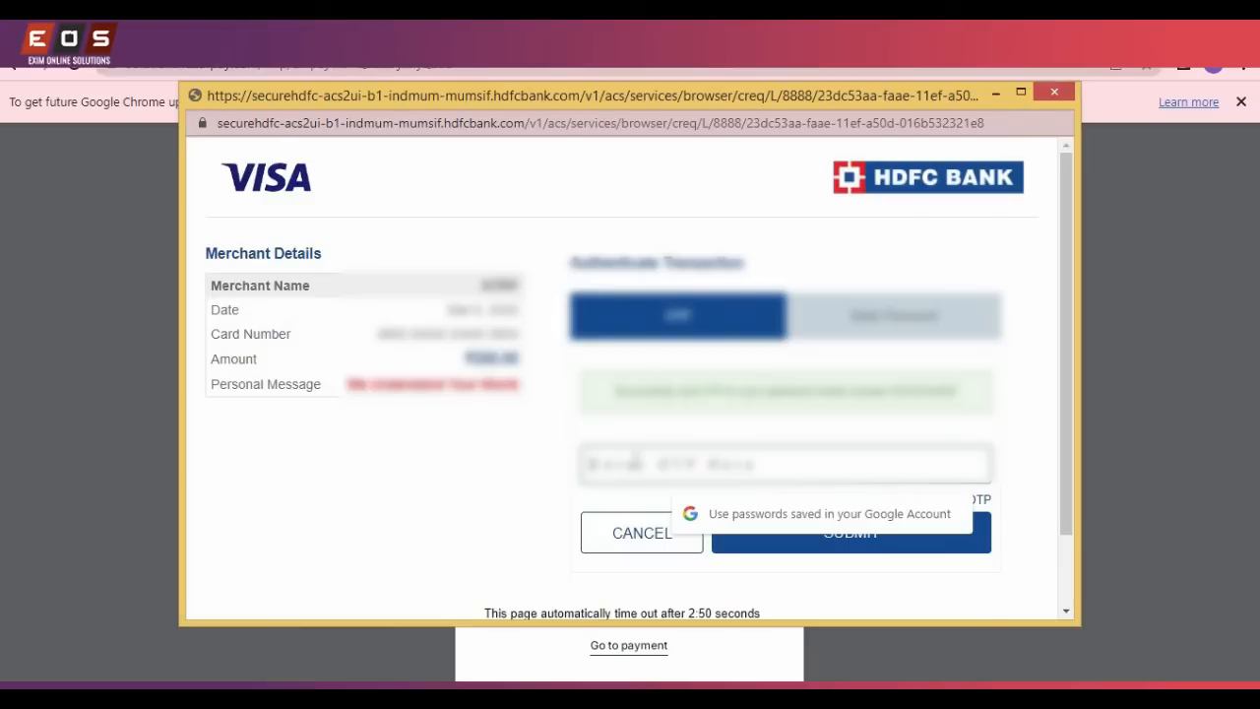
type("••••••")
left_click(830, 546)
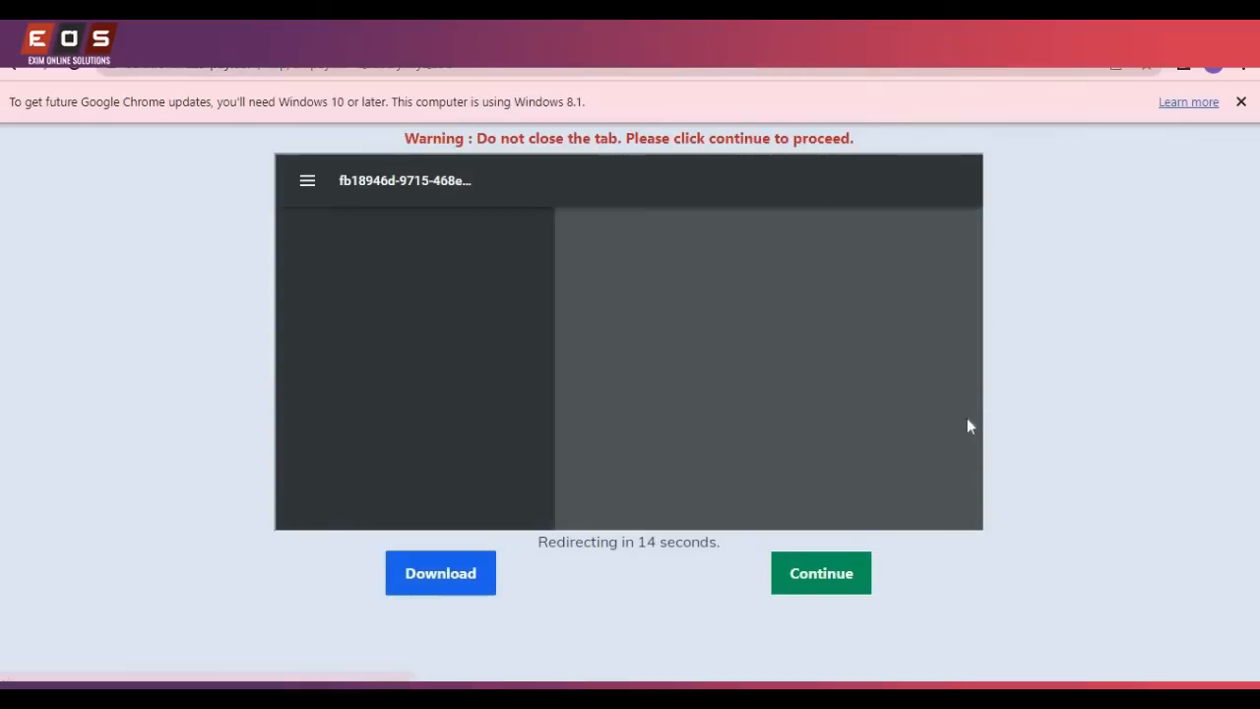
left_click(807, 581)
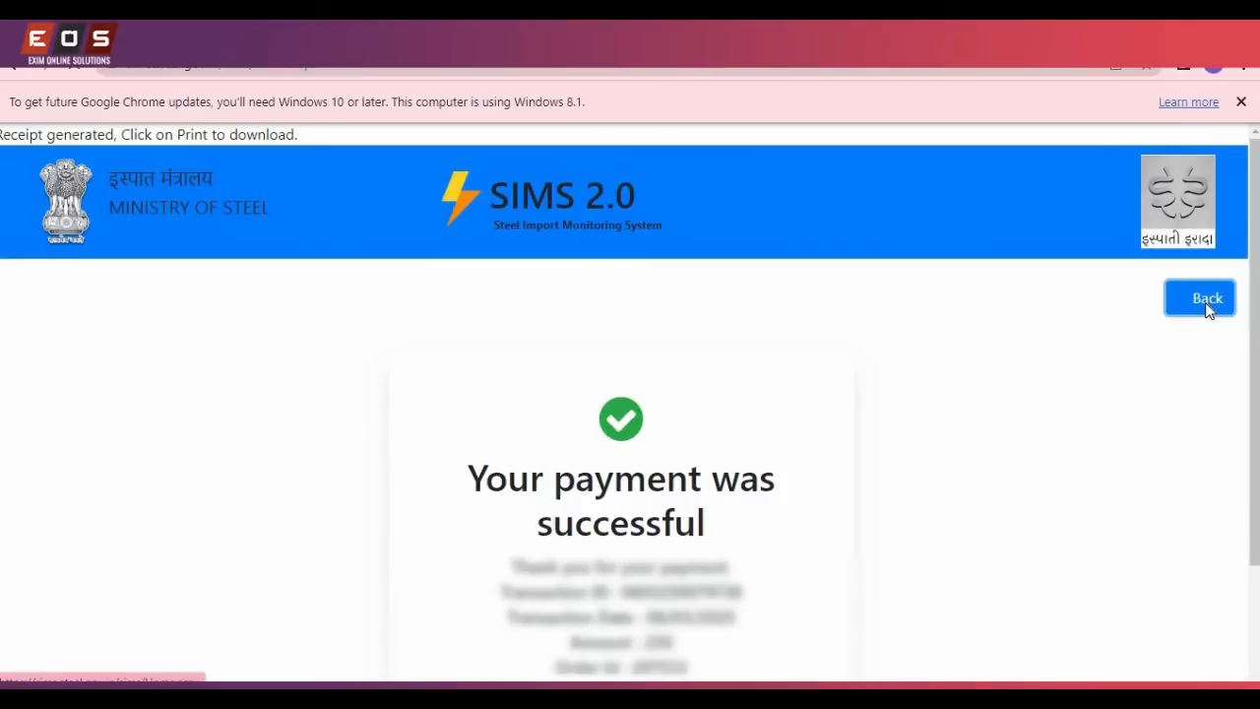
left_click(1207, 306)
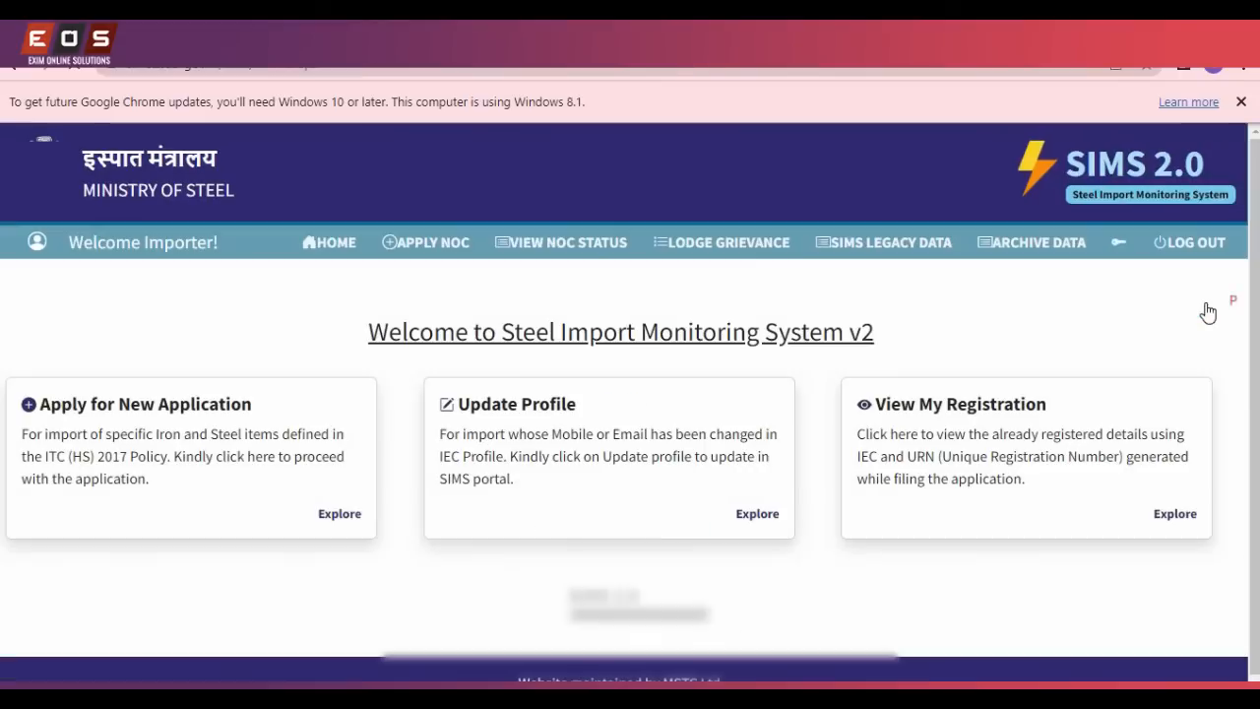
Step: Download the summary PDF of the last application in View My Registration's Complete tab
left_click(994, 479)
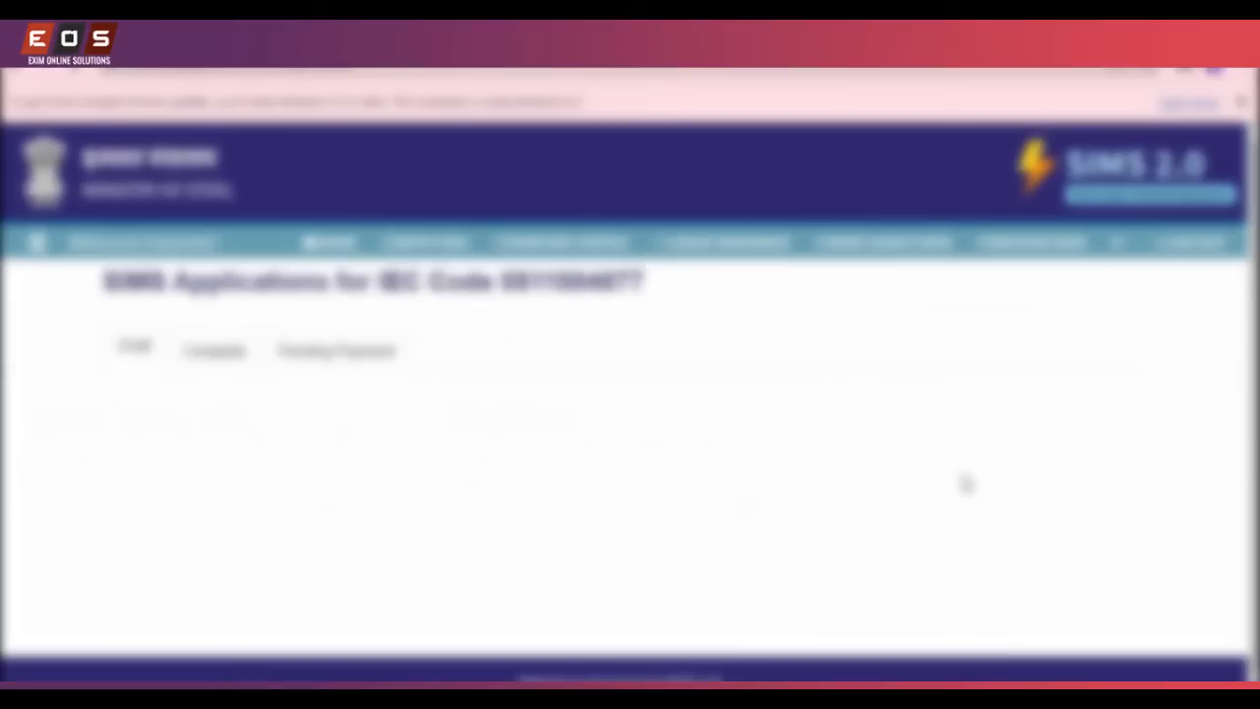
left_click(202, 352)
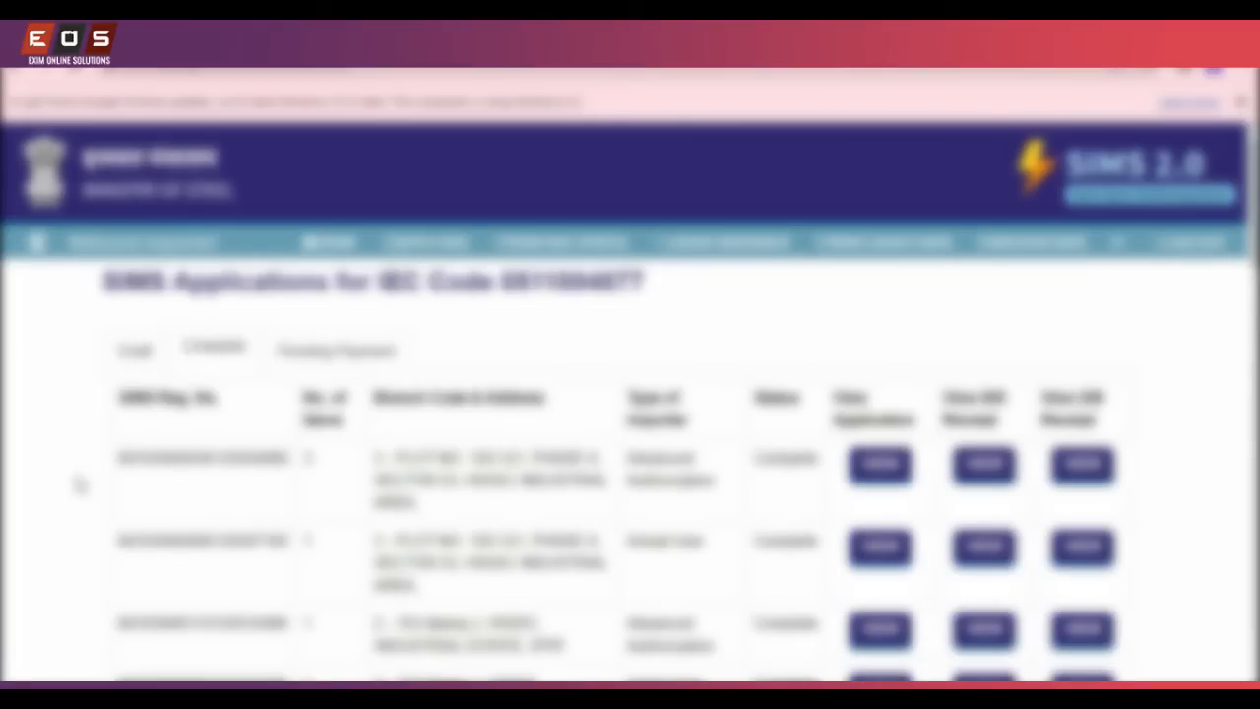
scroll(78, 484, "down", 10)
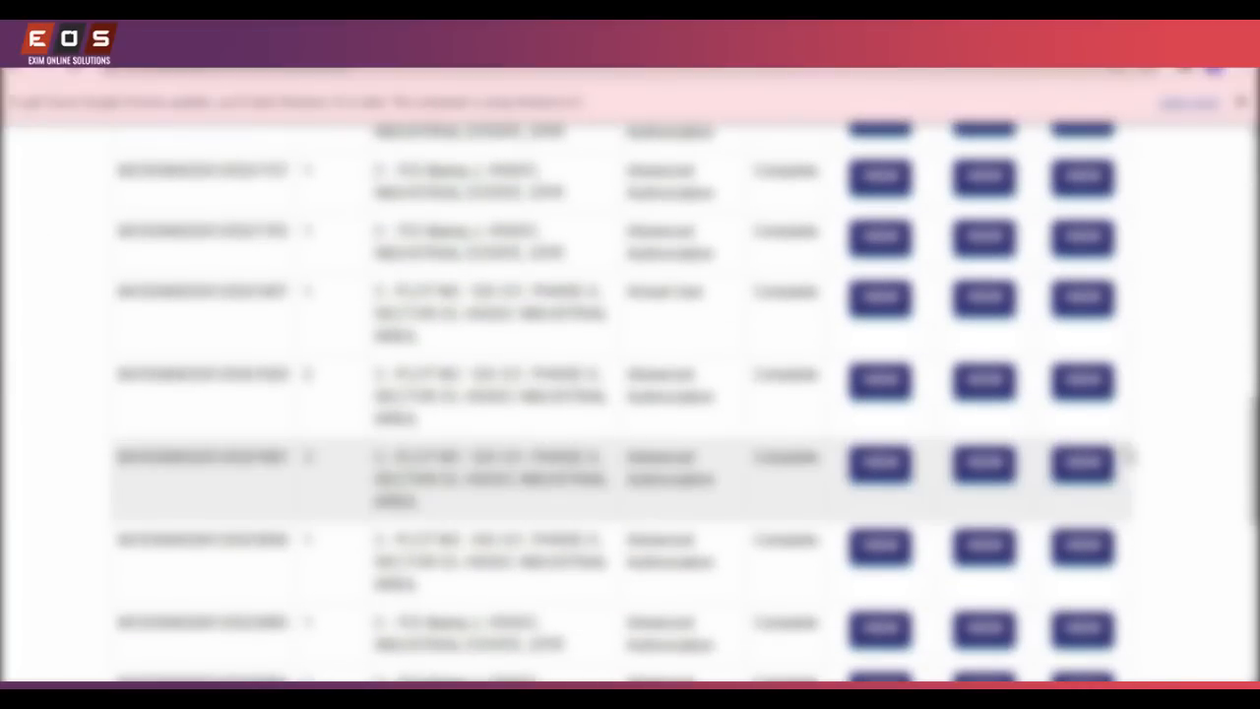
scroll(630, 394, "down", 5)
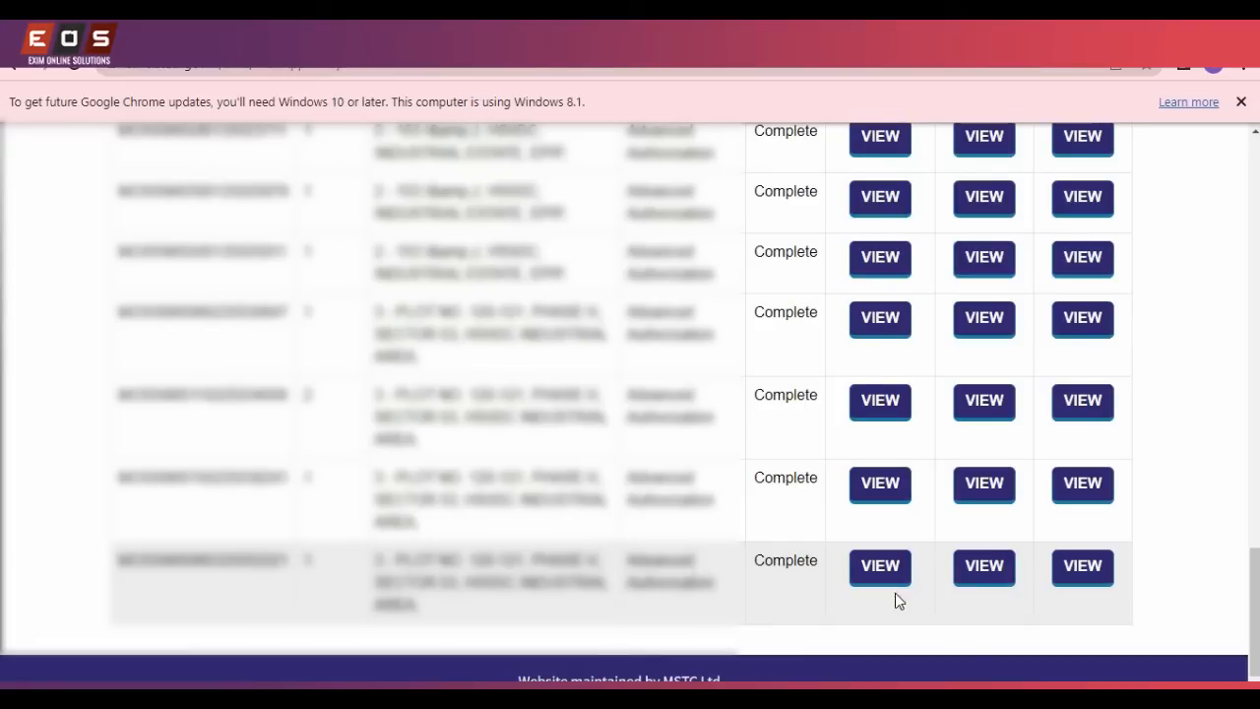
left_click(885, 568)
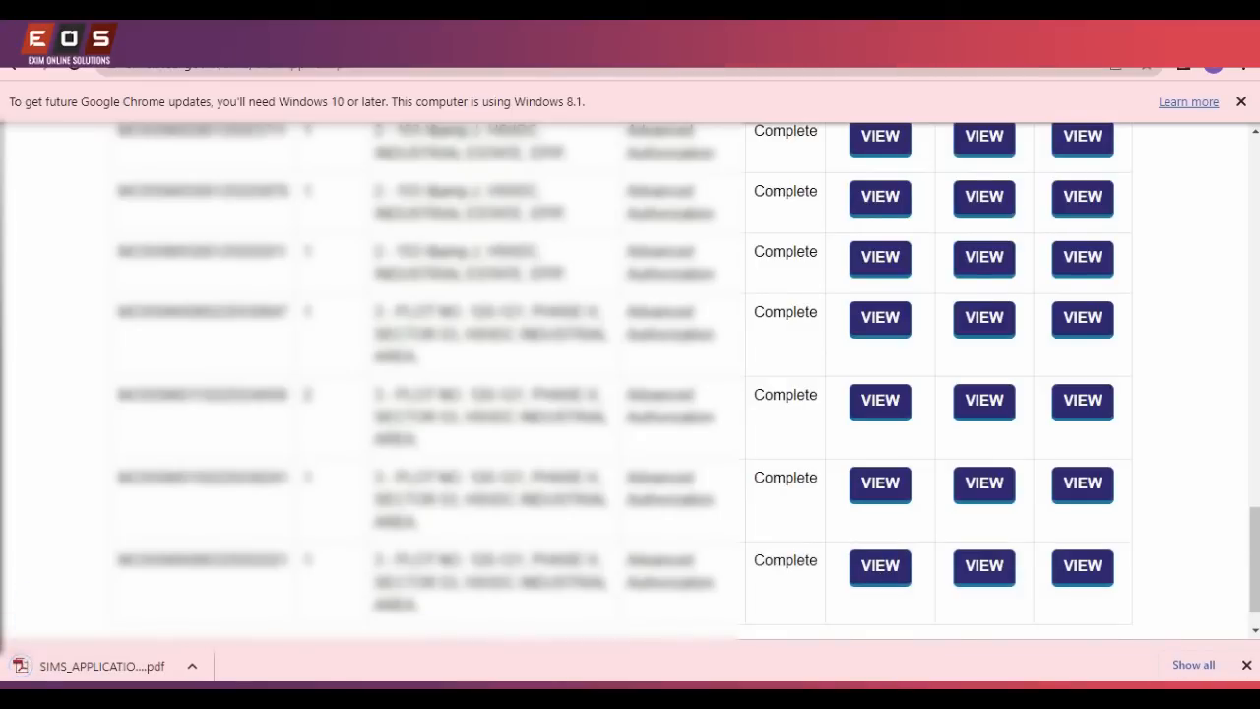
Step: Open SIMS_APPLICATION_52021.pdf from the download bar and glance through the summary
left_click(101, 666)
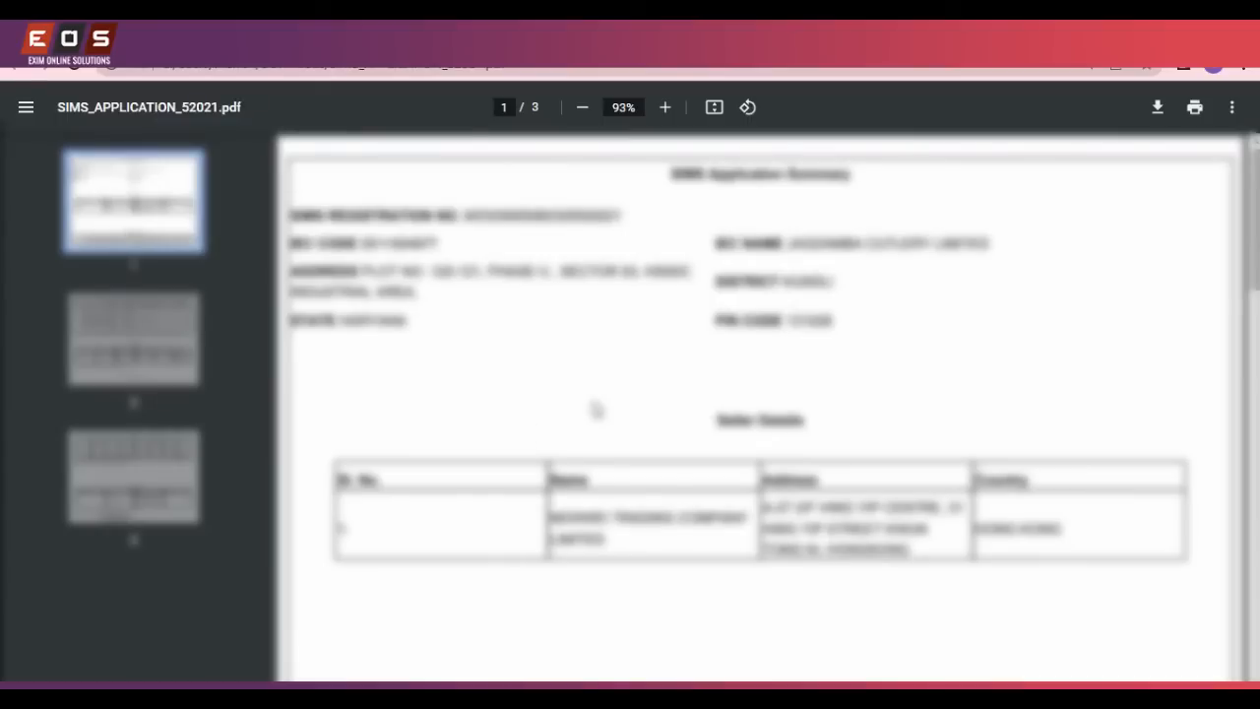
scroll(597, 410, "down", 1)
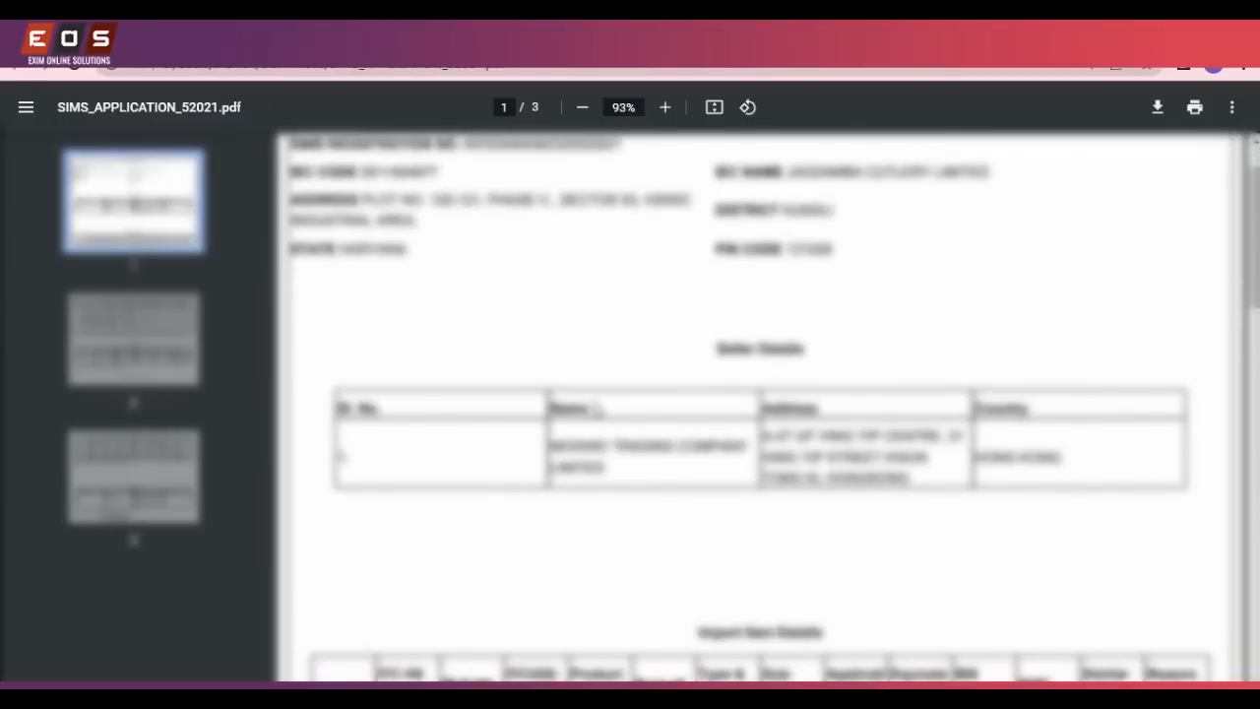
scroll(596, 411, "up", 1)
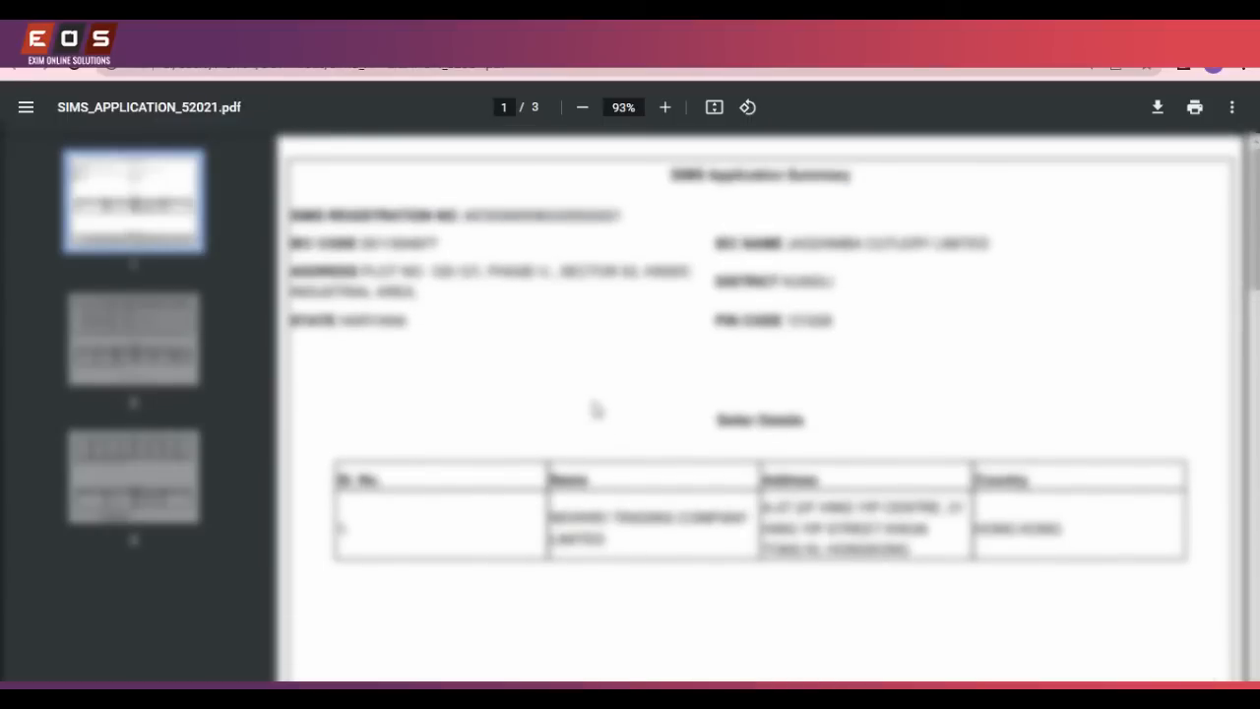